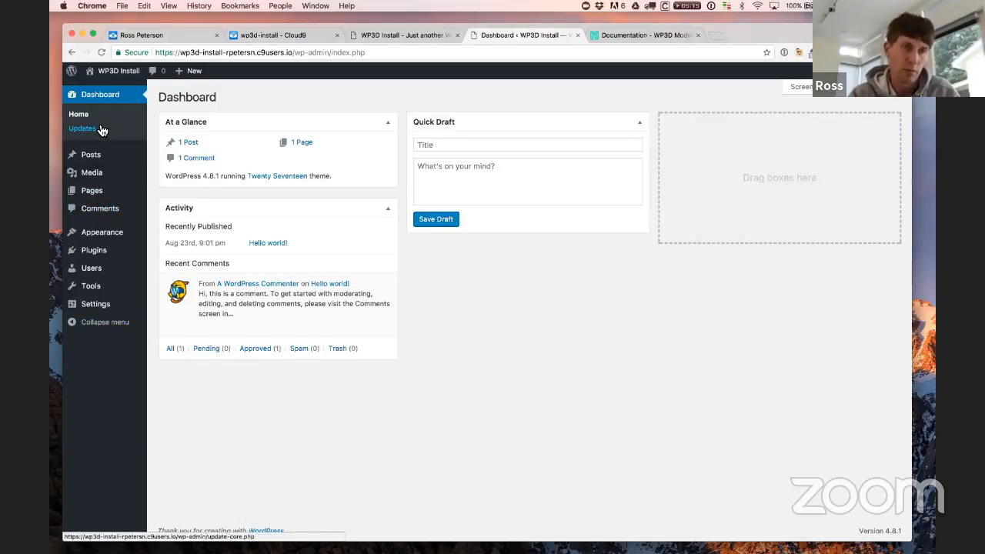
Step: Load wordpress.com in a new tab, close that tab, then reopen it from the File menu
mouse_move(95, 159)
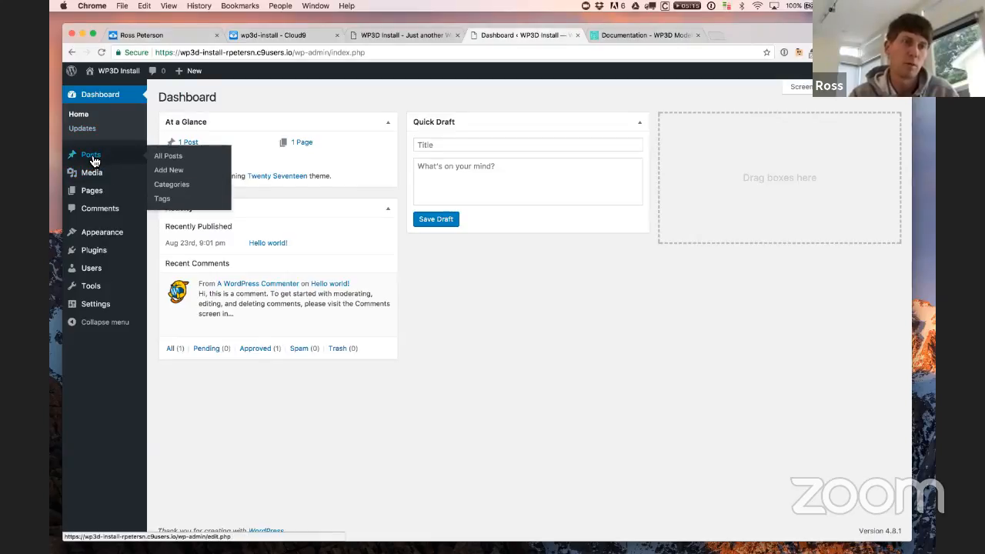
mouse_move(97, 201)
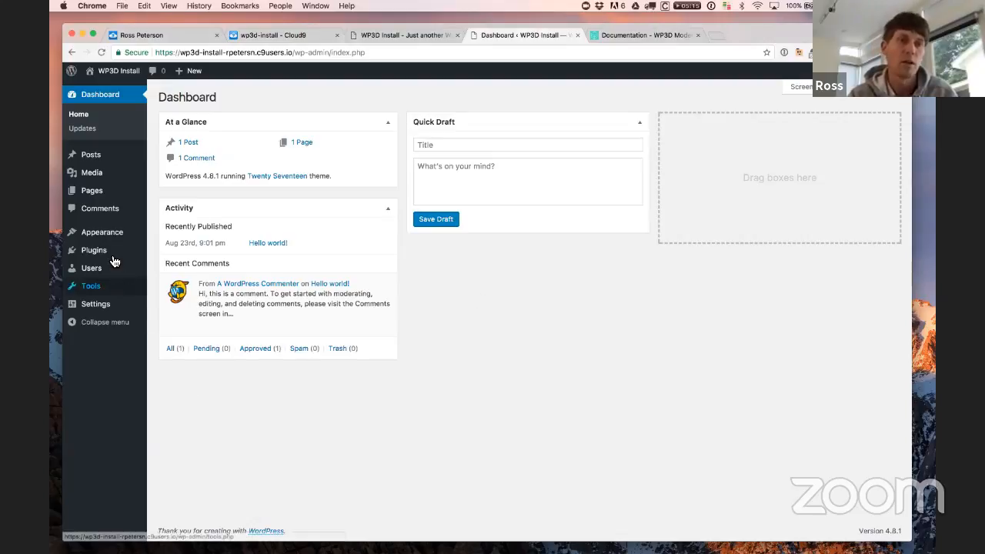
mouse_move(111, 259)
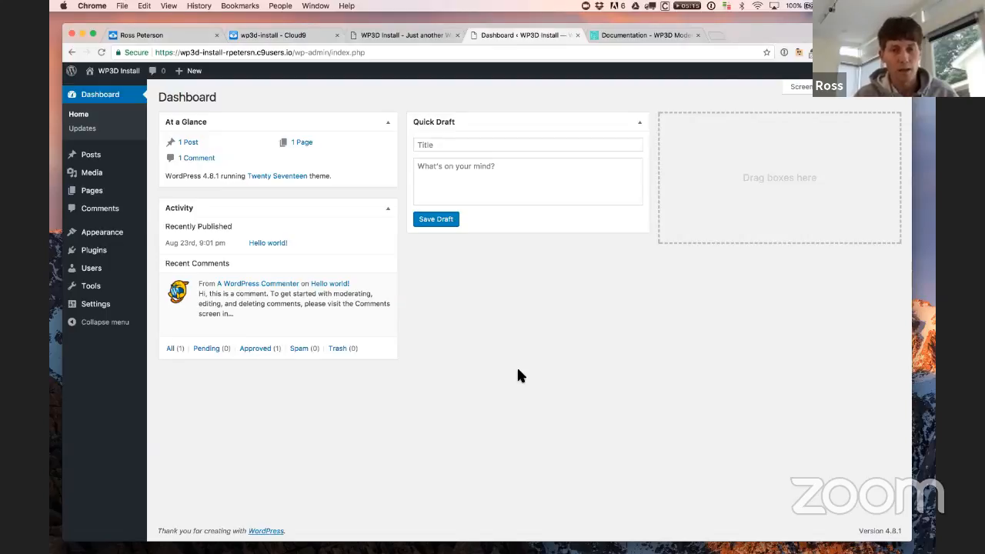
key(cmd+t)
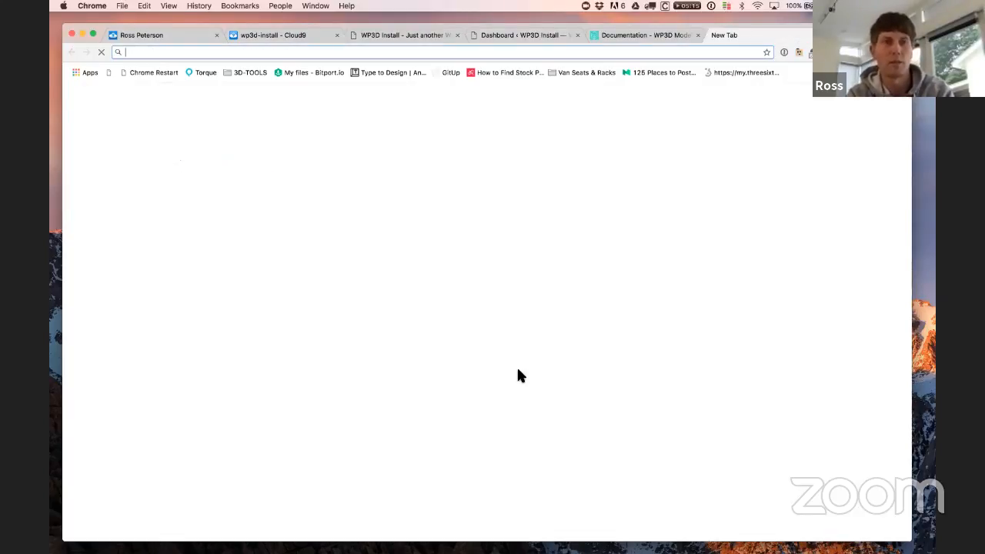
text(wordpress.com)
key(Return)
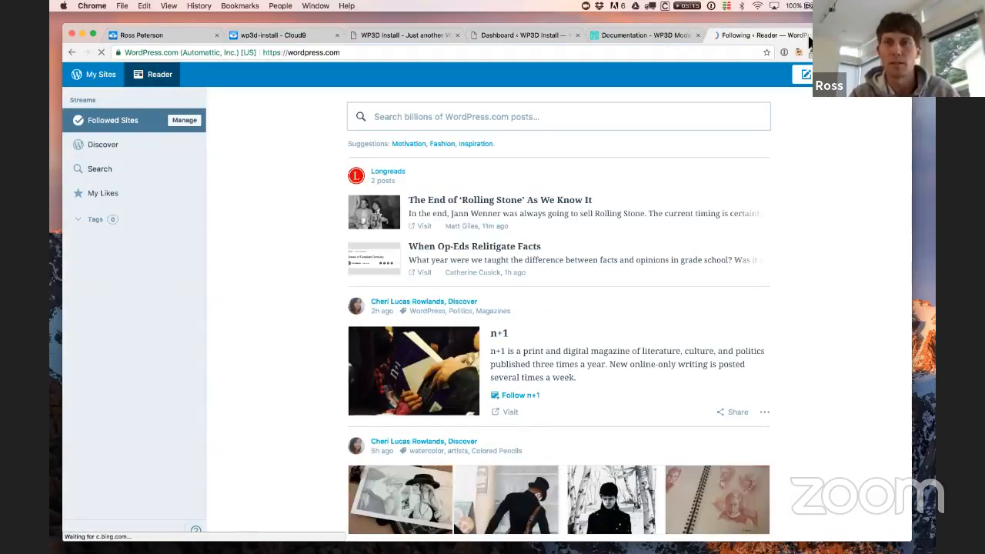
key(super+w)
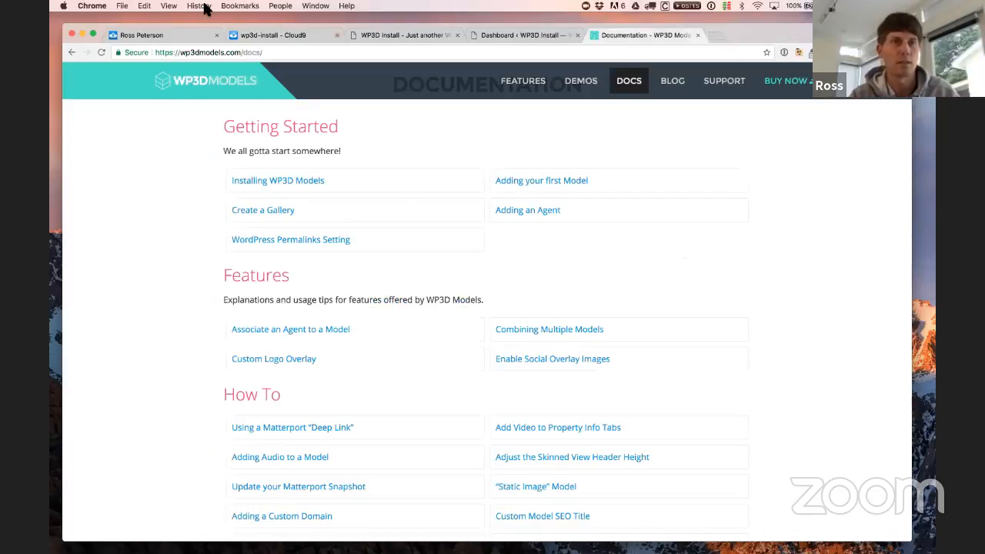
click(122, 7)
click(143, 48)
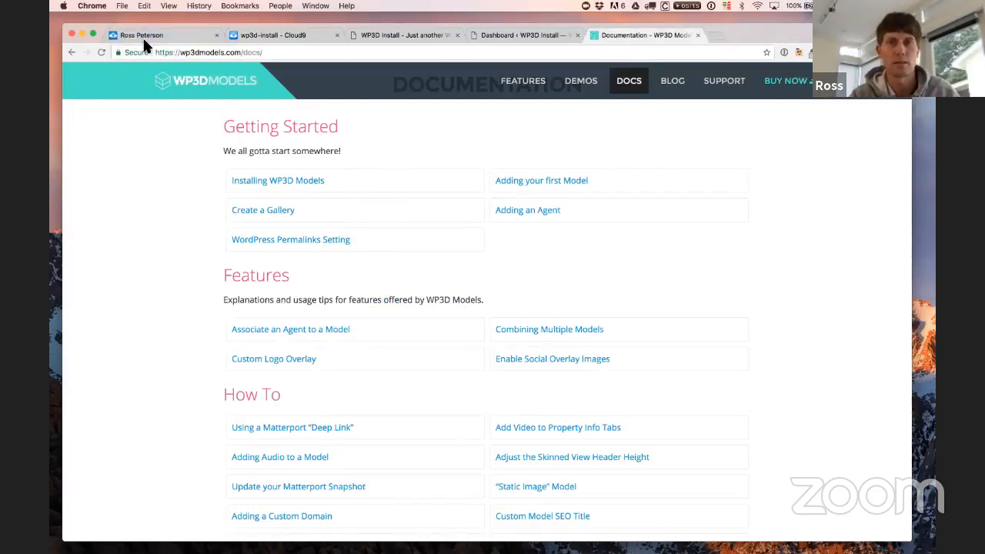
Step: Open a new incognito window and load wordpress.com in it
key(super+shift+n)
text(wor)
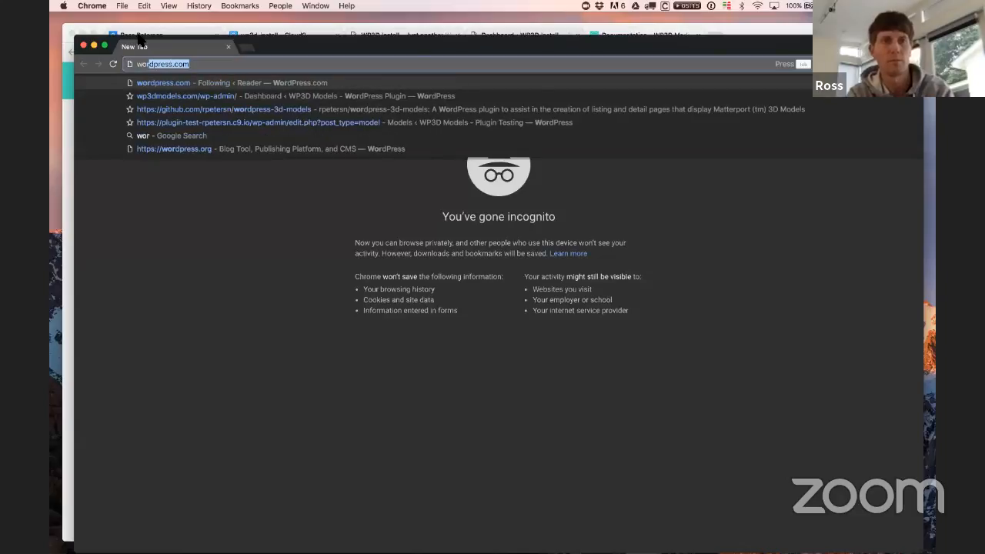
key(Return)
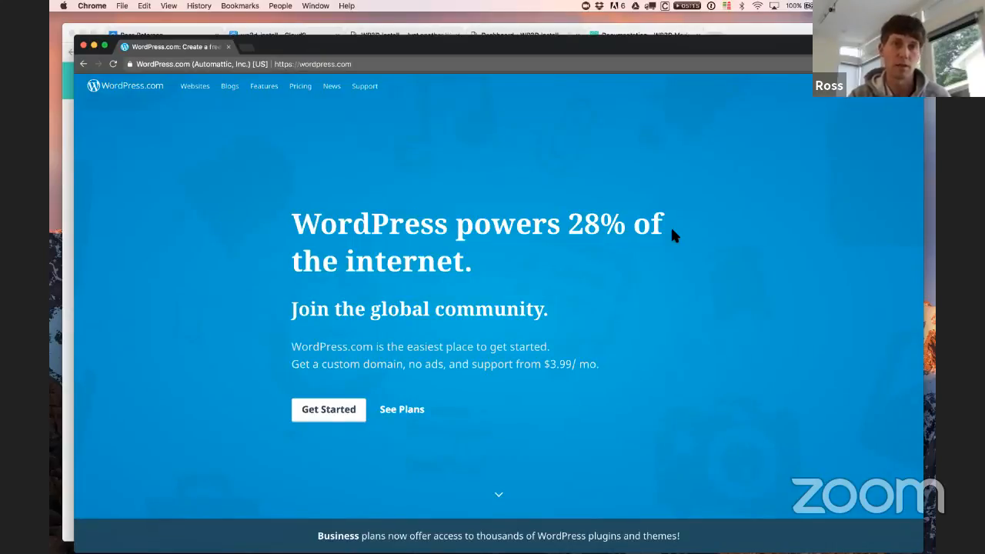
Step: Scroll through the WordPress.com plan comparison on the Pricing page, then close the incognito window
click(306, 91)
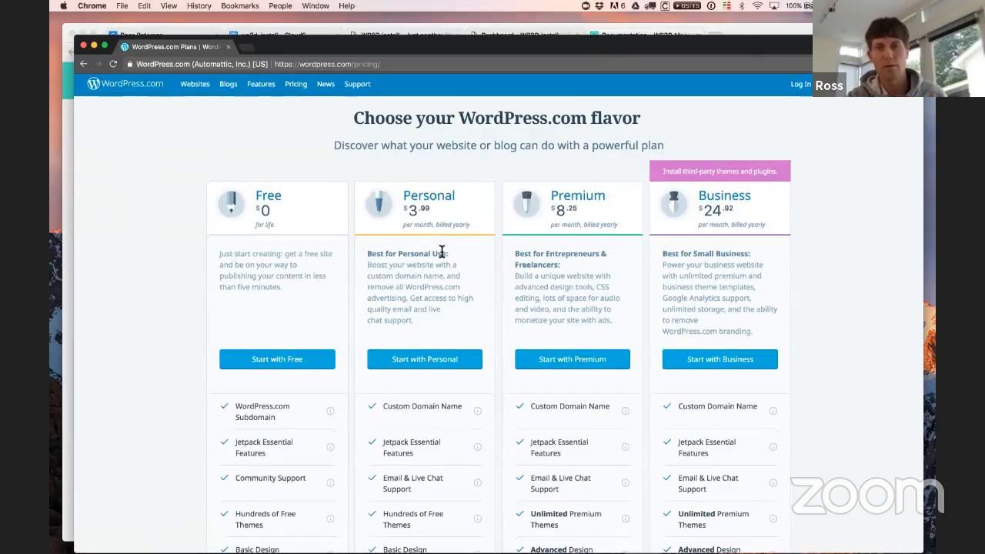
scroll(440, 251, down, 2)
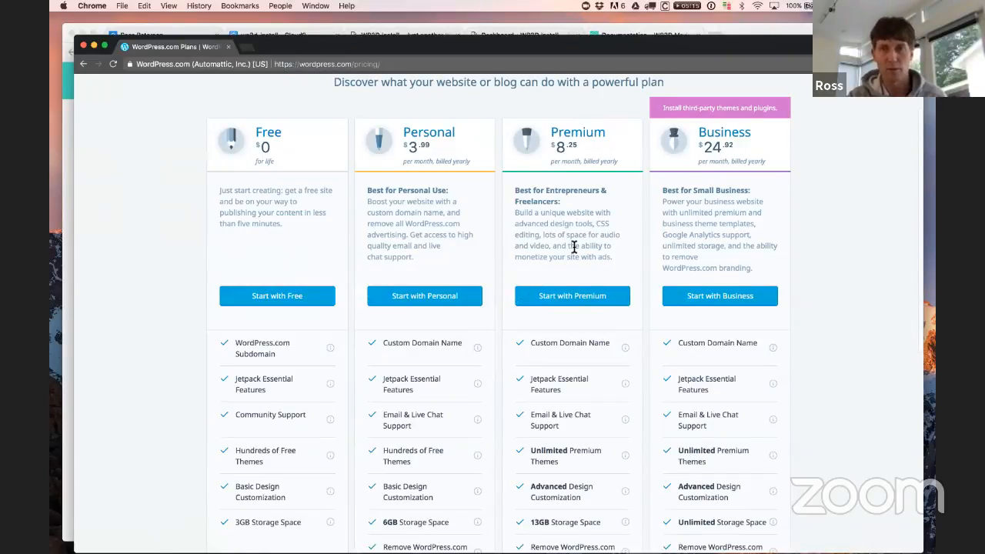
scroll(758, 242, down, 10)
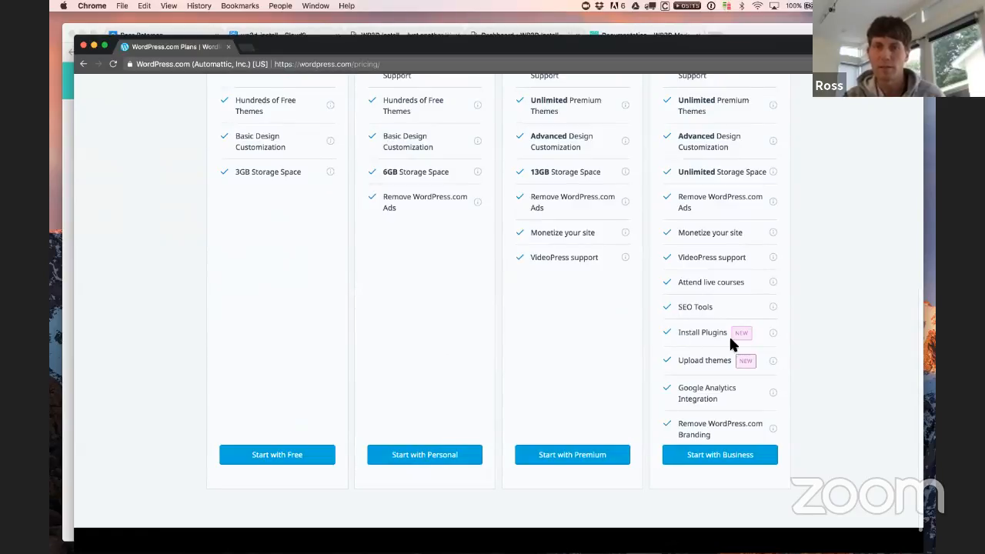
scroll(732, 345, up, 10)
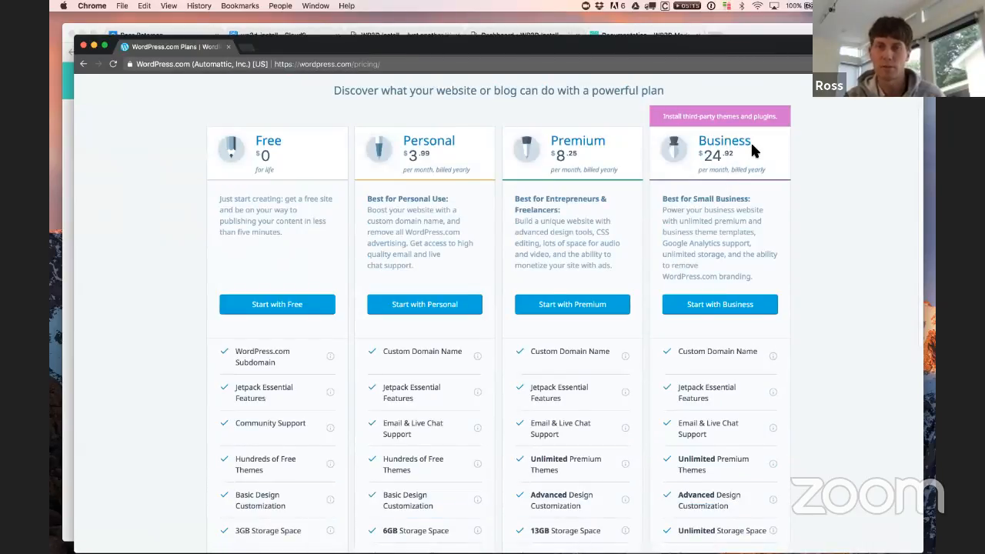
scroll(743, 158, down, 11)
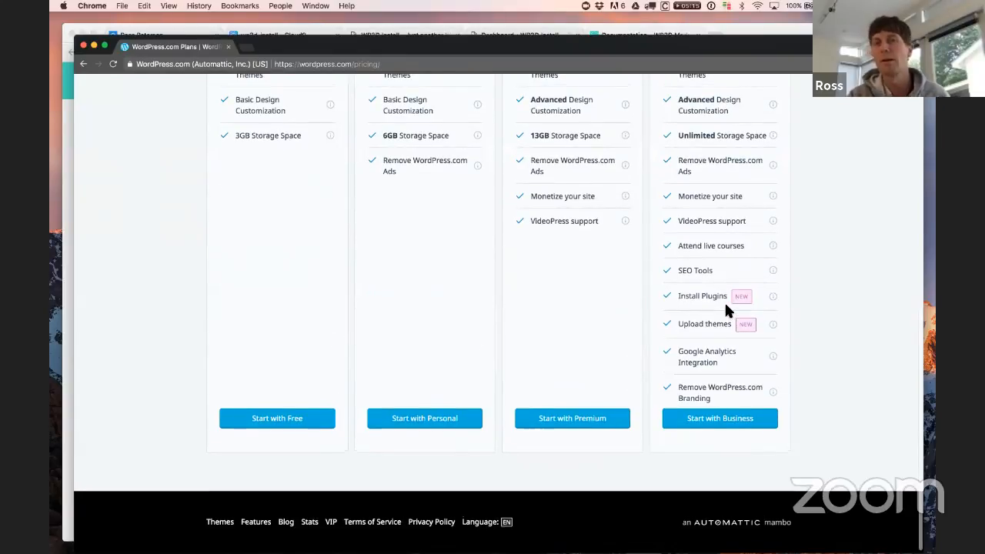
scroll(724, 304, up, 11)
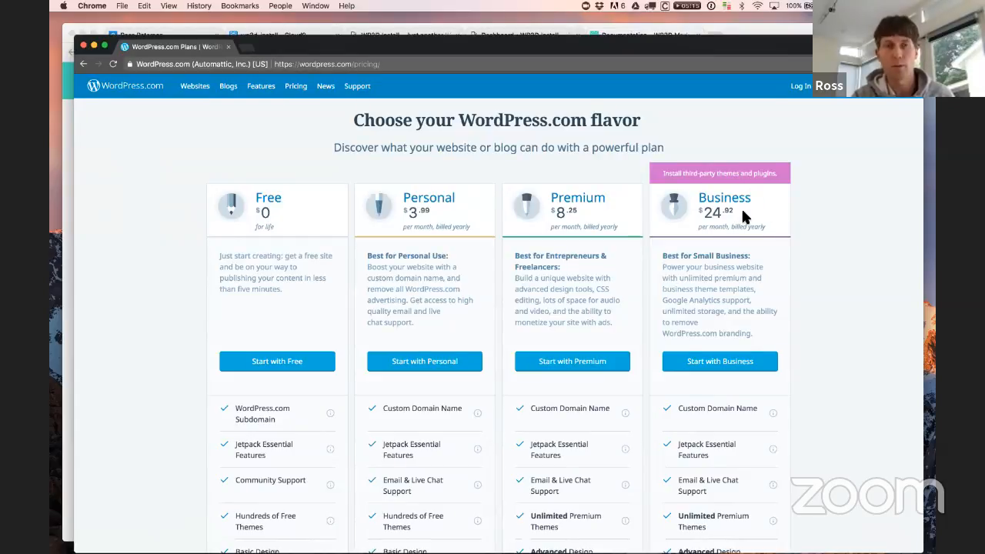
drag(332, 46, 334, 44)
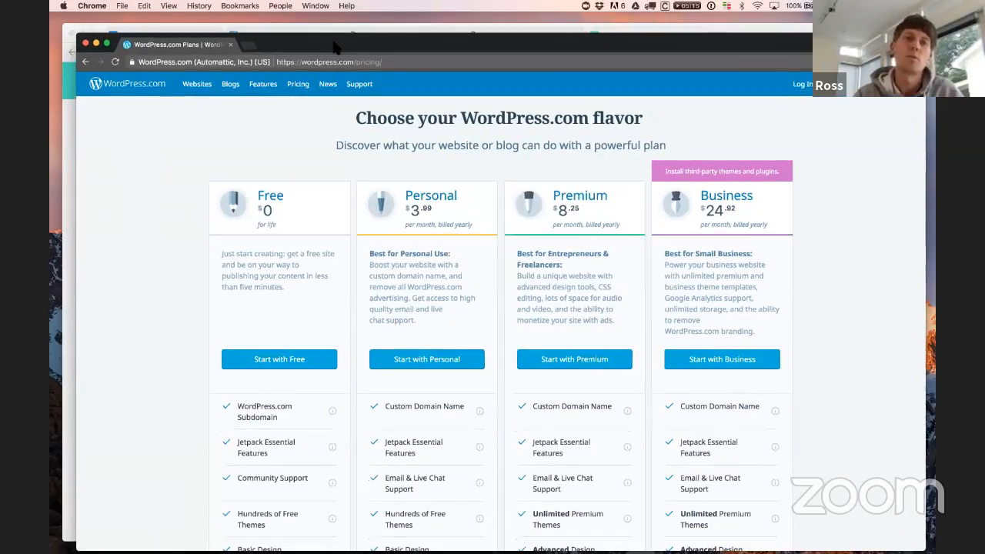
click(85, 43)
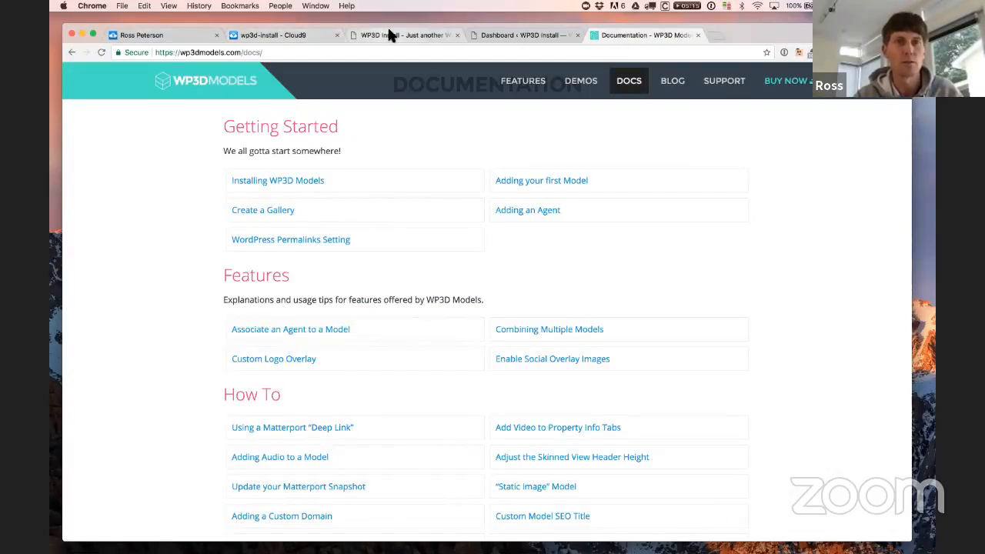
Step: Read the Installing WP3D Models guide, then return to the WP3D Install admin Dashboard
click(422, 36)
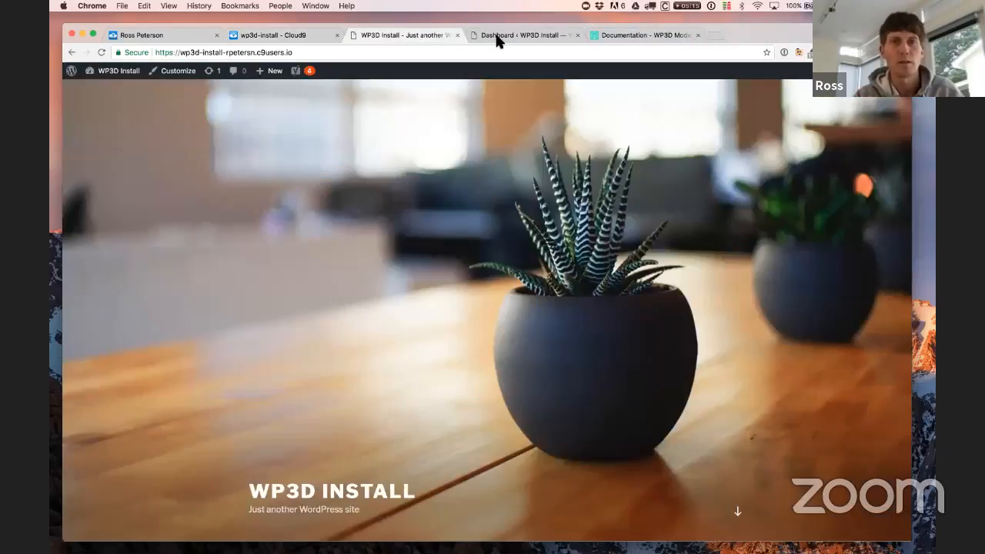
click(496, 38)
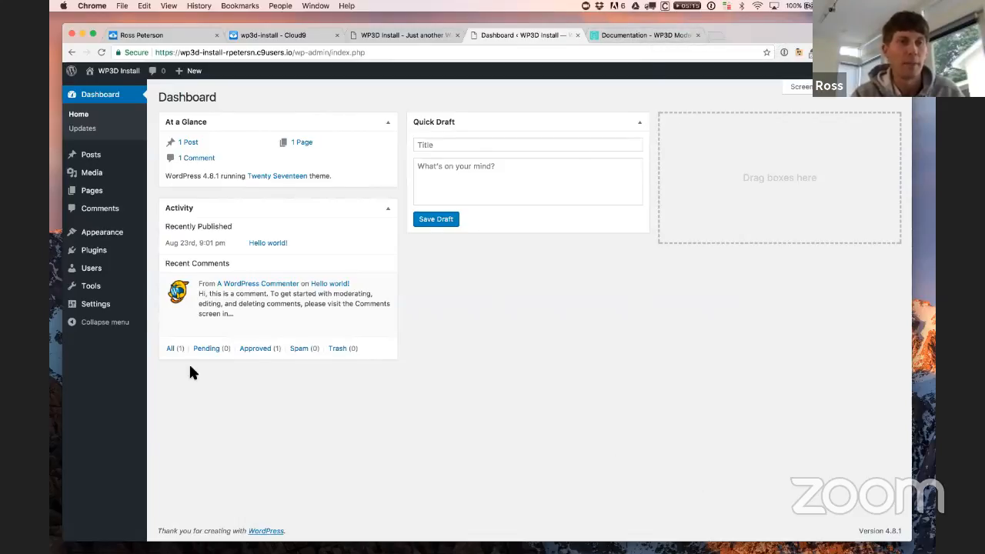
mouse_move(131, 256)
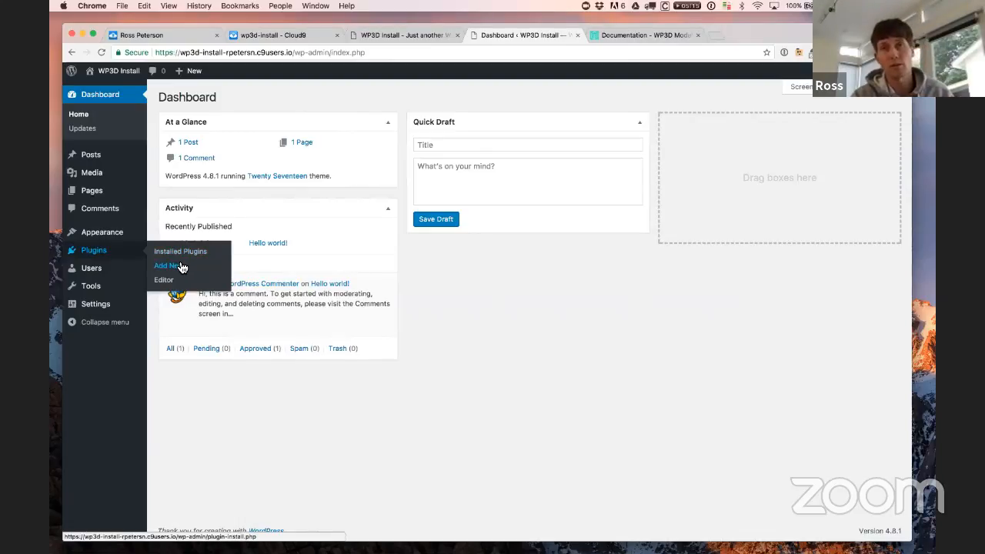
click(647, 34)
click(266, 183)
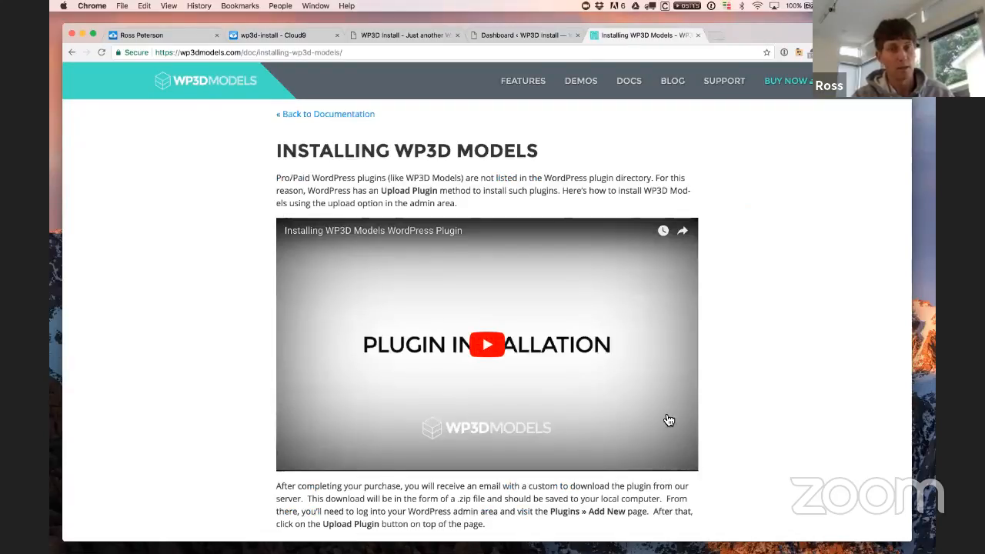
click(379, 35)
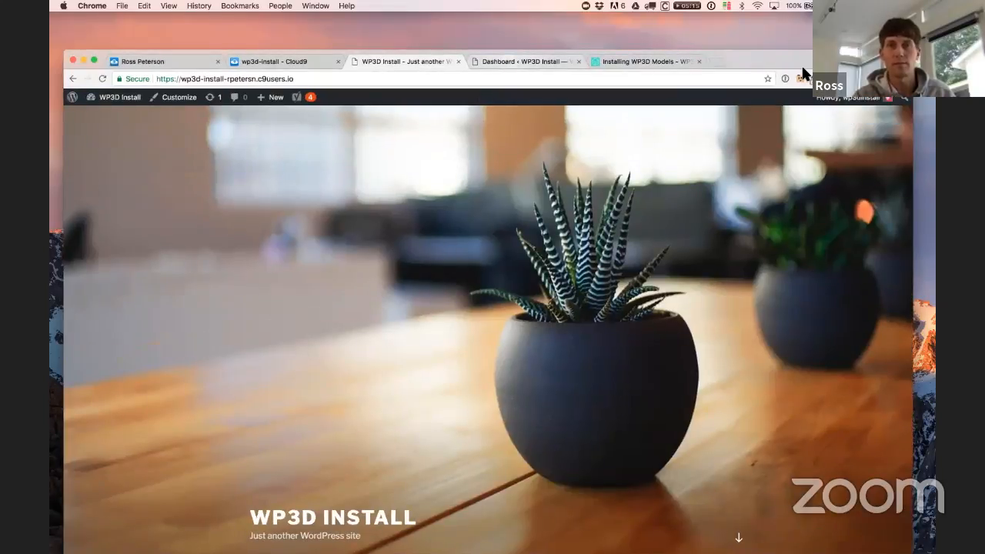
click(511, 35)
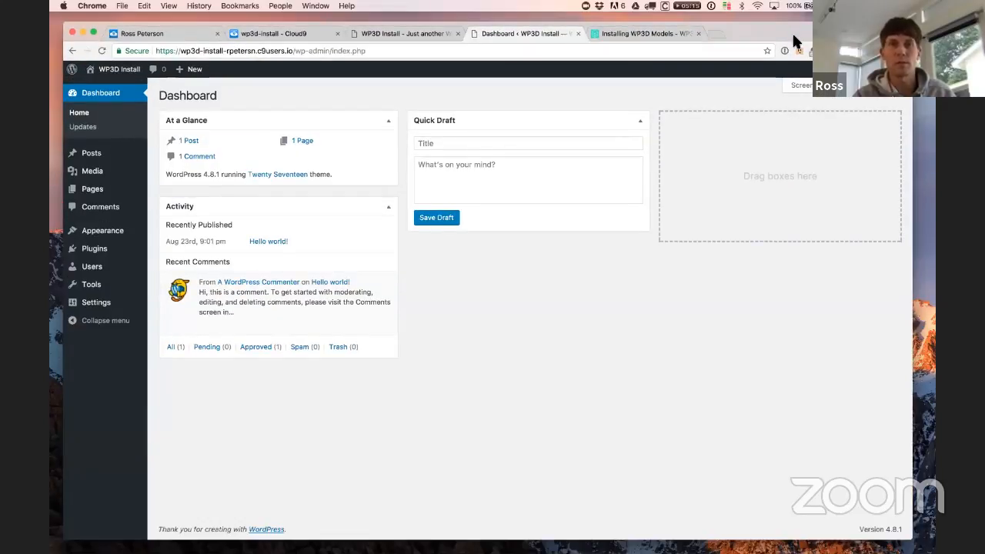
drag(793, 35, 798, 42)
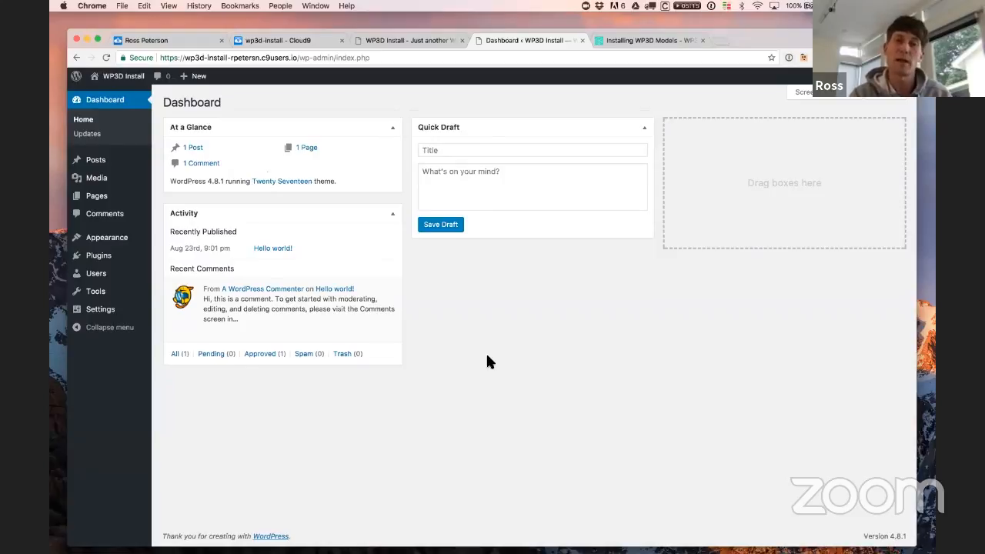
Step: Go to Plugins > Add New and reveal the plugin zip upload option
mouse_move(130, 243)
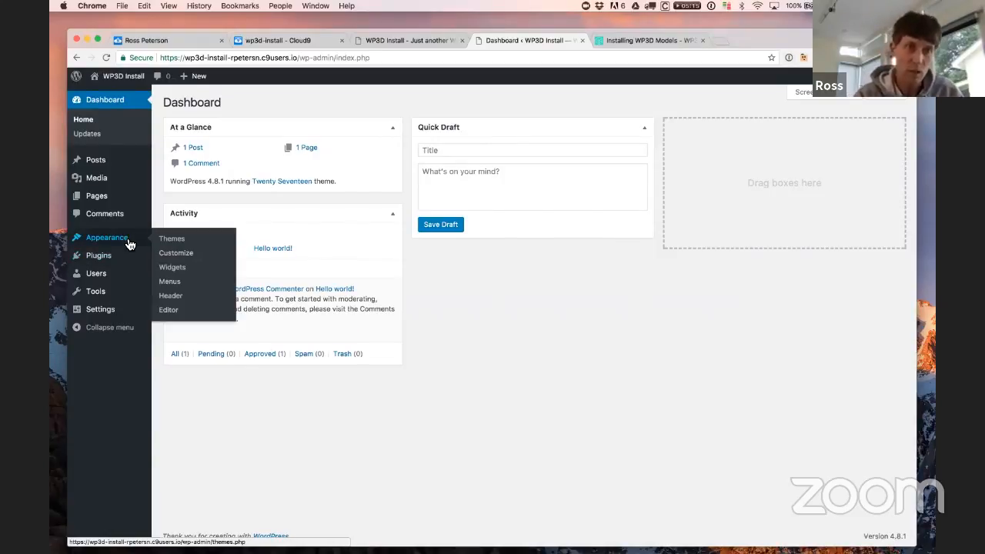
mouse_move(103, 256)
click(180, 270)
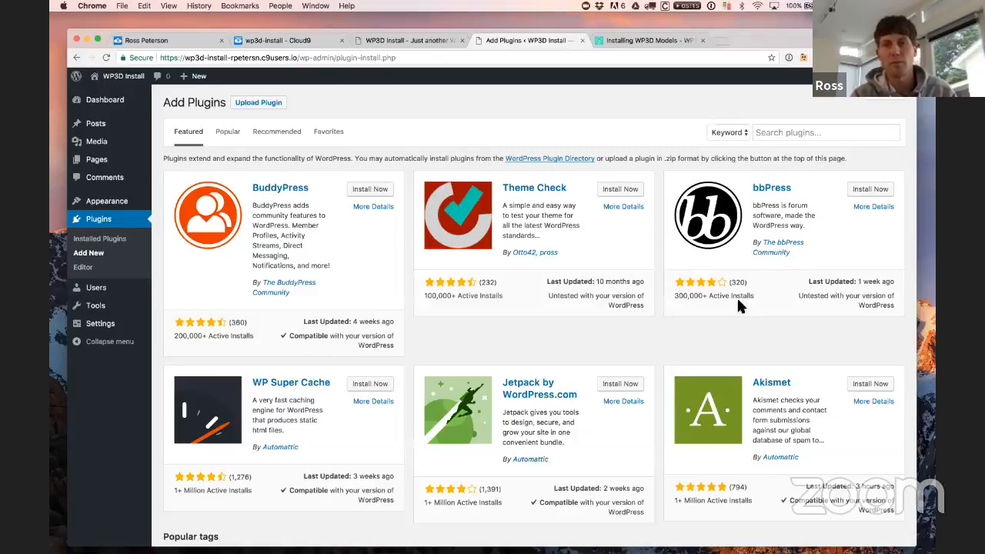
scroll(627, 323, down, 3)
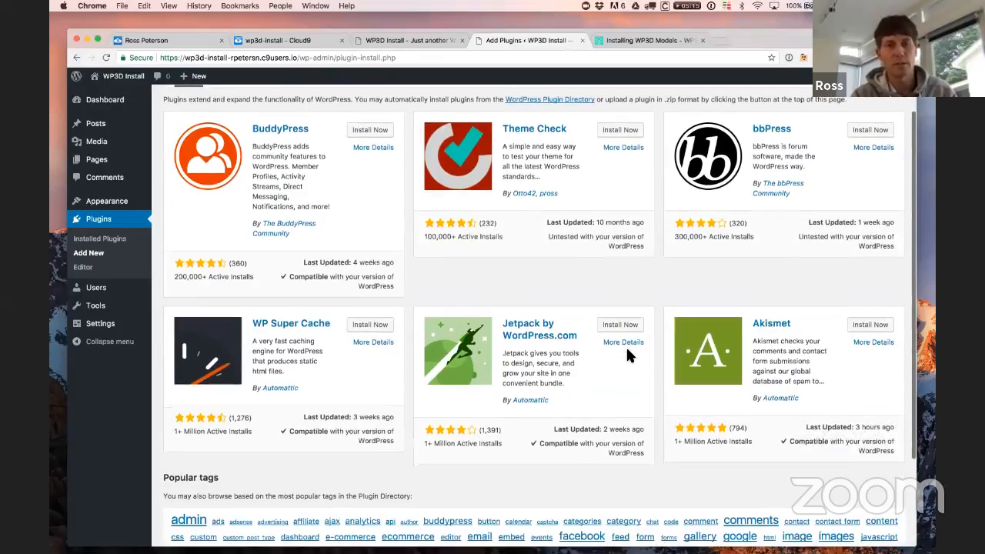
scroll(626, 345, down, 3)
scroll(633, 362, up, 5)
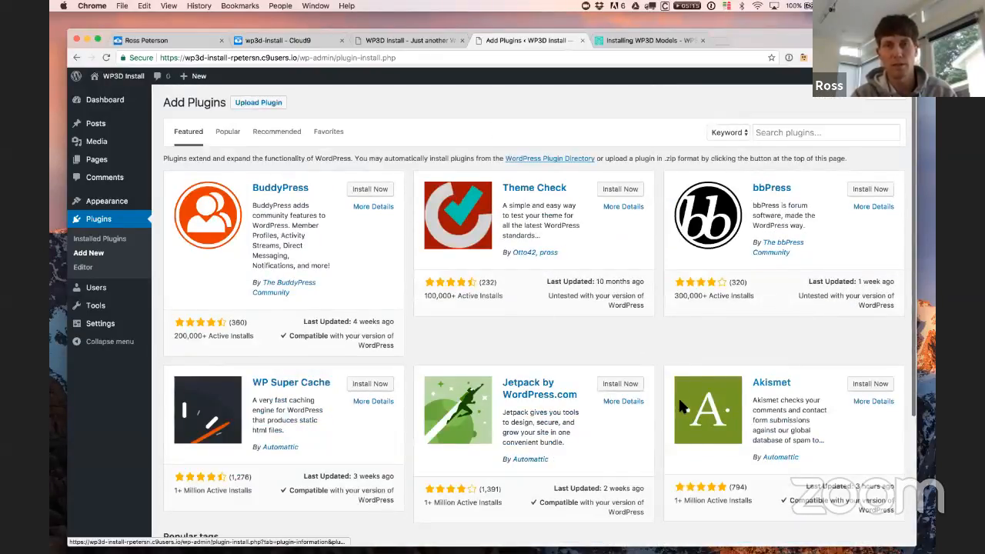
click(260, 105)
Step: Choose wp3d-models-3.0.0.zip from Downloads > WP3D and install it
click(458, 198)
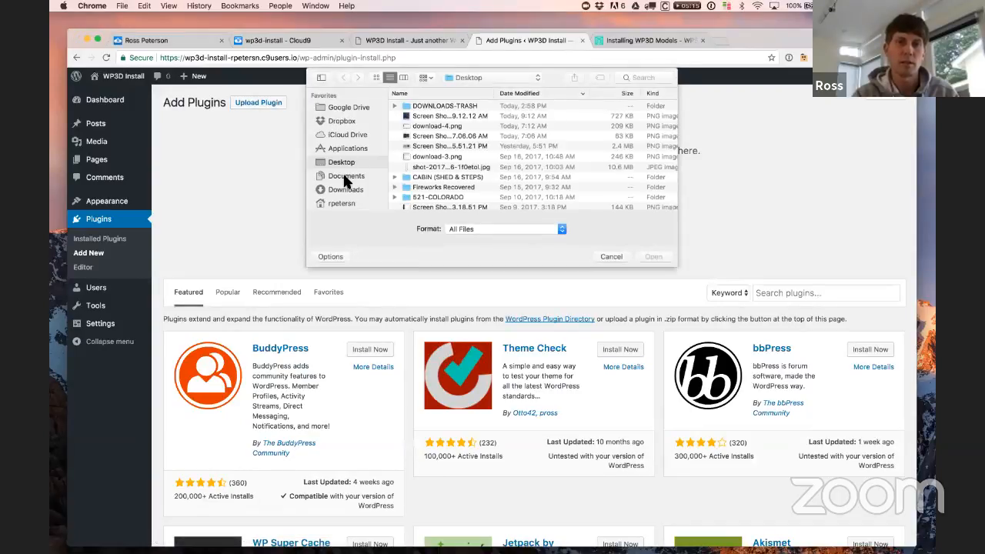
click(345, 178)
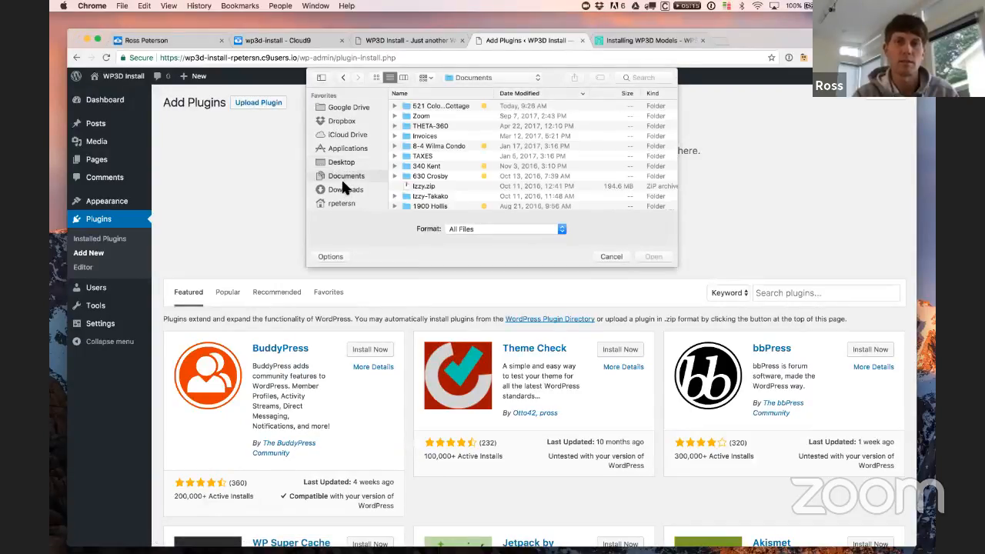
click(343, 190)
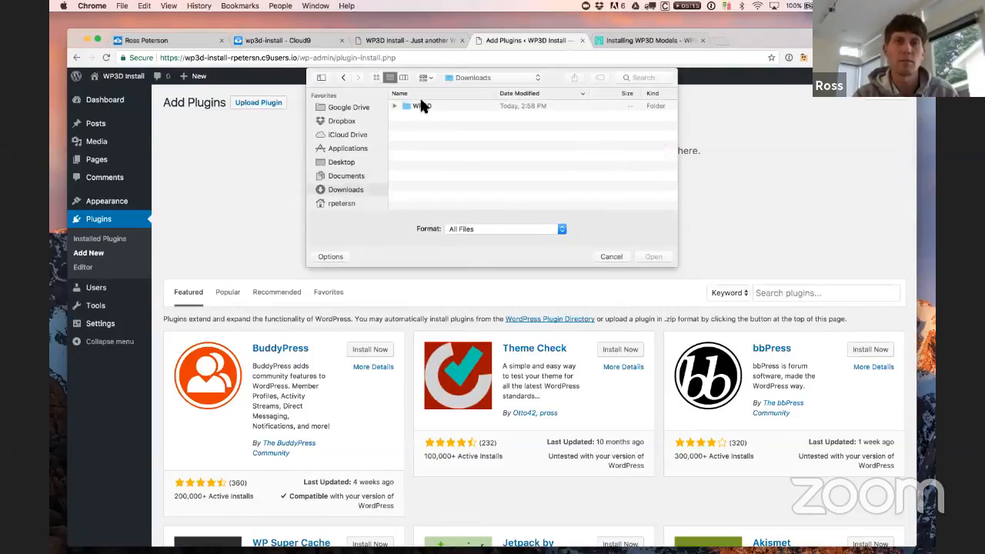
double_click(421, 105)
click(445, 108)
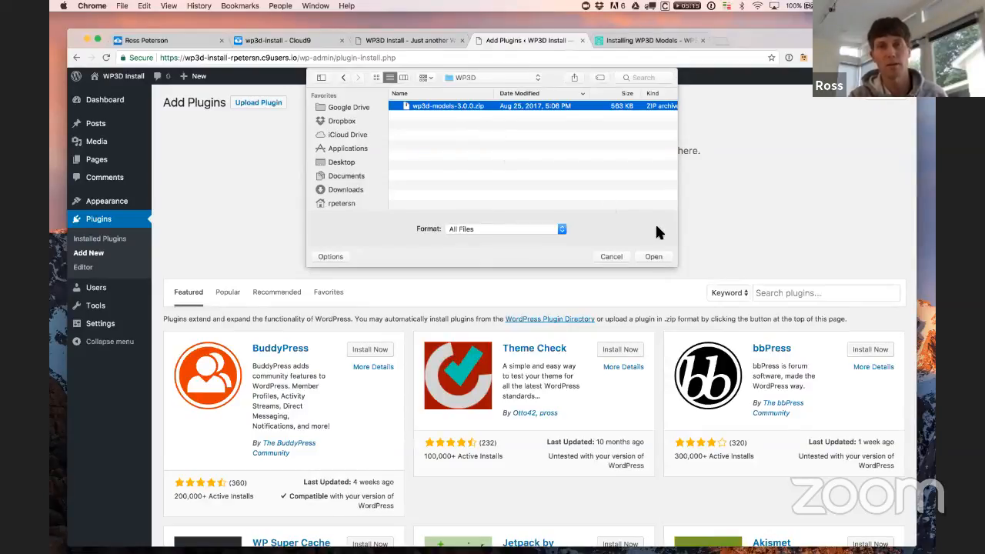
click(654, 258)
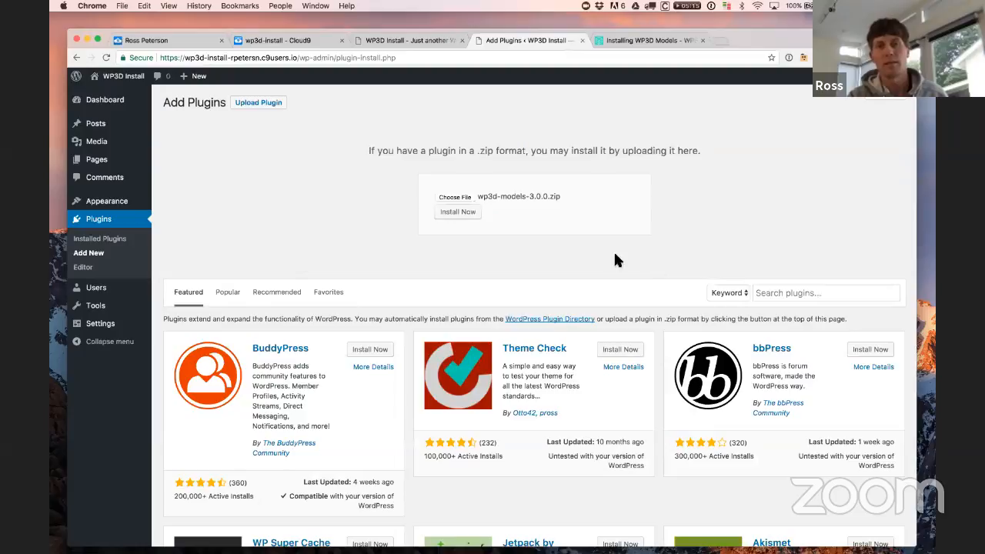
click(476, 215)
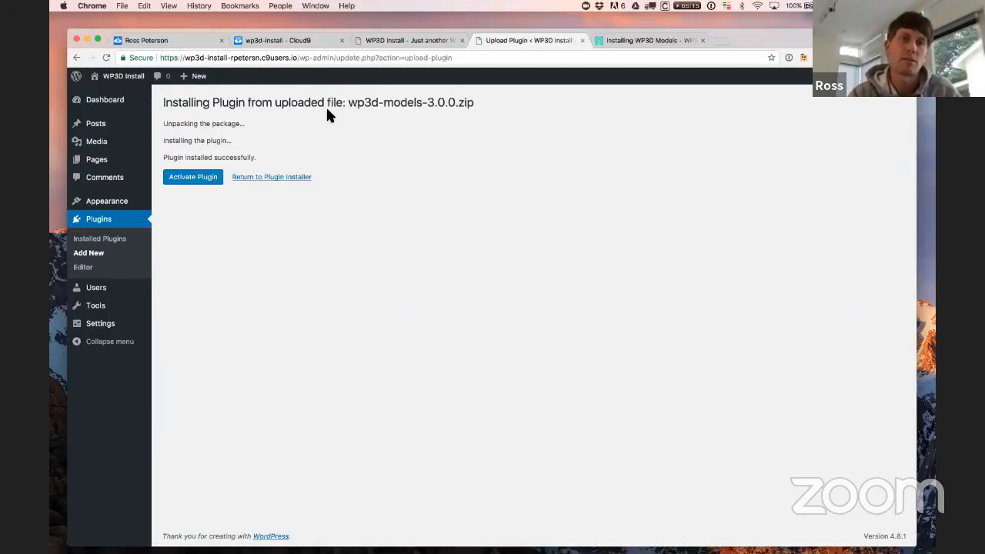
Step: Activate the newly installed WP3D Models 3.0.0 plugin
click(194, 182)
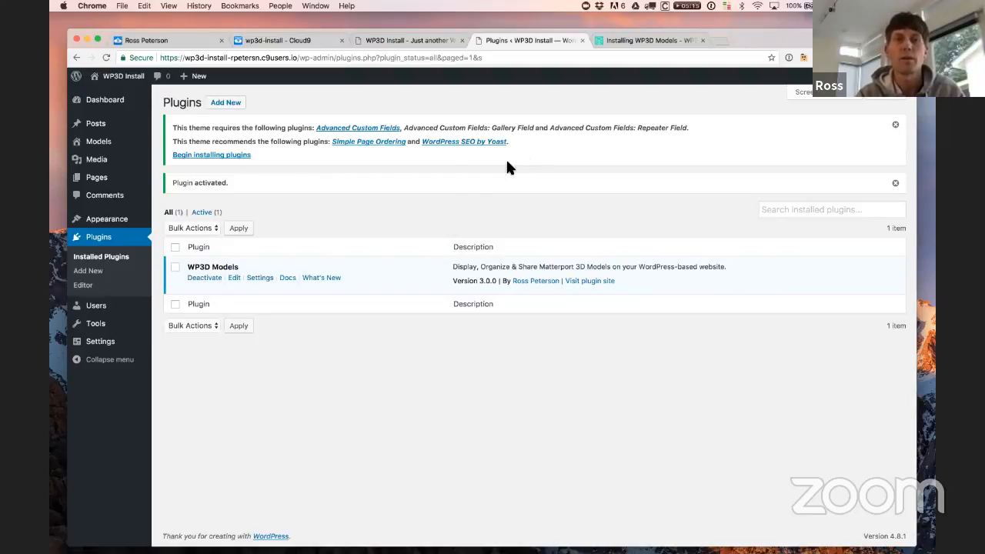
Step: Bulk-install all five theme-required plugins, including Advanced Custom Fields, Simple Page Ordering and Yoast SEO
click(200, 157)
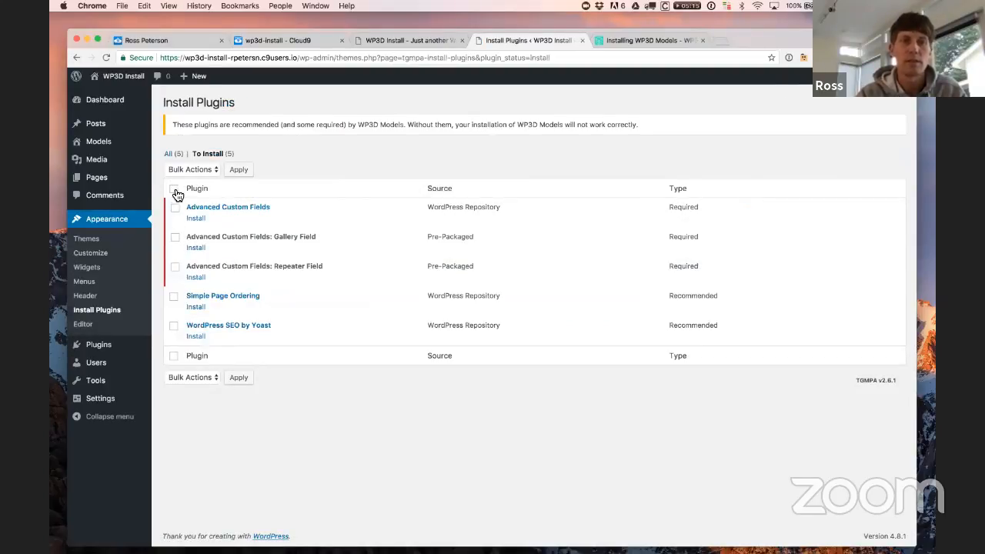
click(174, 189)
click(199, 170)
click(198, 179)
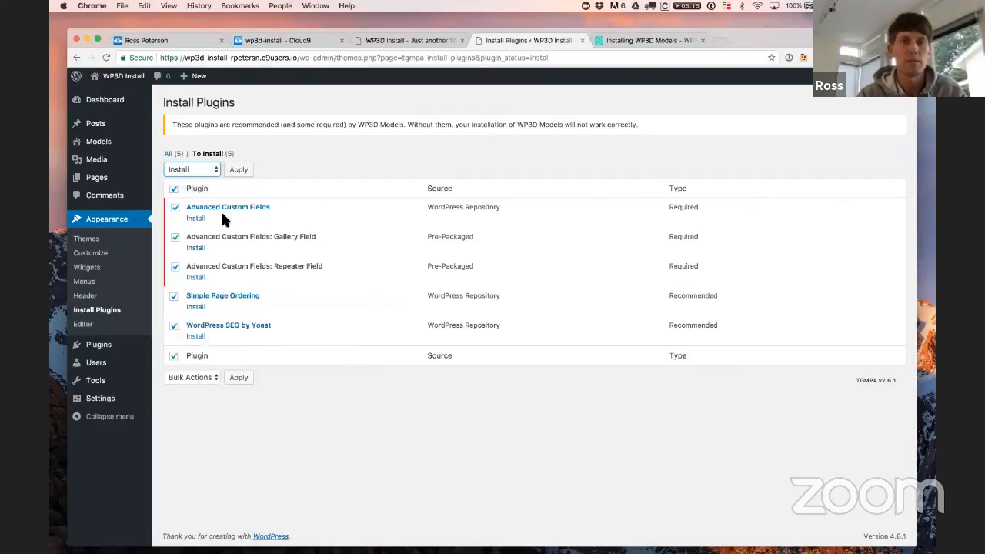
click(241, 171)
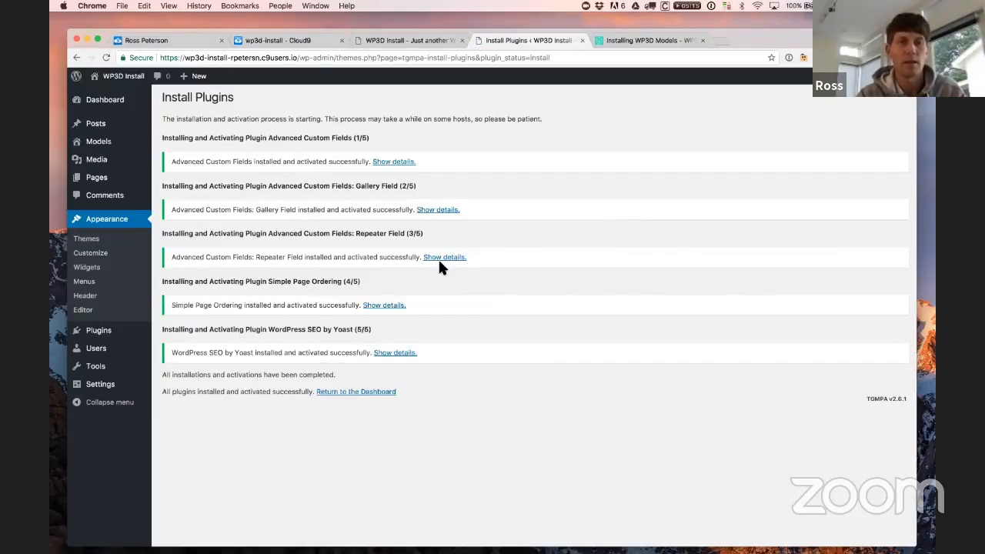
mouse_move(89, 147)
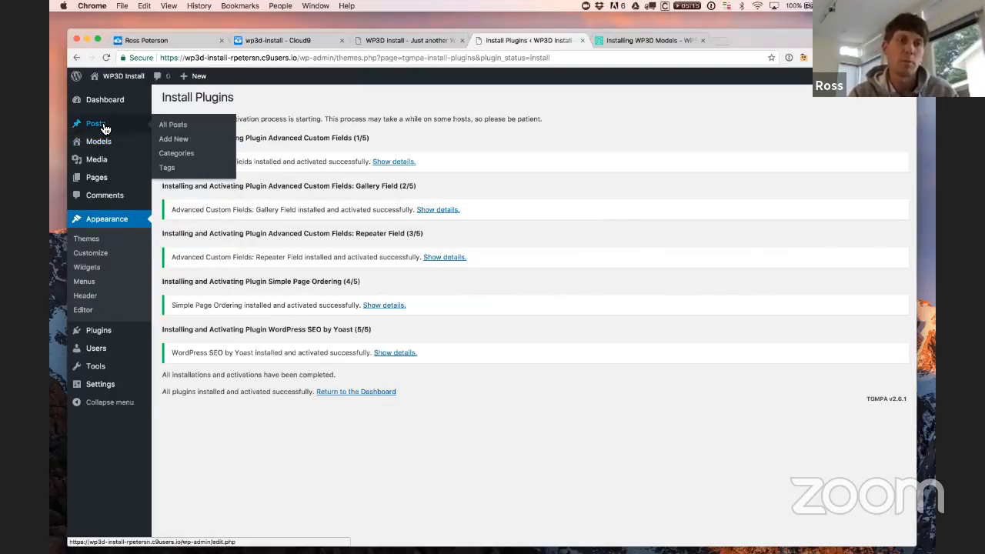
mouse_move(98, 189)
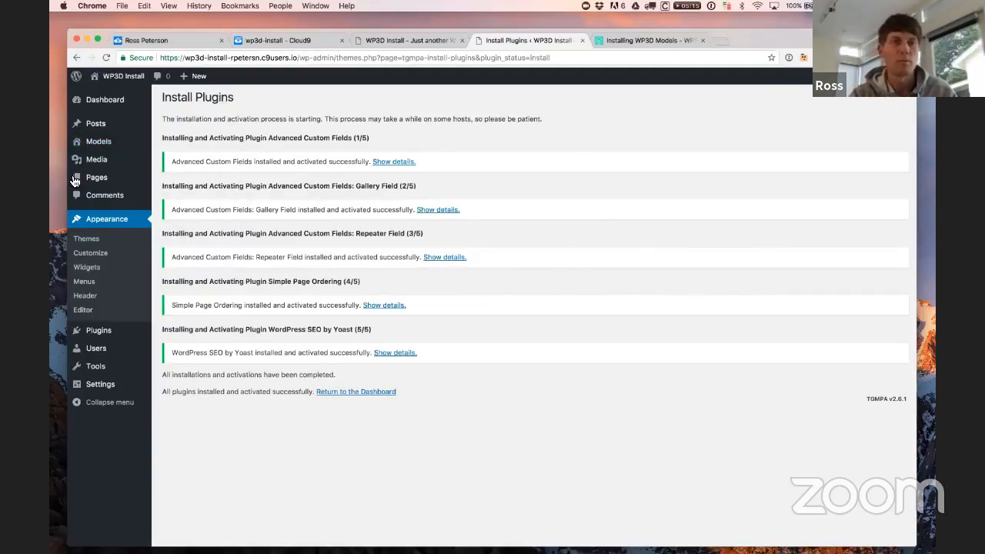
Step: Open Models > All Models, which shows no models yet
click(175, 146)
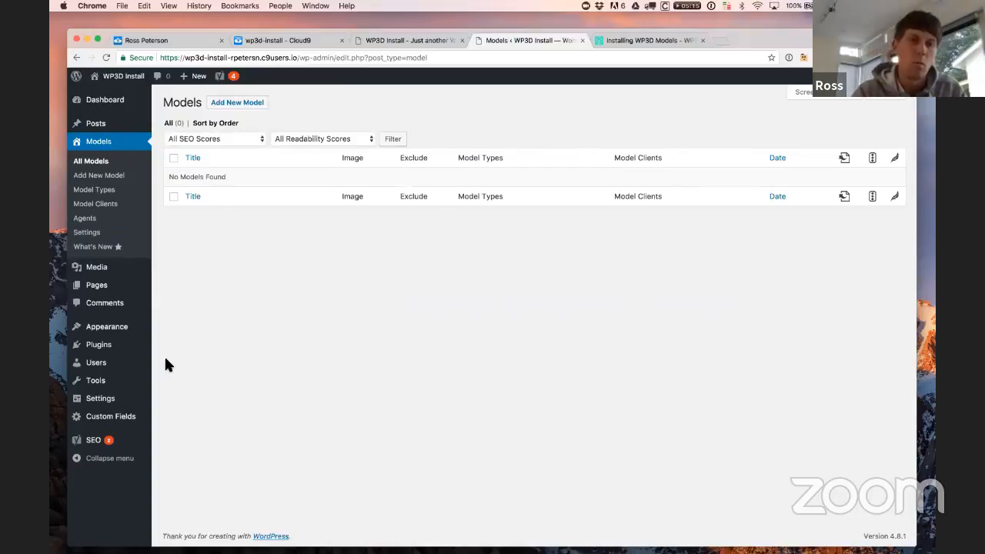
mouse_move(127, 404)
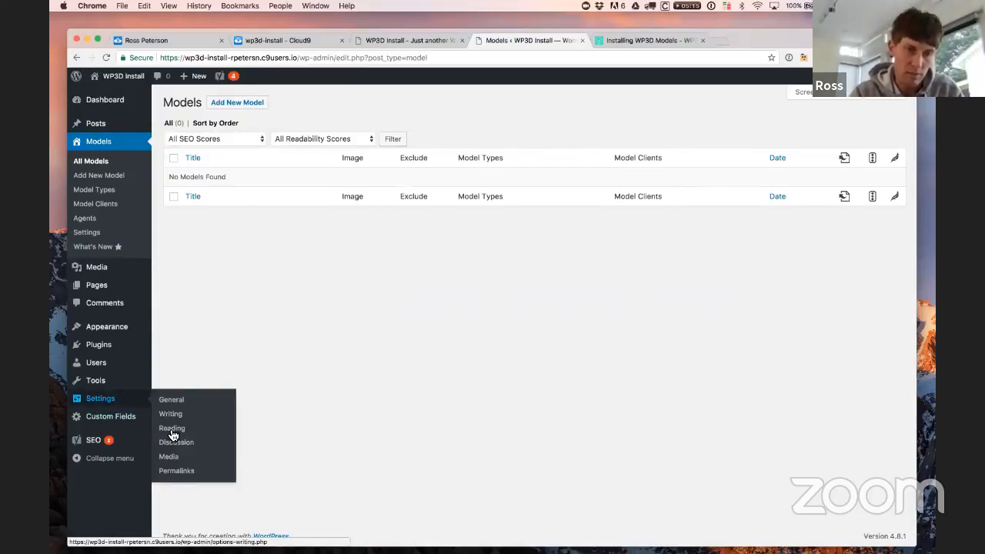
Step: Compare Plain and Post name permalinks, then save the Post name structure (/%postname%/)
click(178, 472)
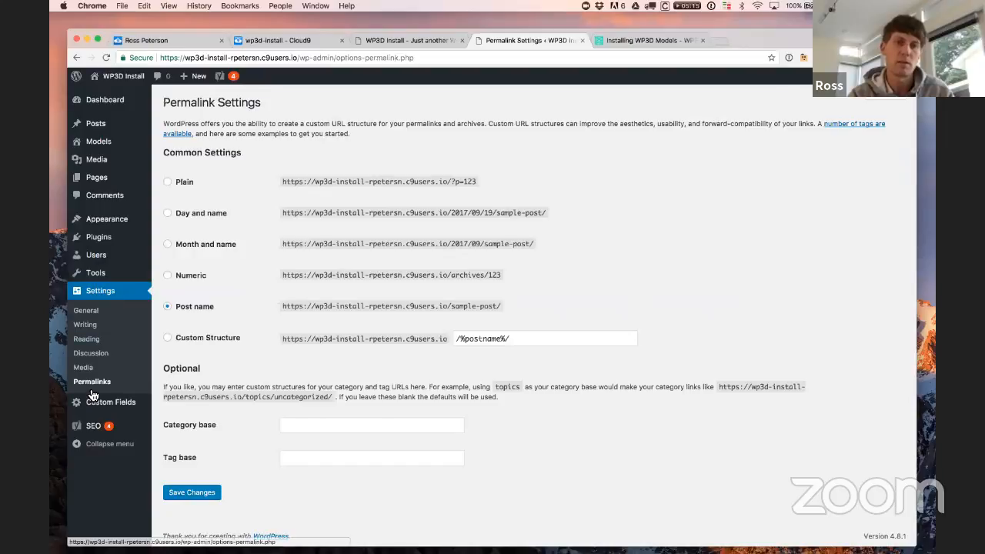
click(170, 185)
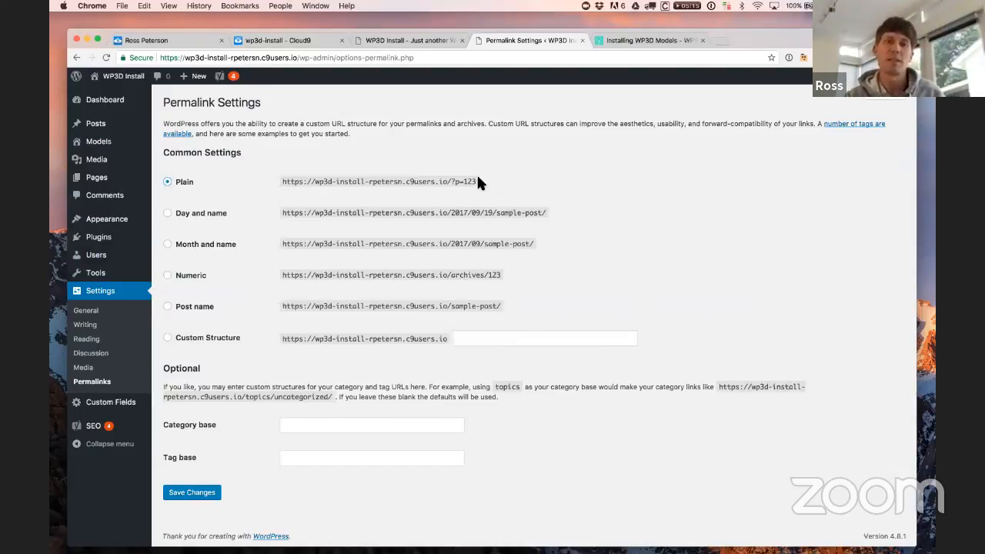
drag(477, 181, 284, 181)
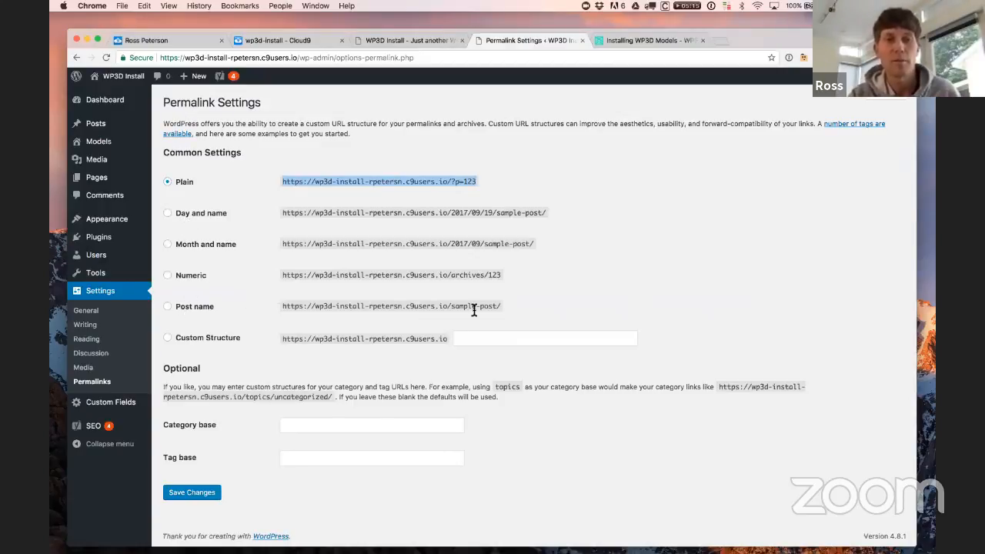
drag(501, 307, 453, 309)
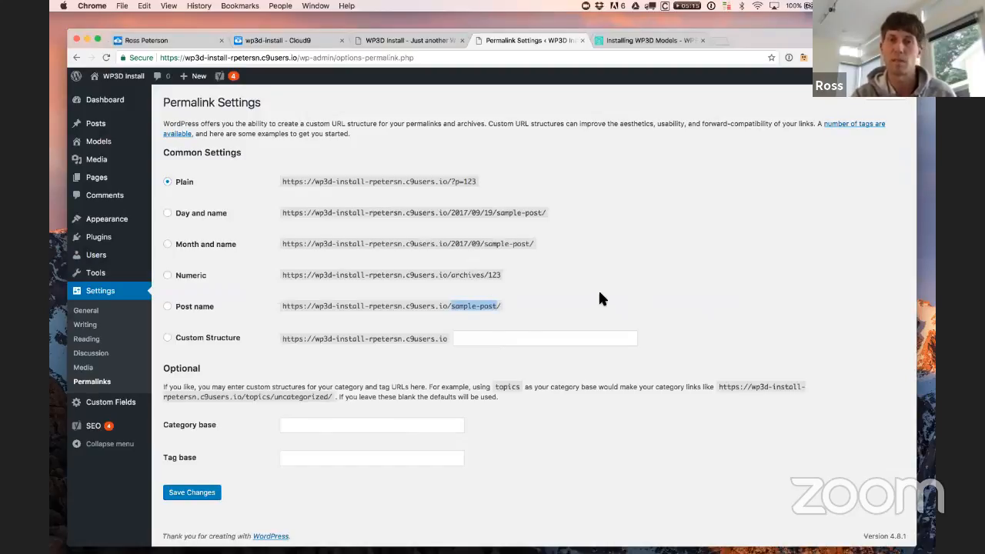
click(193, 312)
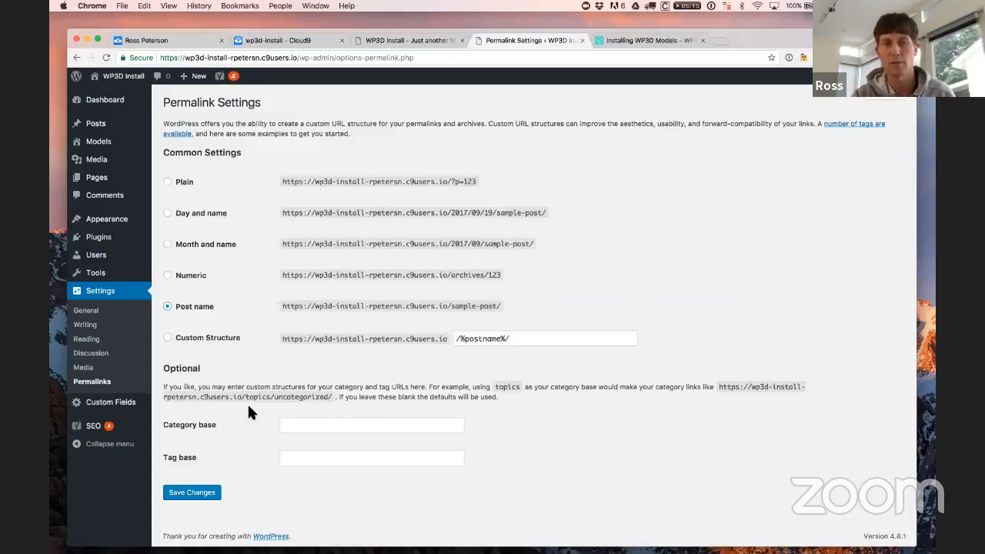
click(202, 494)
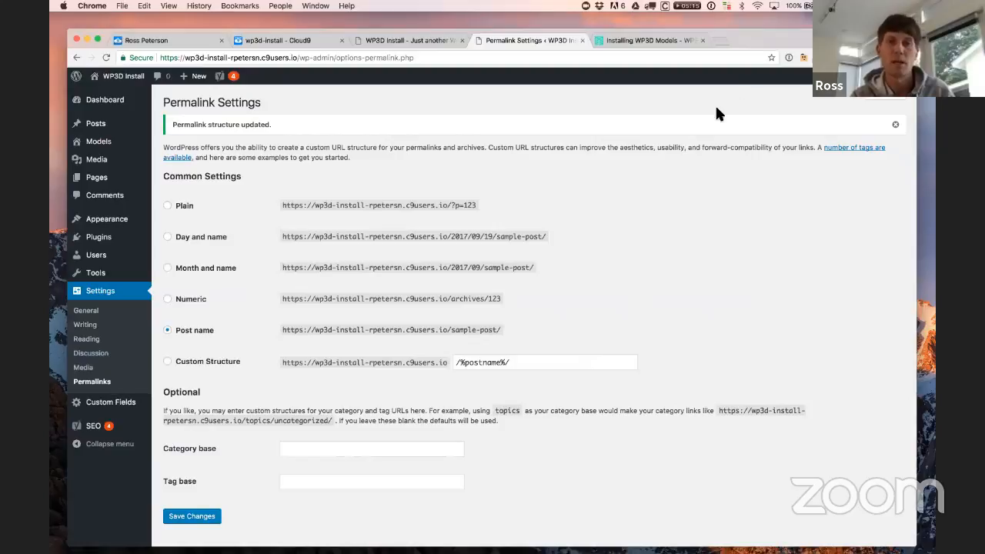
Step: Start a new model from All Models, leaving Model Base on Matterport
mouse_move(117, 144)
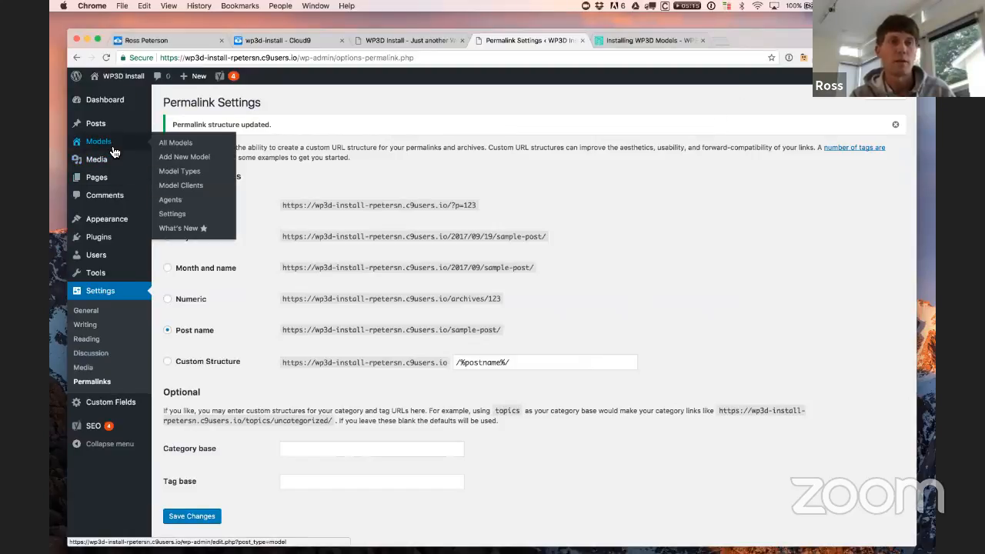
click(180, 146)
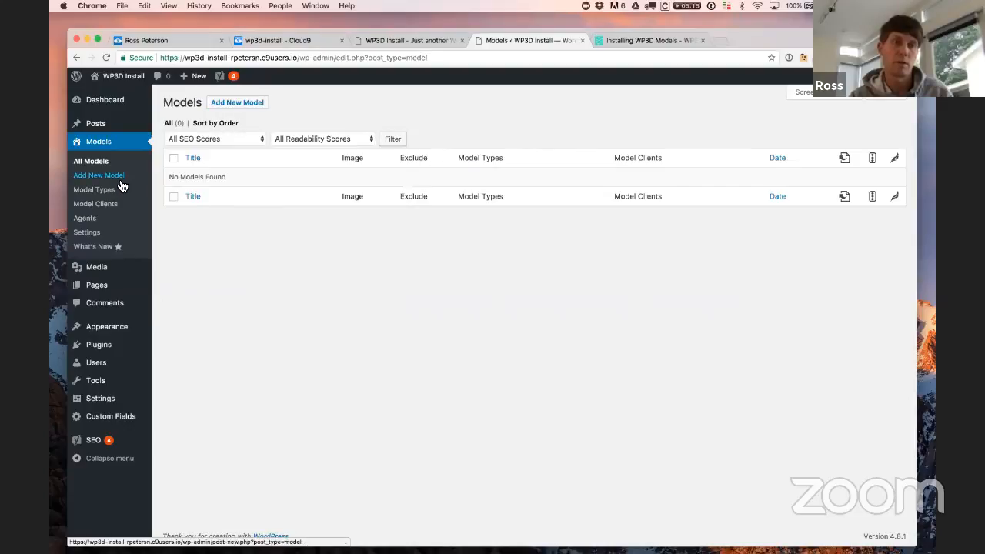
click(258, 106)
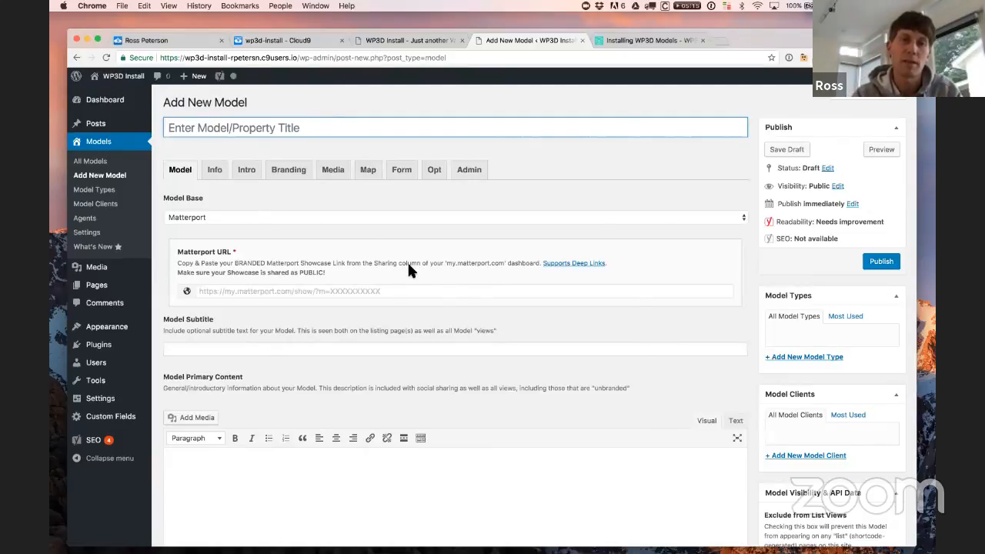
click(215, 217)
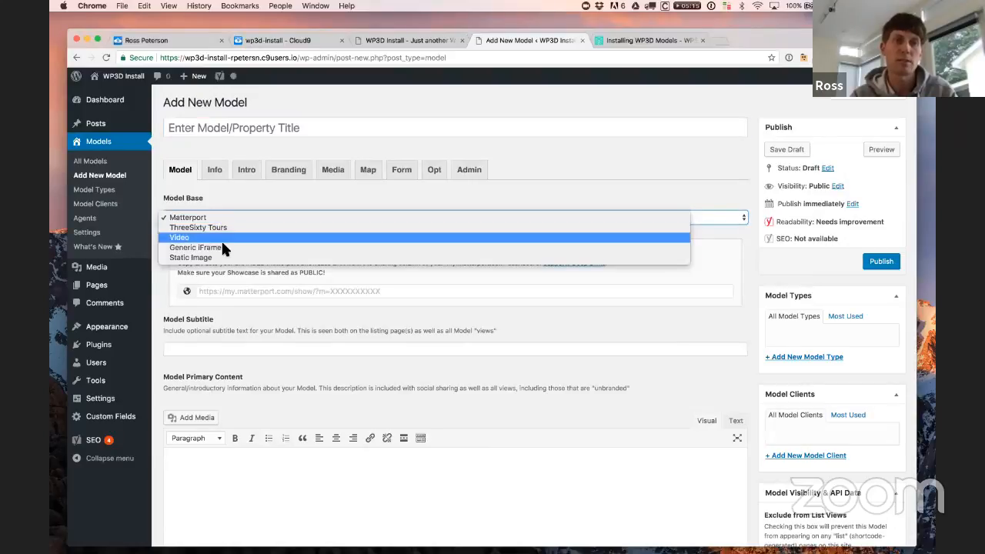
click(221, 197)
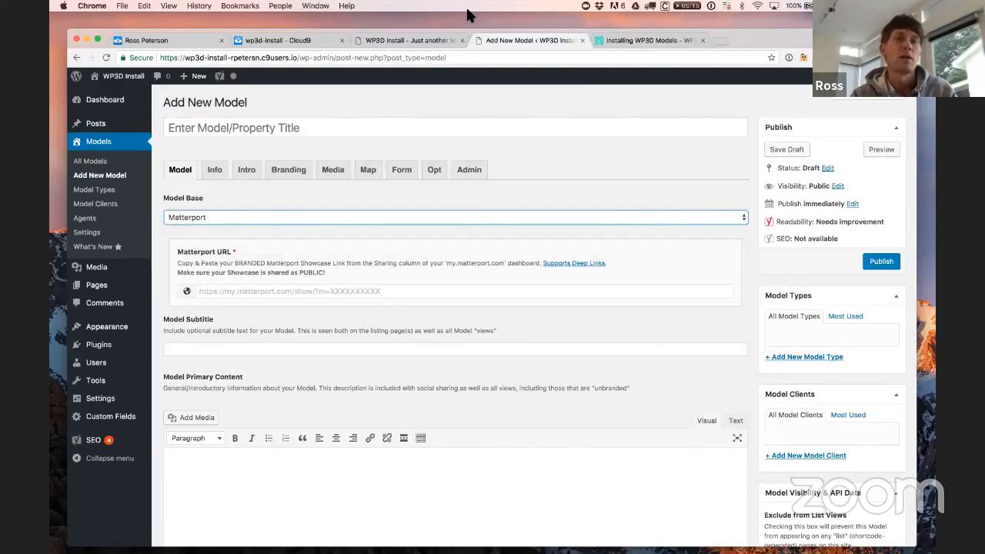
click(287, 103)
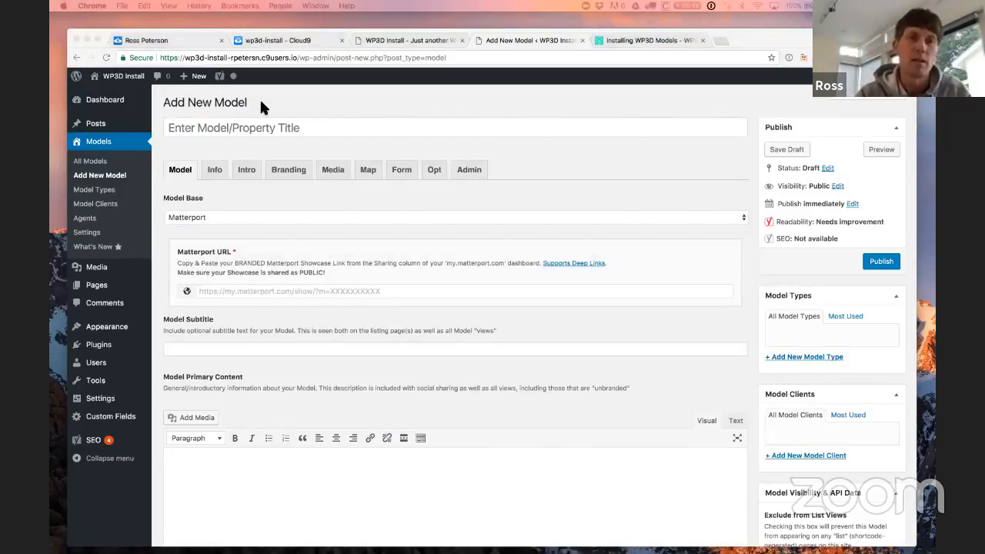
click(248, 131)
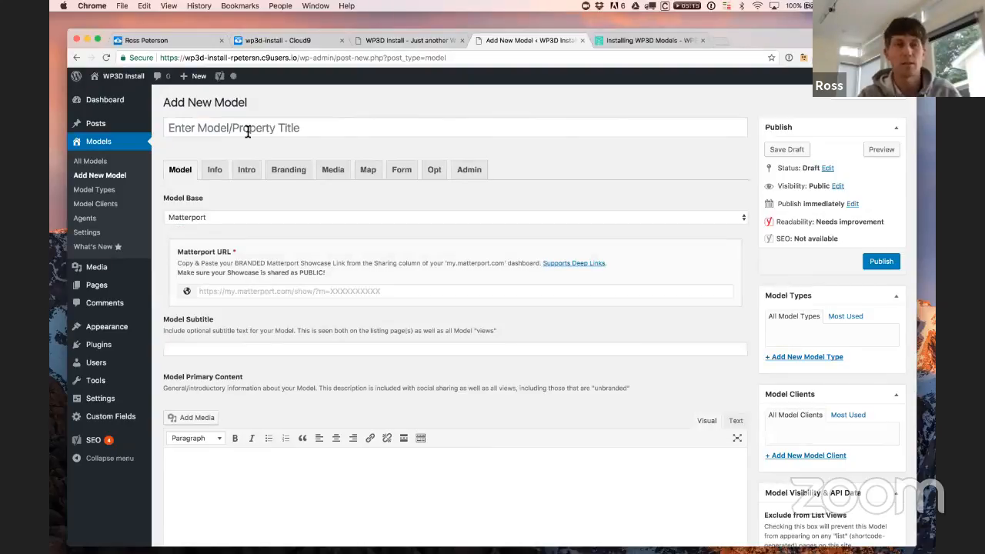
Step: Paste the title 'Southern California Luxury Home' and its Matterport showcase URL into the new model
click(248, 131)
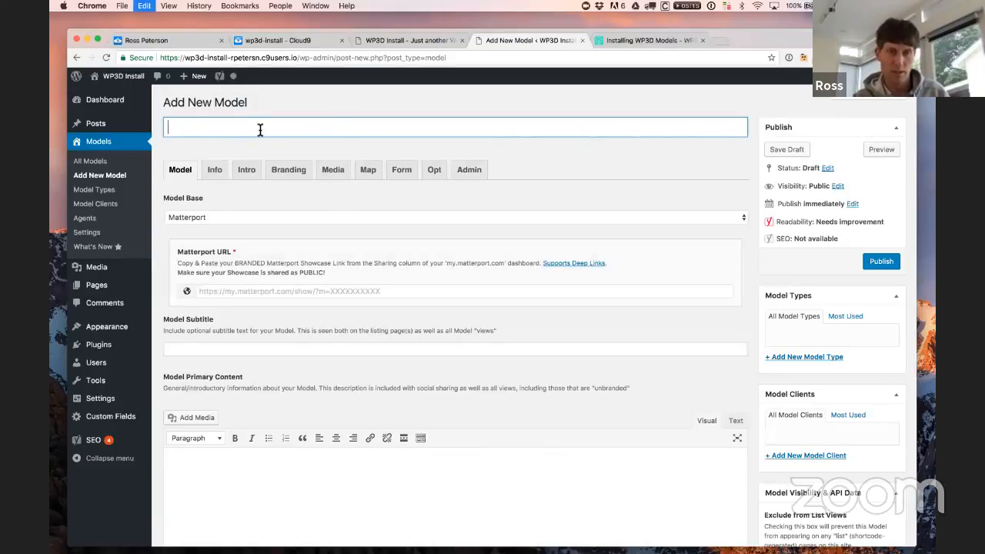
text(Southern California Luxury Home)
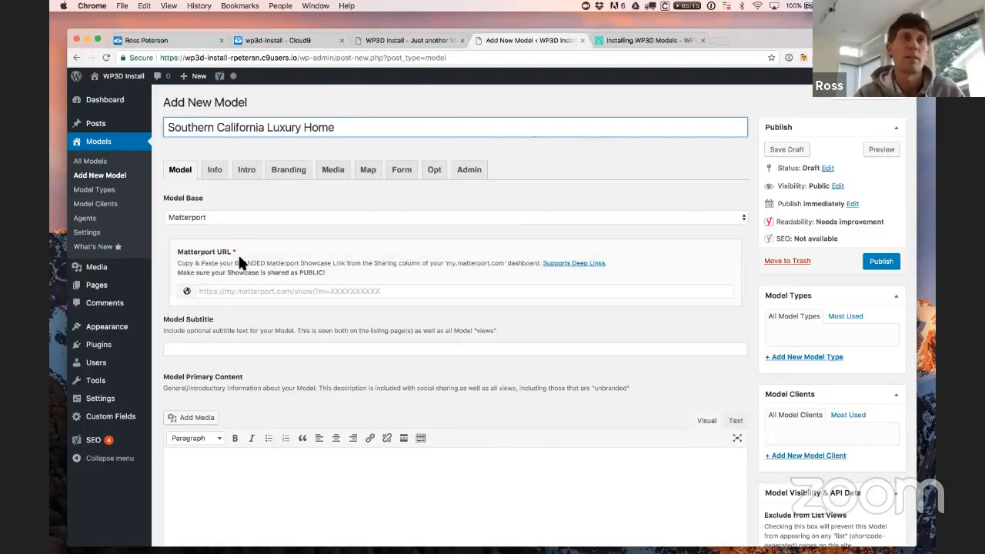
key(super+Tab)
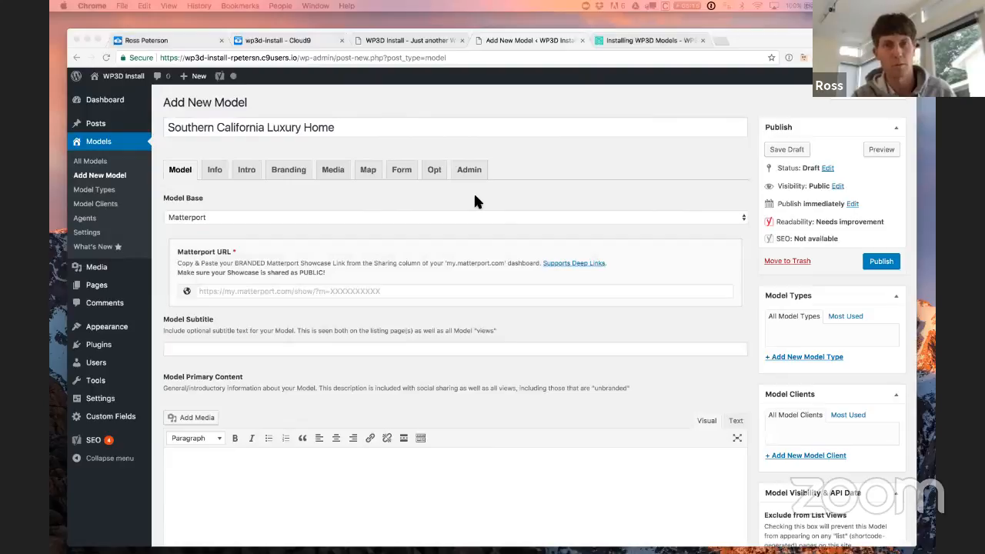
key(super+Tab)
click(334, 292)
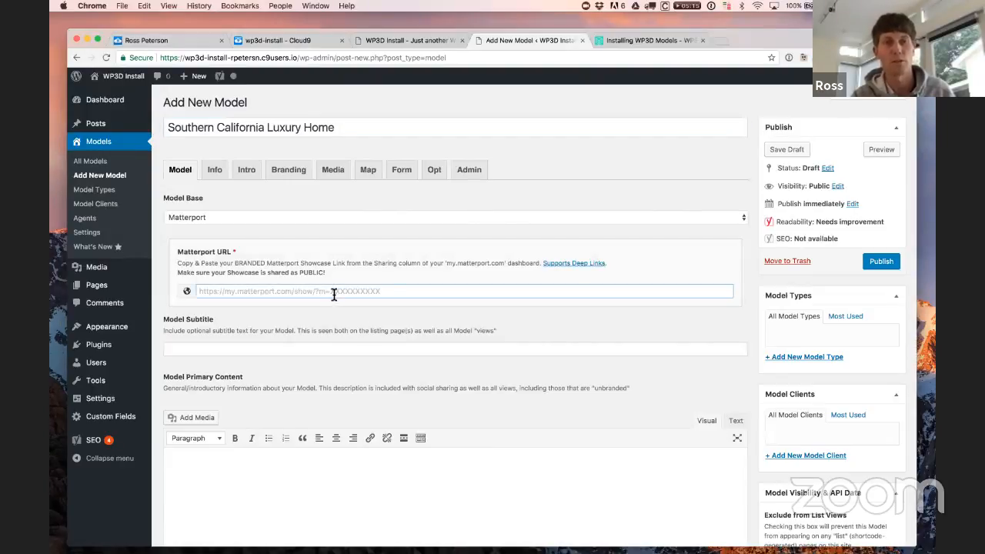
text(https://my.matterport.com/show/?m=FmDYedjofjo)
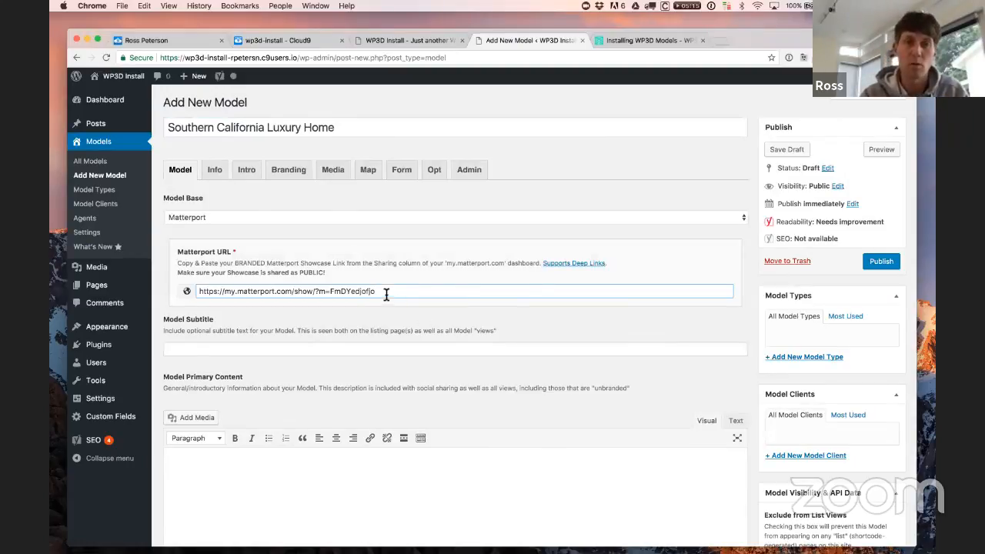
drag(386, 293, 192, 292)
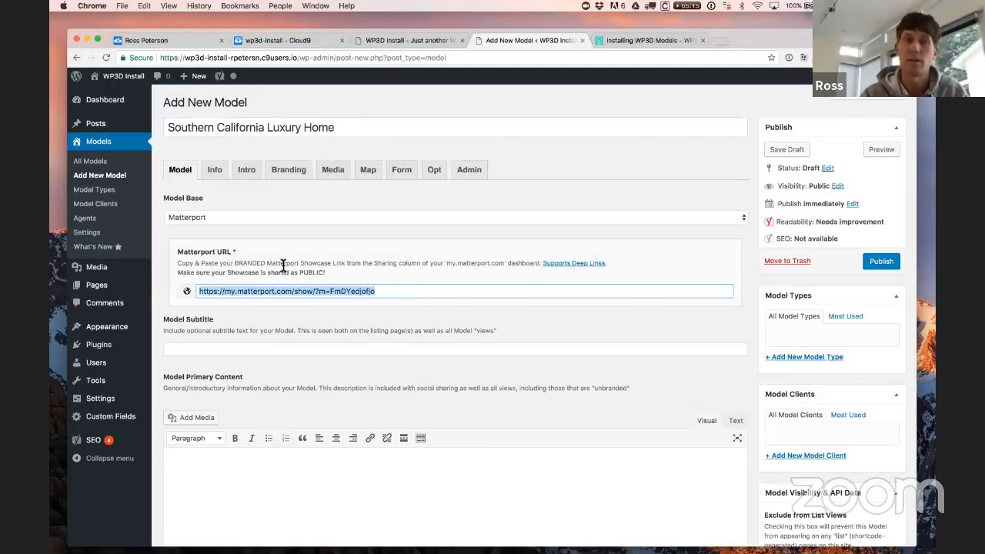
click(280, 348)
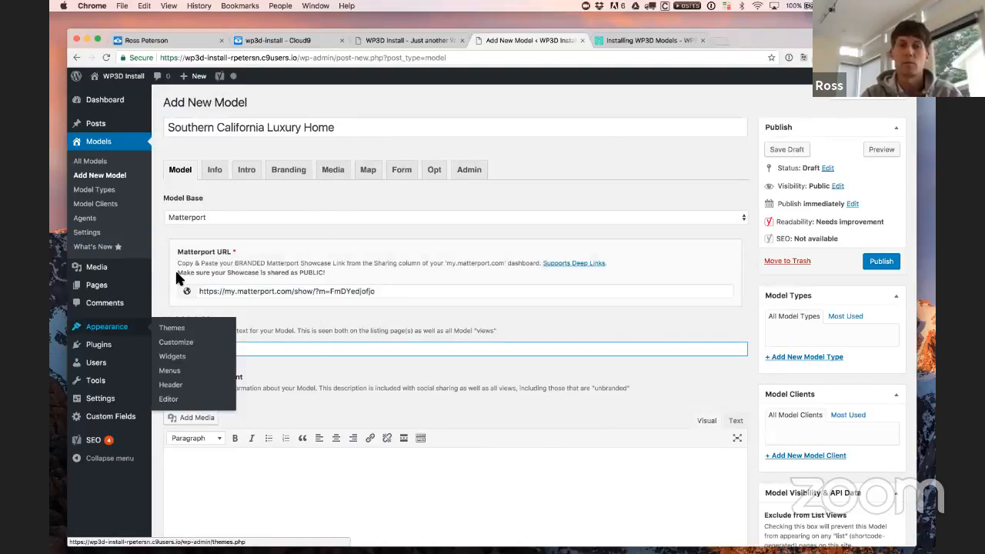
Step: Publish the Southern California Luxury Home model and scroll through the reloaded Edit Model page
click(883, 262)
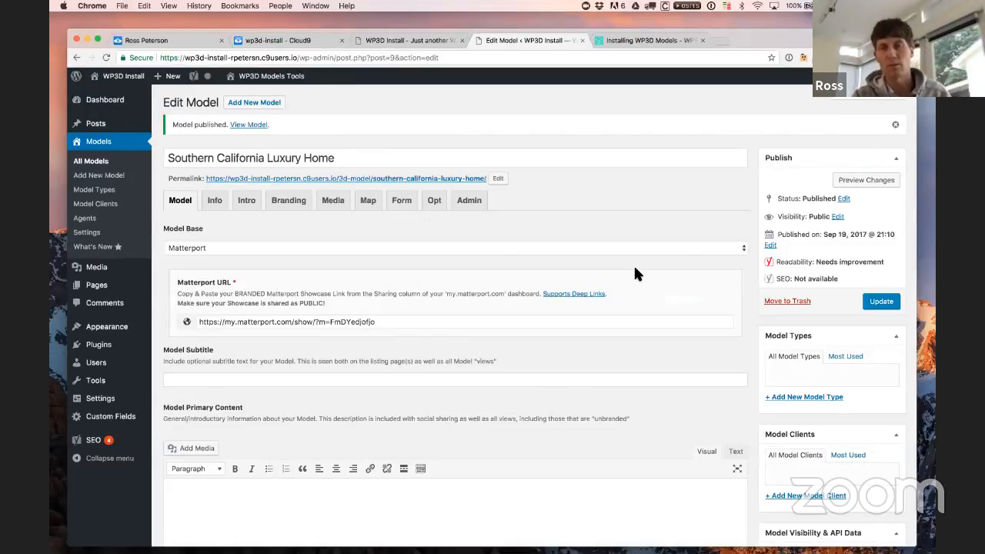
scroll(635, 273, down, 10)
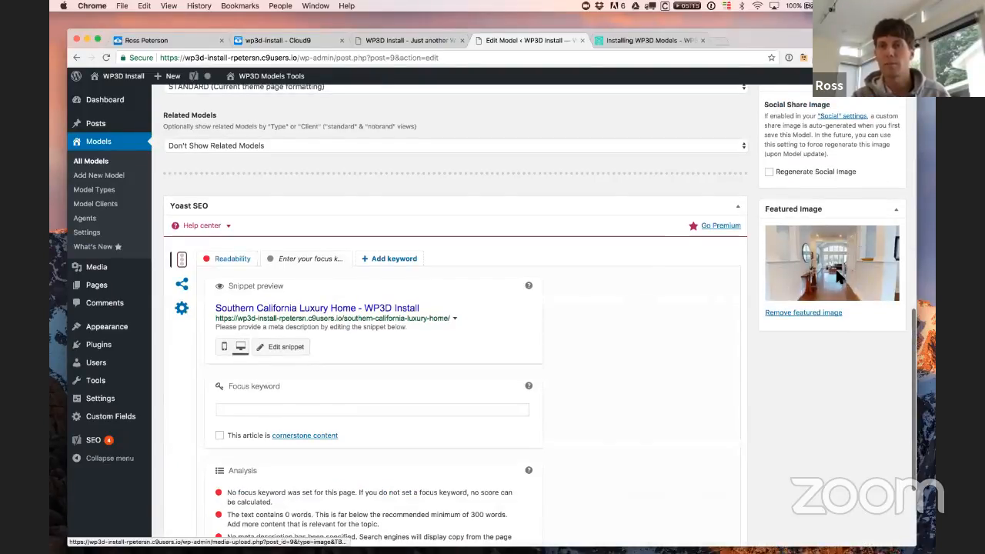
scroll(718, 340, up, 2)
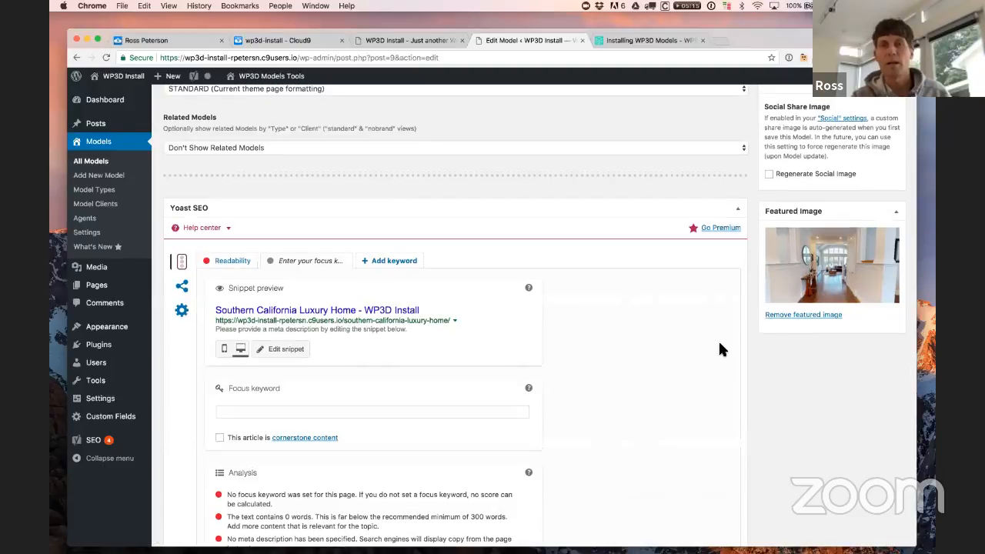
scroll(719, 344, up, 10)
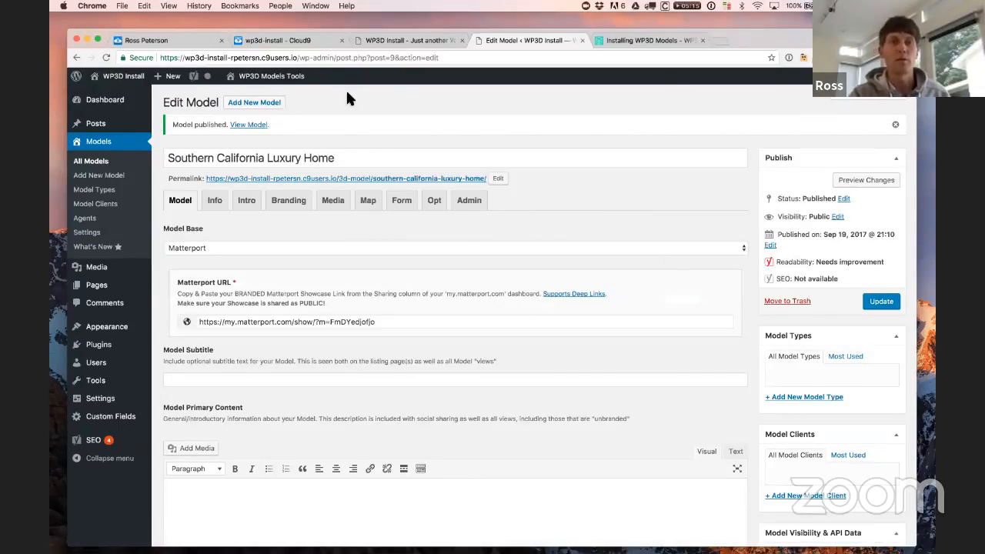
Step: Open the model's Skinned View from WP3D Models Tools > Branded Views in a new tab
mouse_move(250, 78)
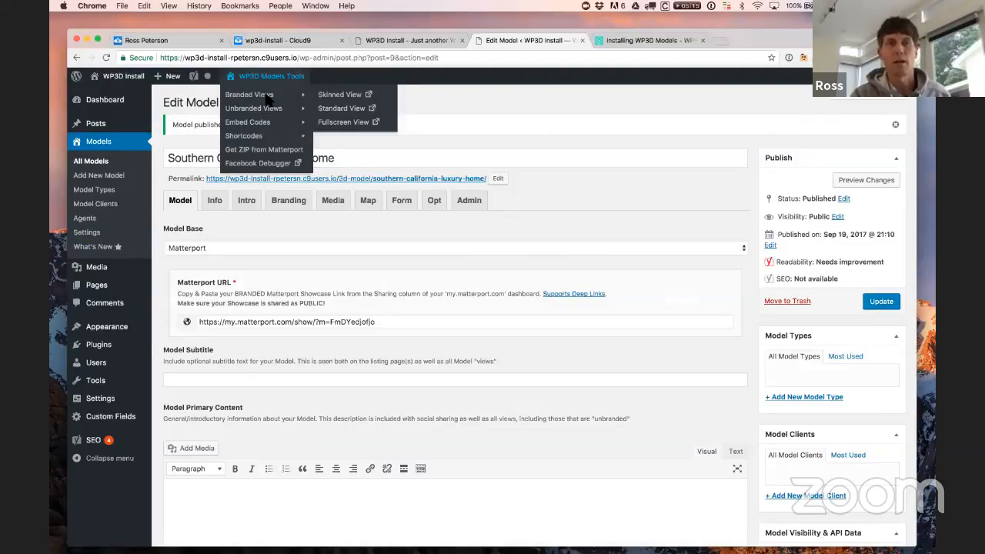
mouse_move(264, 107)
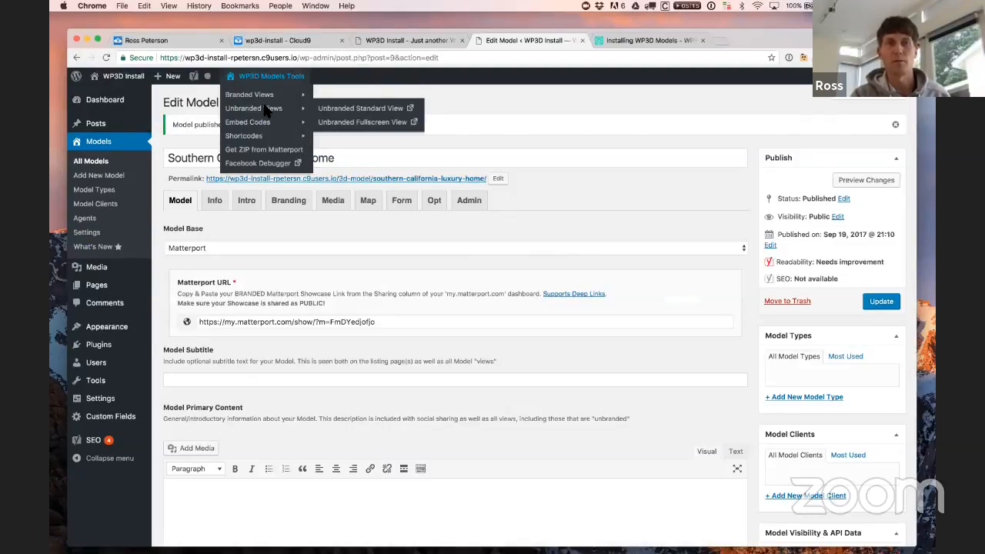
mouse_move(260, 126)
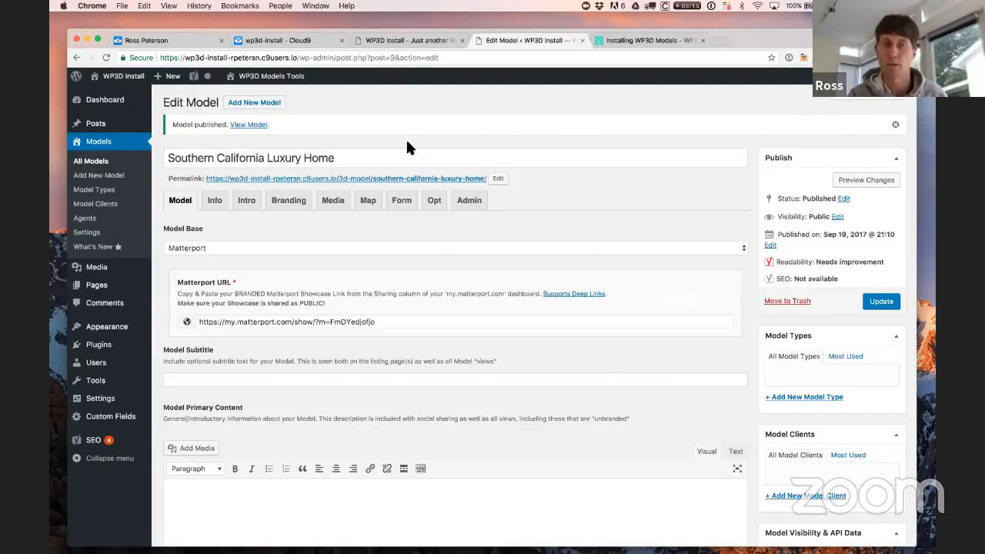
mouse_move(302, 84)
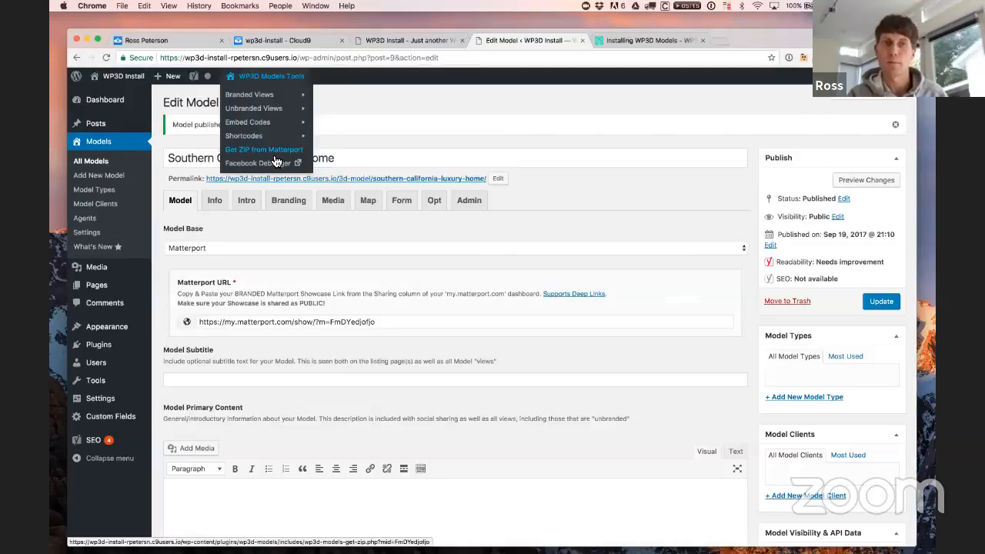
mouse_move(303, 140)
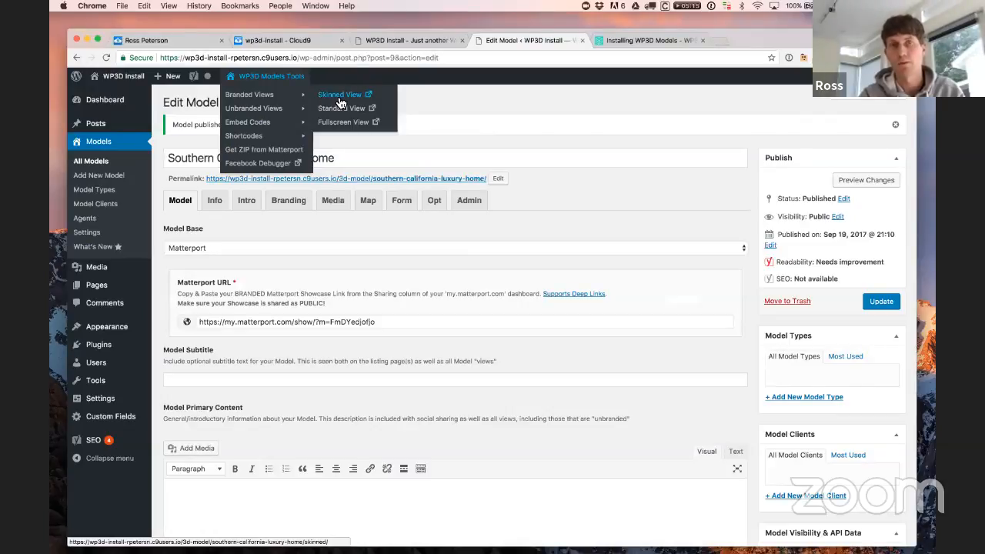
click(339, 102)
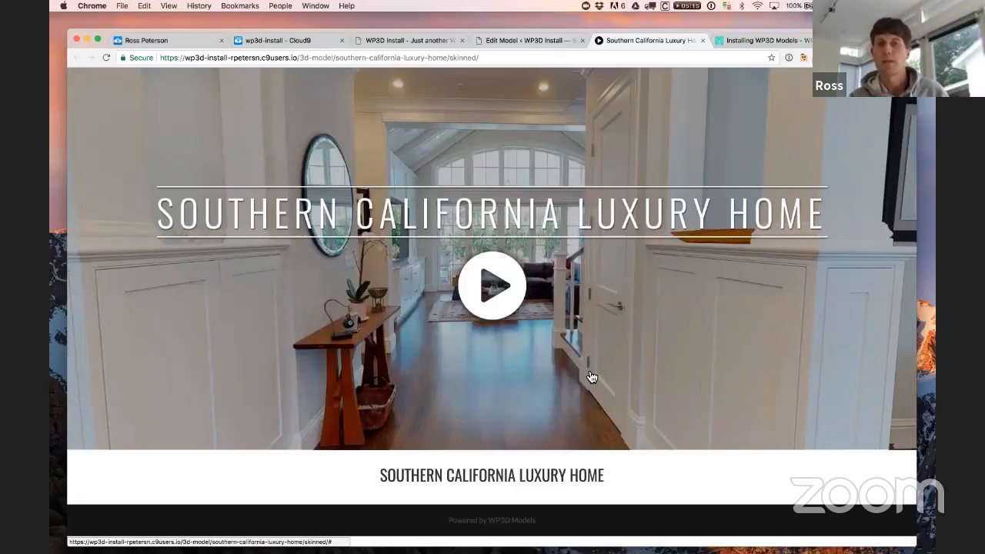
Step: Play the 3D tour, walk toward the living room, turn back to the hallway, then close the tab
click(496, 292)
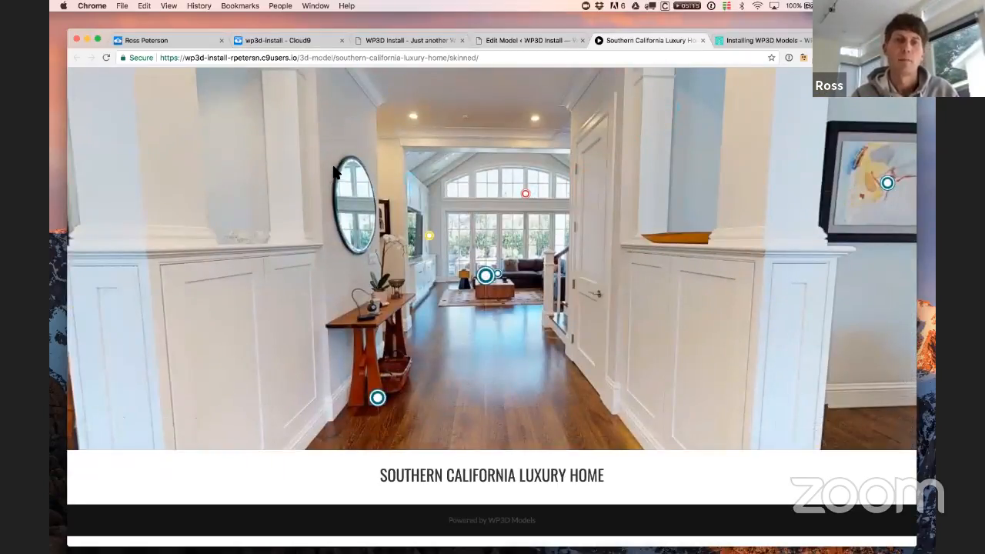
click(305, 172)
drag(648, 176, 368, 176)
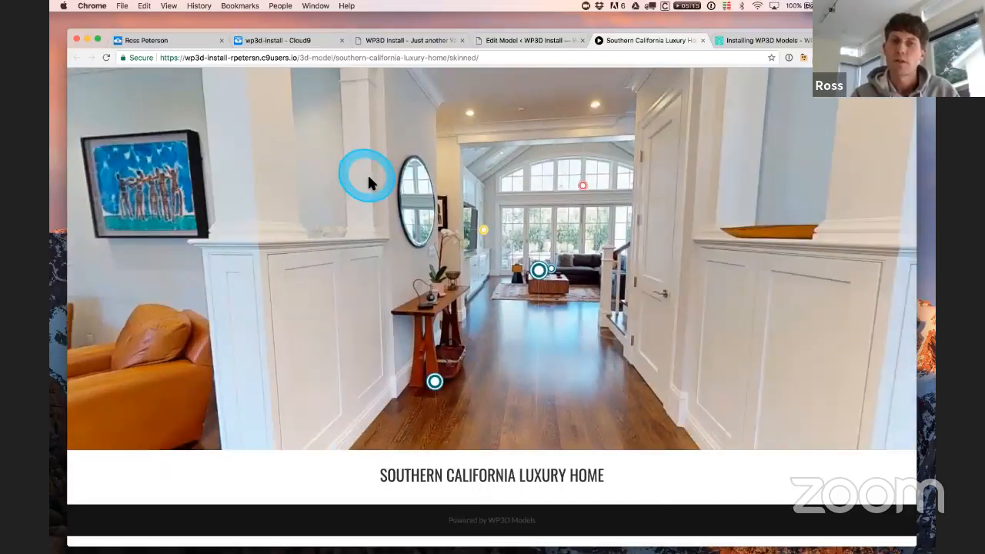
click(694, 40)
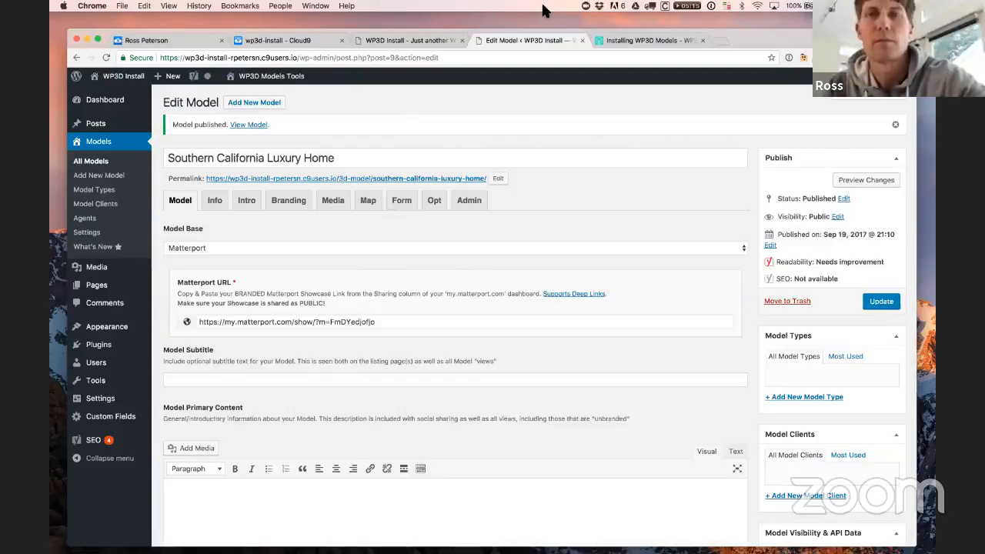
Step: Return to the browser and open Models > Settings for the WP3D Models plugin
mouse_move(938, 541)
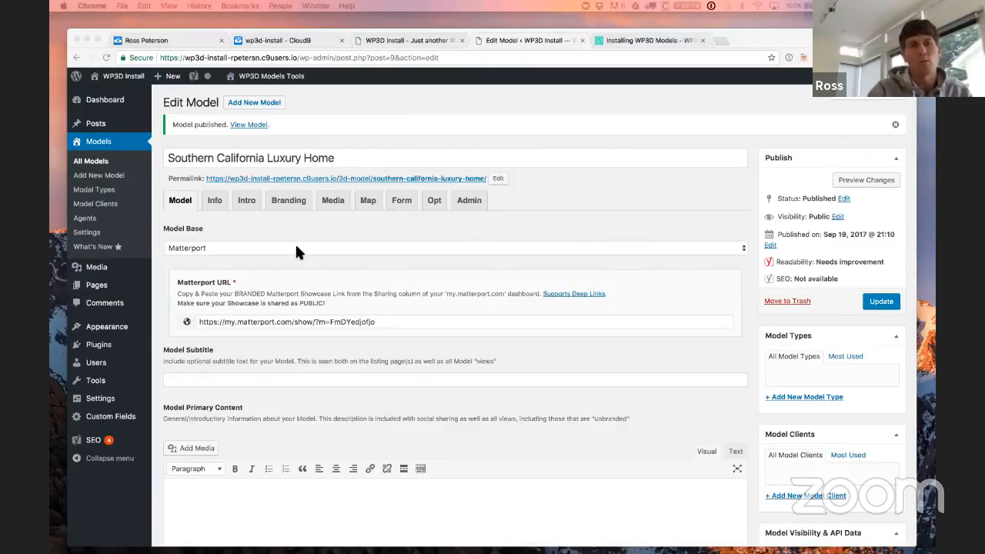
click(83, 235)
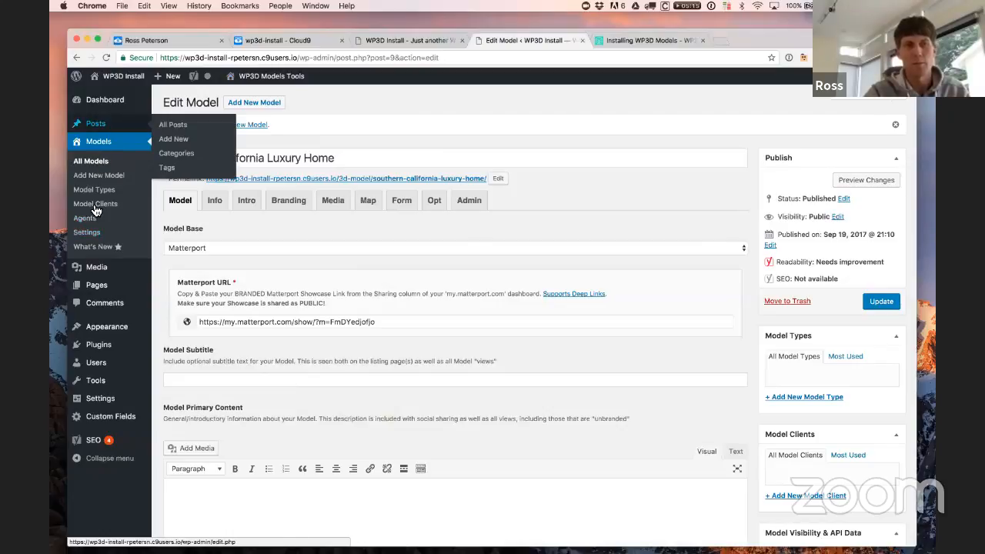
click(86, 232)
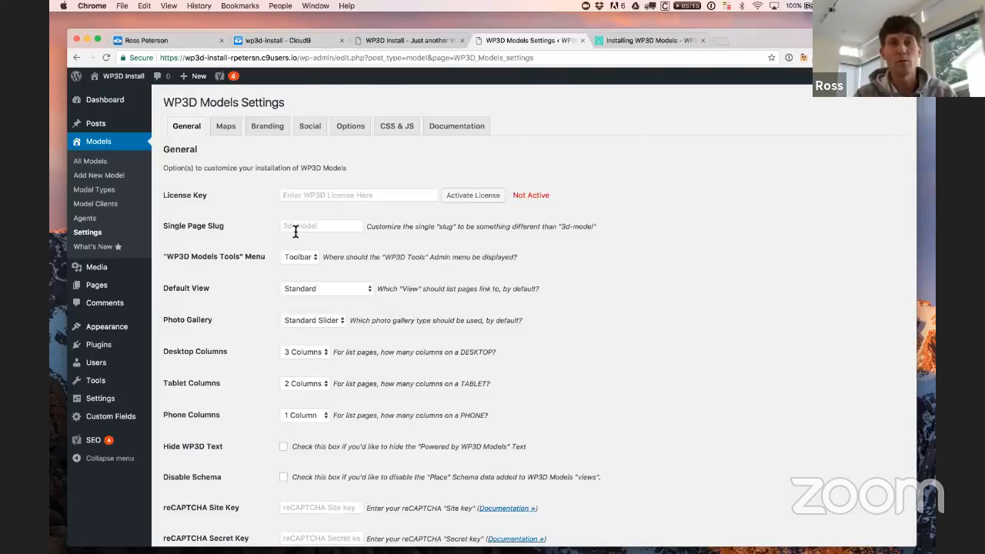
Step: Glance at the front page, return to WP3D Models settings, and bring up All Models link options
click(417, 37)
click(511, 38)
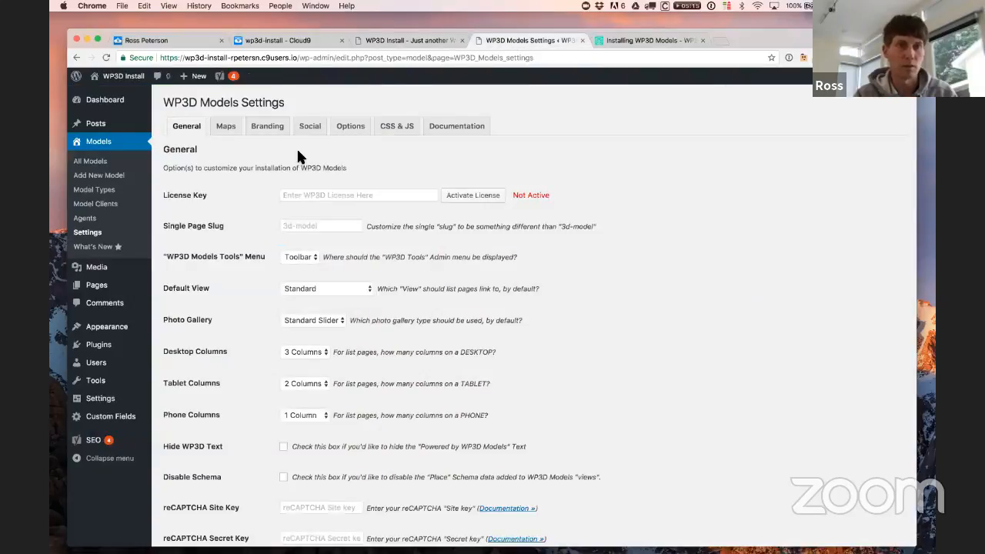
right_click(110, 166)
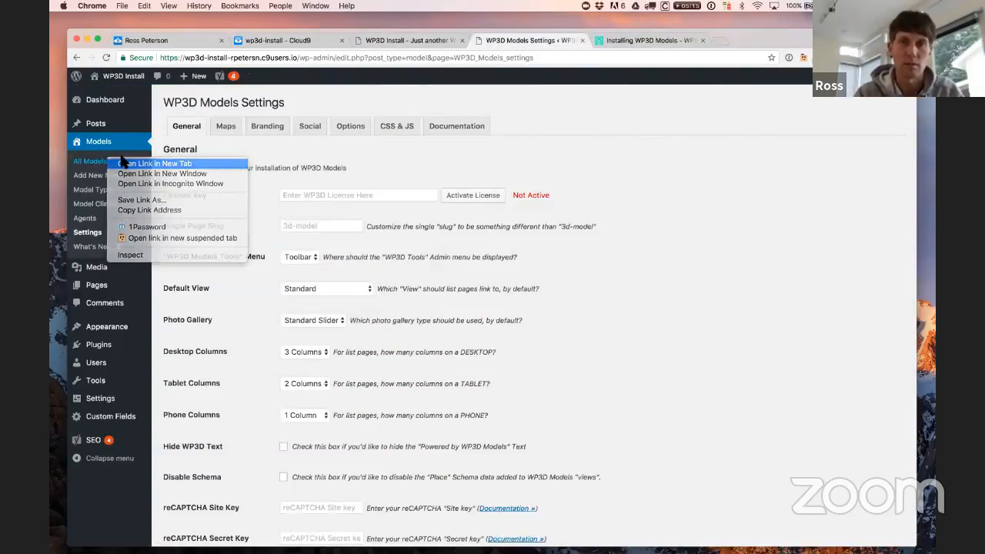
Step: Open All Models in a new tab and edit the Southern California Luxury Home model
click(135, 171)
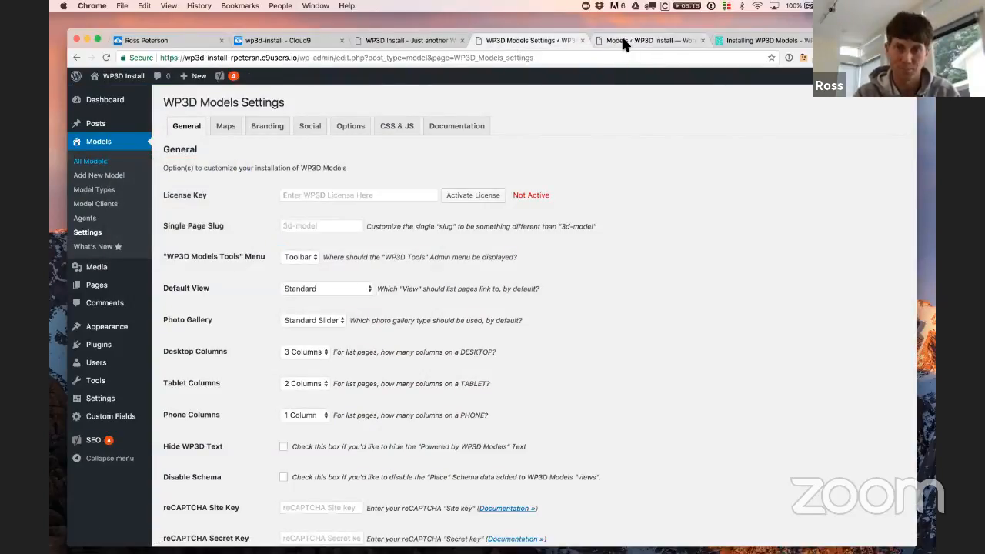
click(627, 42)
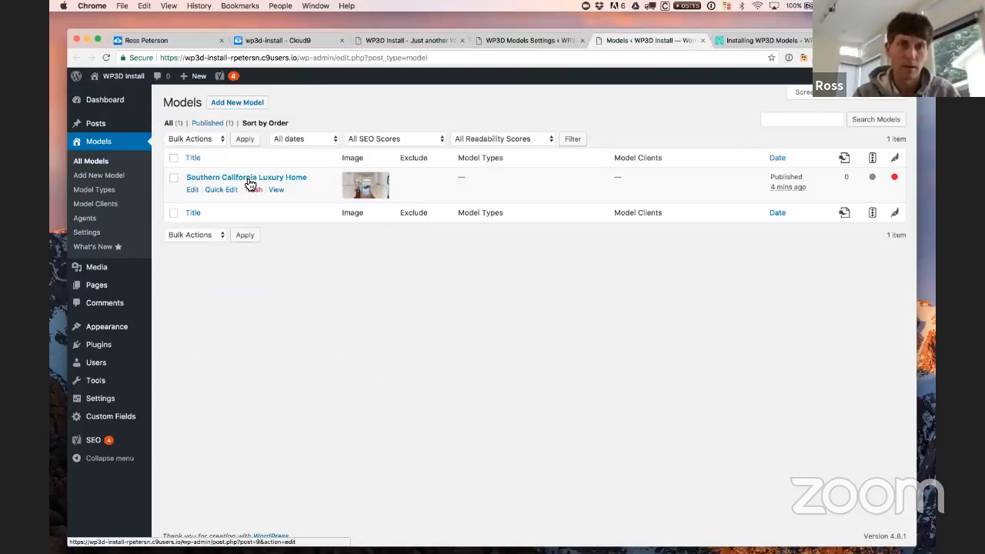
right_click(245, 176)
click(240, 177)
click(239, 179)
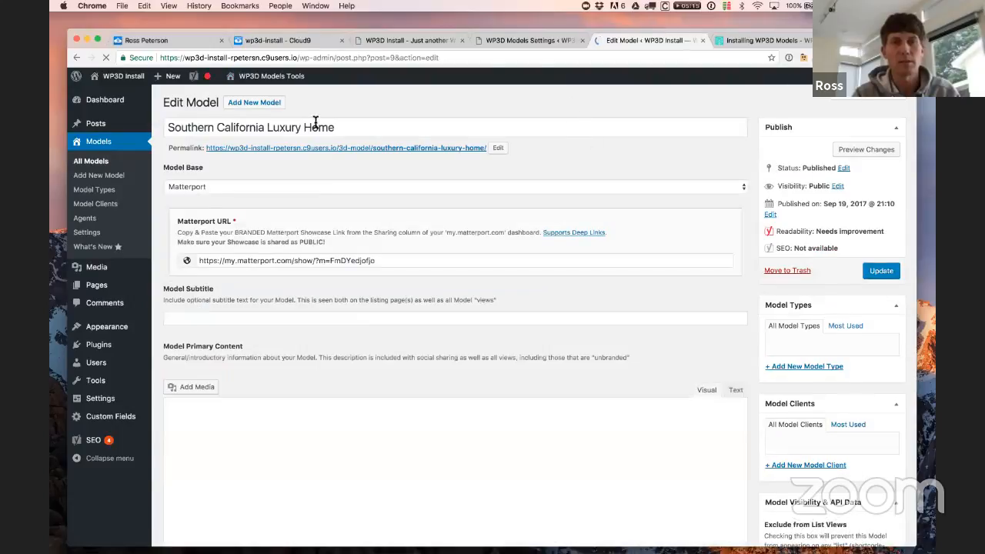
Step: Open the model's Branded Views > Skinned View and highlight '3d-model' in its address
mouse_move(266, 76)
mouse_move(270, 94)
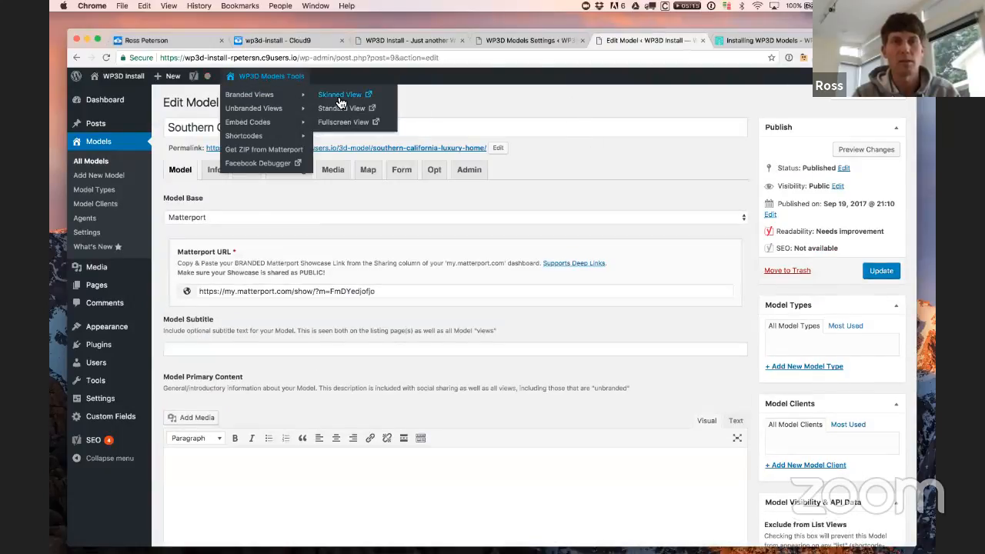
click(339, 95)
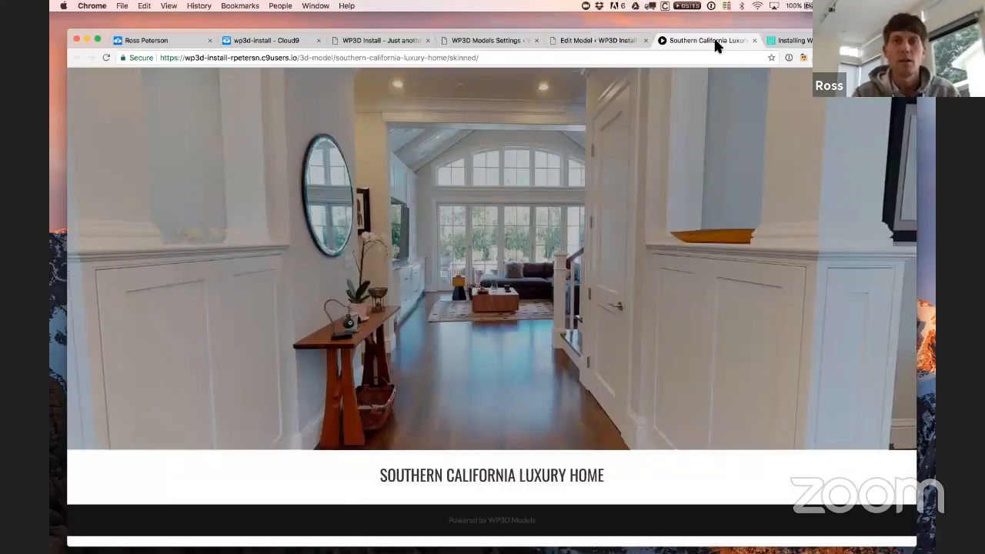
drag(300, 58, 331, 58)
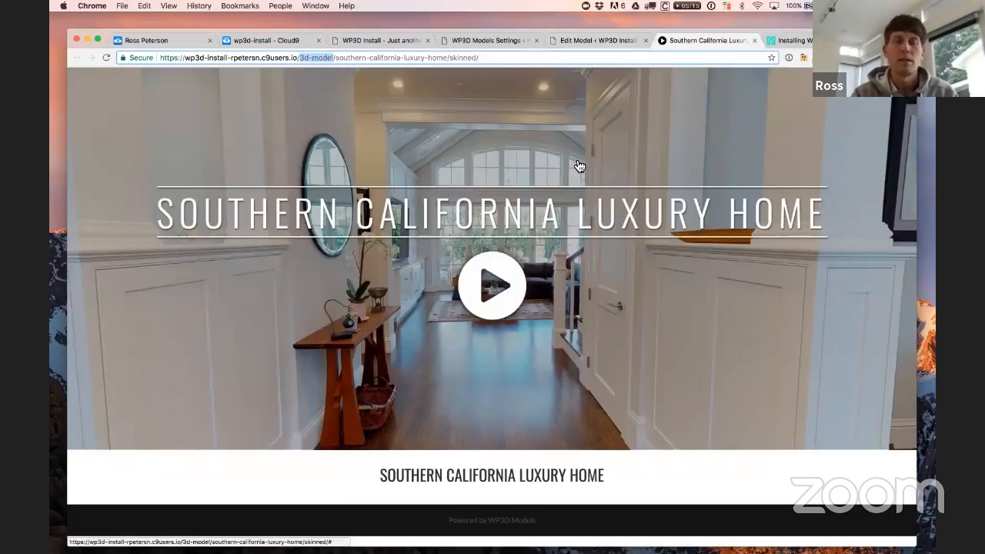
Step: Change the Single Page Slug from 3d-model to 'tour' and accept the URL-change warning
click(500, 41)
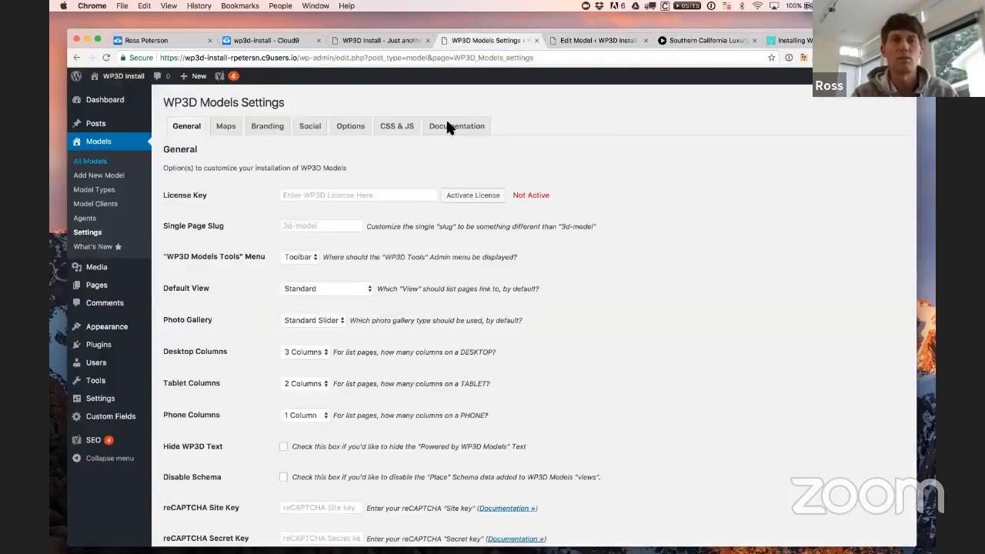
click(312, 225)
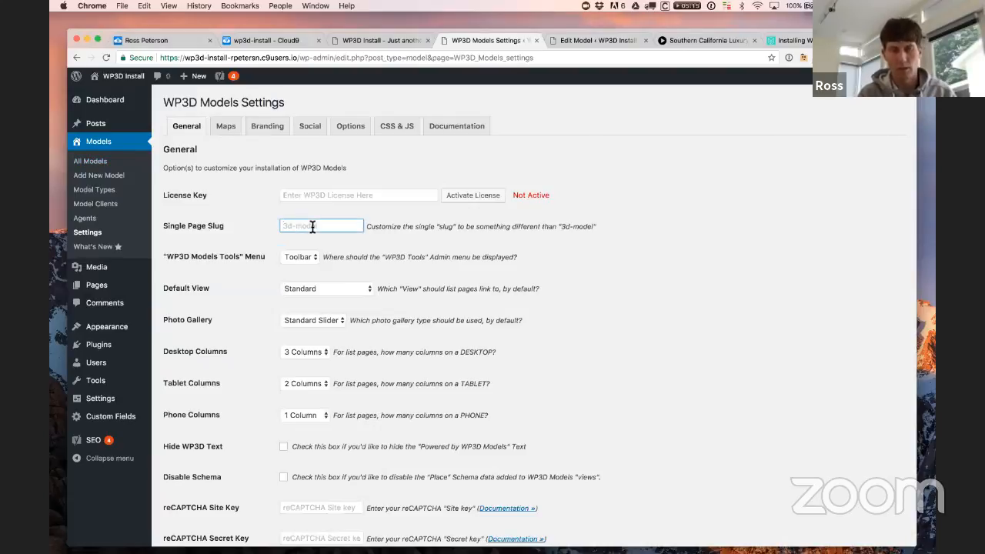
text(tour)
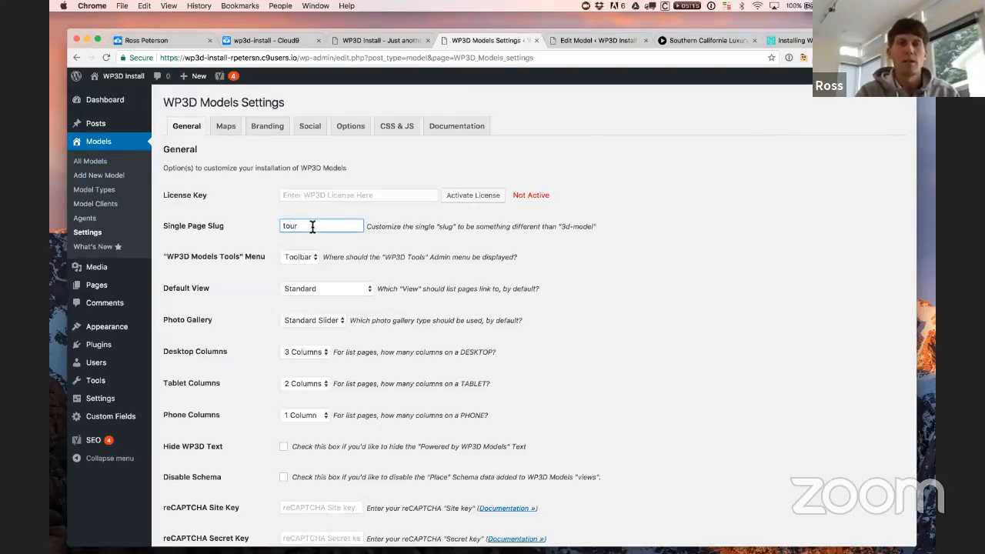
click(368, 241)
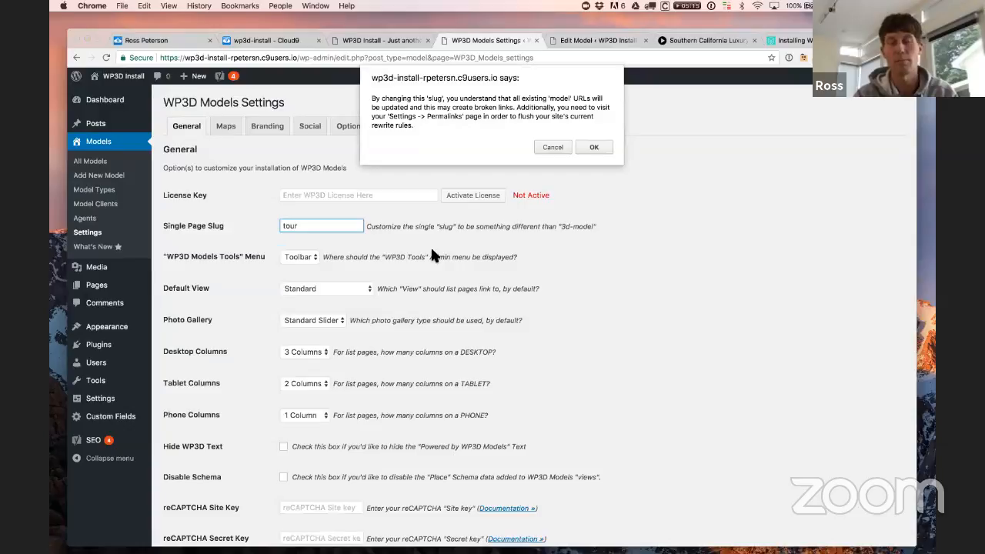
click(596, 147)
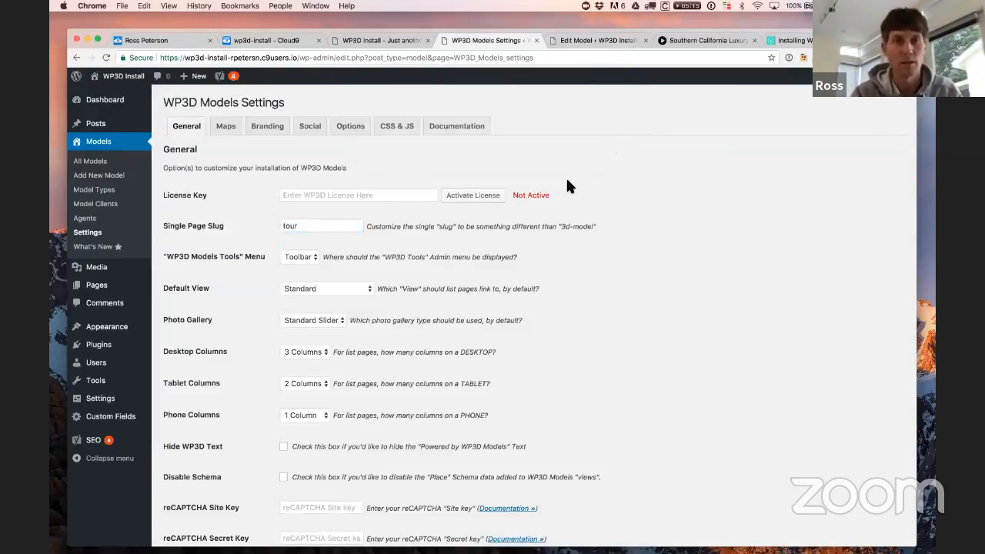
Step: Save the 'tour' slug setting and open Settings > Permalinks to refresh the rewrite rules
scroll(535, 249, down, 3)
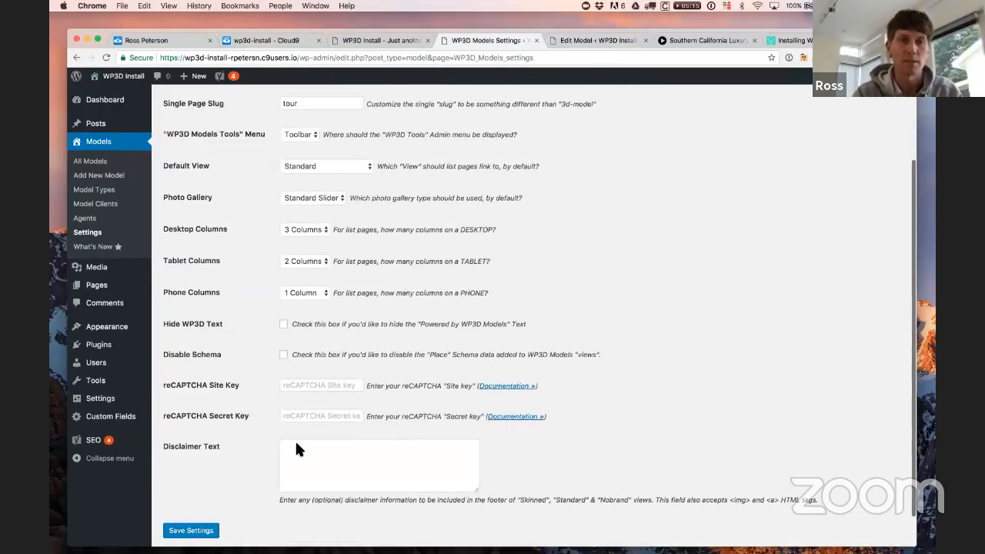
click(192, 529)
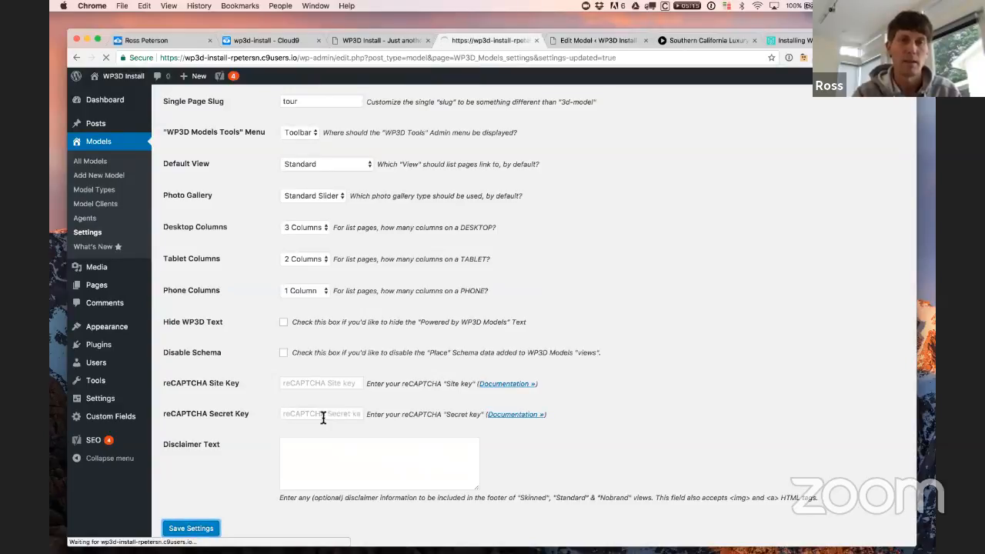
mouse_move(118, 332)
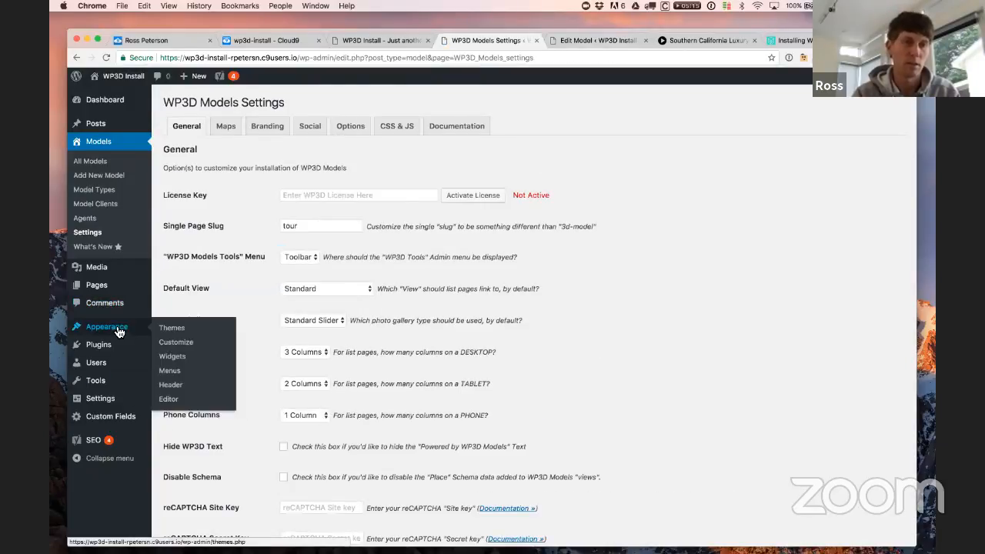
mouse_move(108, 398)
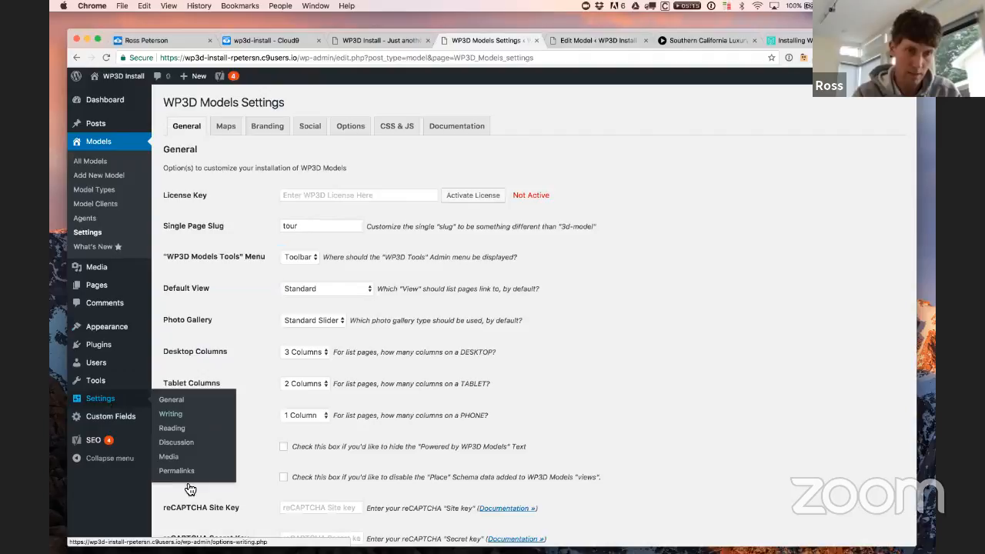
click(177, 471)
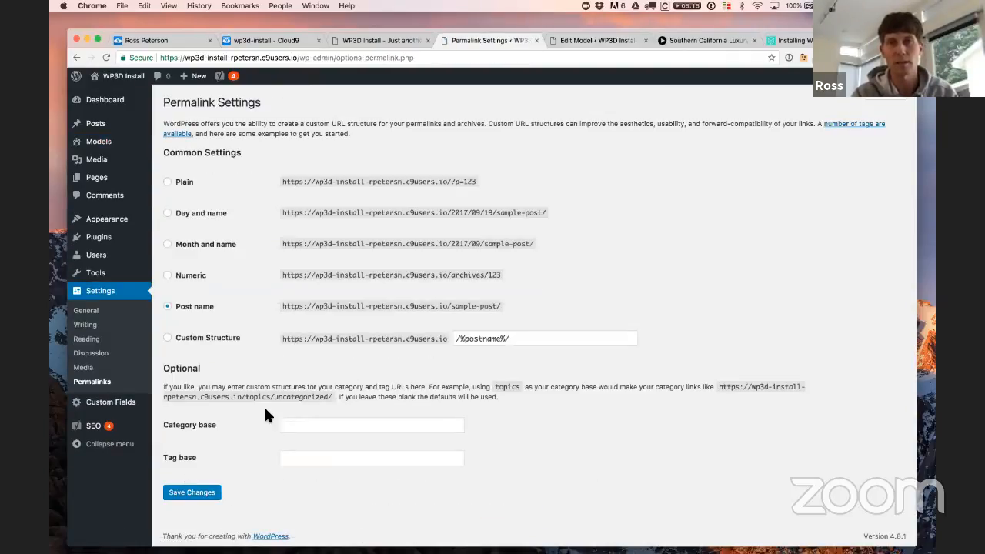
Step: Replace '3d-model' with 'tour' in the model tab's address to load the skinned view under /tour/
click(702, 40)
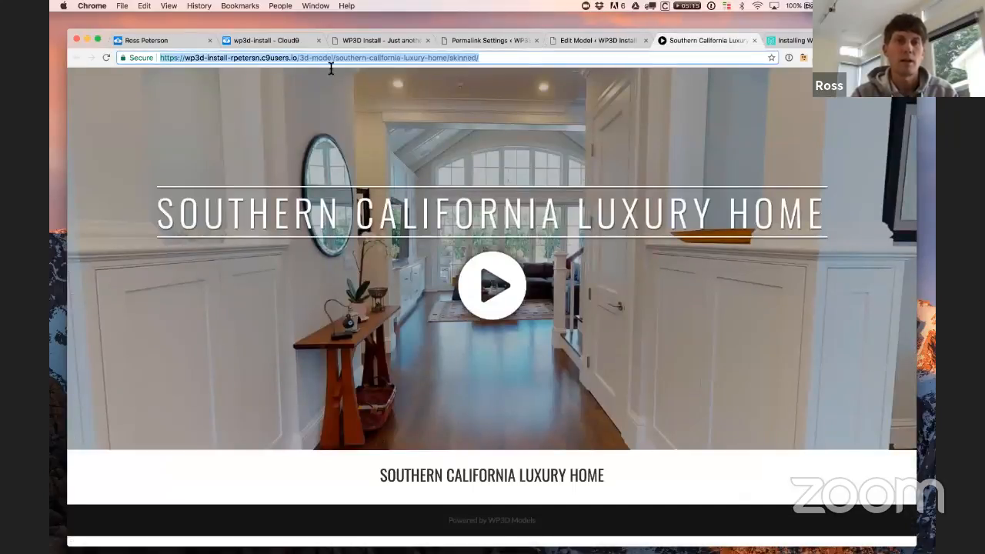
click(308, 58)
click(485, 58)
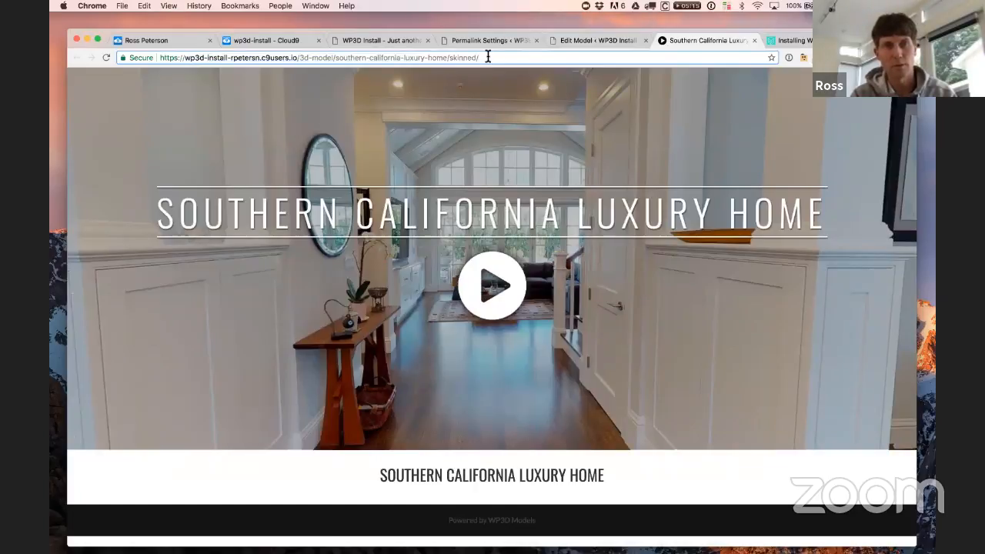
key(Return)
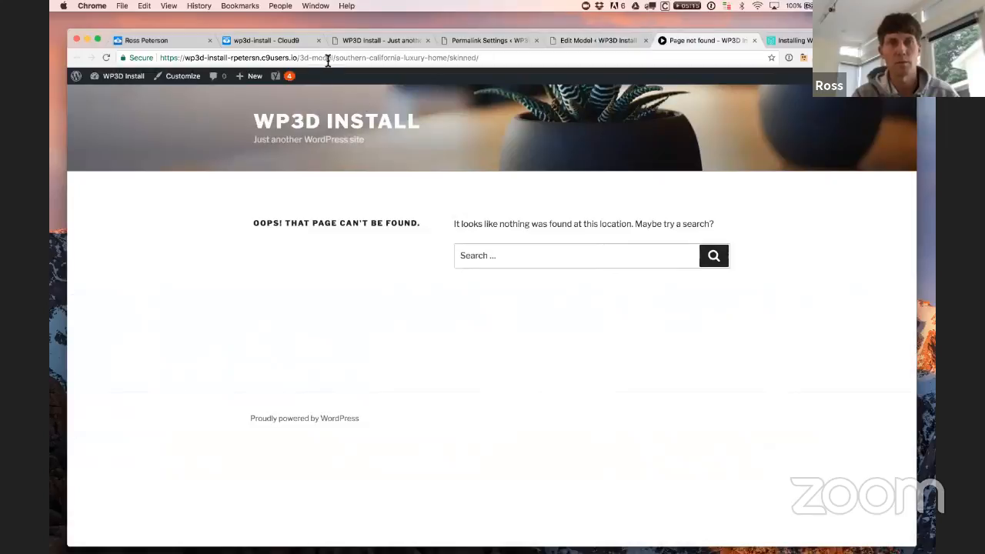
drag(333, 58, 299, 58)
text(tour)
key(Return)
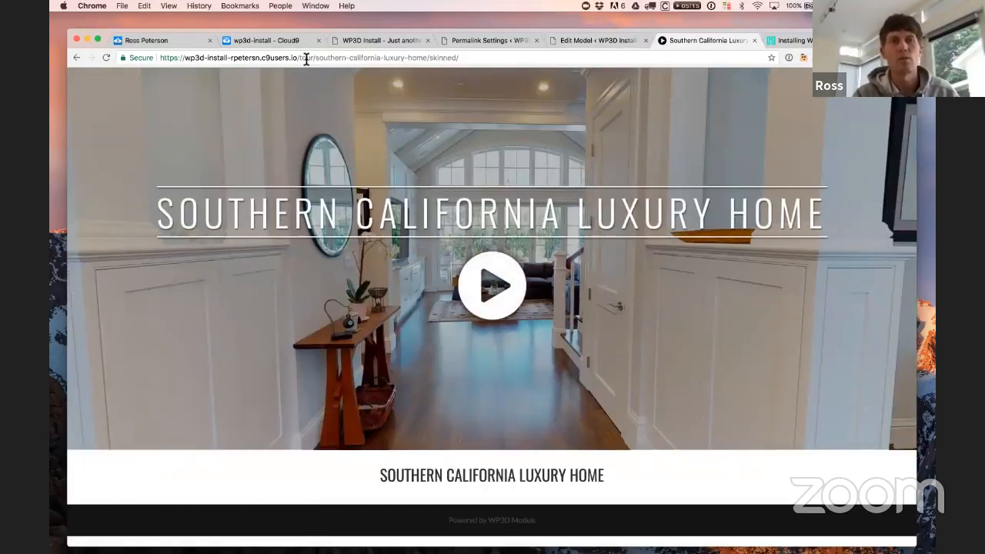
drag(301, 59, 486, 58)
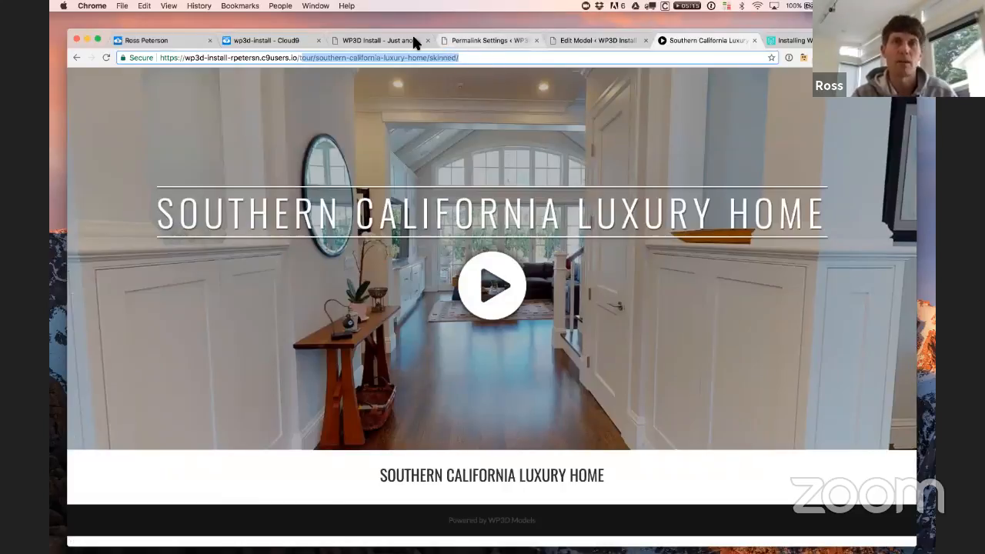
click(491, 39)
Step: Open the WP3D Models settings from the Models sidebar menu
mouse_move(105, 160)
mouse_move(99, 142)
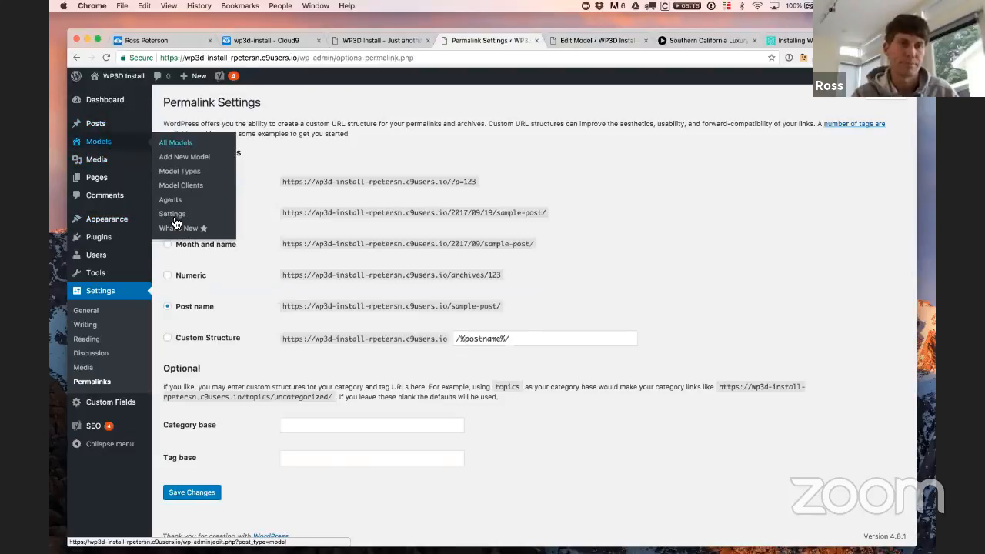
click(174, 219)
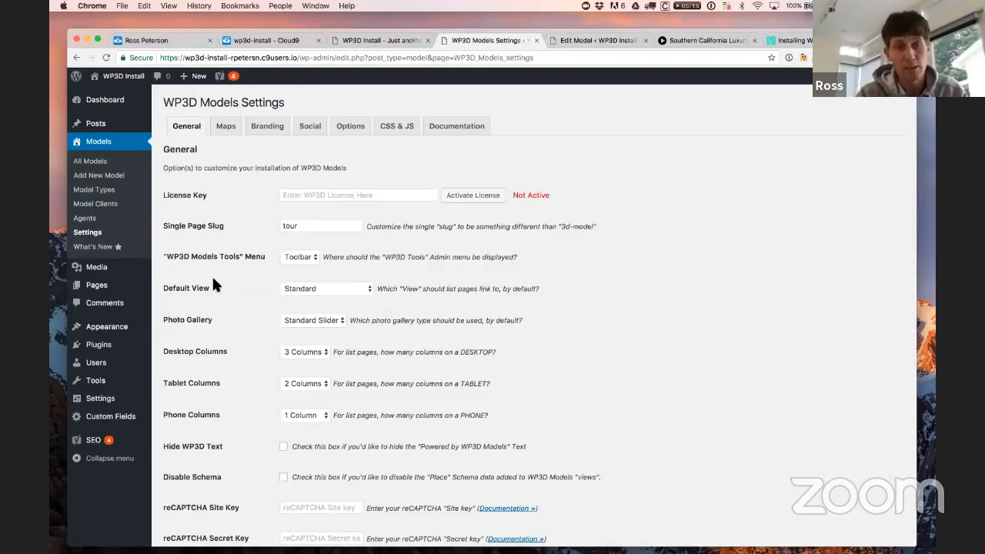
Step: Close the front-page tab, move the Edit Model tab ahead, and check the WP3D Models Tools menu
click(364, 40)
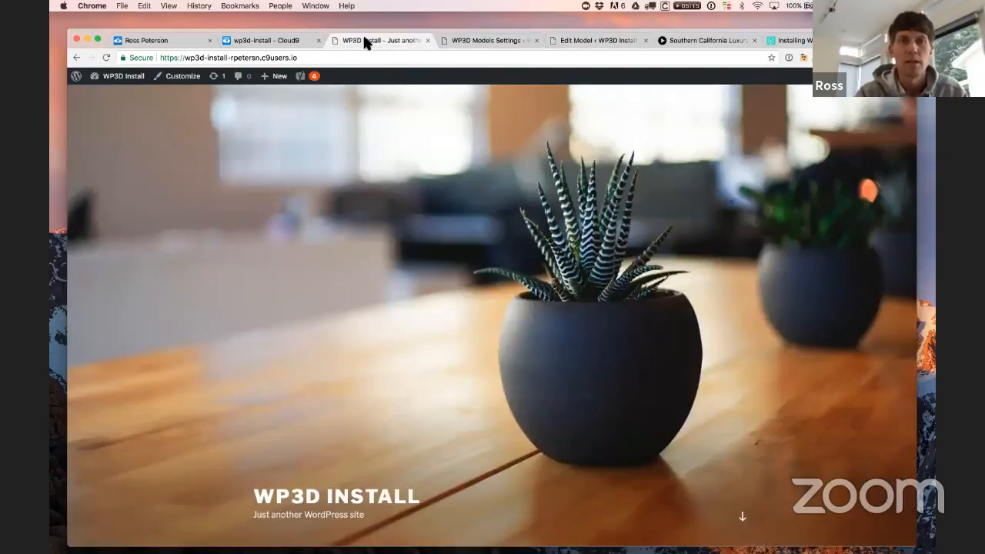
click(610, 40)
click(428, 40)
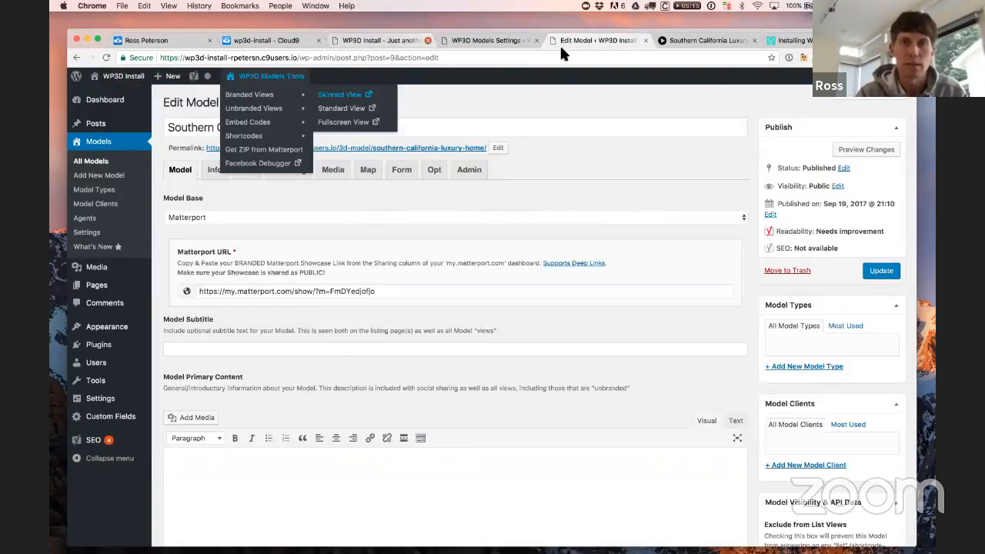
drag(516, 39, 381, 36)
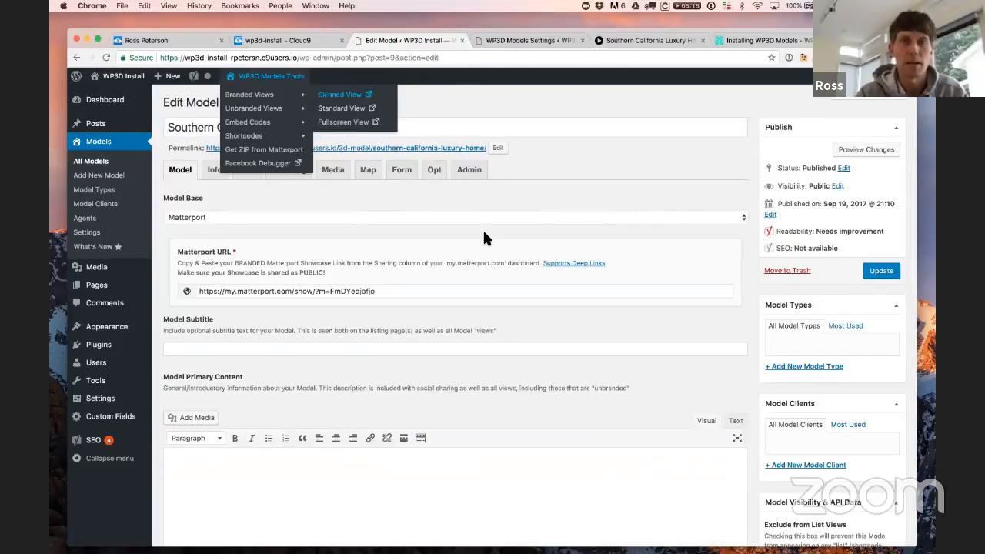
mouse_move(271, 76)
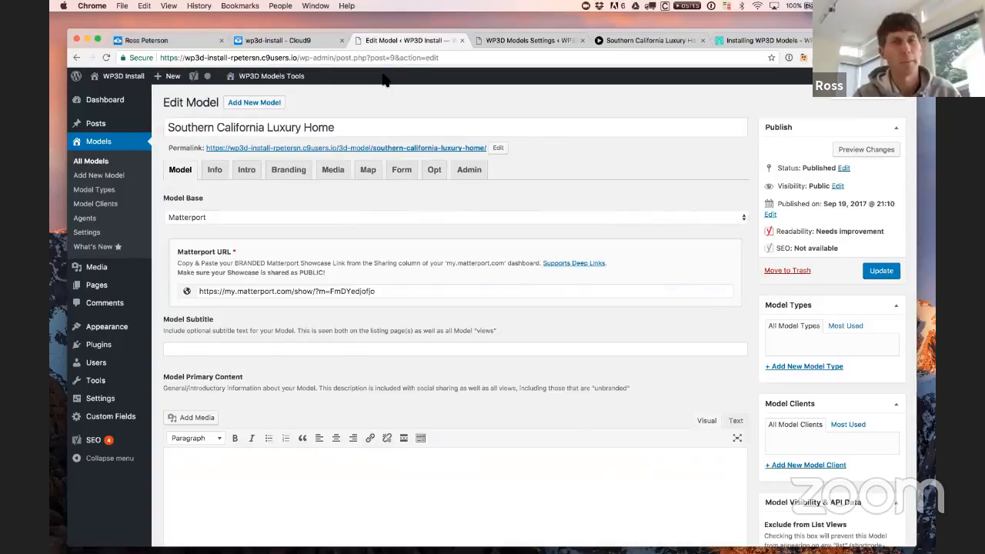
mouse_move(127, 82)
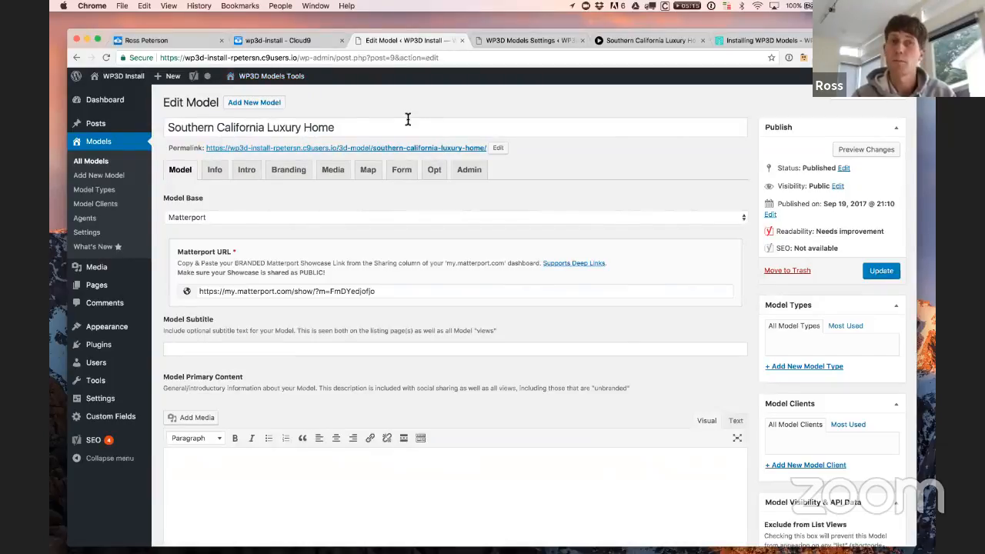
Step: Set the WP3D Models Tools menu location to Side and save the settings
click(523, 42)
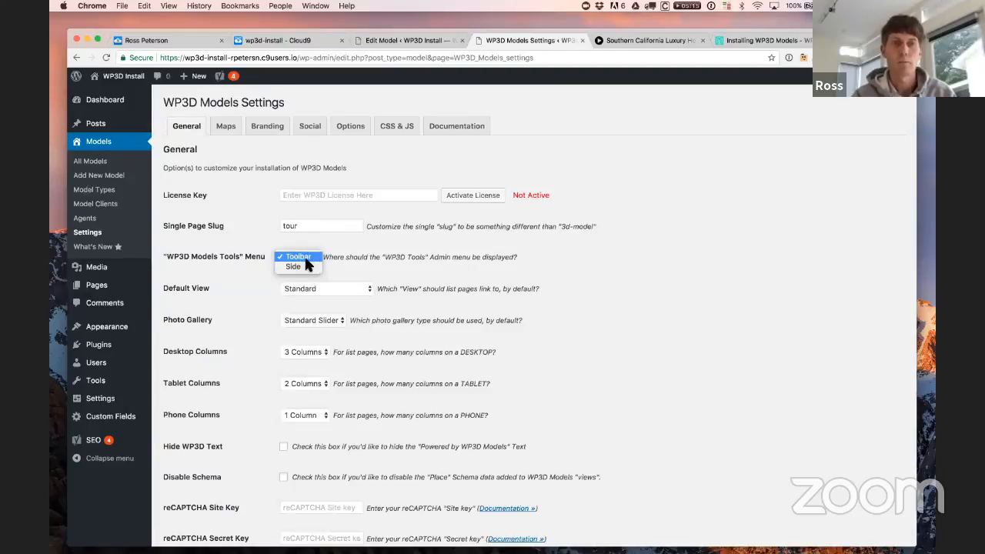
key(Return)
scroll(526, 327, down, 5)
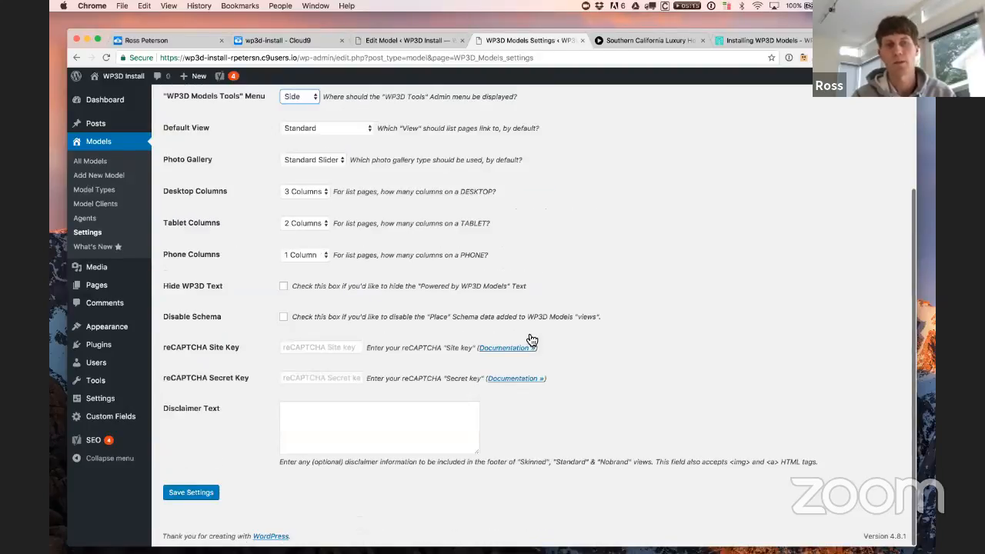
click(189, 494)
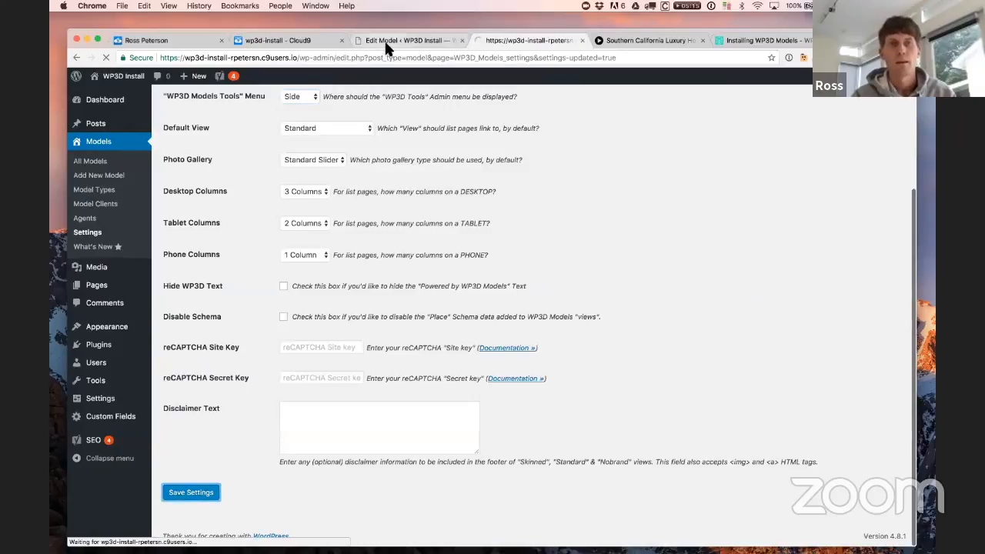
Step: Reload the Edit Model page, view the Unbranded and Embed link tabs, then return to Settings
click(385, 41)
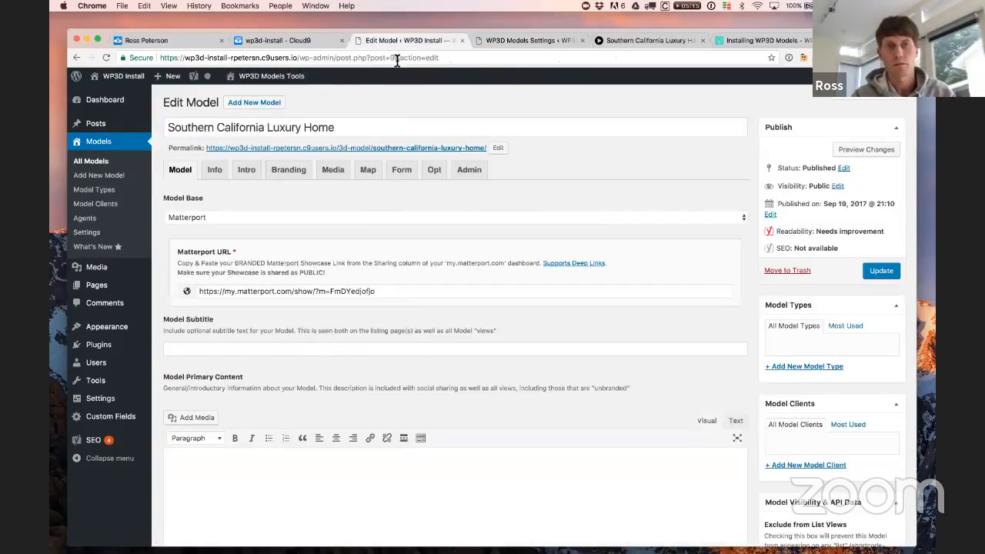
click(397, 58)
key(Return)
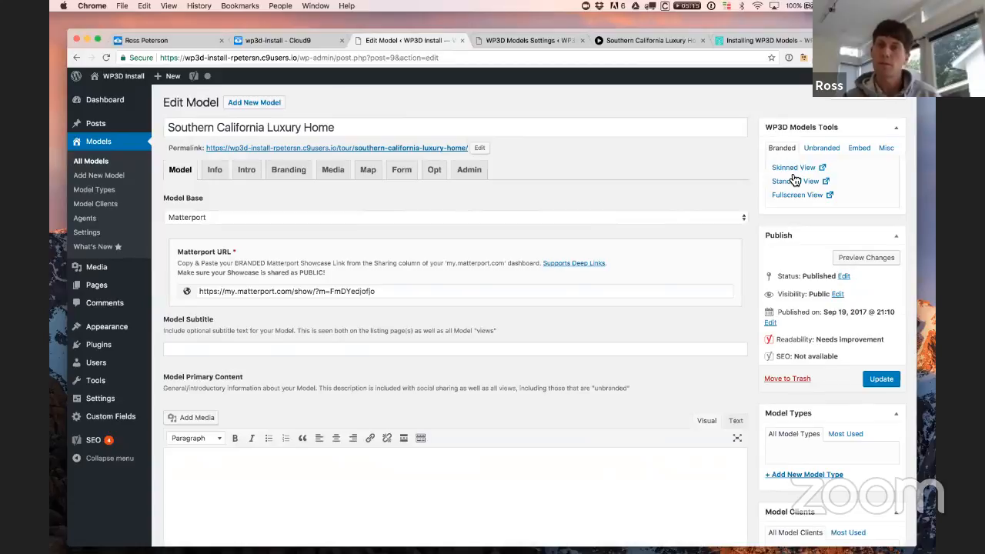
click(822, 147)
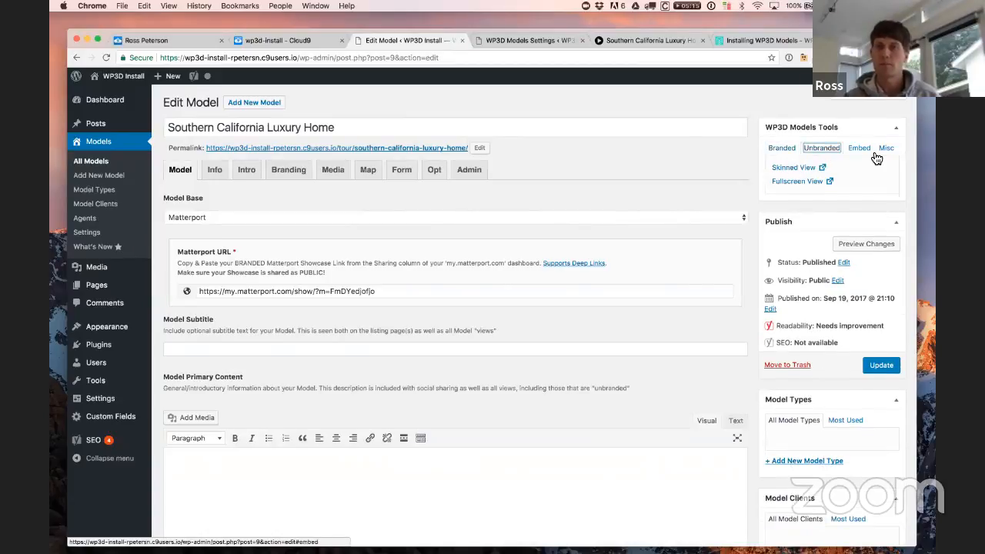
click(875, 154)
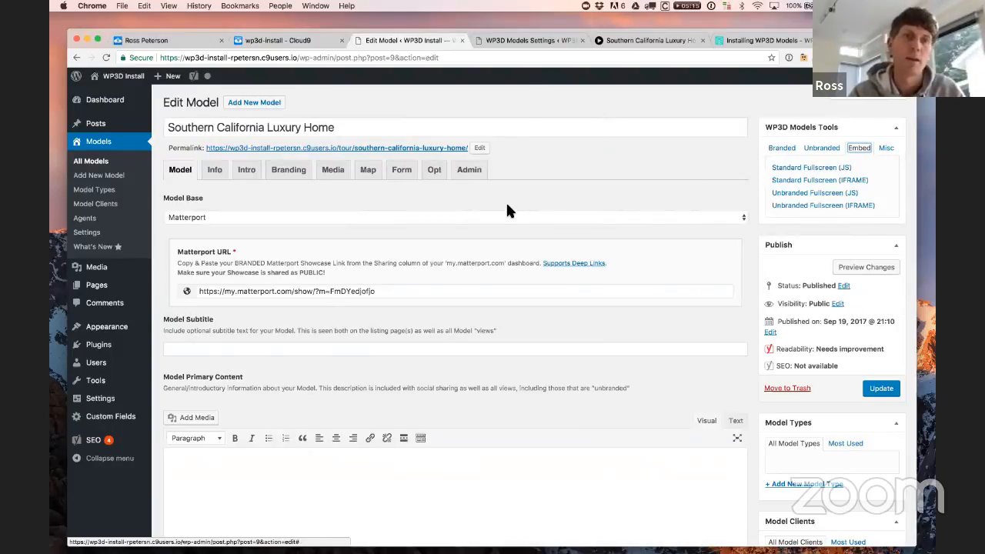
click(524, 40)
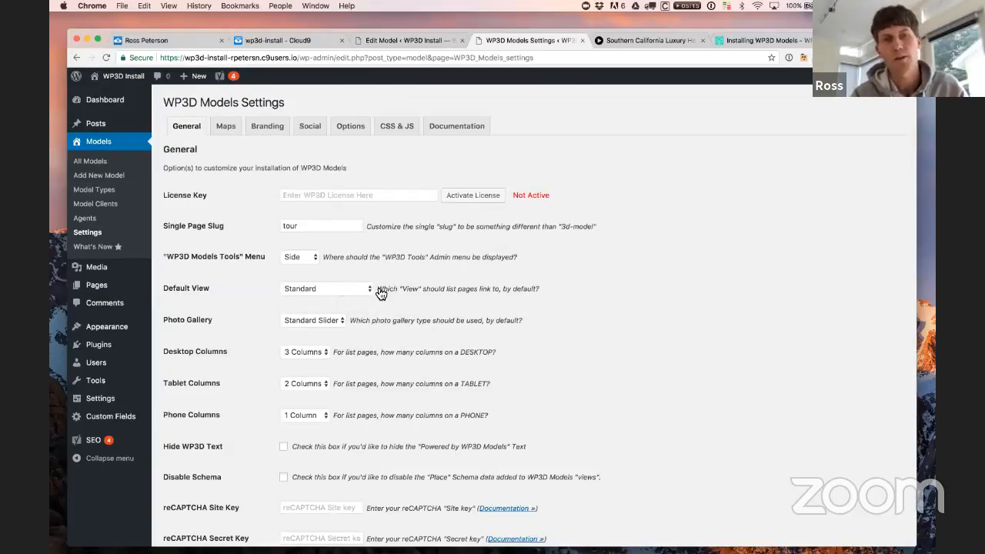
Step: Set the WP3D Models Default View from Standard to Skinned and save the settings
click(307, 291)
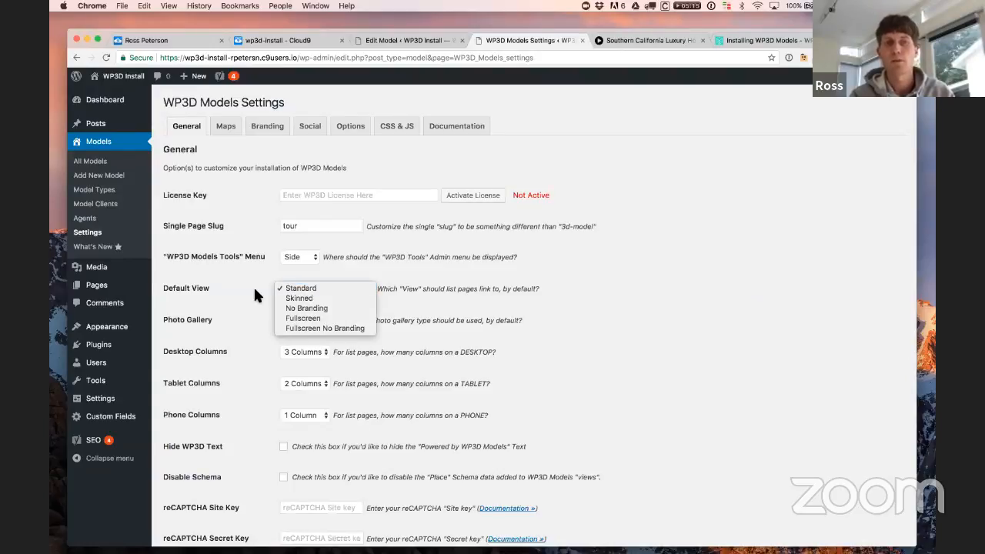
click(299, 300)
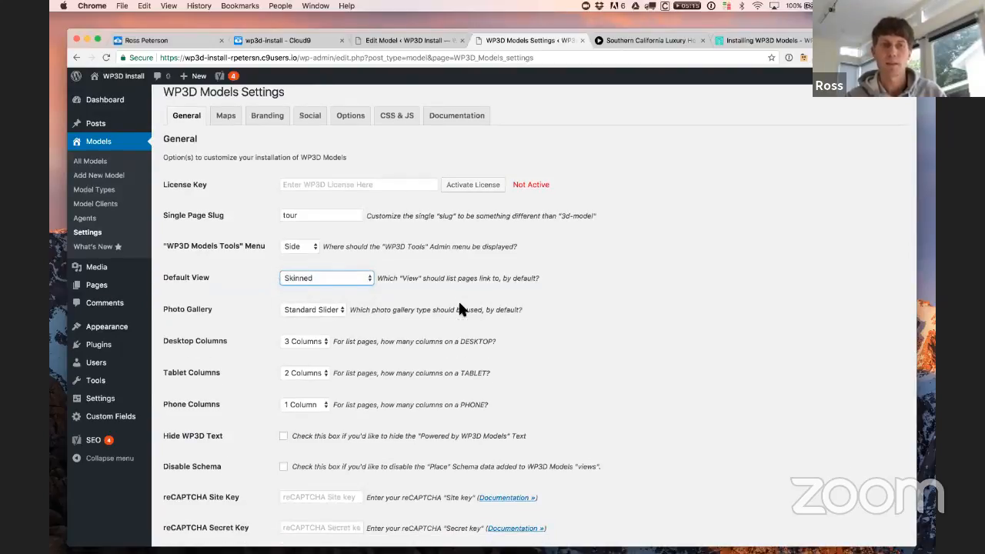
scroll(459, 307, down, 3)
scroll(460, 308, down, 1)
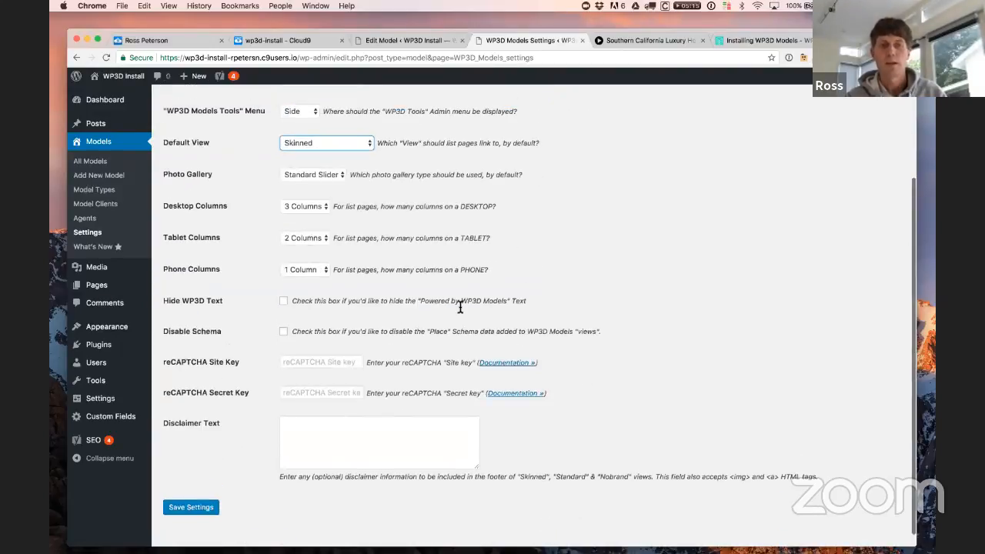
click(191, 507)
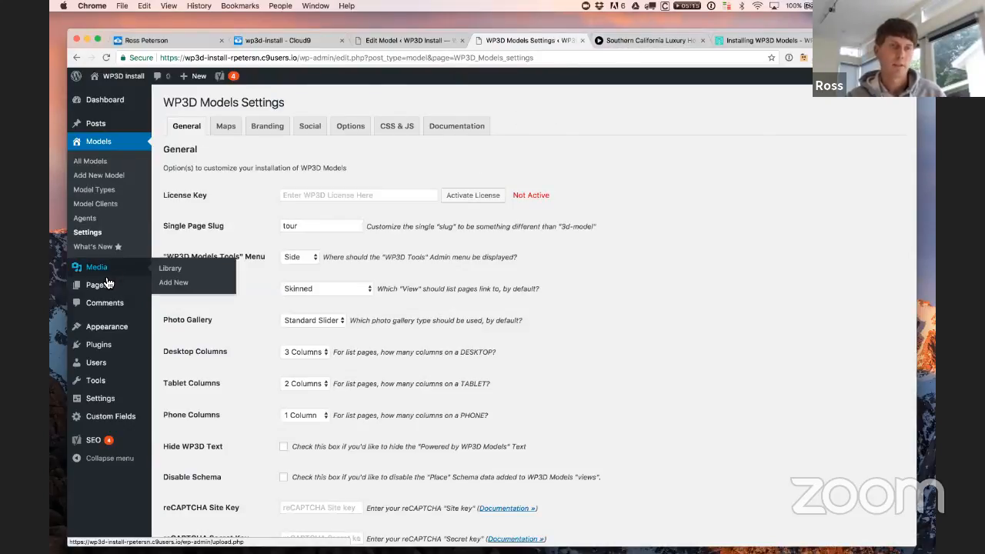
Step: Open a blank Add New Page editor in a separate browser tab
mouse_move(93, 286)
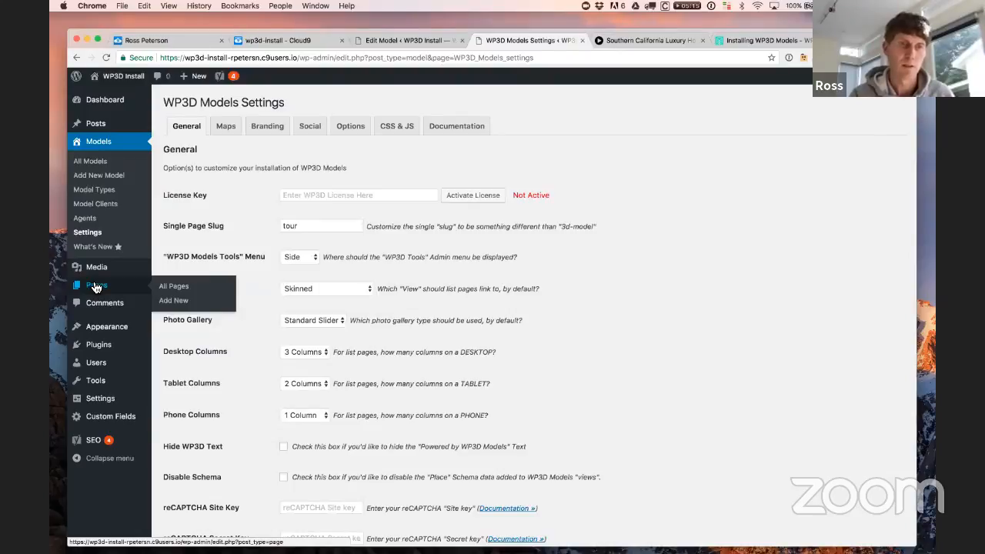
right_click(171, 304)
click(173, 307)
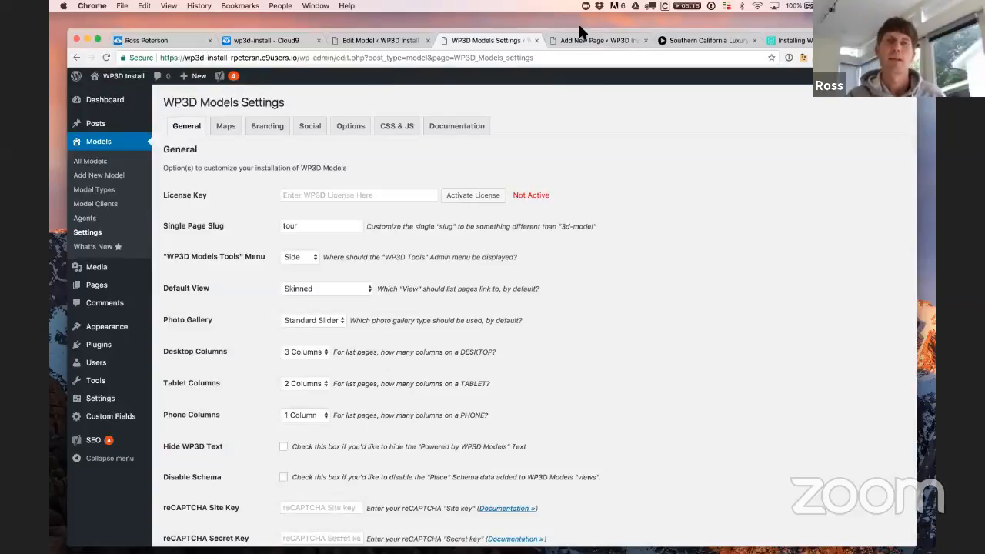
click(591, 43)
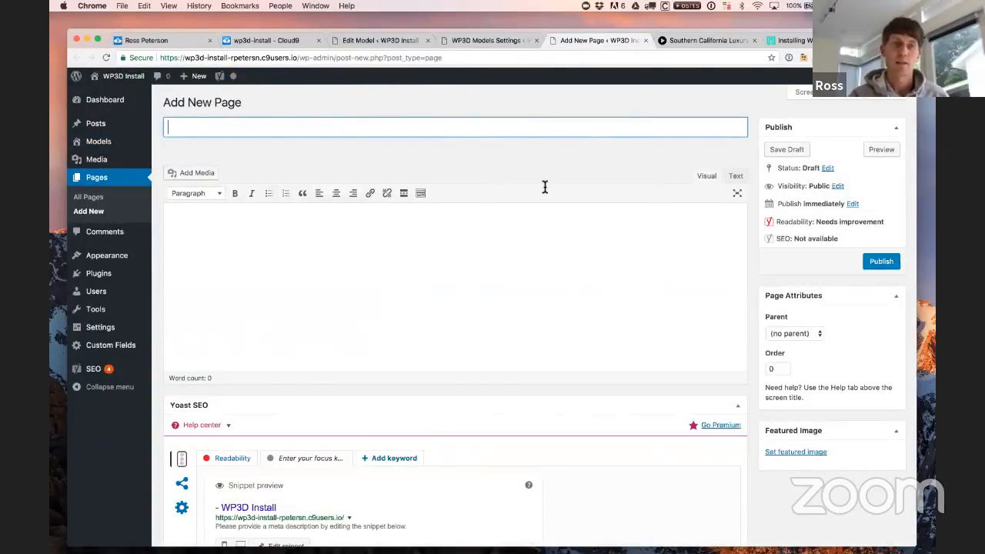
Step: Title the page 'Gallery' and enter the shortcode [wp3d-models map="true" filter="true"] in its body
text(Gallery)
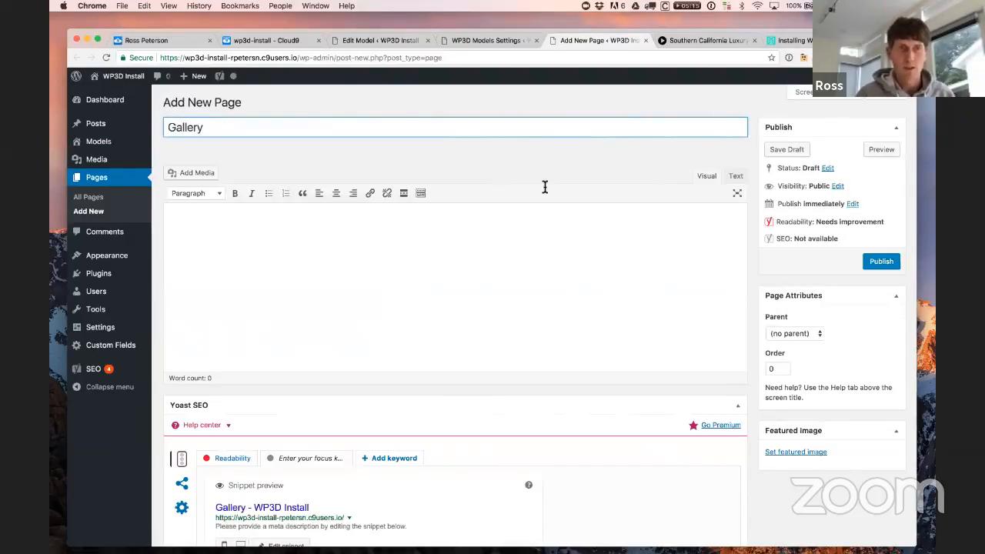
click(556, 277)
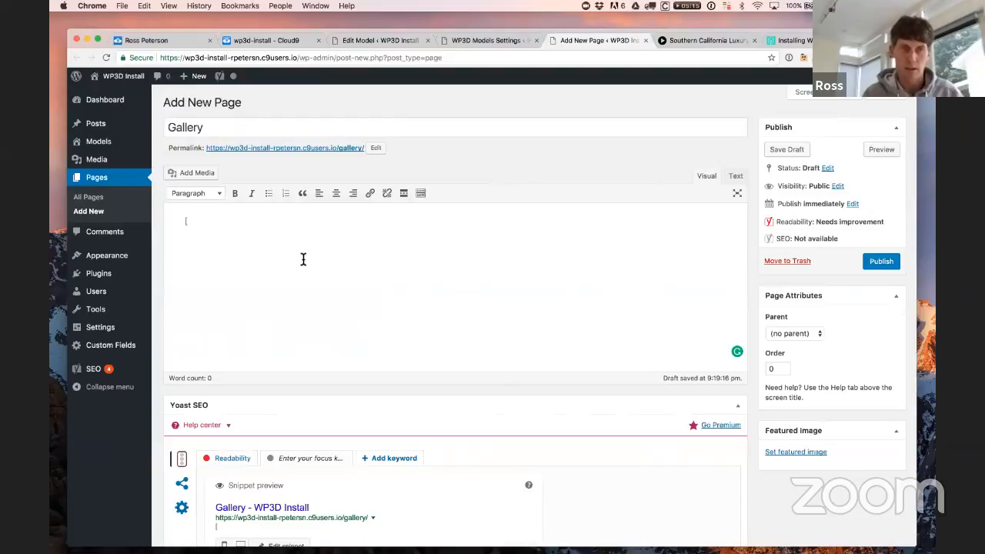
text([wp3d0)
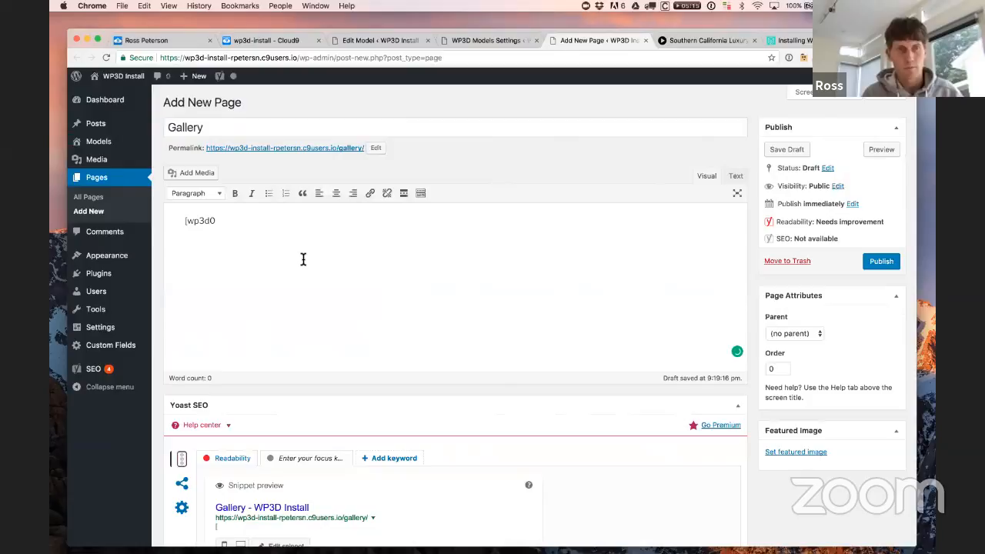
key(BackSpace)
text(-models)
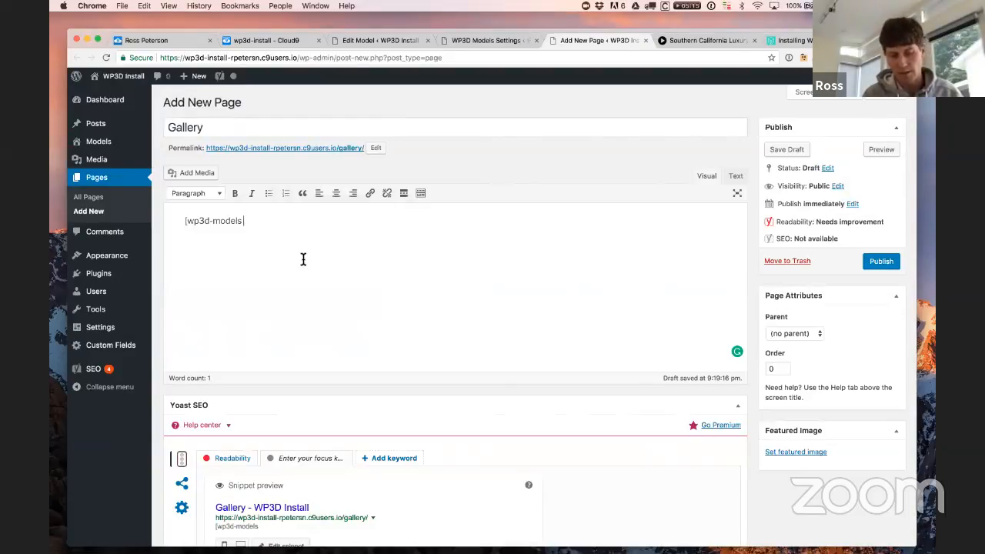
text(map="true")
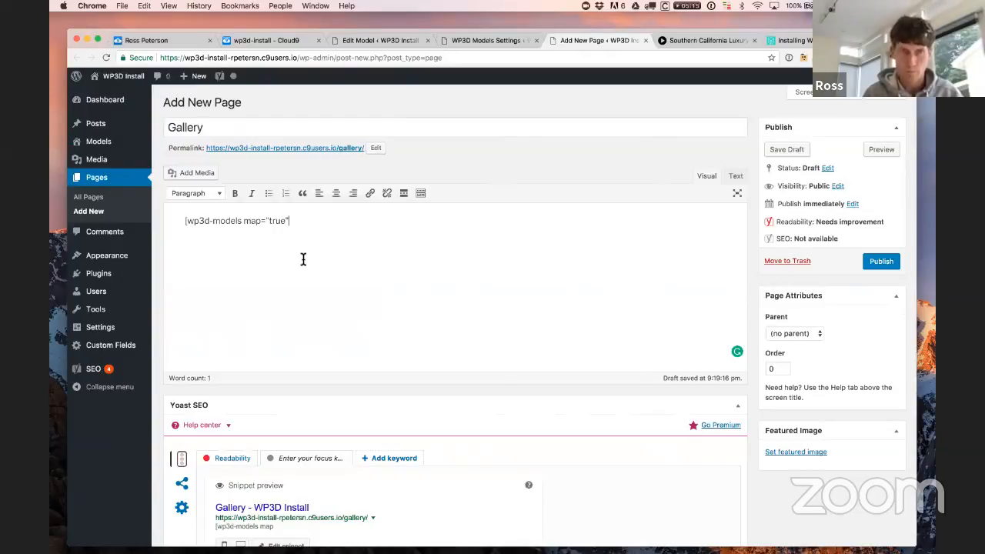
text( filter)
text(="true")
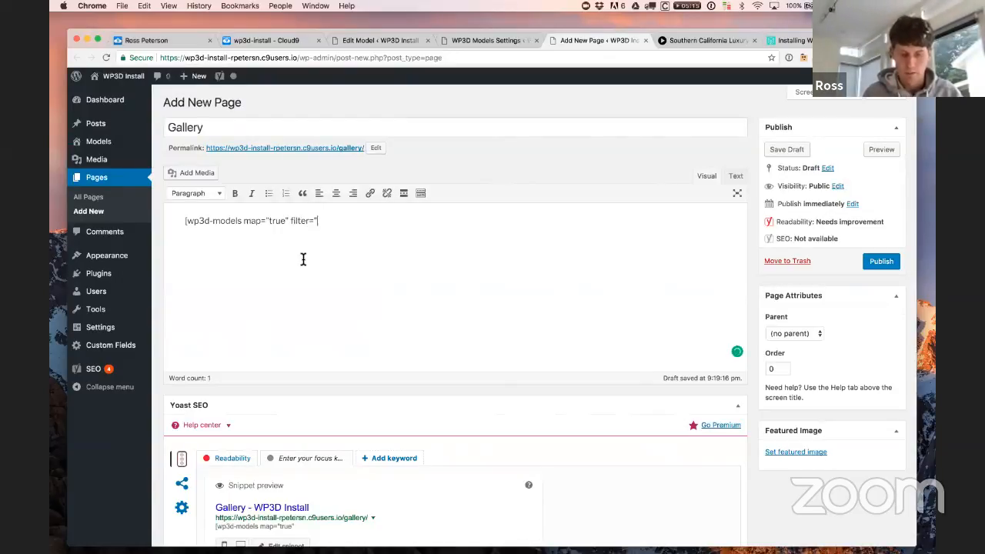
text(])
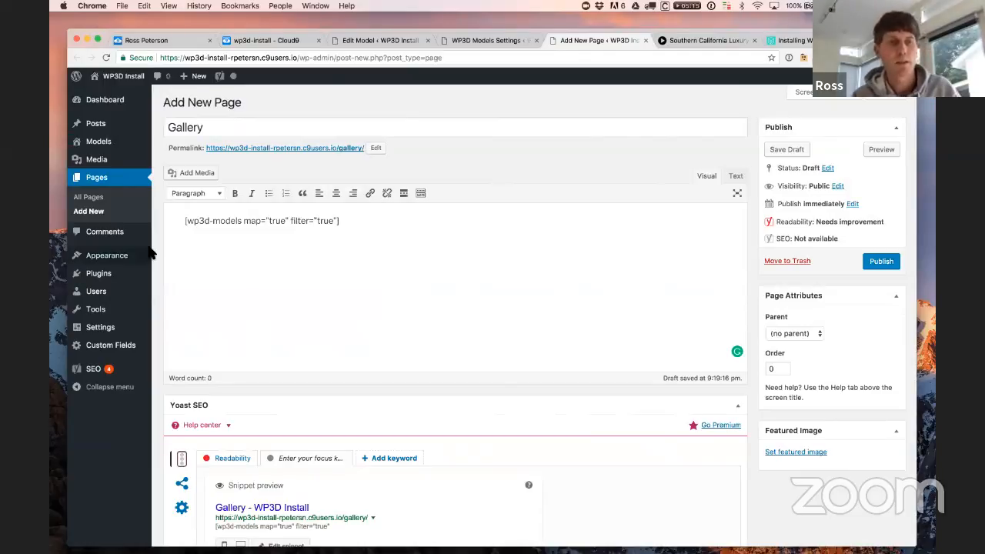
Step: Publish the Gallery page and open its live permalink in a new tab
click(884, 263)
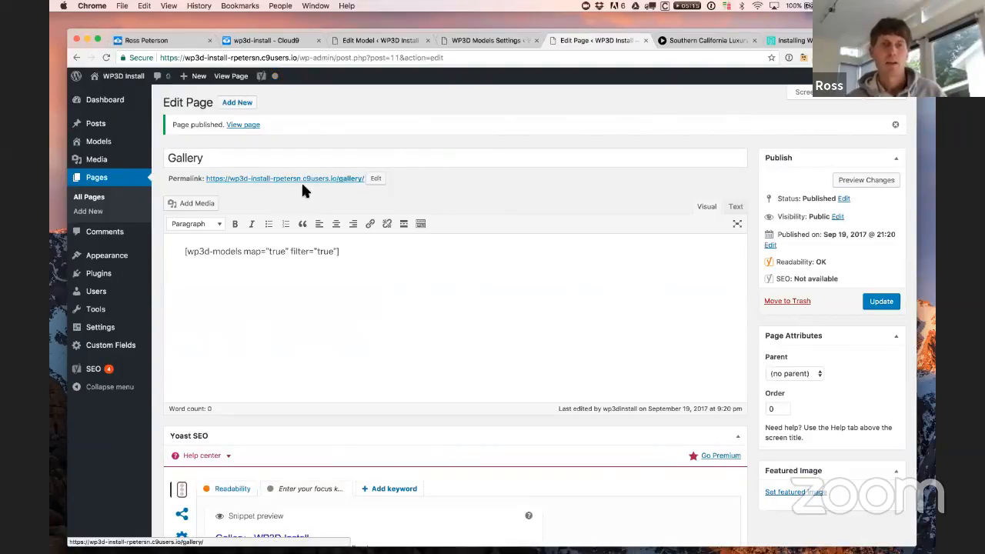
right_click(331, 180)
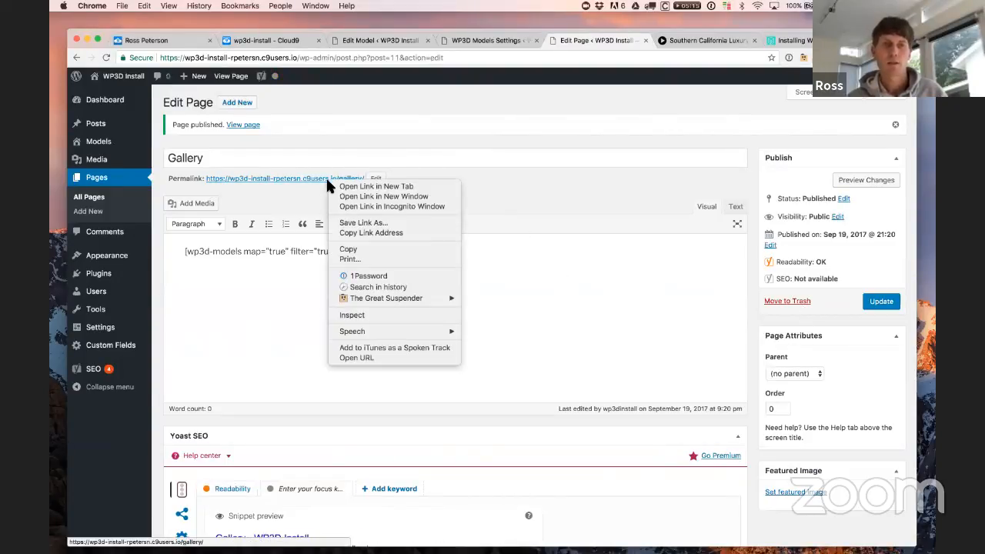
click(338, 187)
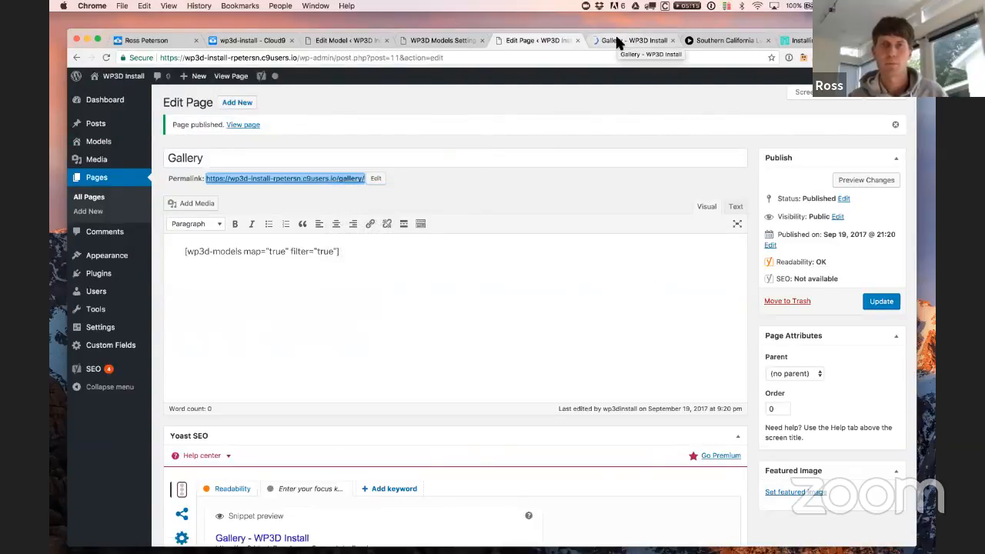
click(616, 39)
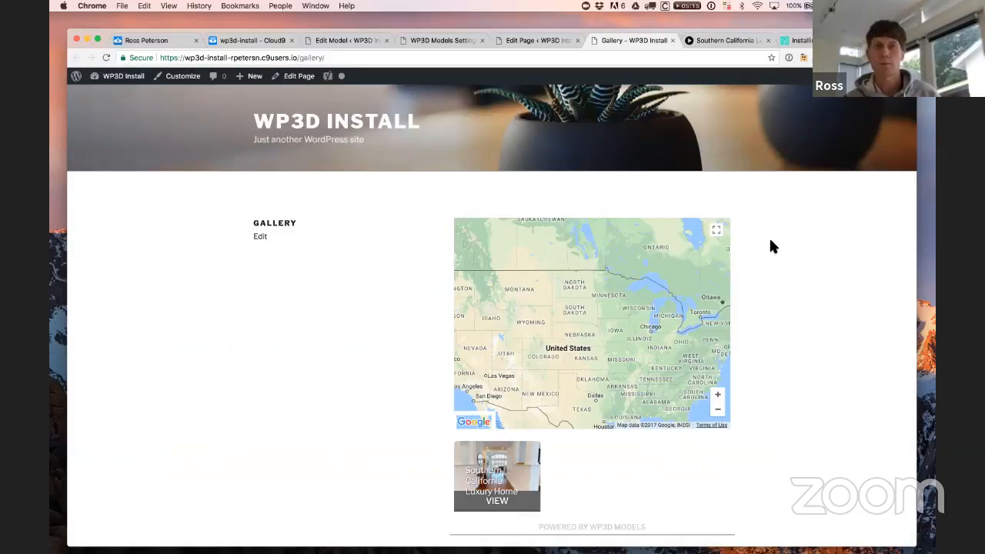
Step: Go to Appearance > Themes and delete the Twenty Fifteen theme
click(523, 41)
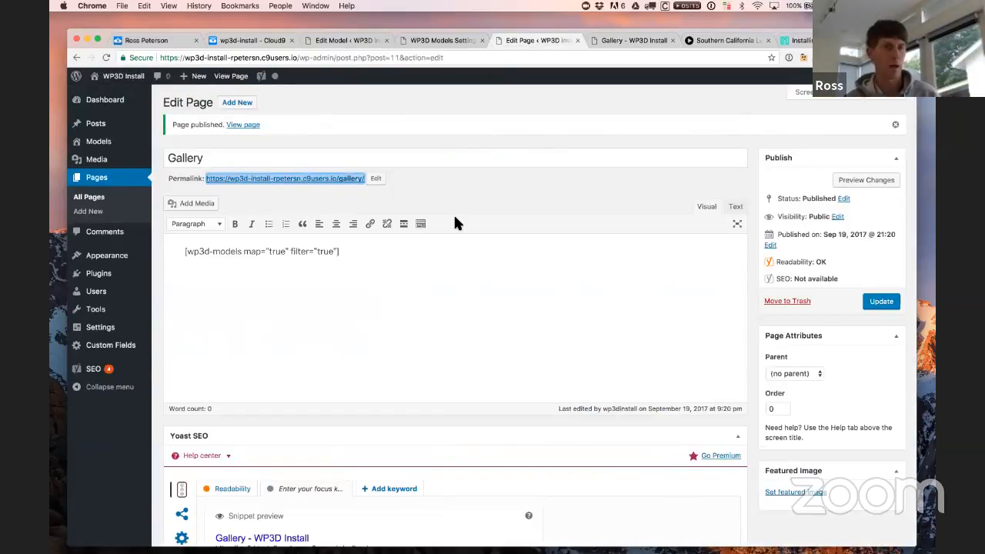
mouse_move(156, 244)
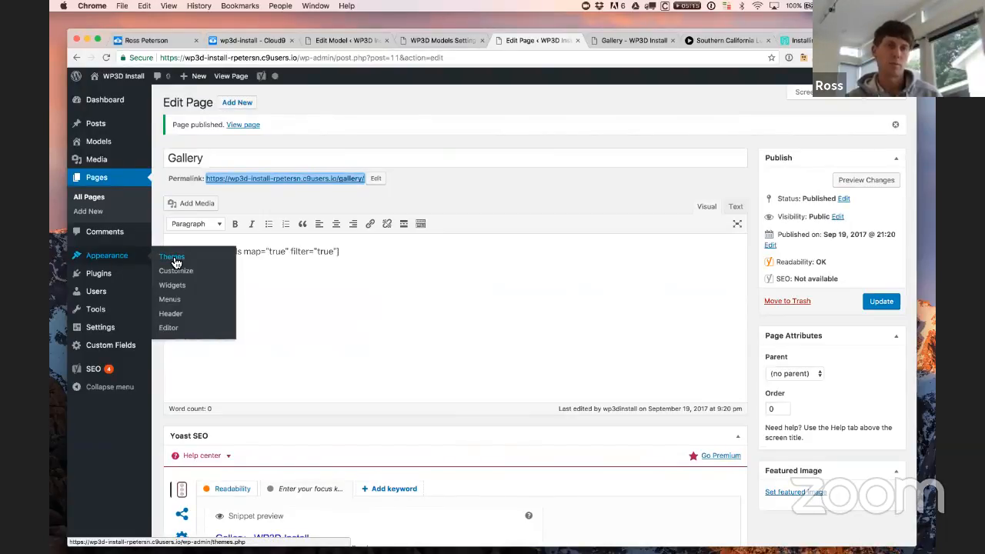
click(174, 260)
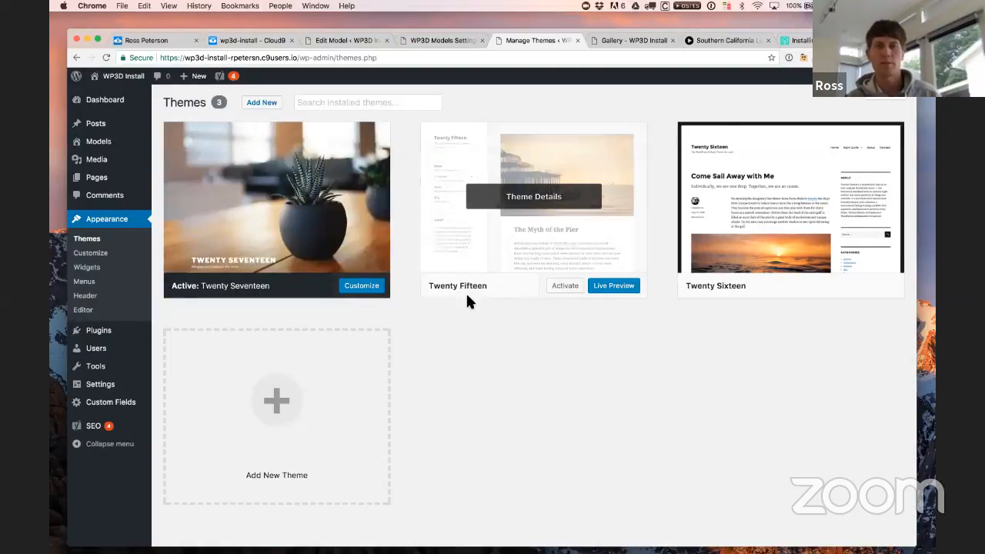
click(573, 218)
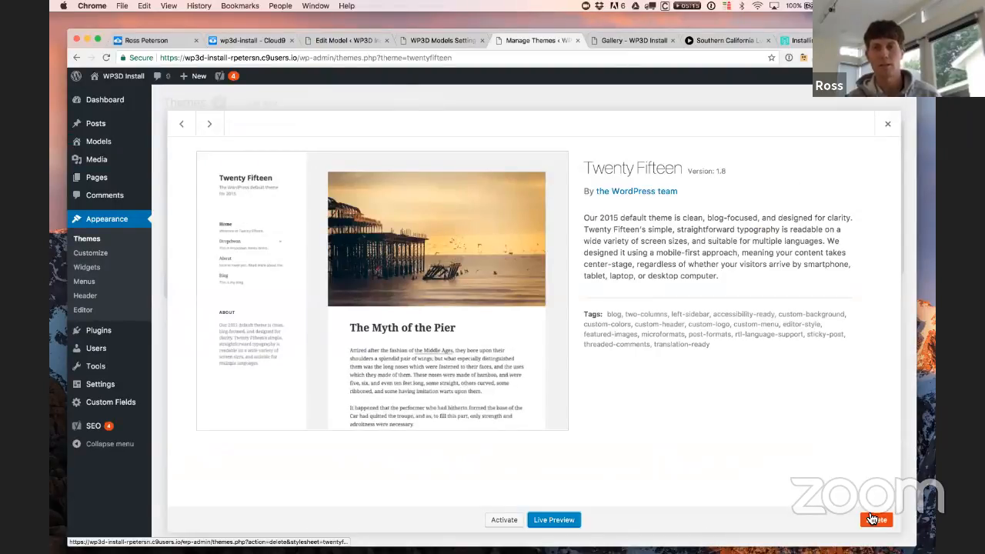
click(871, 519)
click(597, 139)
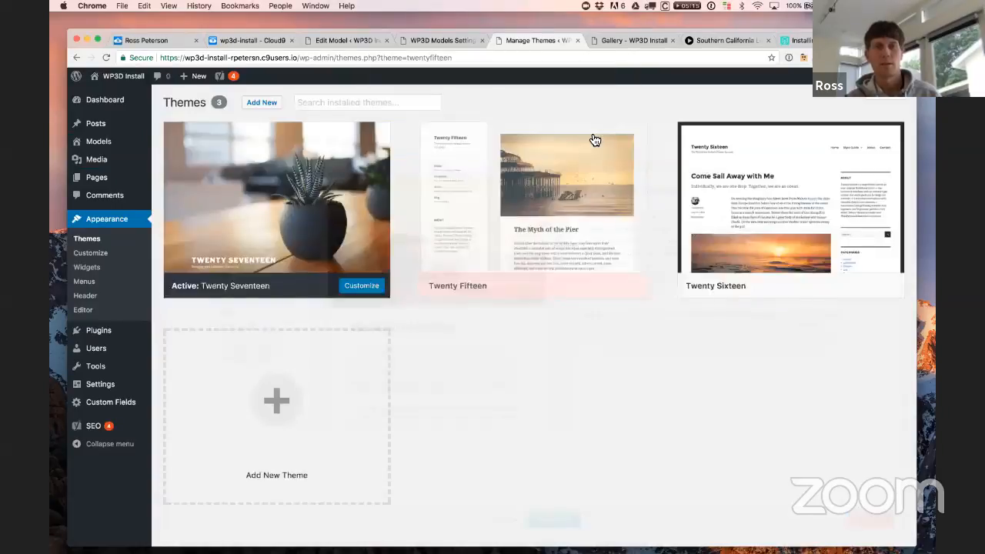
Step: Delete the Twenty Sixteen theme too, leaving only Twenty Seventeen installed
click(515, 199)
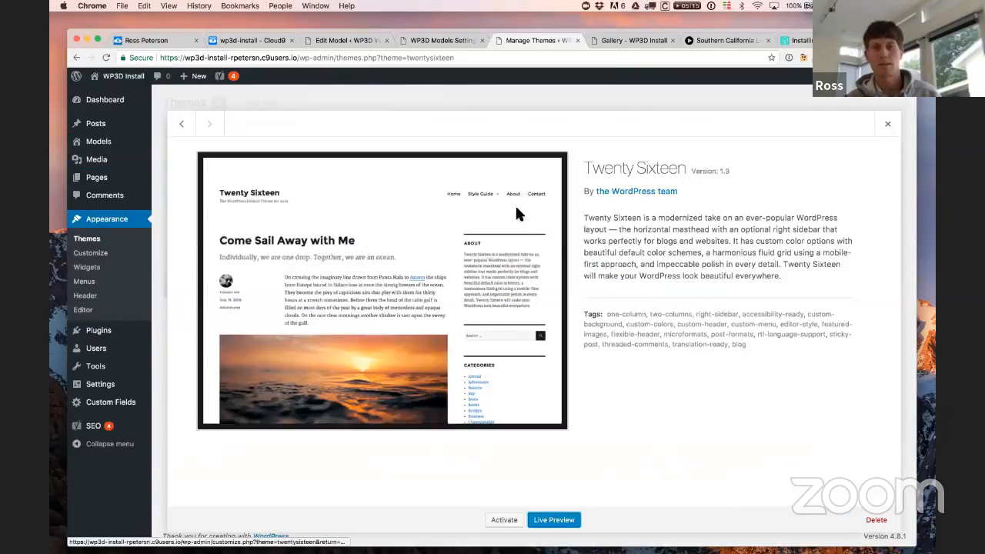
click(876, 519)
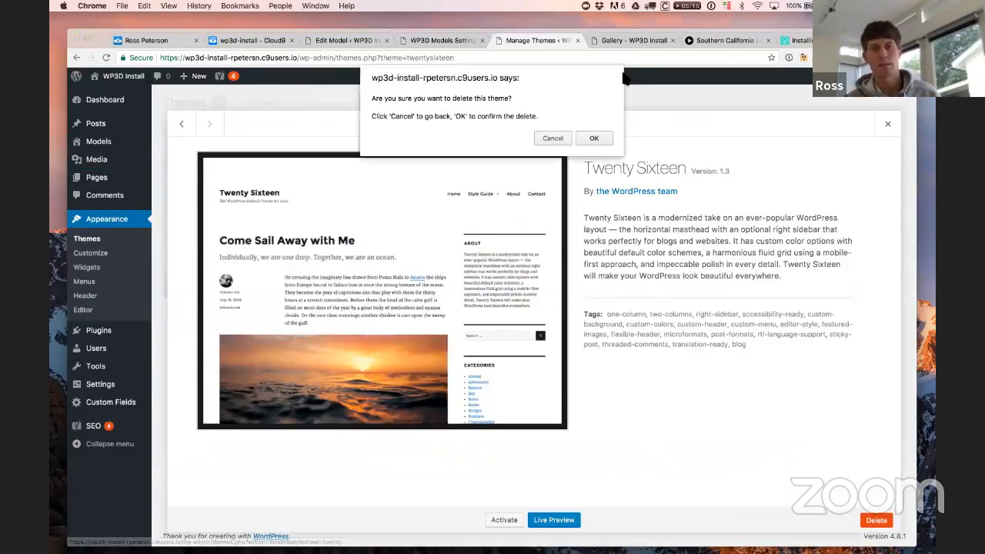
click(590, 132)
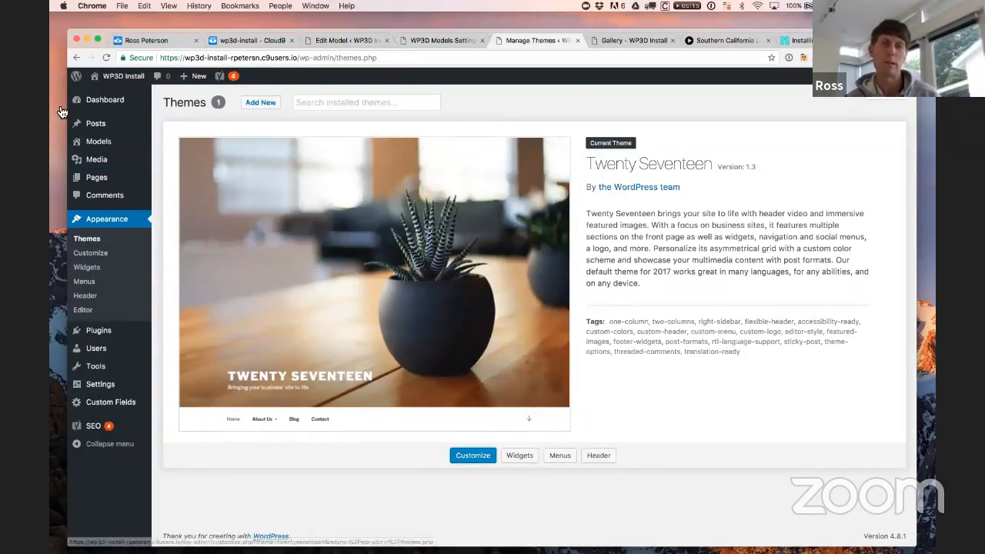
click(253, 93)
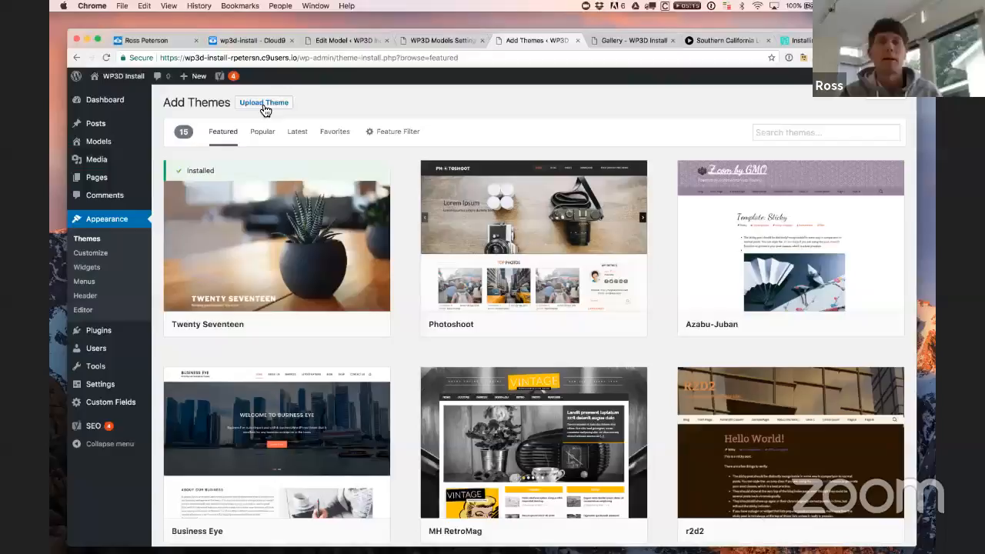
Step: Search the theme directory for 'onepress'
click(791, 127)
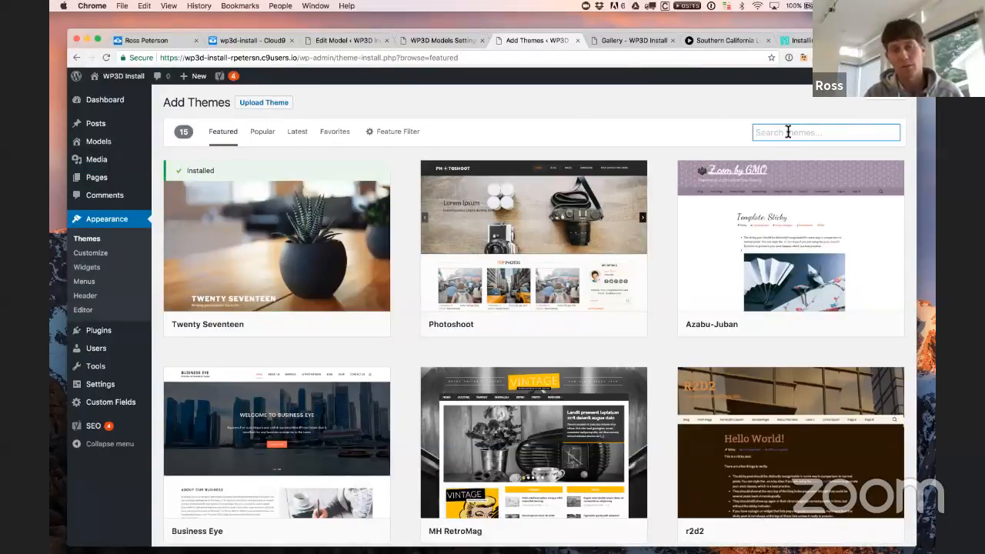
text(onepress)
key(Return)
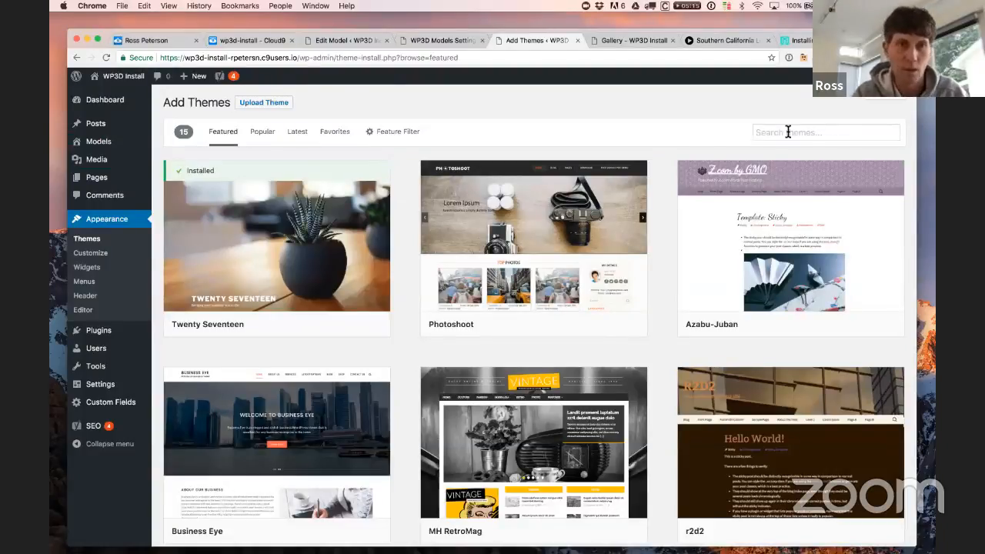
mouse_move(377, 177)
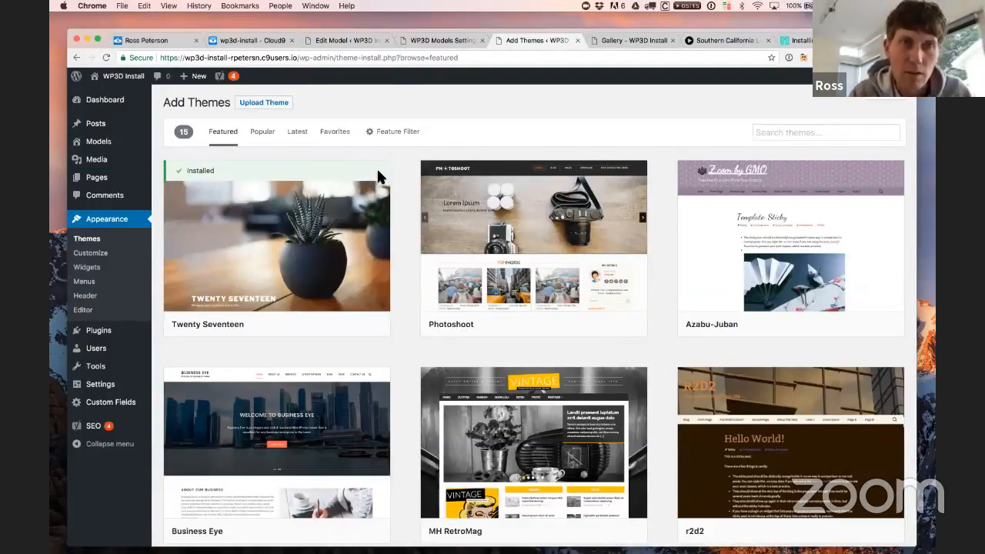
mouse_move(760, 202)
scroll(760, 202, down, 2)
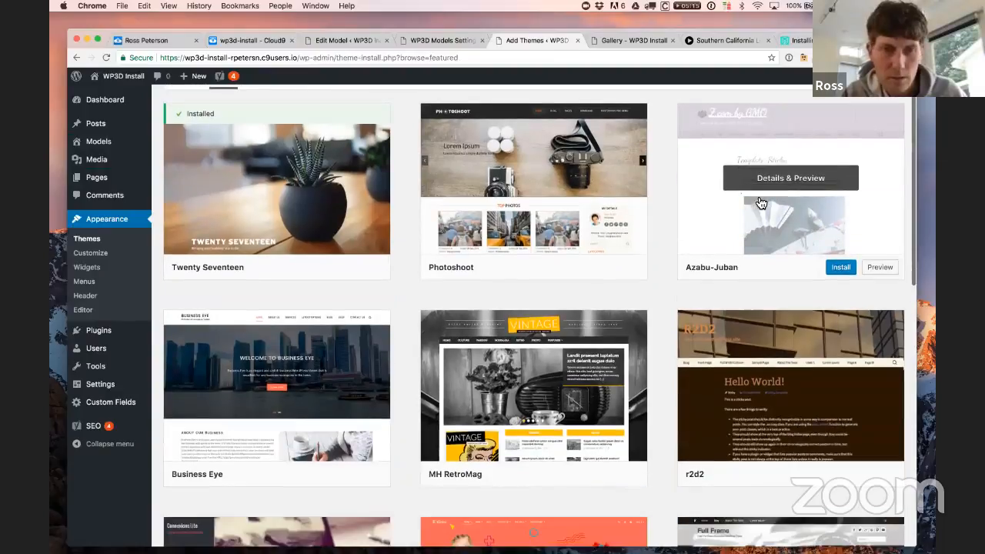
scroll(769, 185, up, 2)
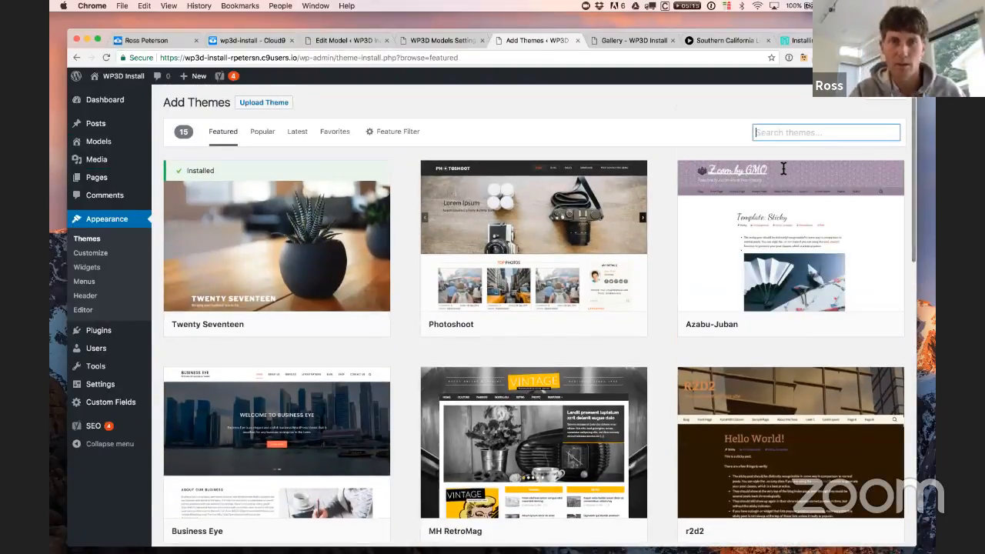
text(one)
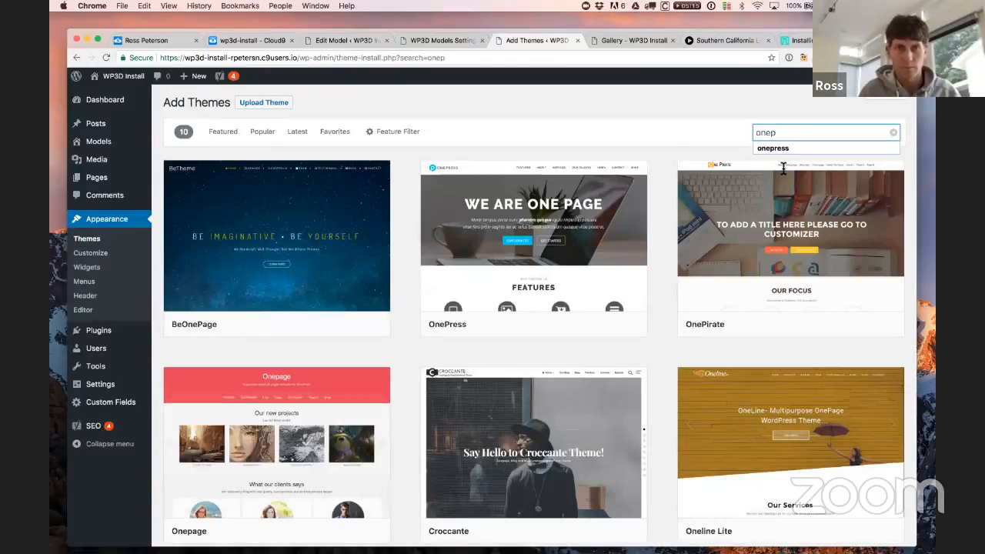
text(p)
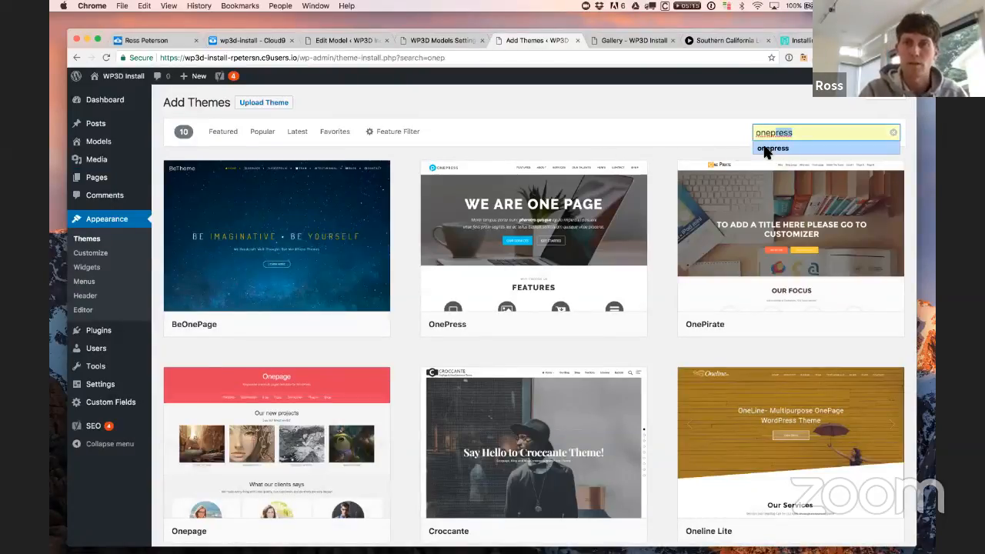
click(766, 148)
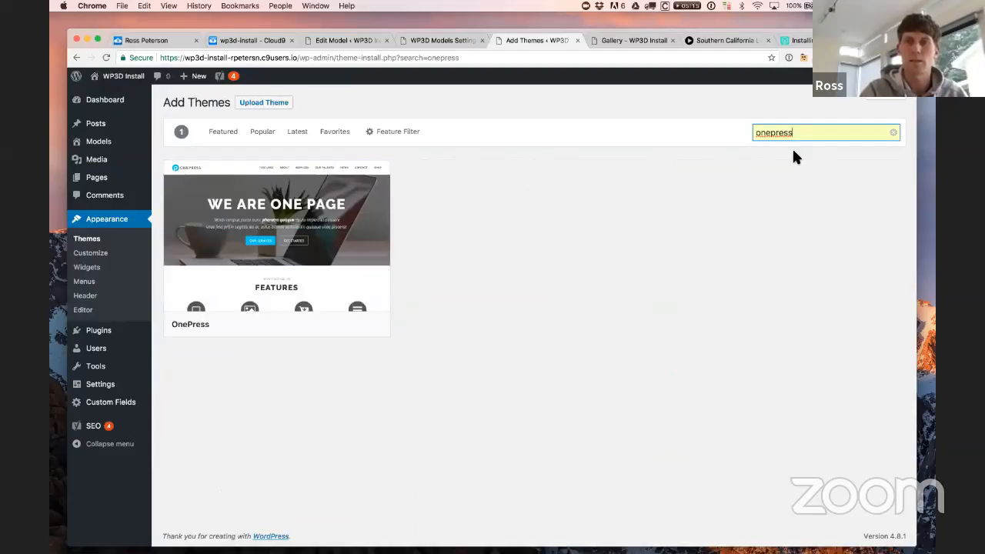
click(777, 155)
Step: Install the OnePress theme from the search results
mouse_move(305, 188)
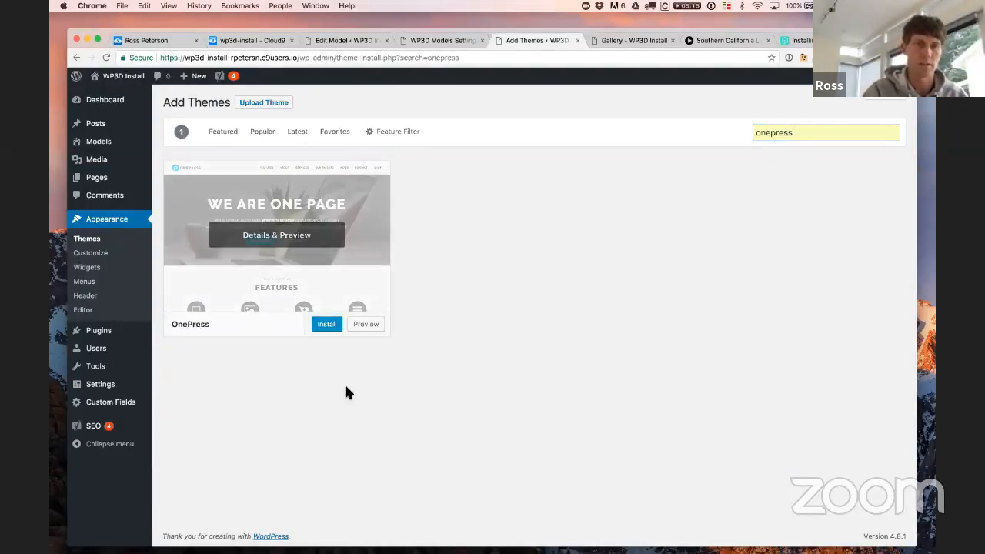
click(327, 324)
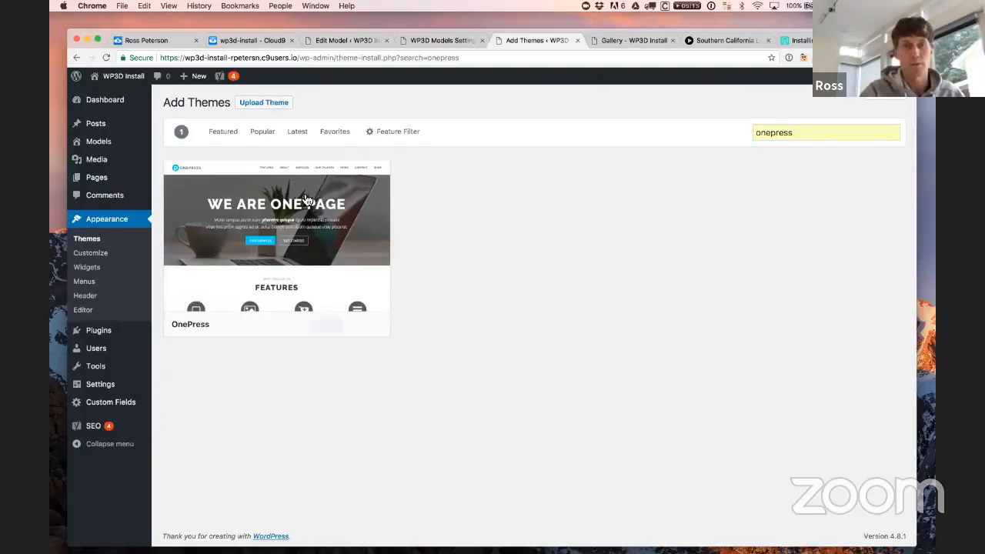
mouse_move(354, 316)
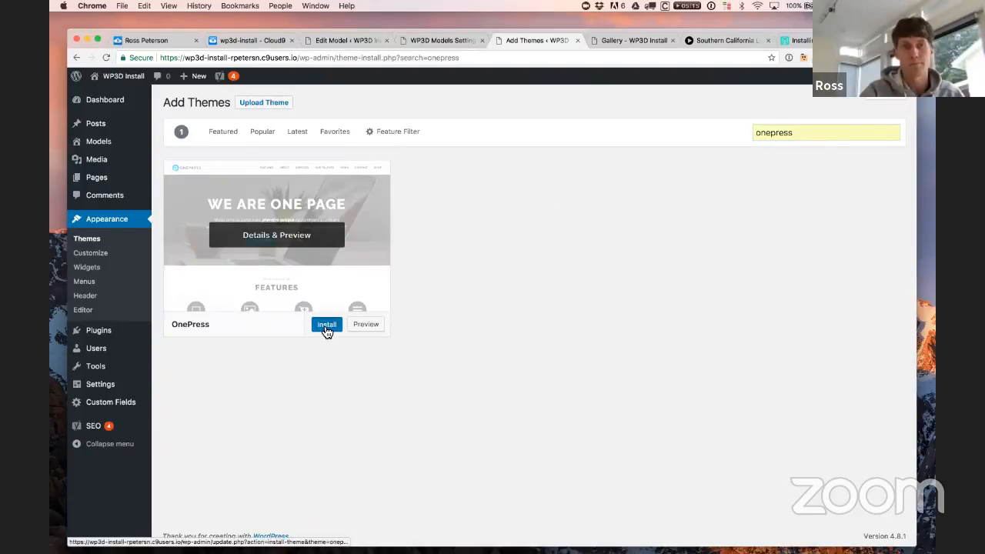
click(326, 325)
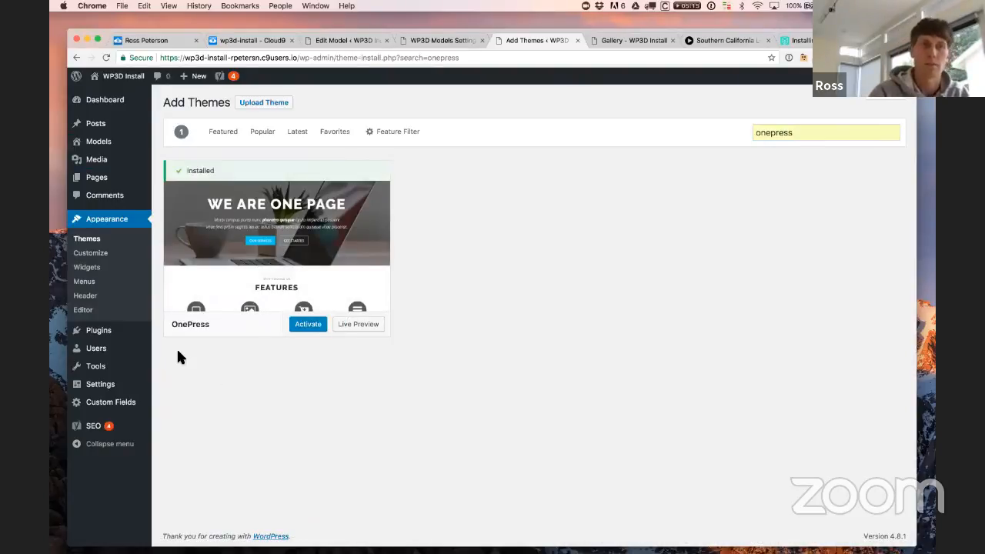
Step: Activate the OnePress theme from the installed themes page
click(89, 246)
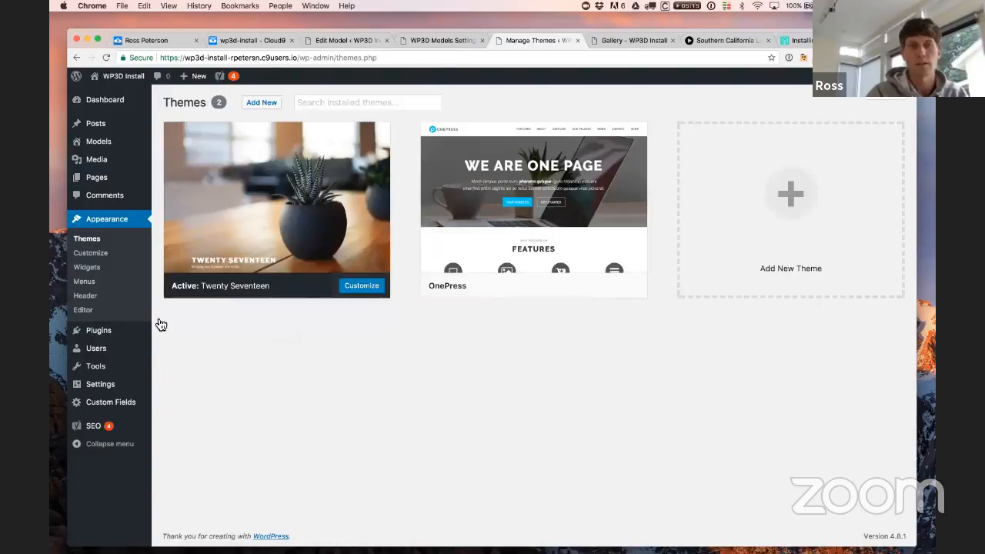
mouse_move(221, 230)
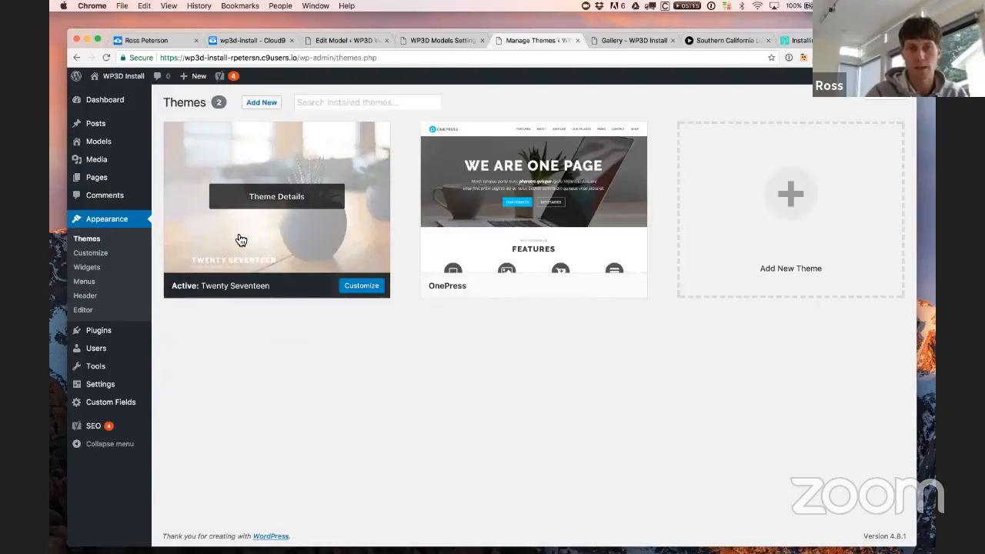
mouse_move(554, 202)
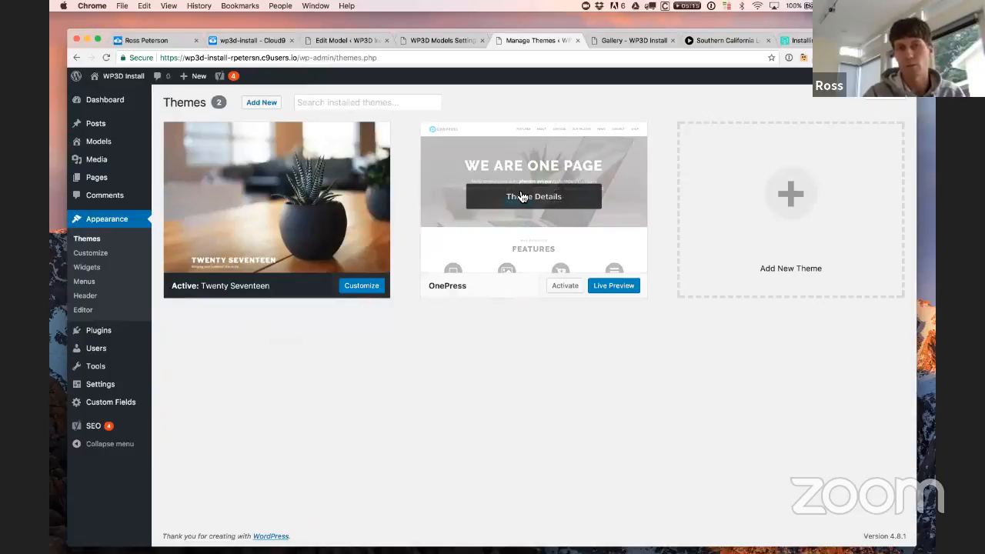
click(565, 287)
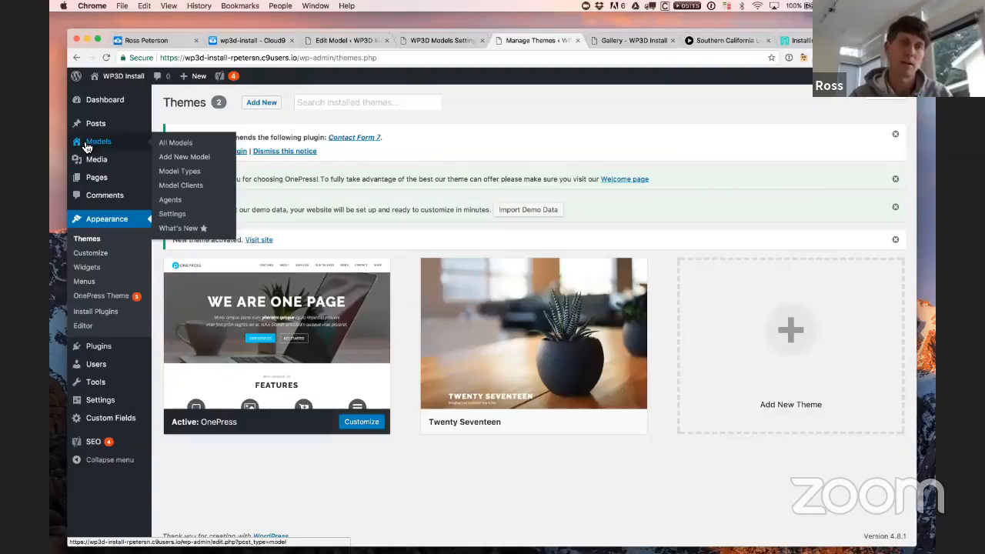
Step: Reload the live Gallery page to see it in the OnePress theme
click(617, 41)
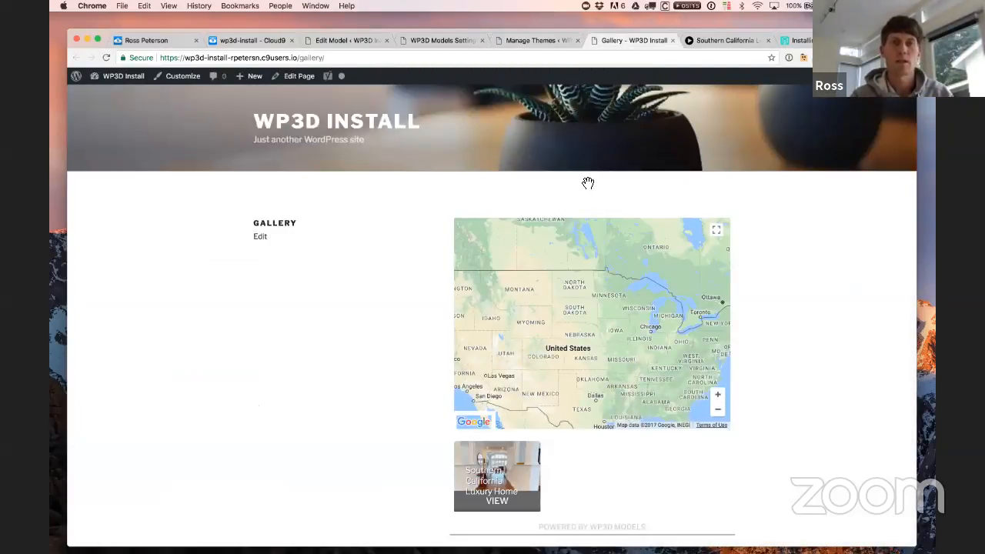
click(350, 57)
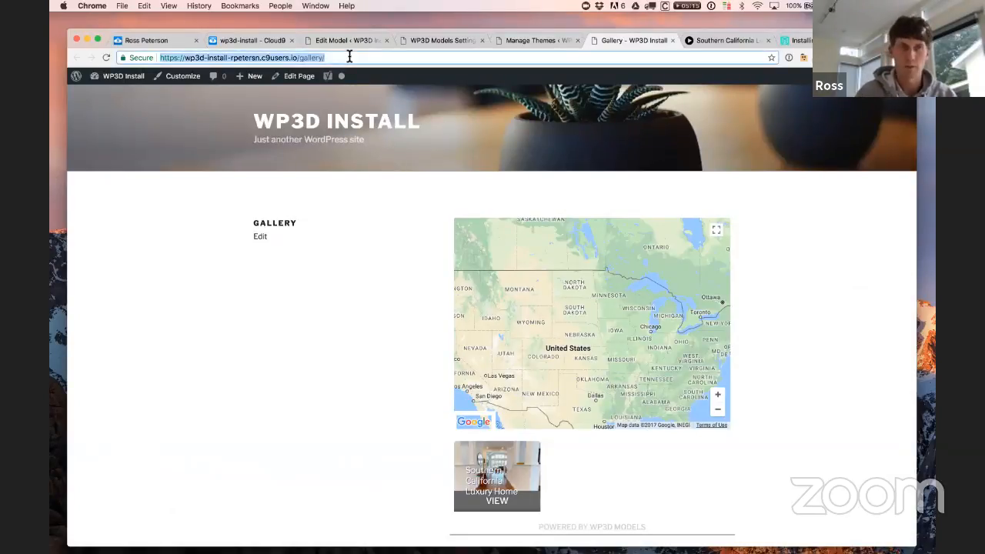
key(Return)
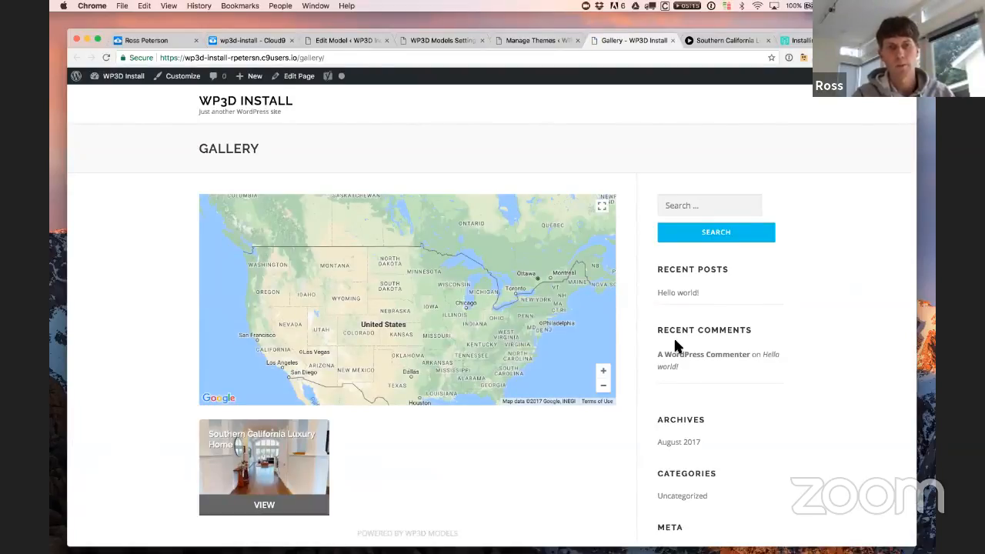
Step: Open Pages > All Pages in the admin tab
click(548, 43)
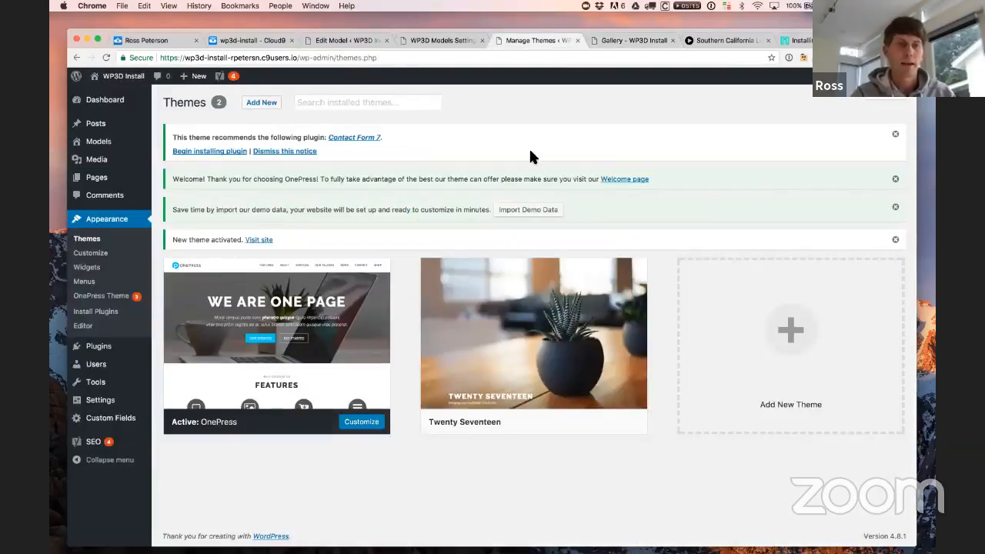
mouse_move(97, 178)
click(179, 183)
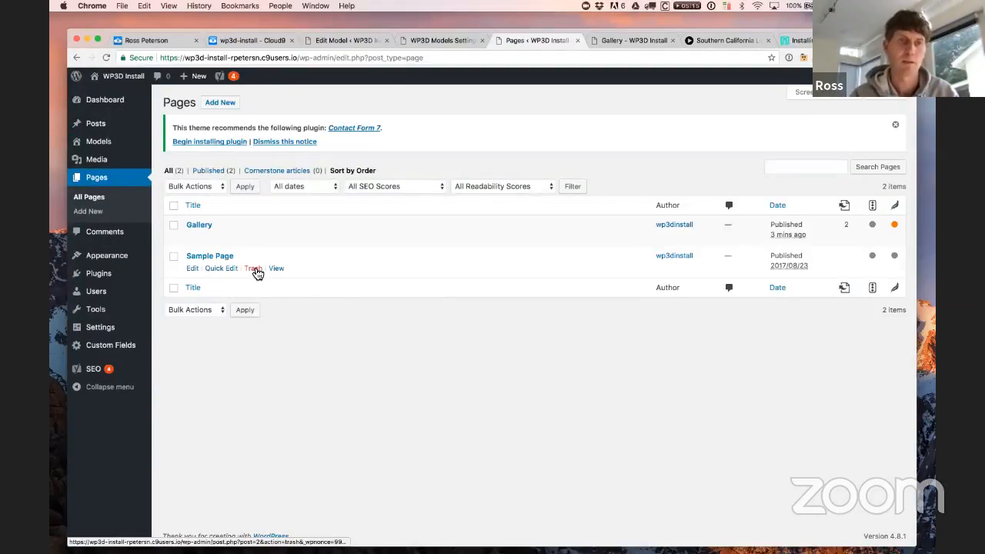
Step: Trash Sample Page, then set the Gallery page's template to Full Width and update it
click(257, 274)
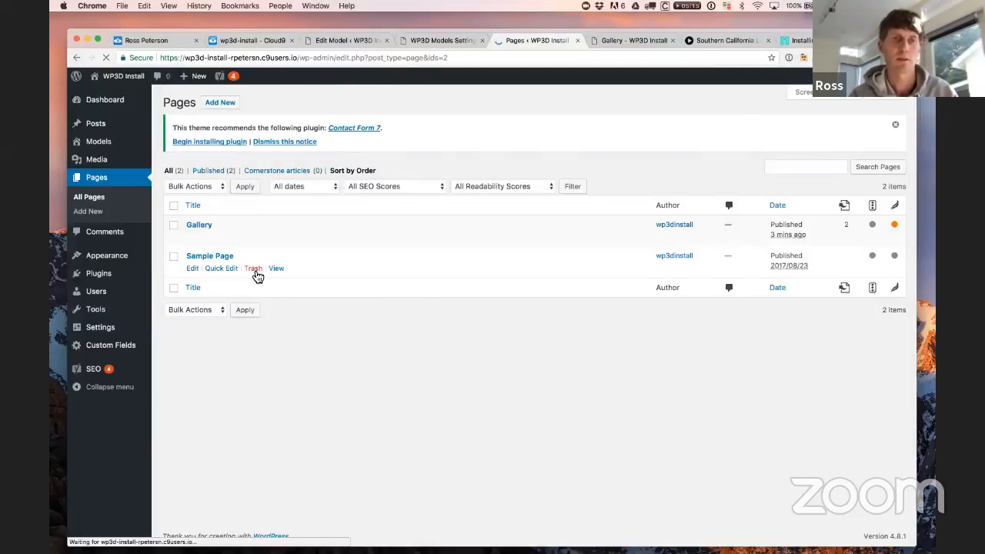
click(198, 254)
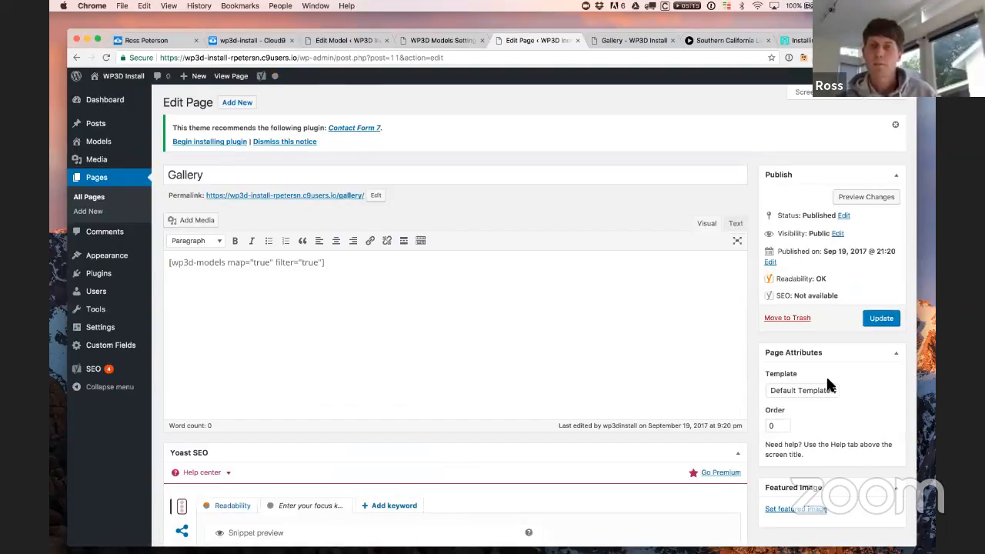
scroll(847, 408, down, 2)
scroll(851, 417, down, 1)
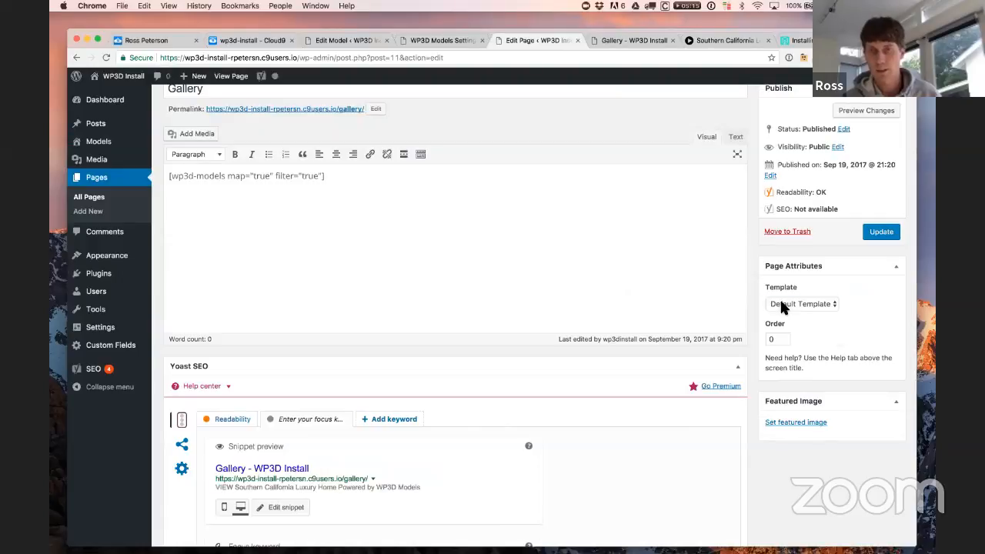
click(781, 302)
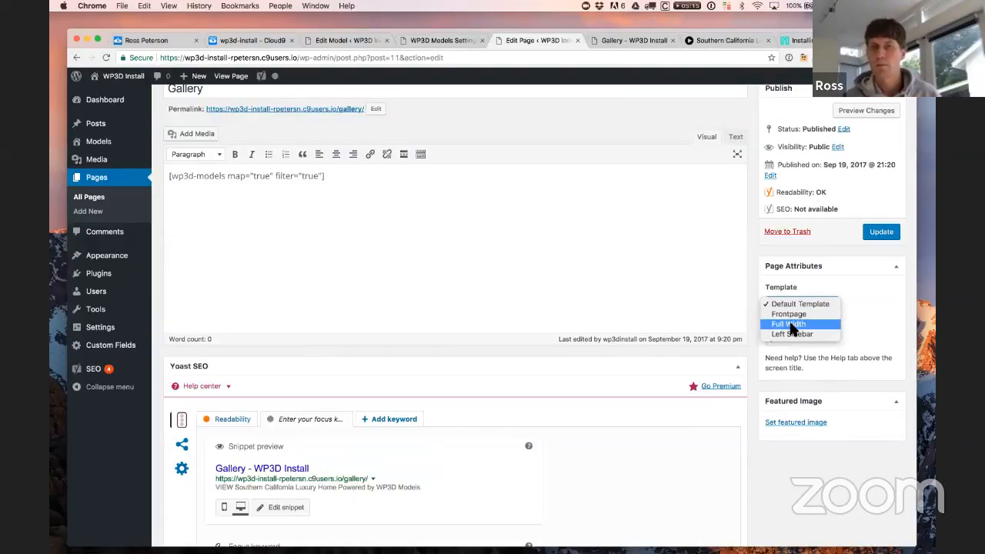
click(789, 324)
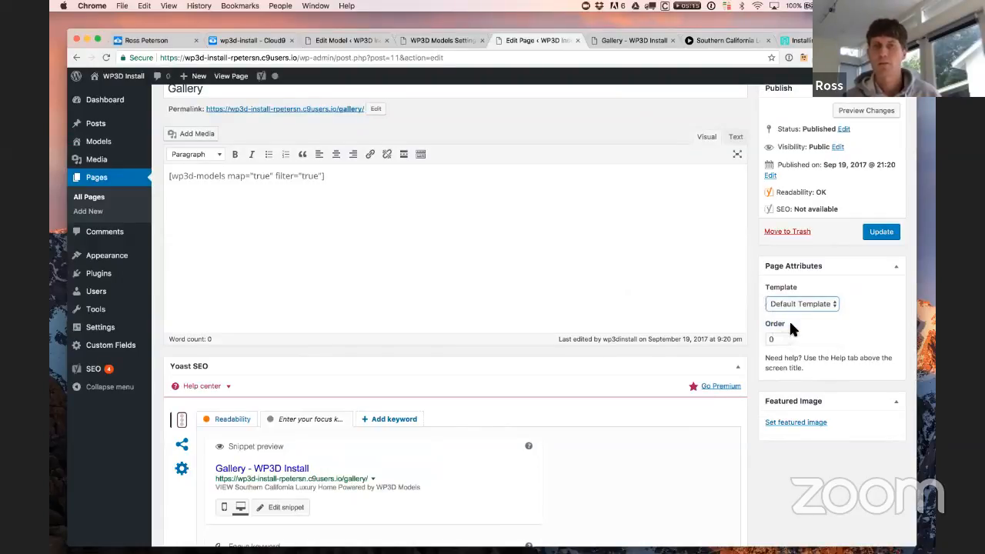
click(882, 232)
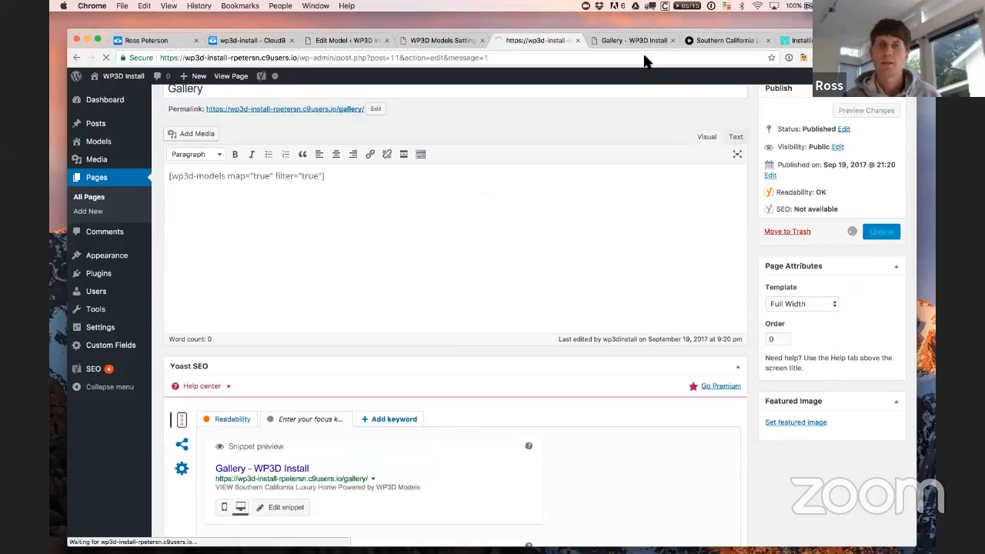
Step: Reload the live Gallery page and scroll through its full-width map and model tile
click(638, 40)
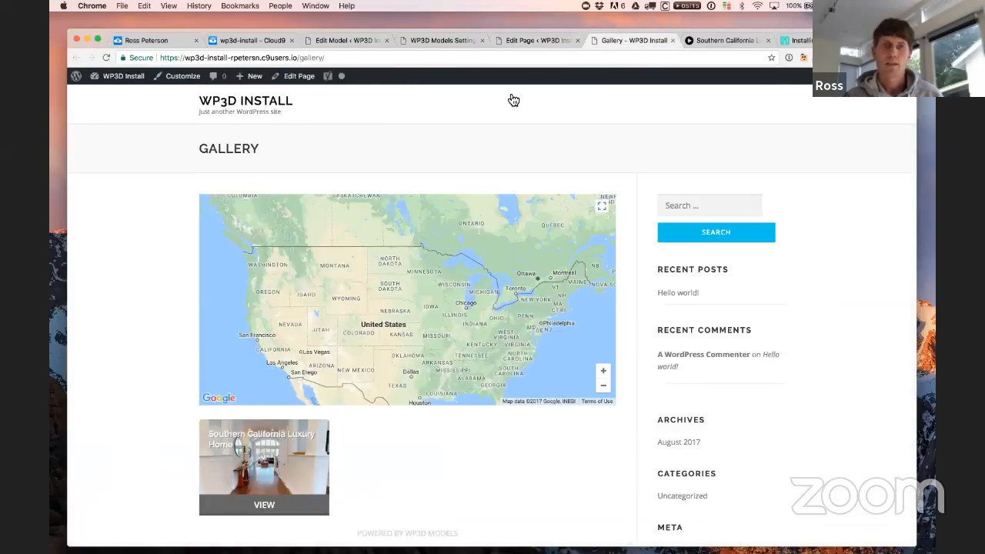
click(324, 59)
key(Return)
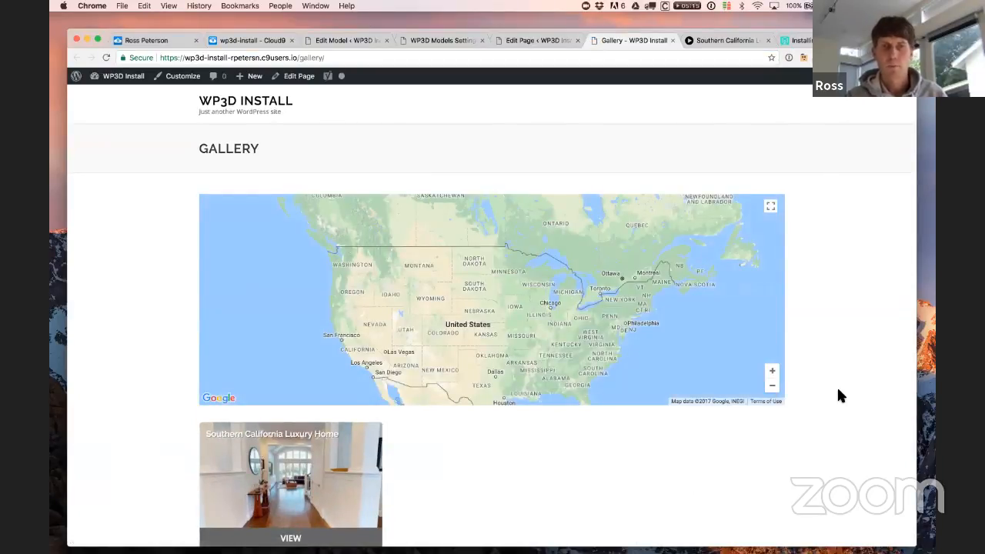
scroll(836, 393, down, 2)
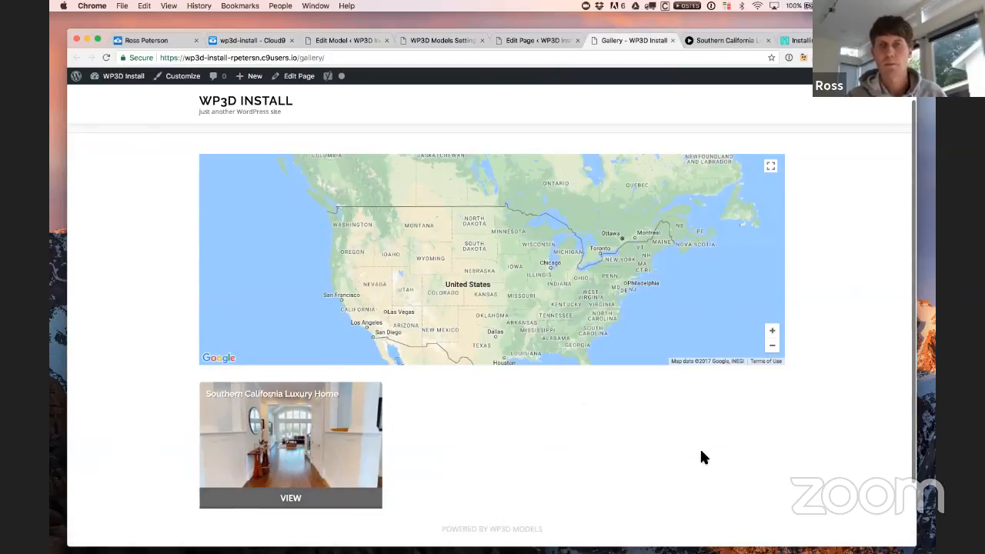
scroll(701, 450, up, 1)
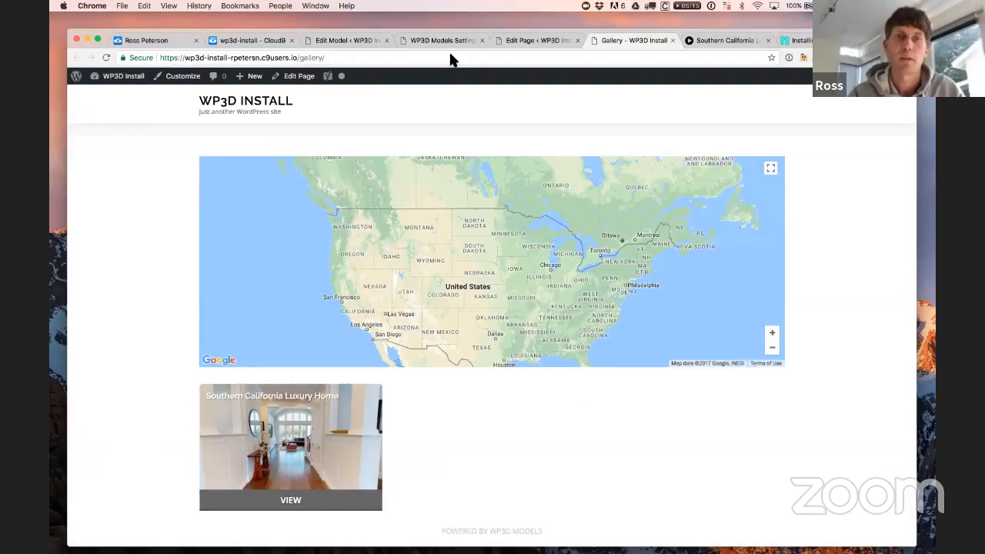
Step: Reload the Southern California Luxury Home model editor
click(336, 44)
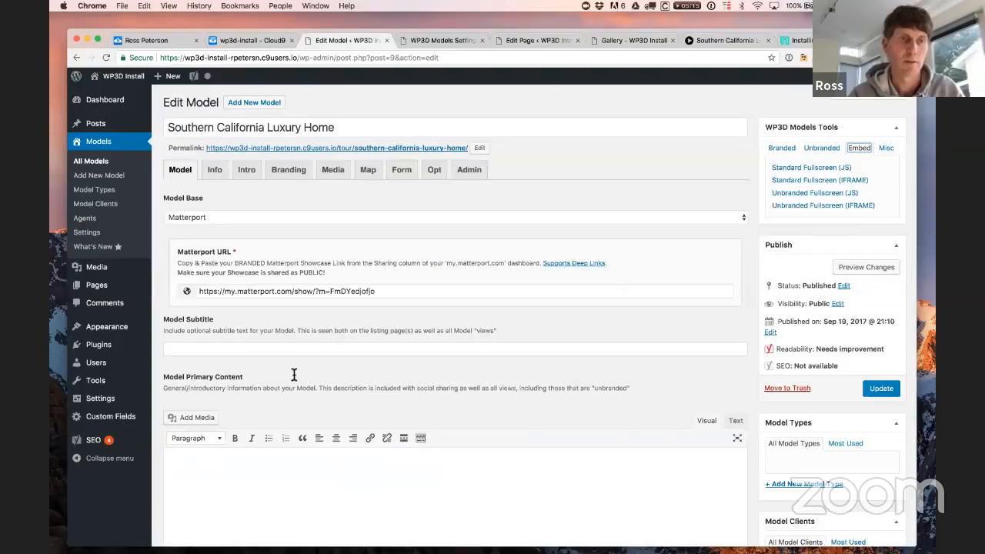
click(413, 57)
key(Return)
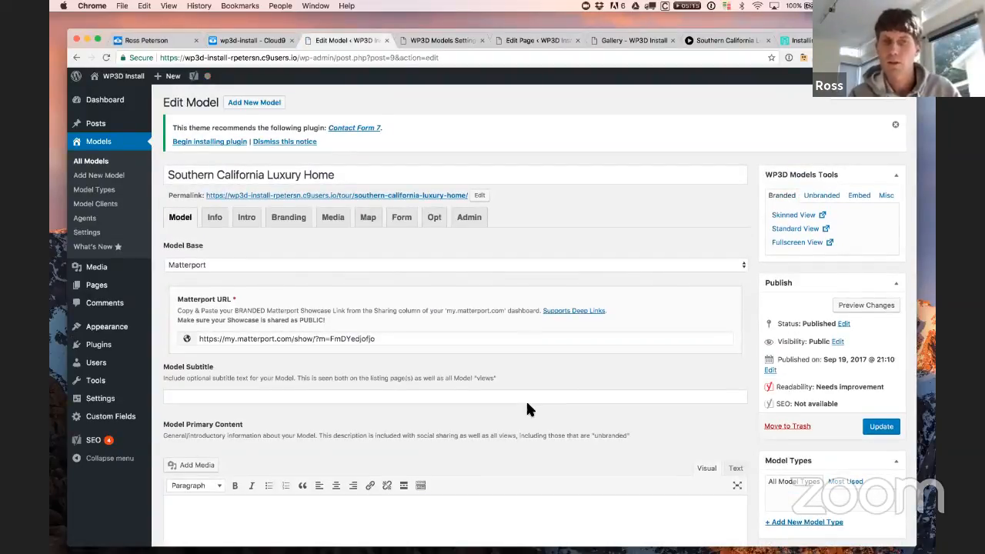
Step: Set a custom map location of San Diego, CA, United States and update the model
click(370, 218)
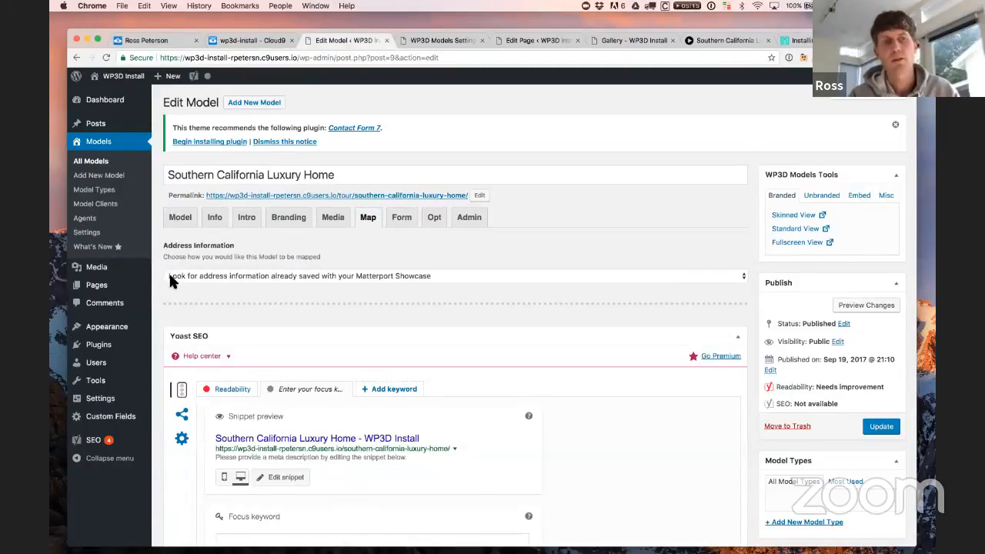
click(437, 278)
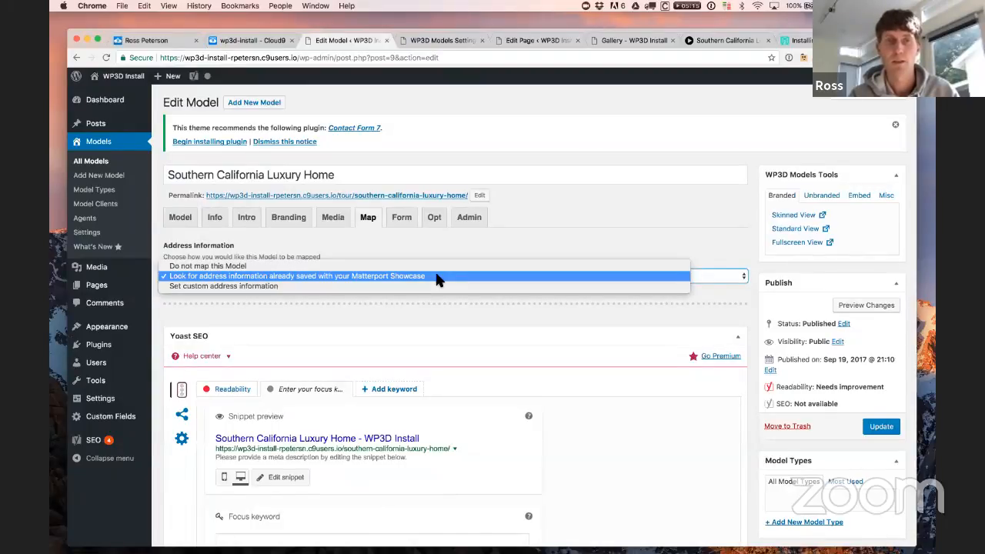
click(436, 285)
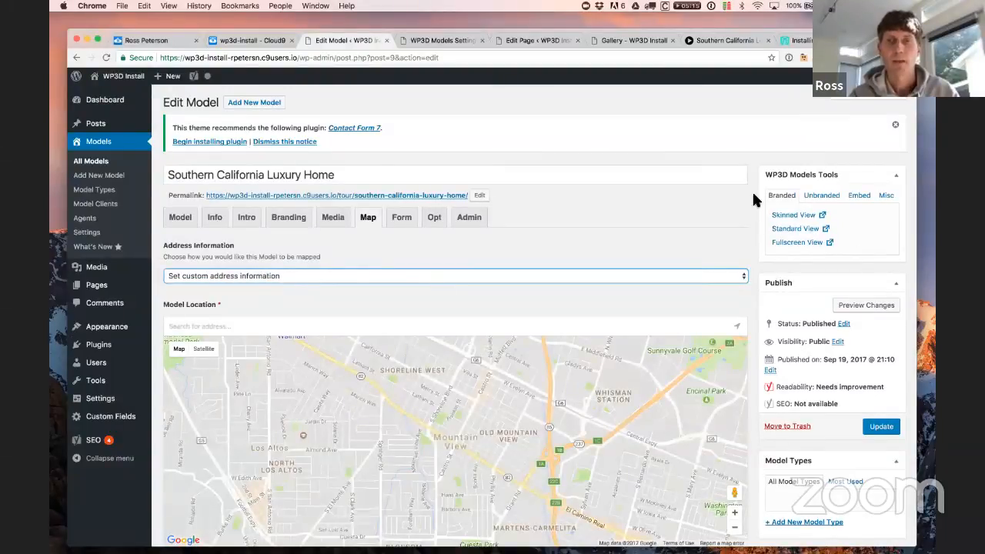
scroll(752, 190, down, 5)
click(242, 178)
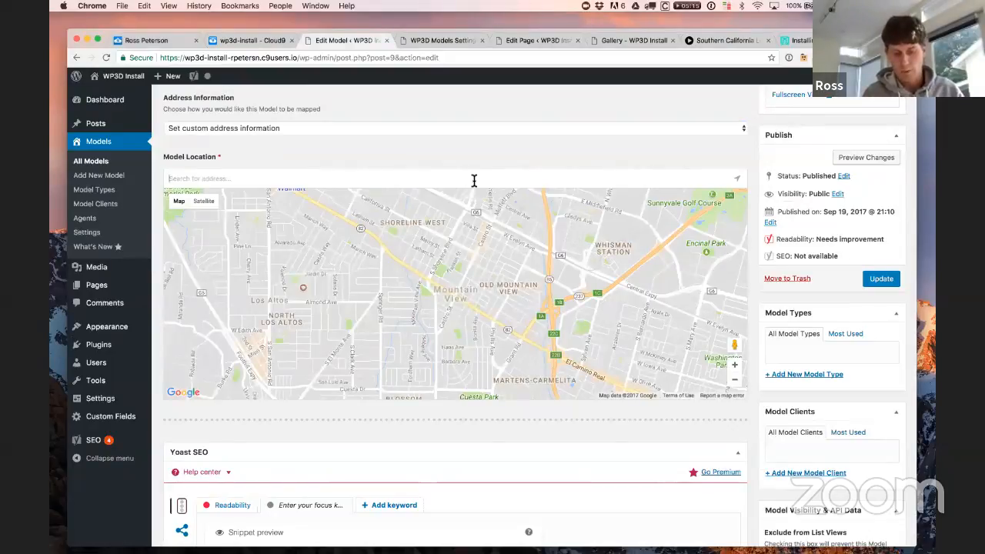
text(San Die)
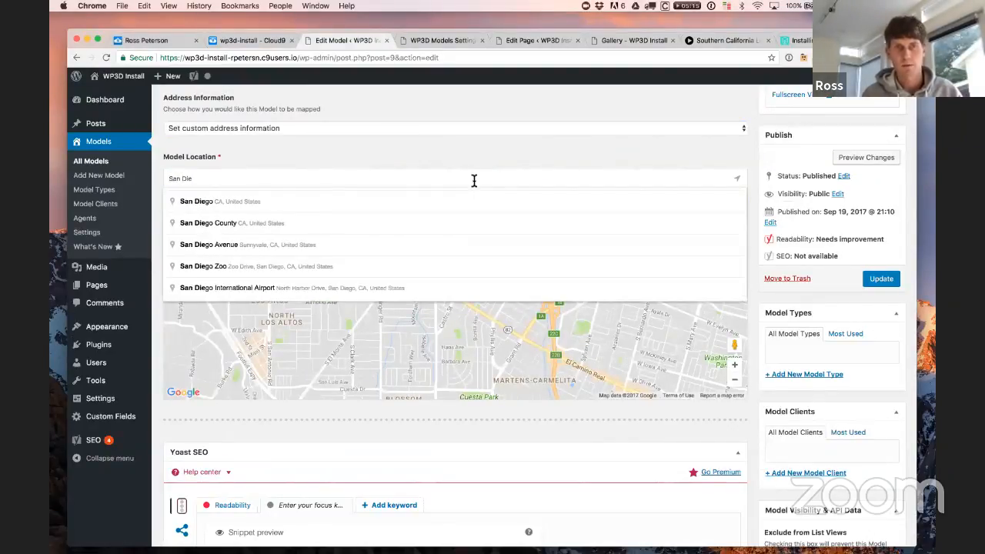
click(331, 201)
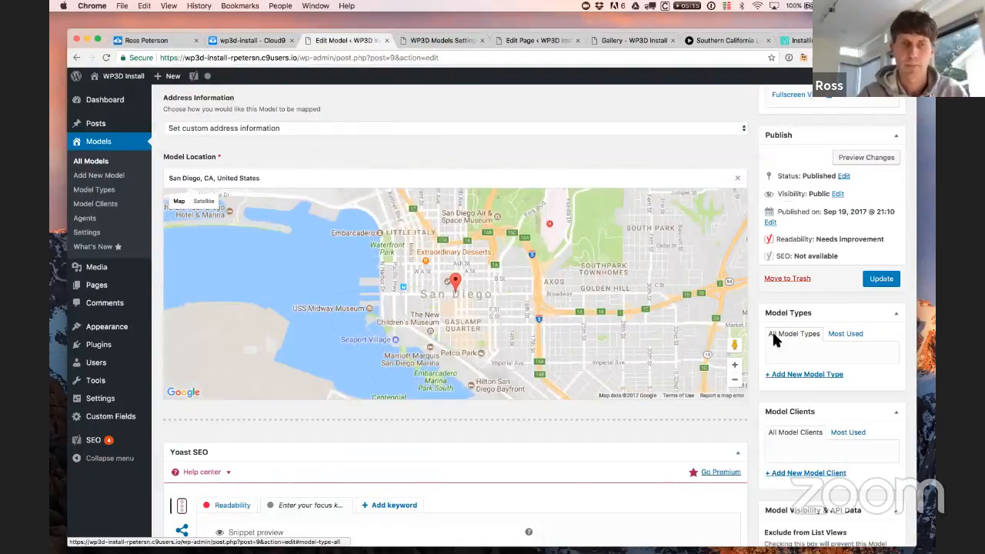
click(883, 283)
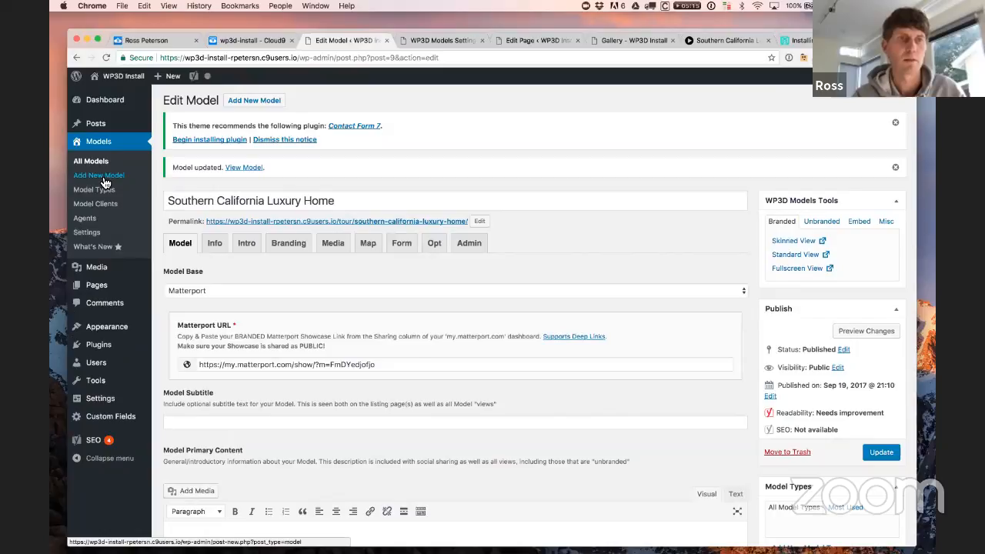
Step: Add a new model titled '1 Bedroom Condo' with its Matterport showcase URL and publish it
click(106, 179)
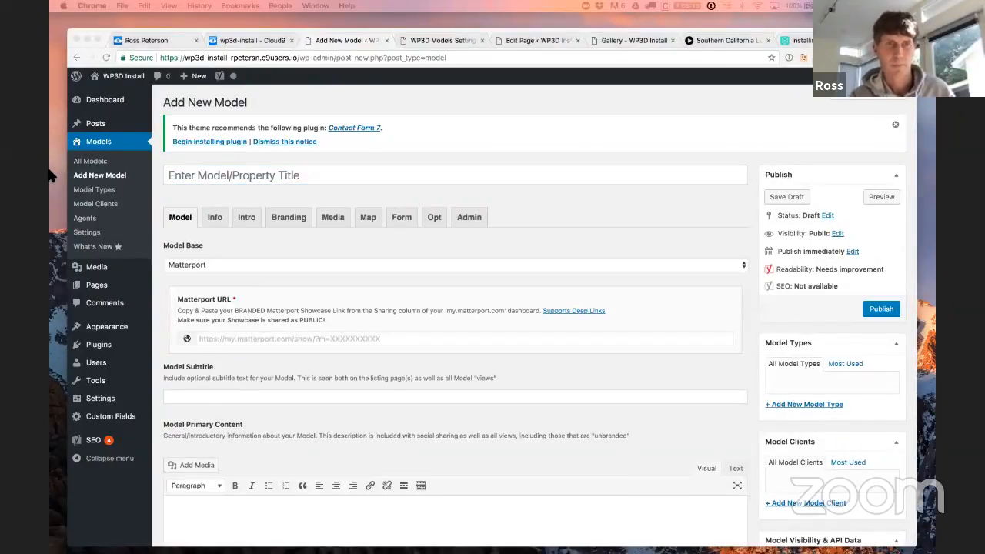
click(283, 177)
text(1 Bedroom Condo)
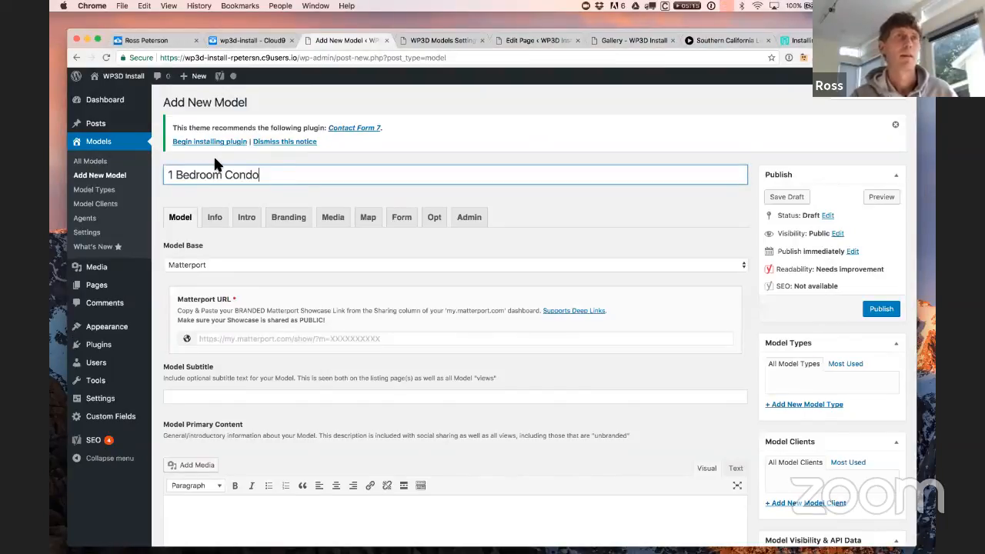
key(super+Tab)
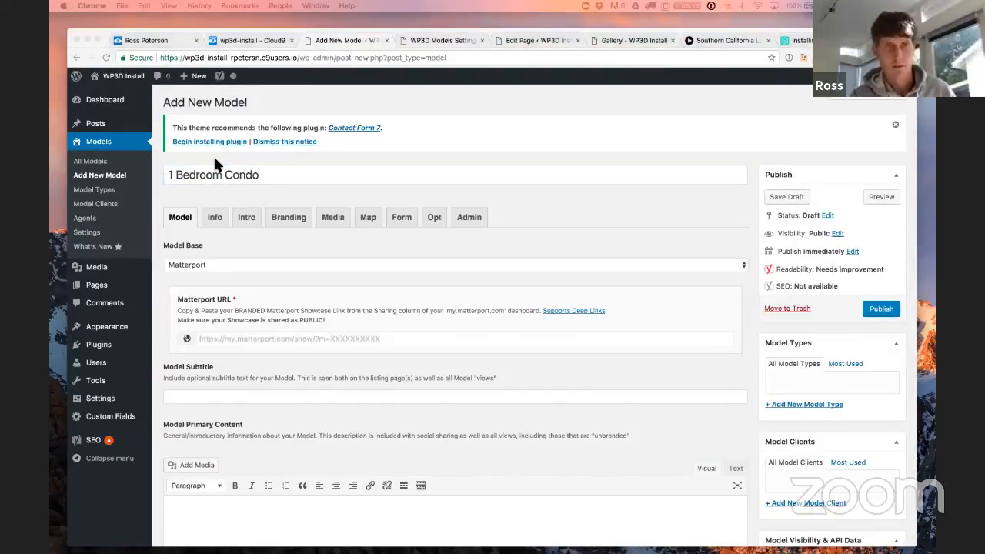
key(super+Tab)
click(227, 338)
key(super+v)
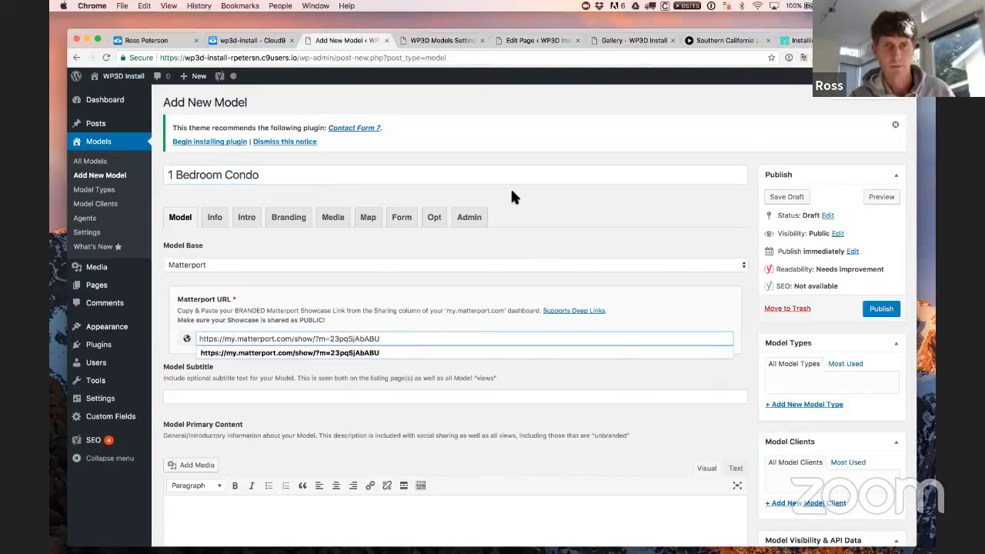
click(557, 210)
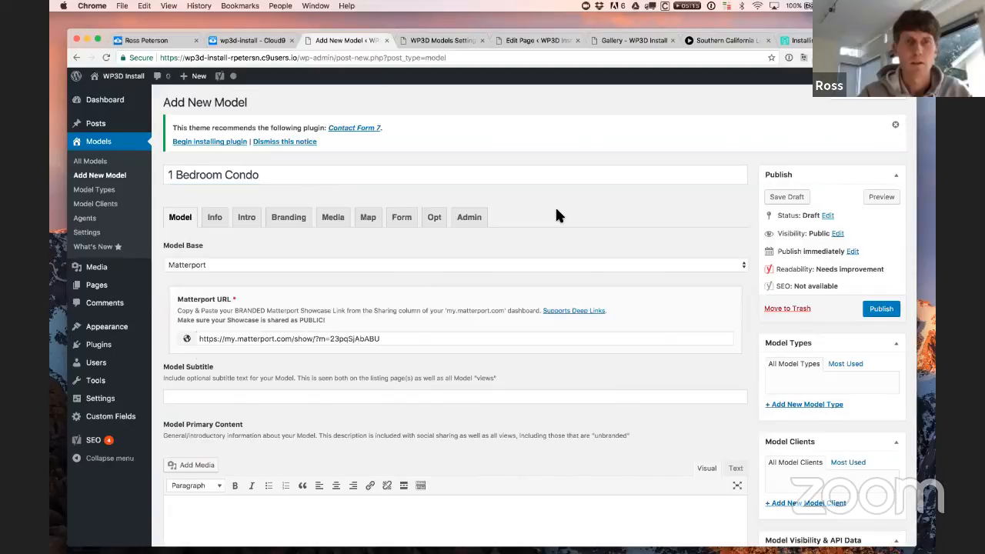
click(885, 314)
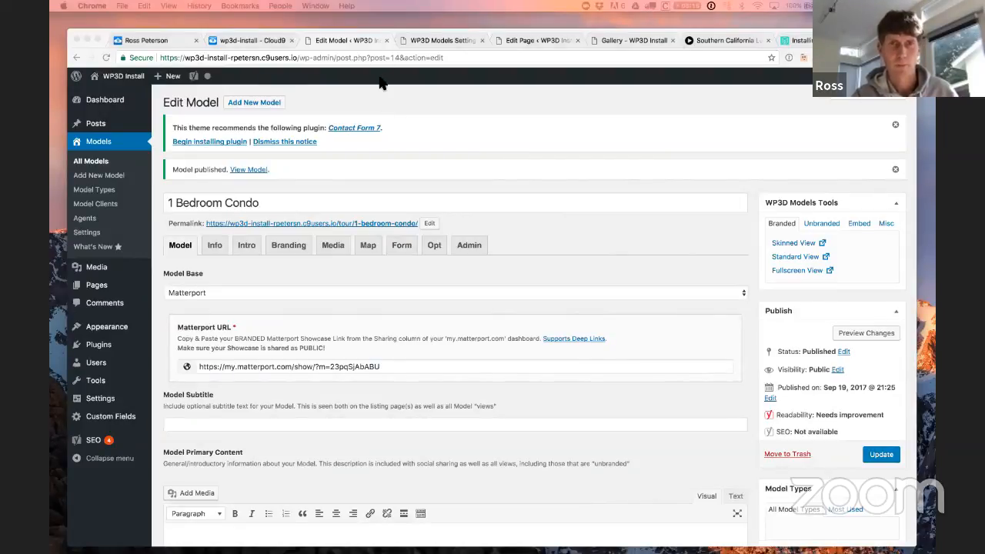
Step: Publish a new model titled 'St. Lucia Ladera Suite' with its Matterport showcase link
click(402, 90)
click(275, 105)
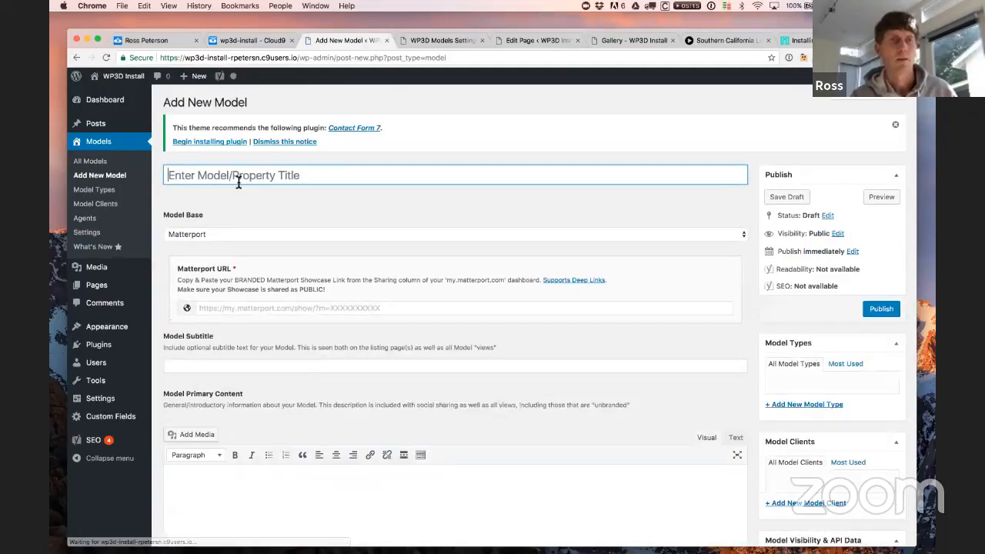
click(234, 176)
text(St. Lucia Ladera Suite)
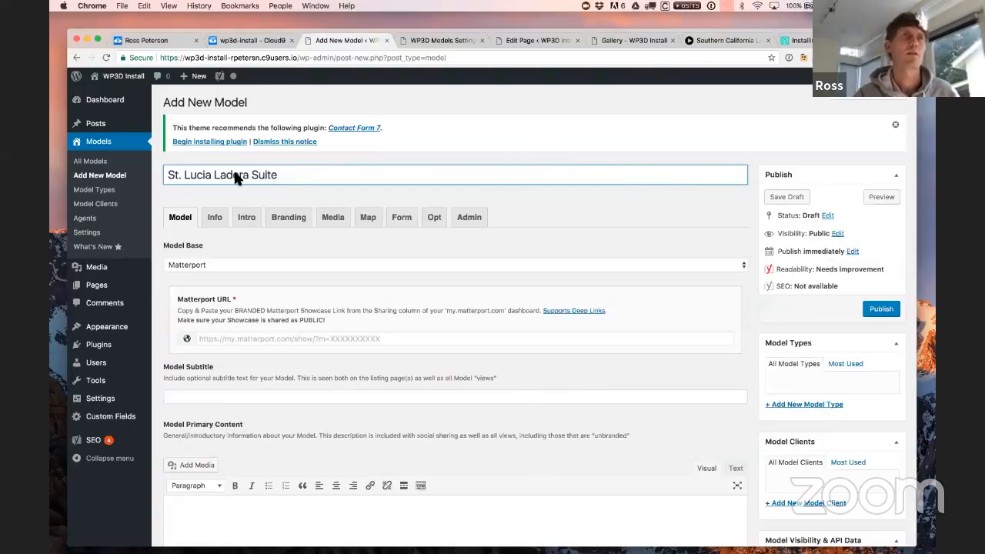
key(super+Tab)
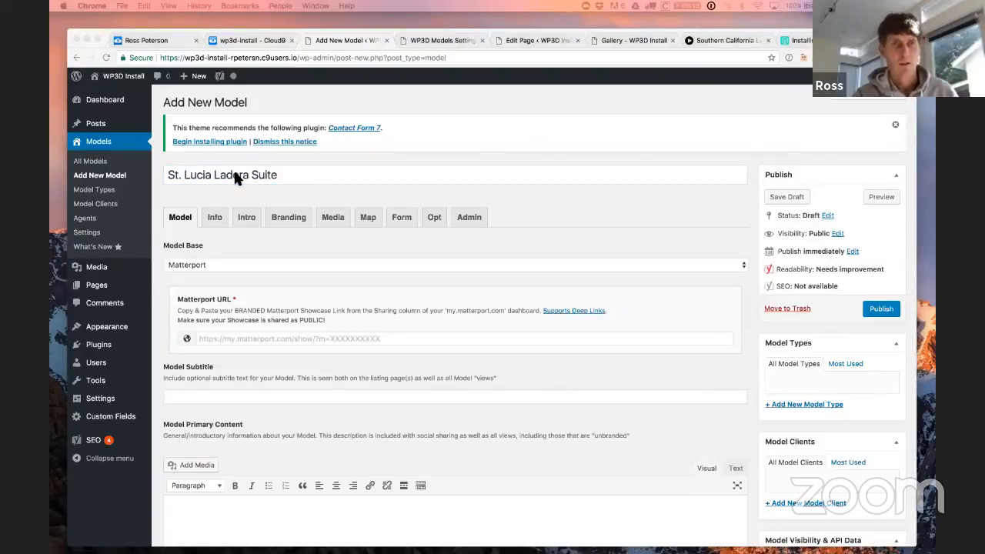
click(297, 339)
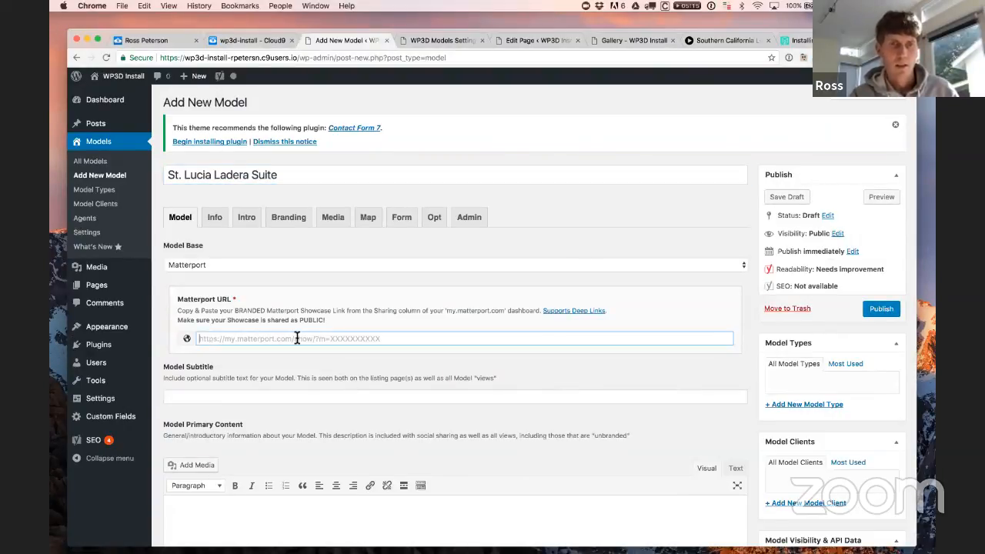
text(https://my.matterport.com/show/?m=QGopyHxB56H)
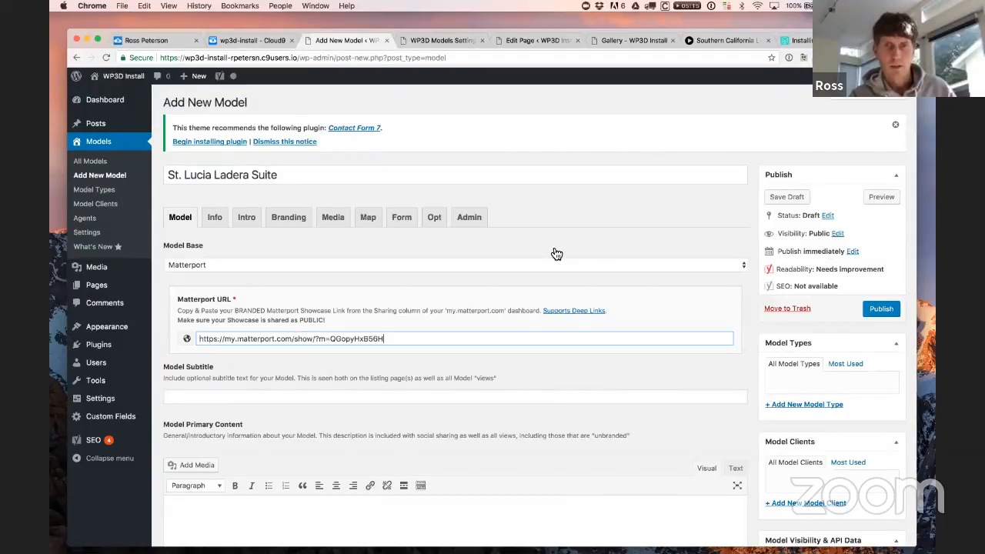
click(879, 311)
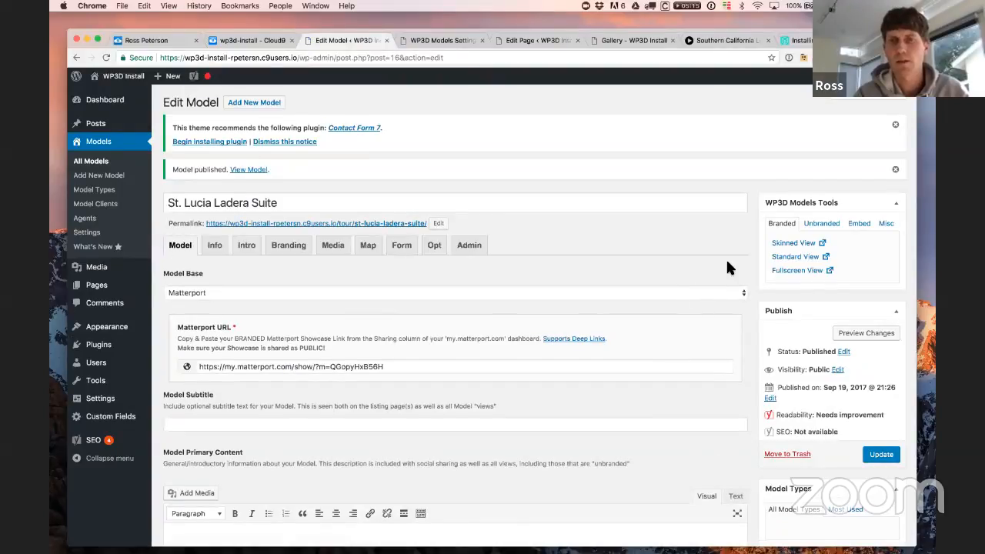
Step: Check the new model's featured image, then bring up the Gallery page
scroll(726, 261, down, 5)
scroll(730, 267, down, 7)
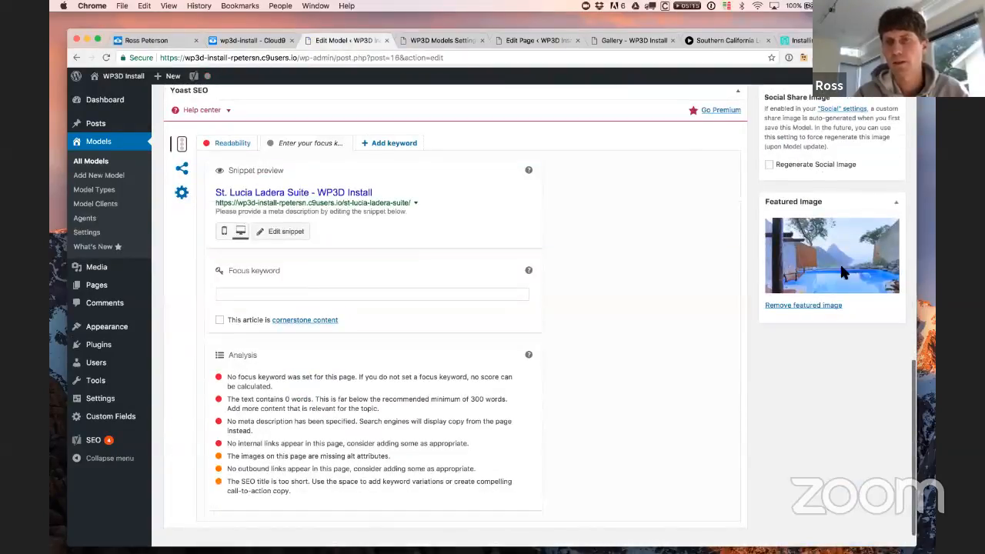
scroll(756, 340, up, 15)
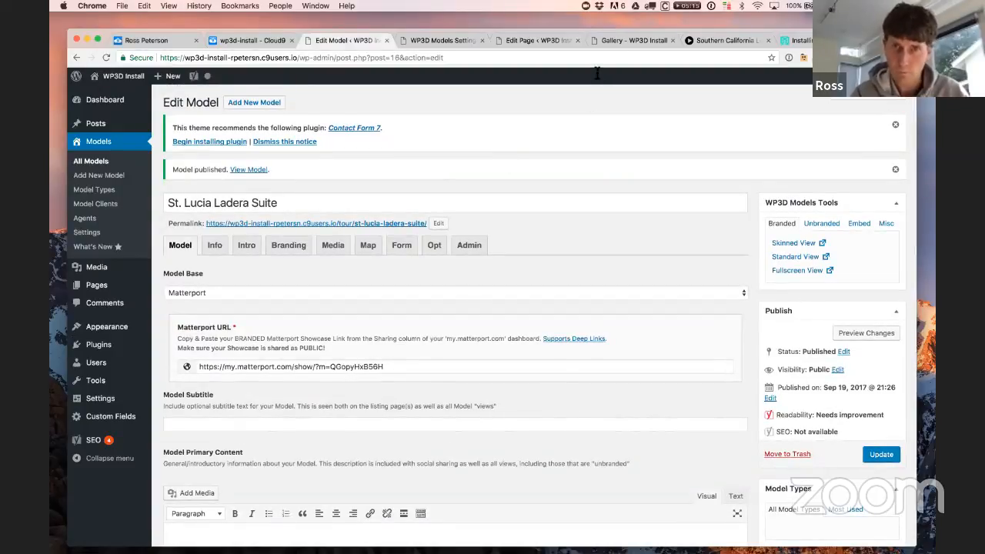
click(613, 45)
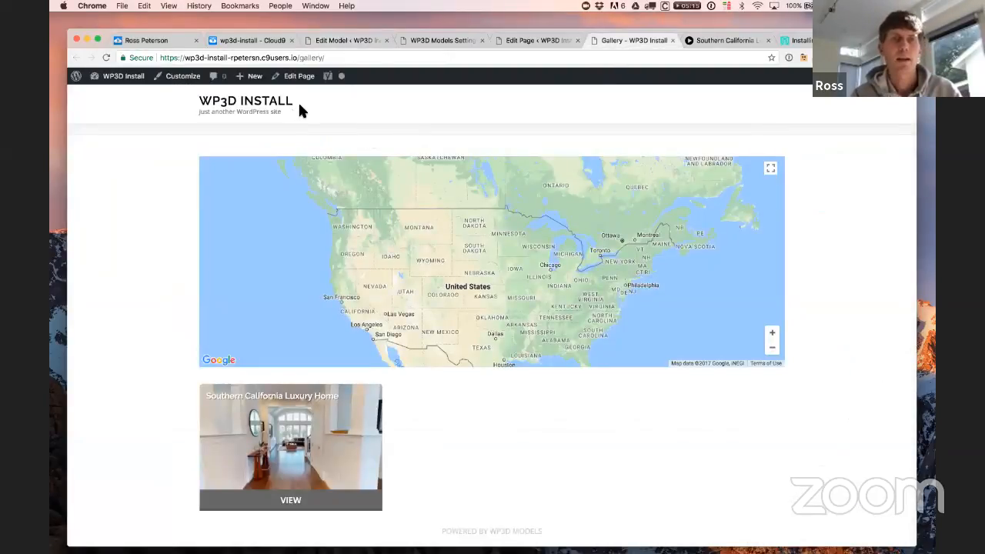
Step: Reload the Gallery to show all three tiles, zoom its map out over San Diego, and return to the St. Lucia editor
click(338, 58)
key(Return)
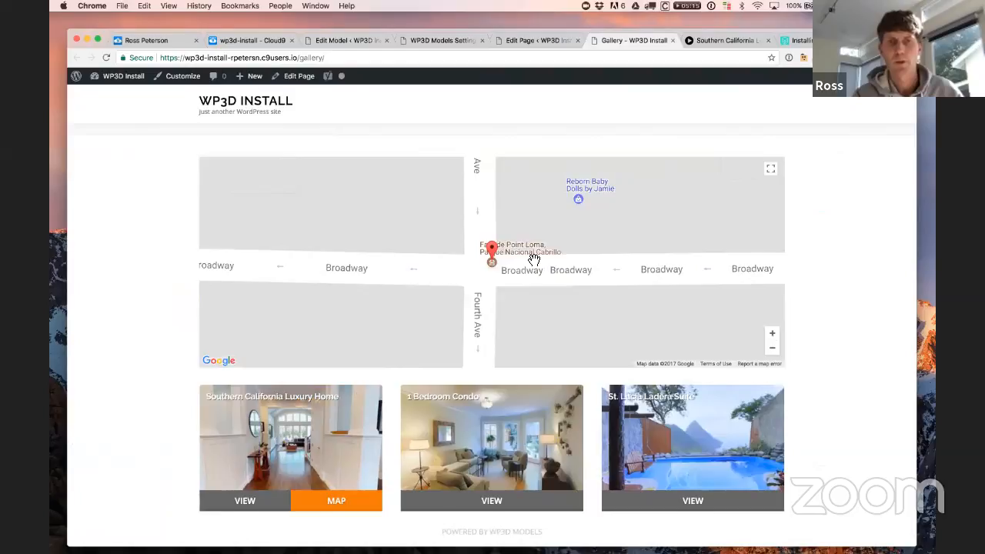
scroll(759, 352, up, 1)
click(773, 353)
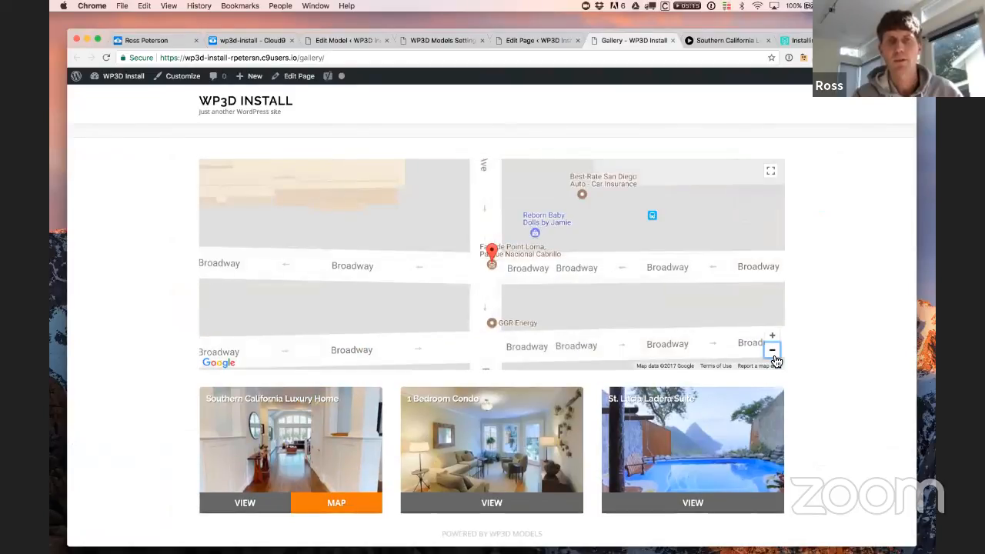
click(773, 352)
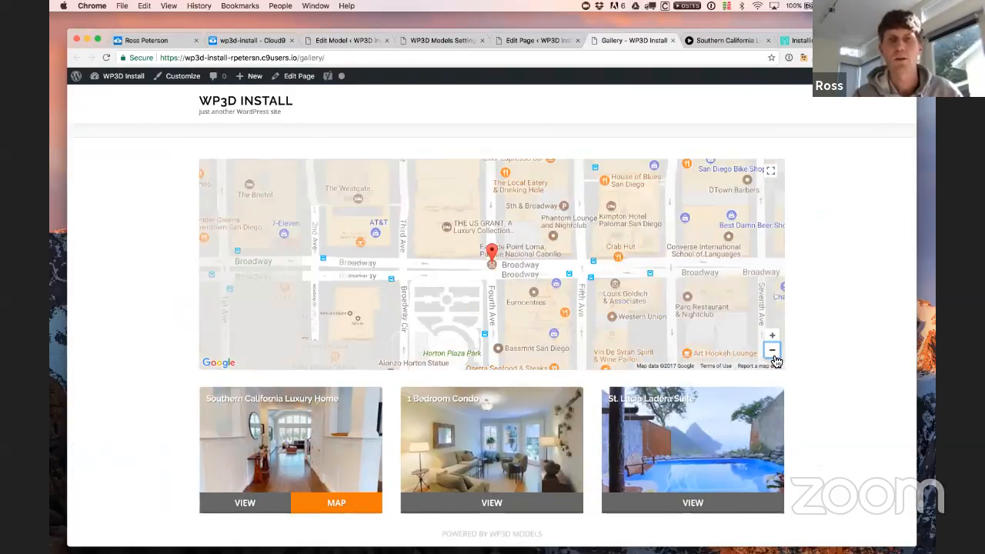
click(773, 352)
click(773, 352)
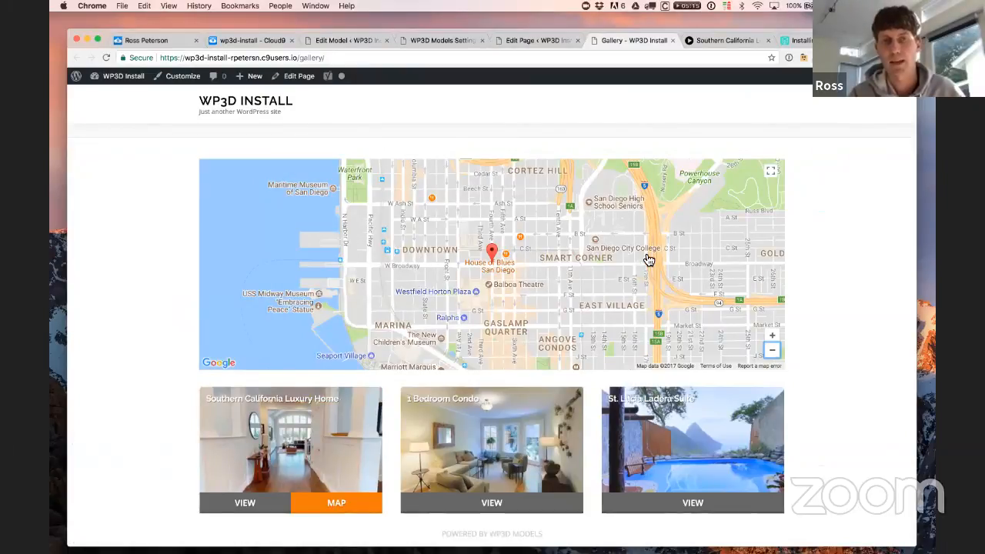
click(345, 40)
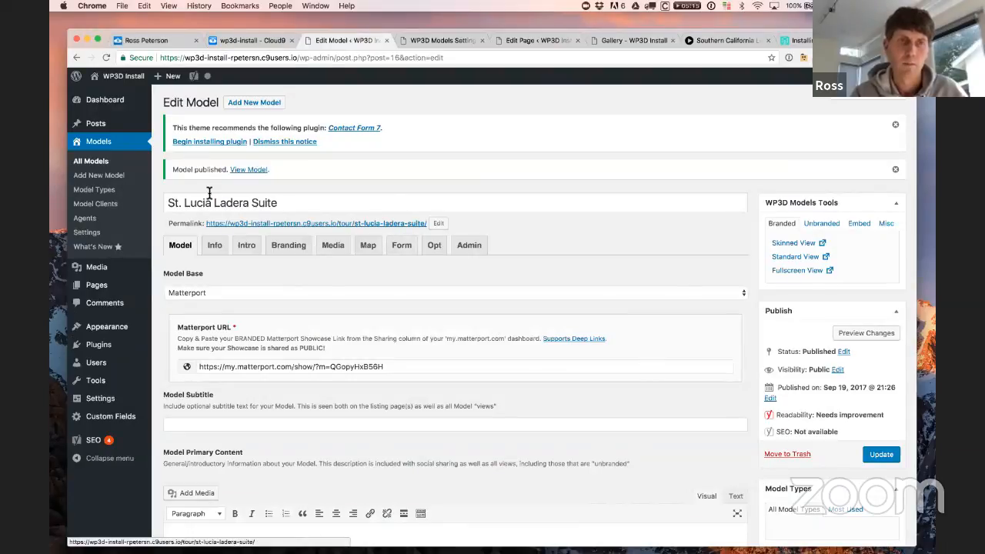
Step: Set the St. Lucia Ladera Suite model's custom map address to St. Lucia
drag(208, 202, 167, 203)
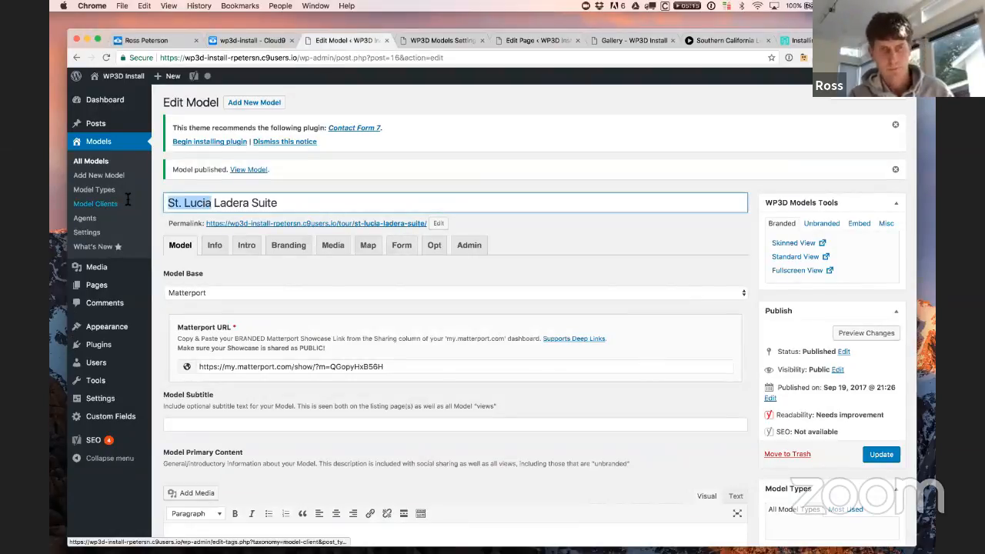
click(374, 245)
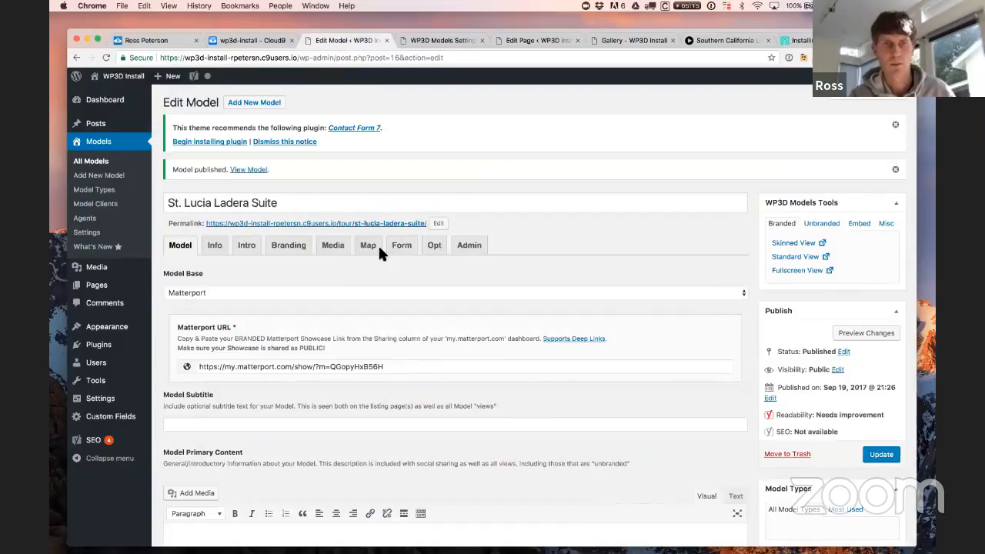
click(370, 304)
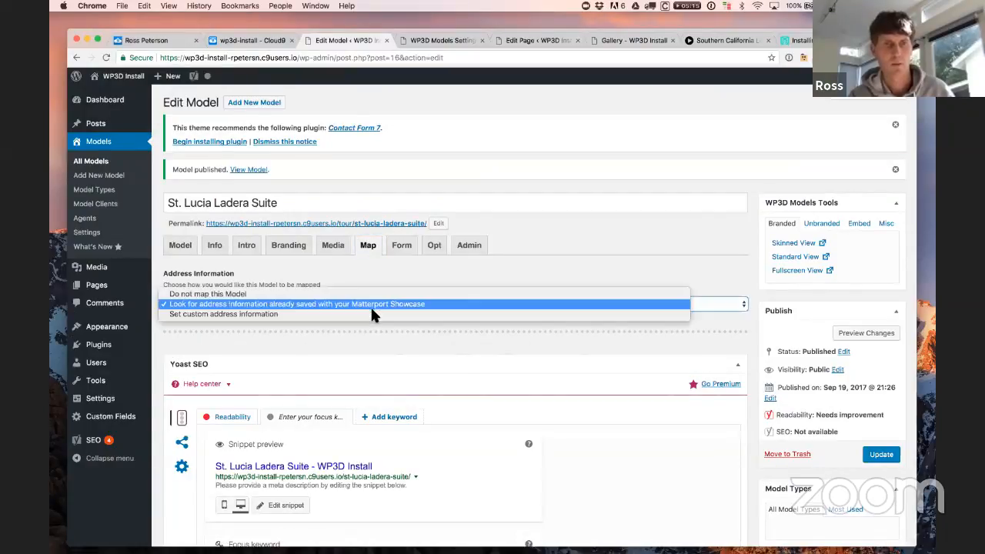
click(370, 308)
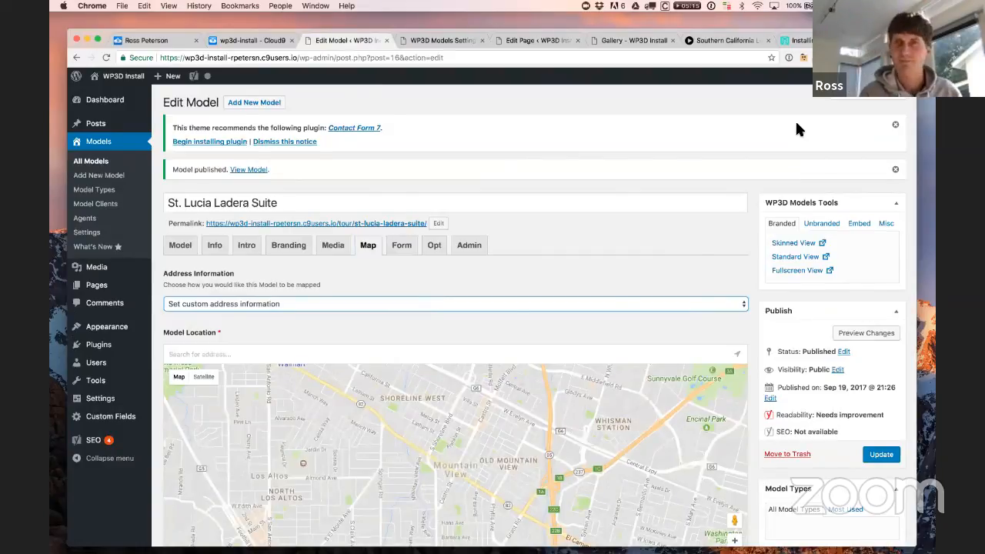
click(270, 304)
click(236, 350)
text(St. Lucia)
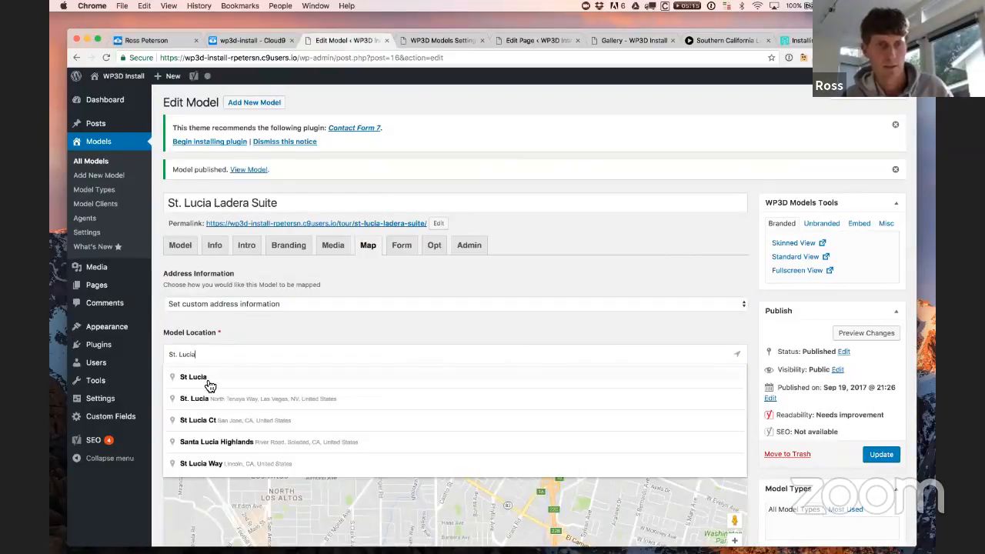
click(205, 379)
Step: Zoom the location map out to the whole island, update the model, and open 1 Bedroom Condo from All Models
scroll(430, 426, down, 3)
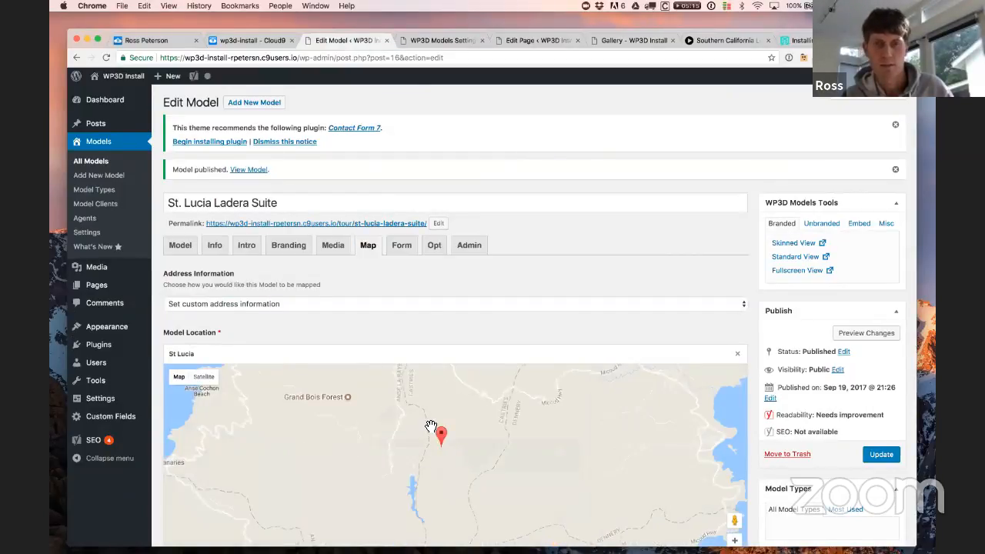
scroll(628, 428, down, 2)
scroll(629, 430, down, 1)
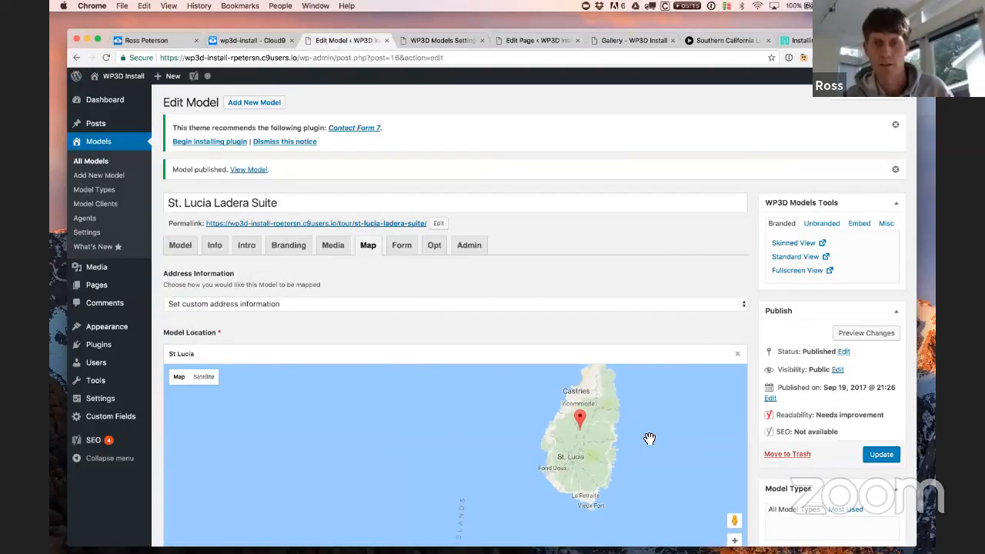
drag(730, 251, 675, 224)
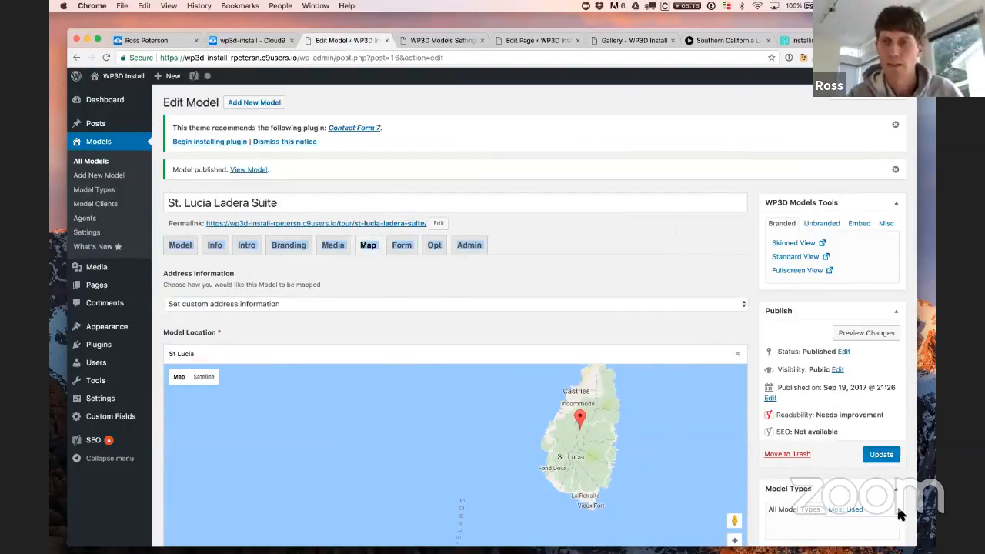
click(884, 456)
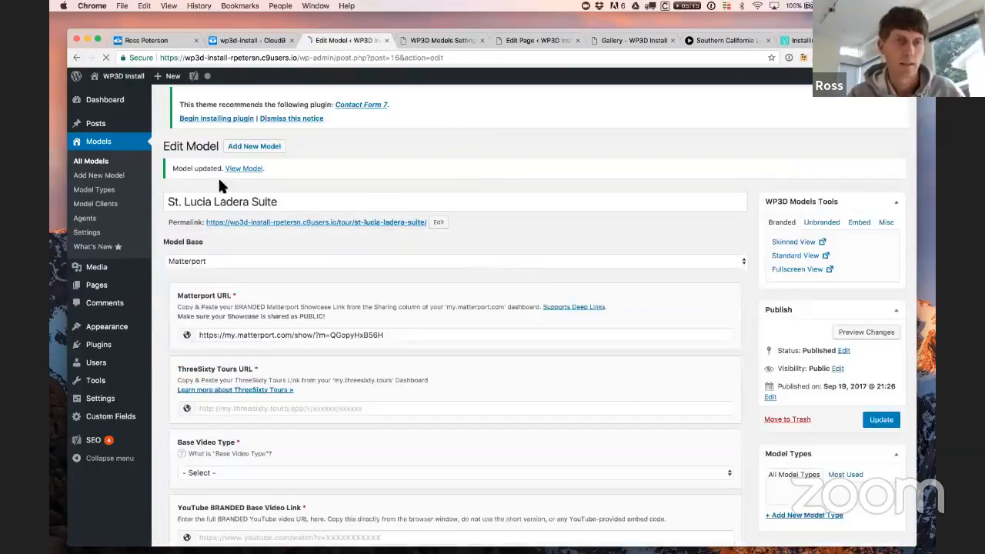
click(94, 164)
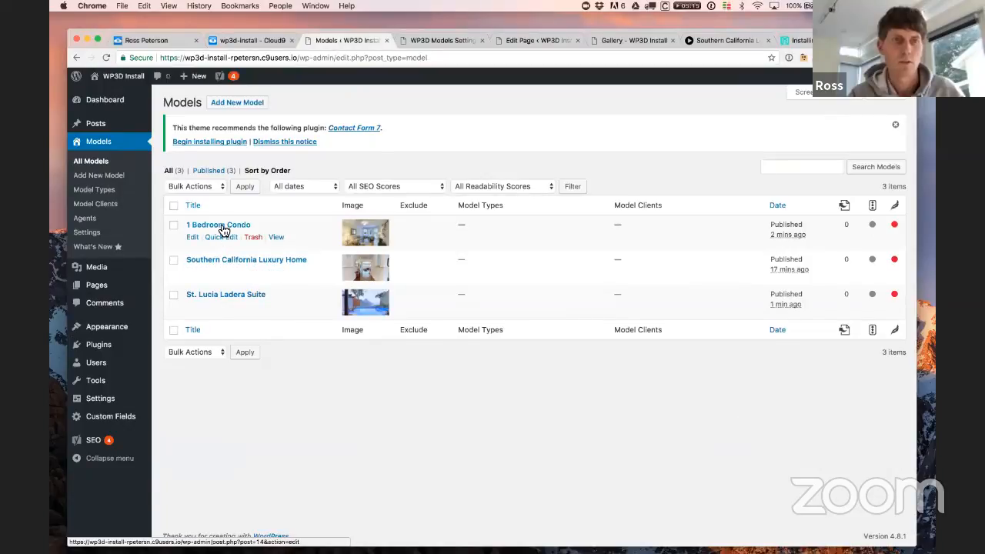
click(221, 226)
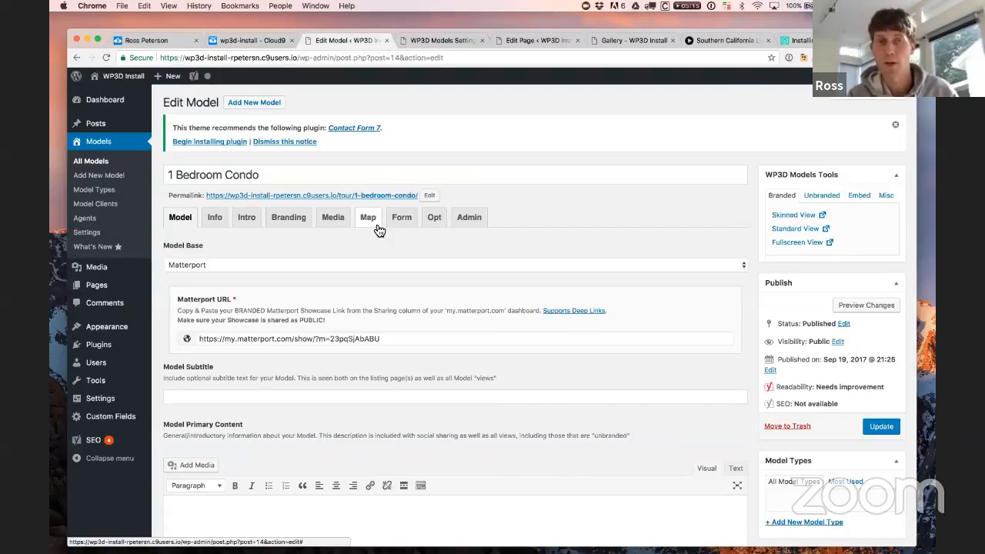
Step: Set the 1 Bedroom Condo's custom map address to San Francisco and update the model
click(368, 221)
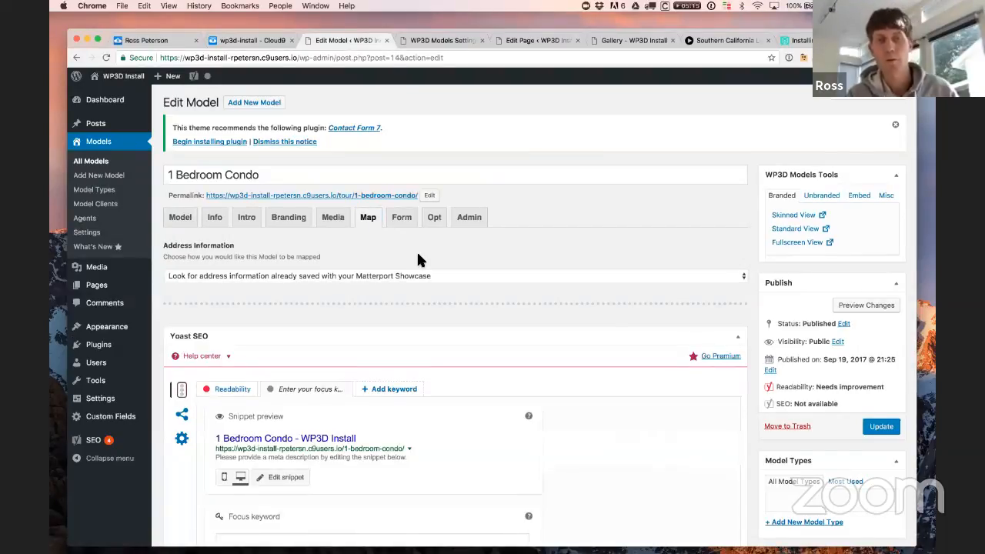
click(466, 282)
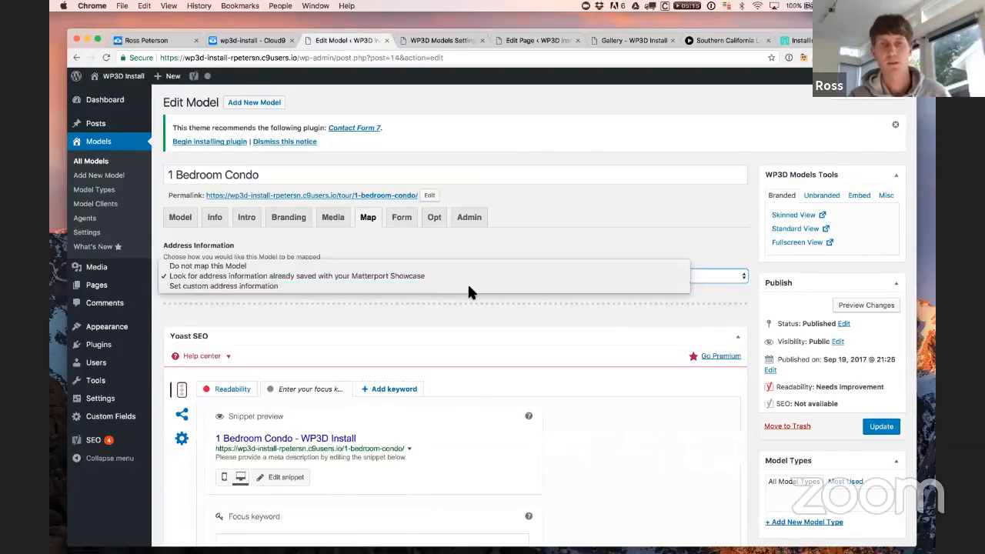
click(467, 286)
click(362, 331)
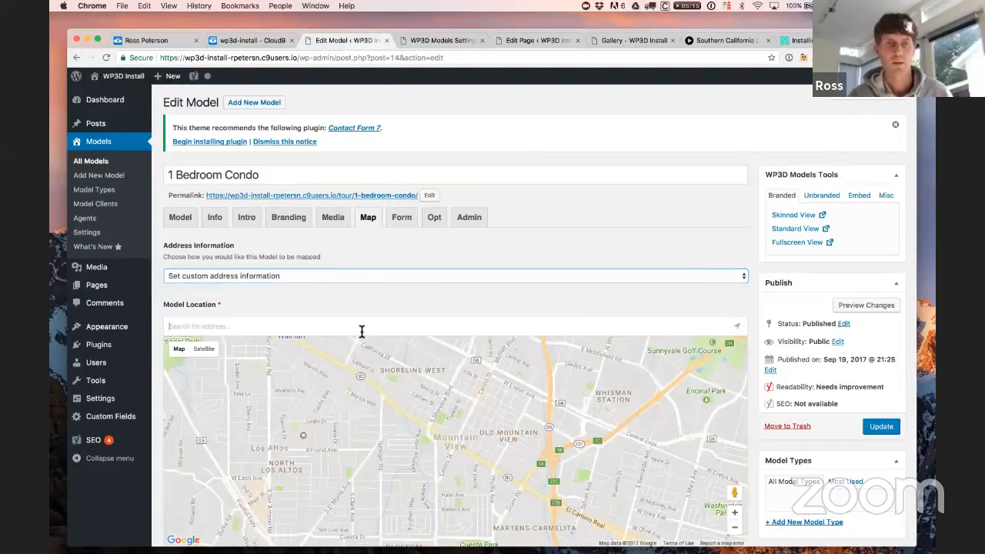
text(San Fra)
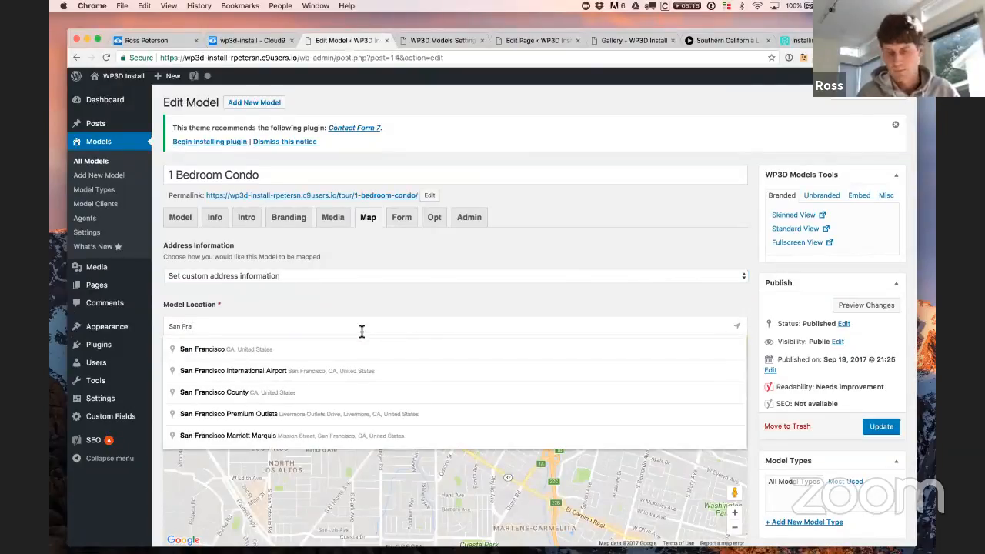
key(Down)
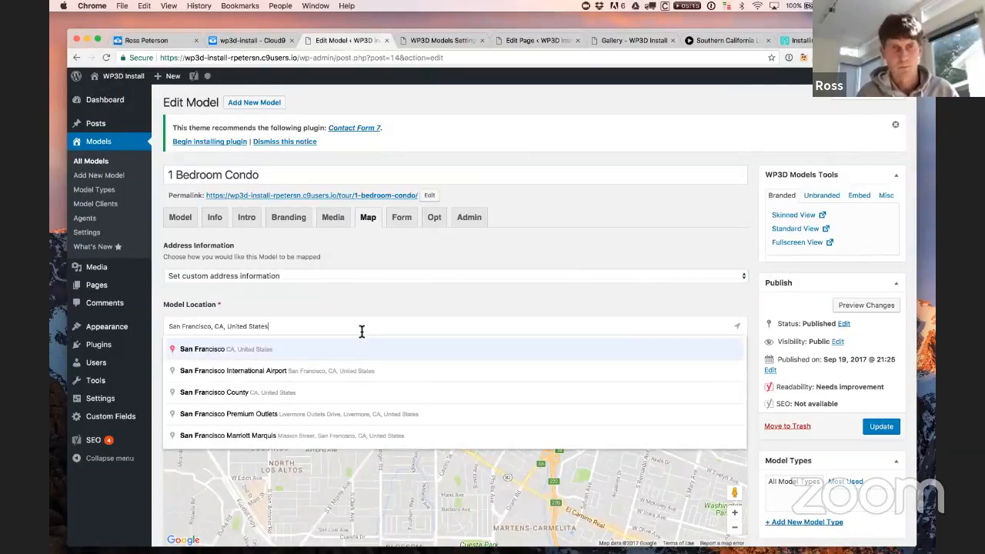
click(521, 348)
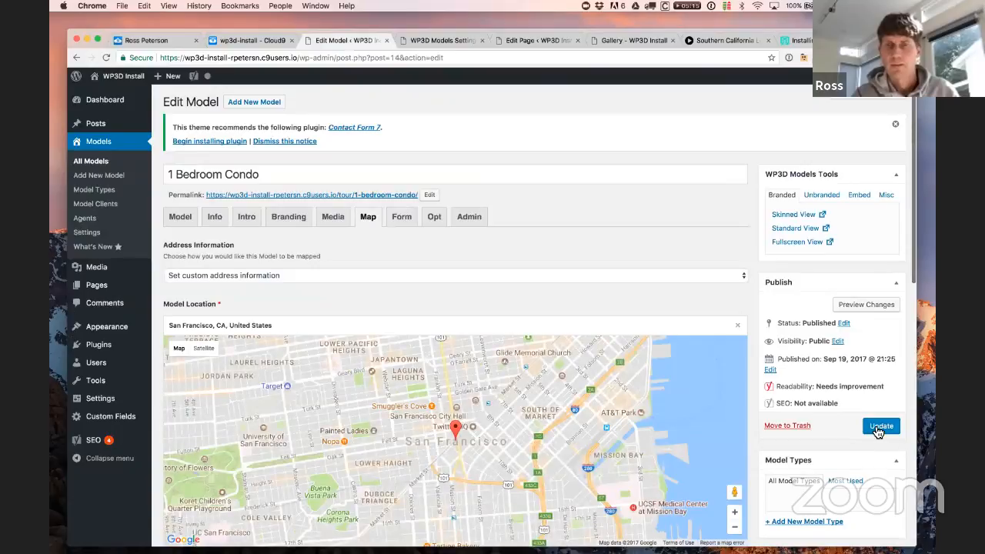
click(875, 428)
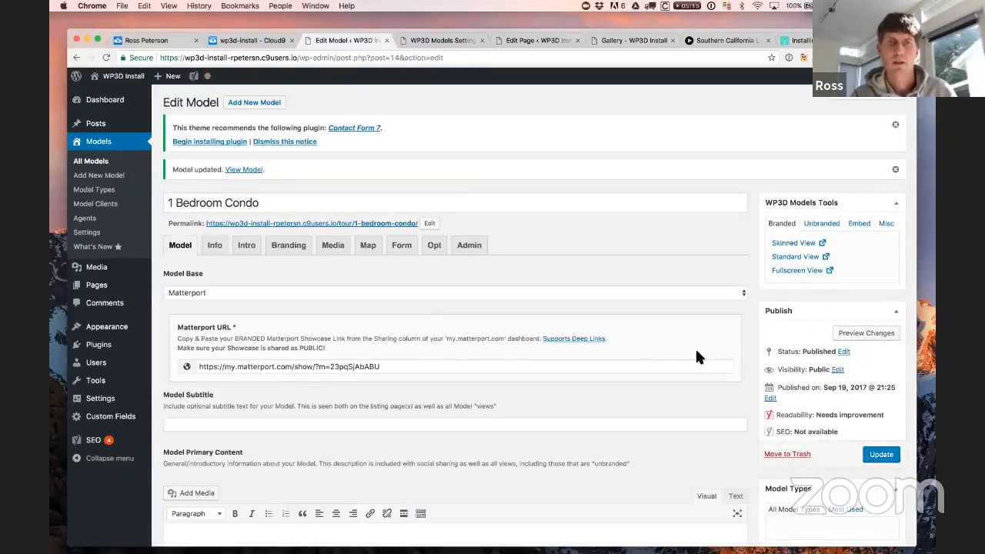
Step: Reload the Gallery page so its map shows all three pins
click(637, 43)
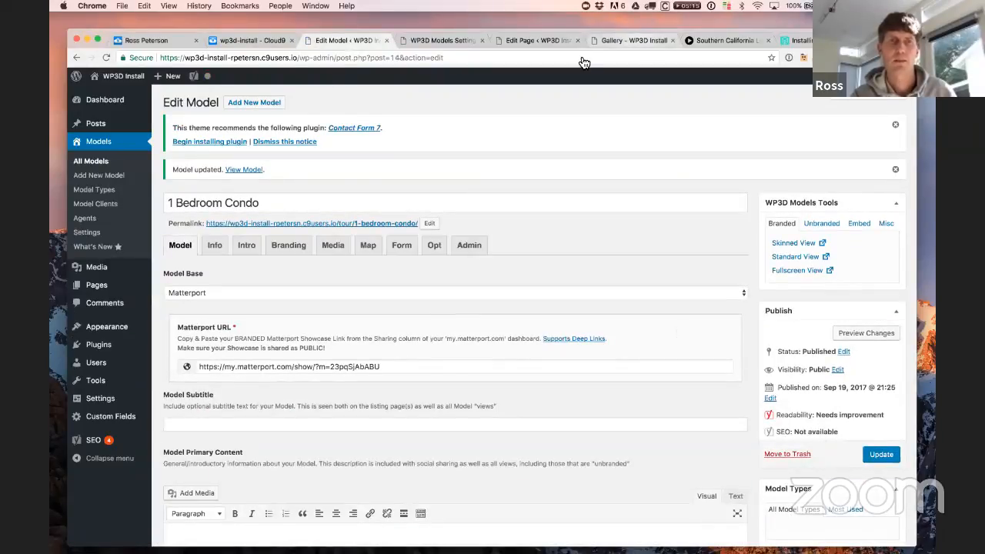
click(345, 58)
key(Return)
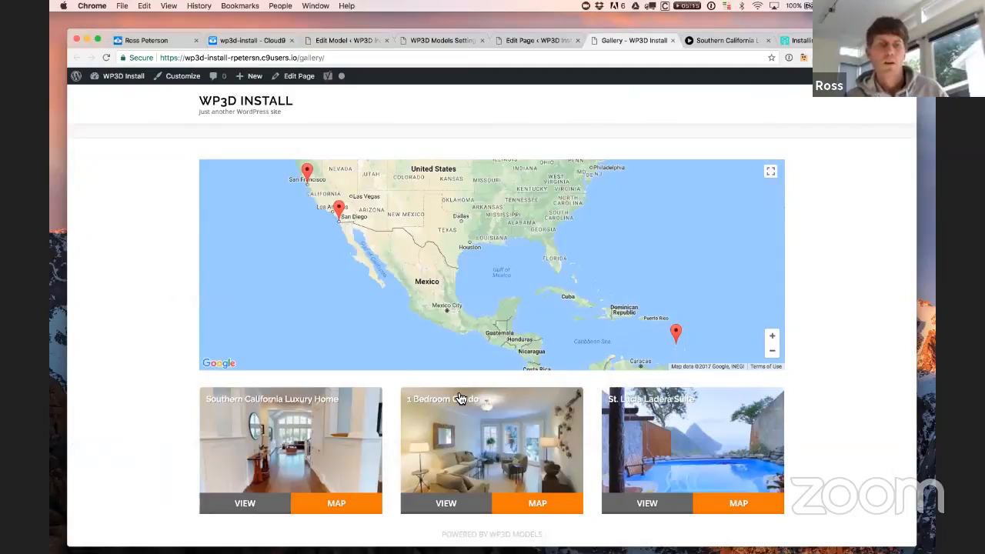
Step: Show the Southern California Luxury Home preview card on the Gallery map, glance at WP3D Models settings, and return
click(339, 506)
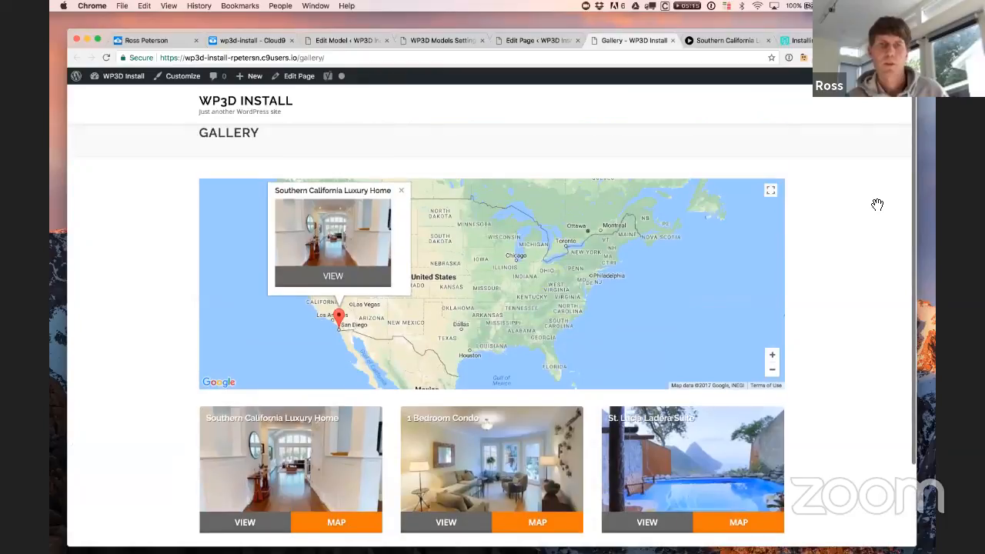
scroll(698, 350, down, 3)
scroll(324, 264, up, 2)
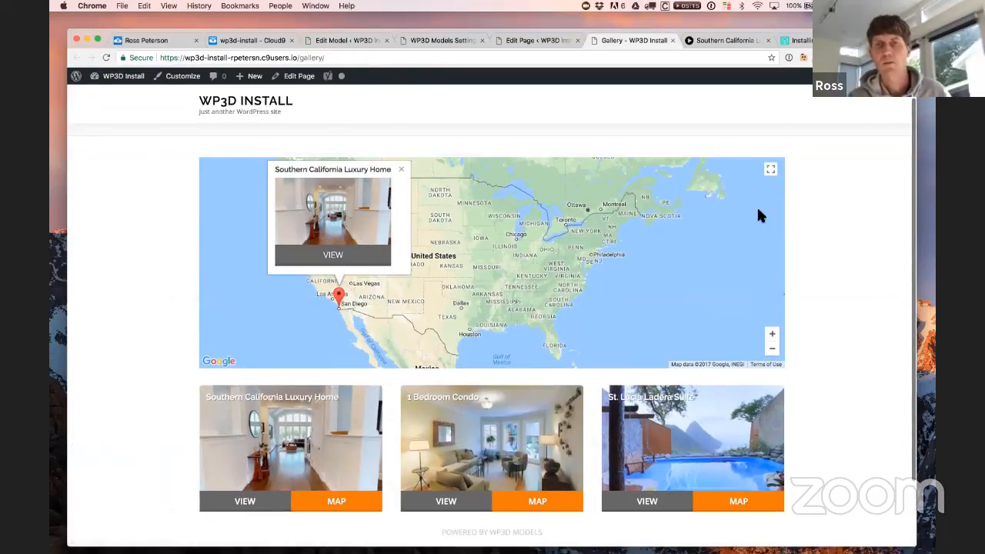
scroll(830, 331, up, 1)
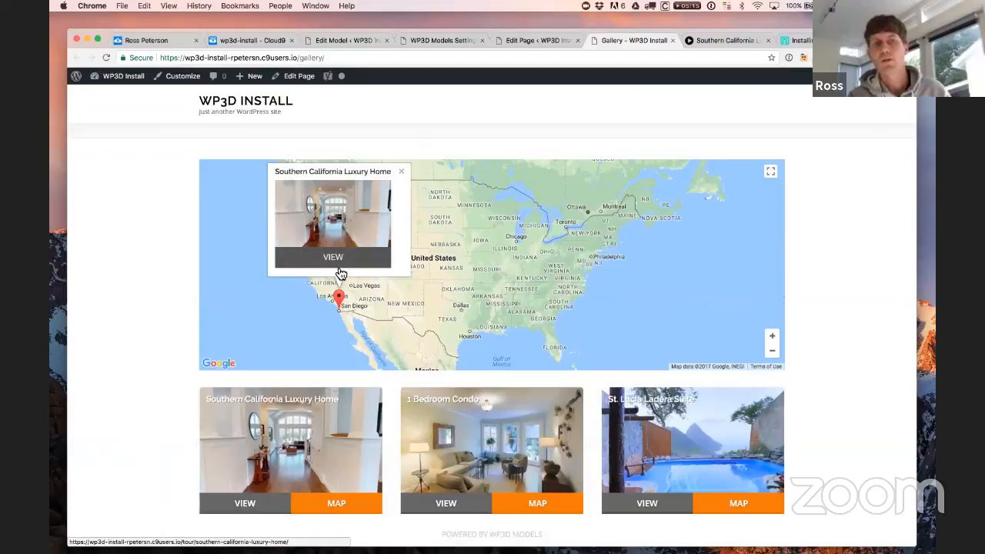
click(446, 40)
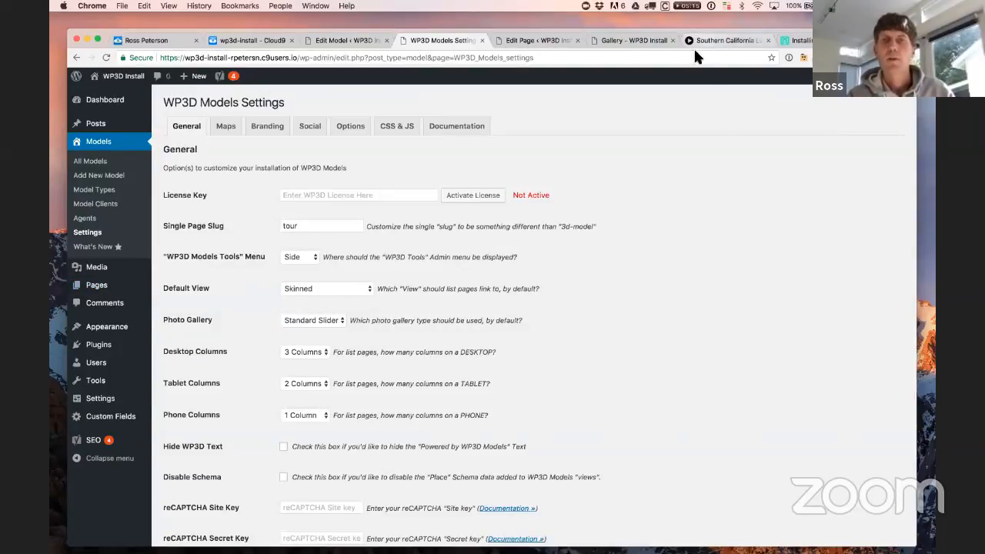
click(618, 41)
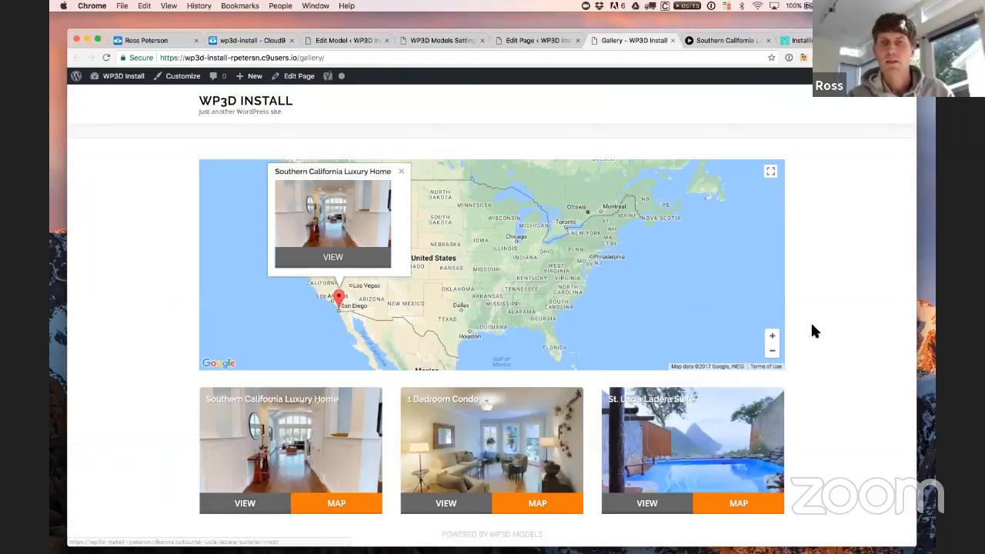
Step: Preview the 1 Bedroom Condo and St. Lucia Ladera Suite tour pages, returning to the Gallery after each
click(444, 424)
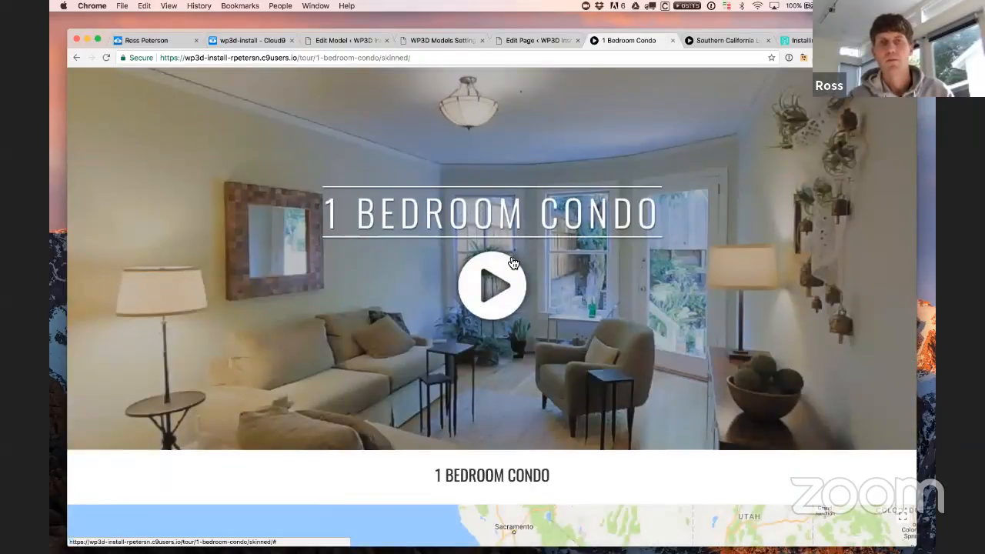
click(77, 57)
click(665, 450)
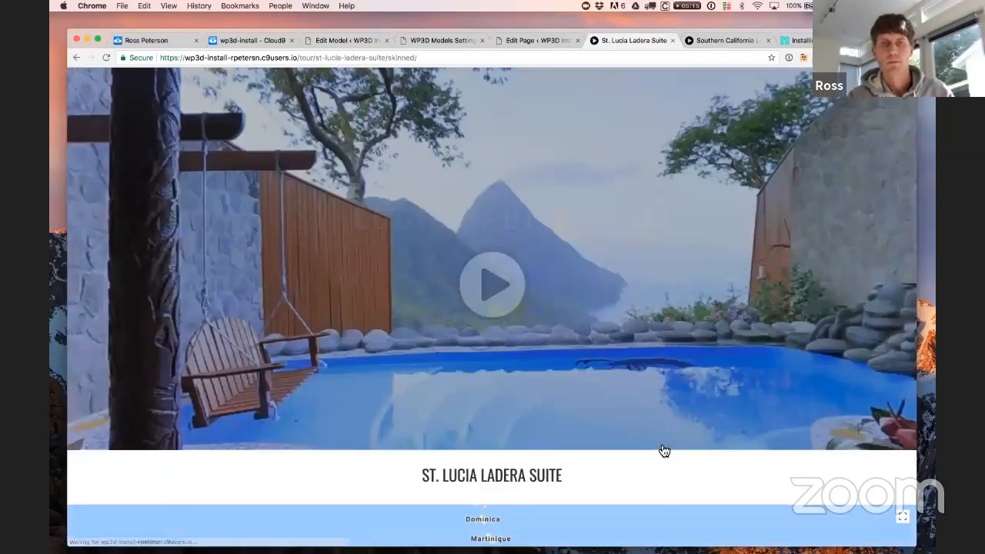
scroll(869, 391, down, 3)
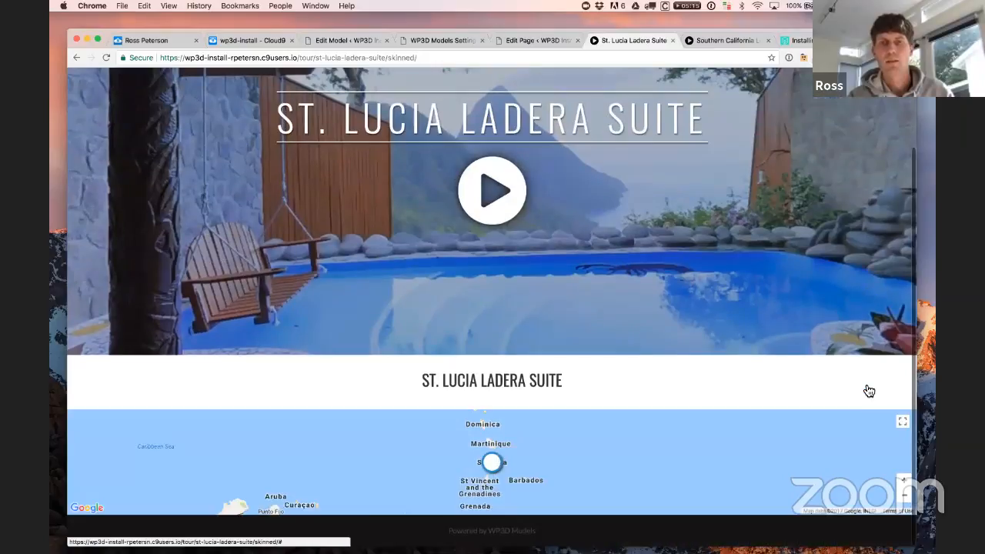
scroll(650, 327, up, 3)
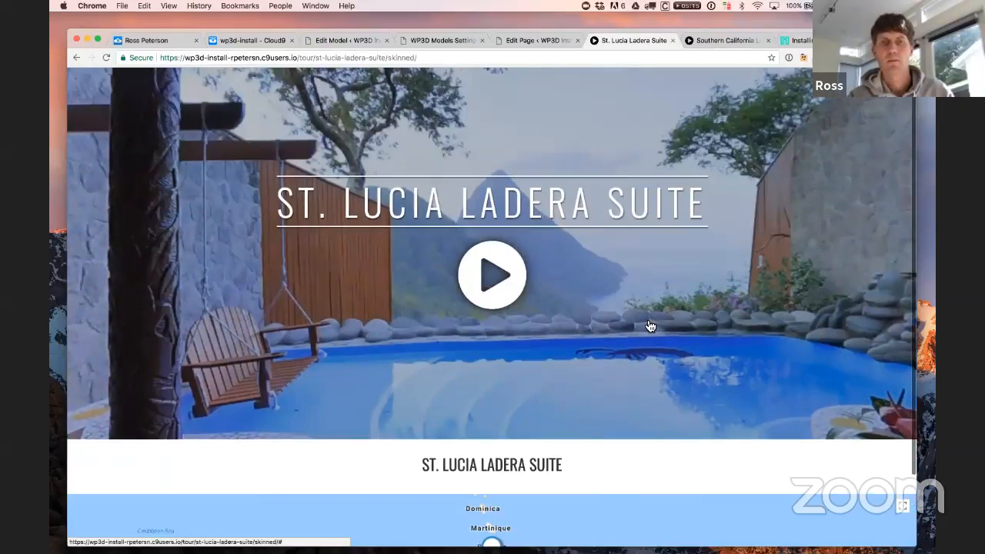
click(76, 58)
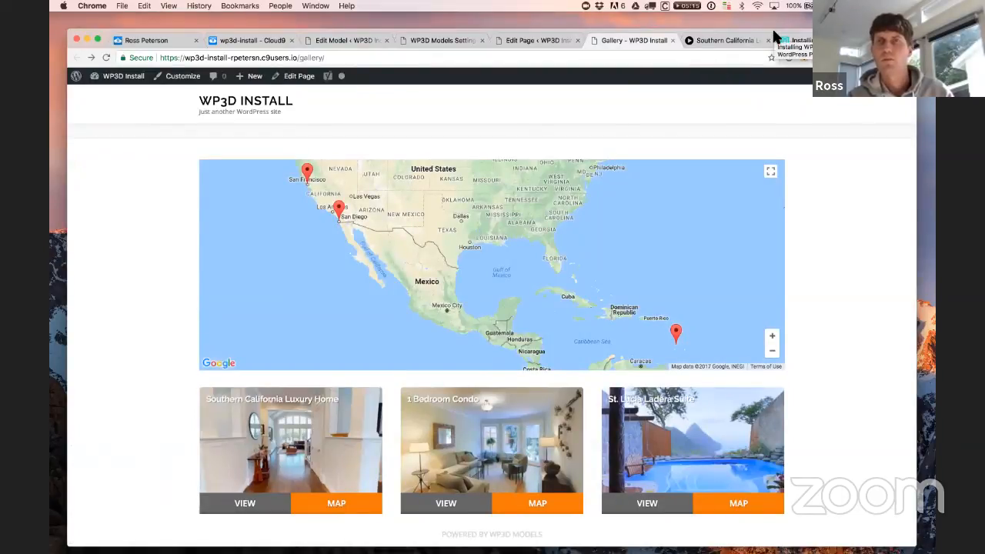
drag(772, 27, 769, 22)
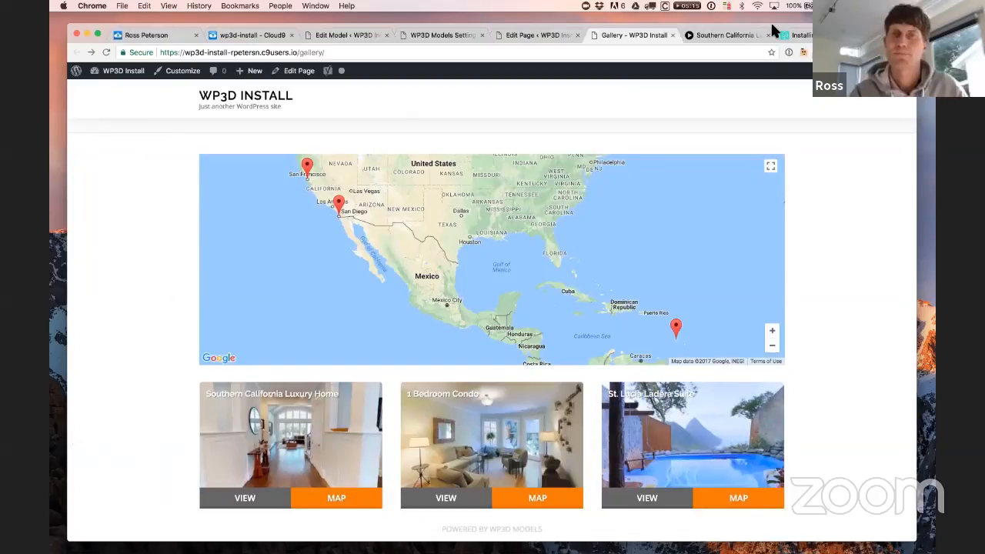
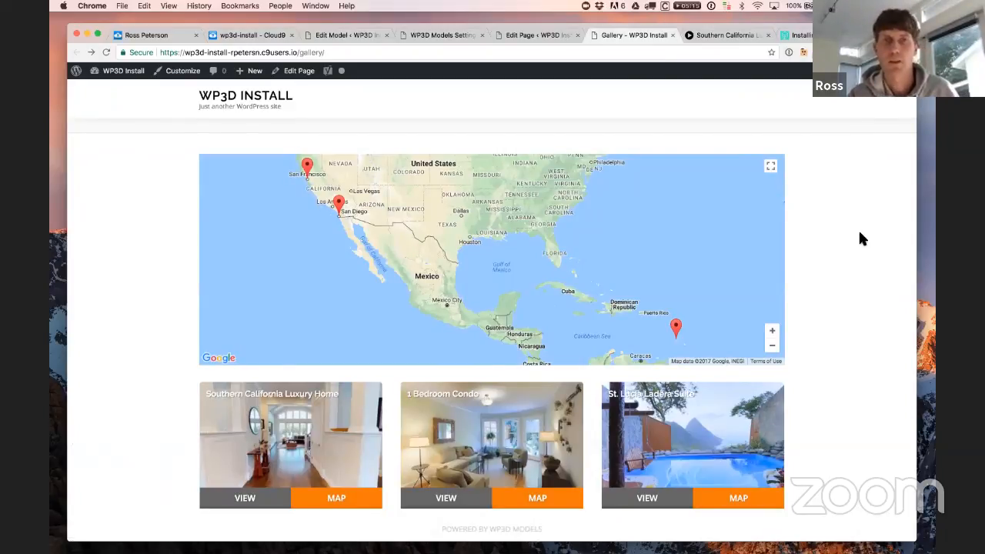
Step: Look over the Gallery editor, All Pages and the three-model Models list, then open the WP3D docs index
click(516, 37)
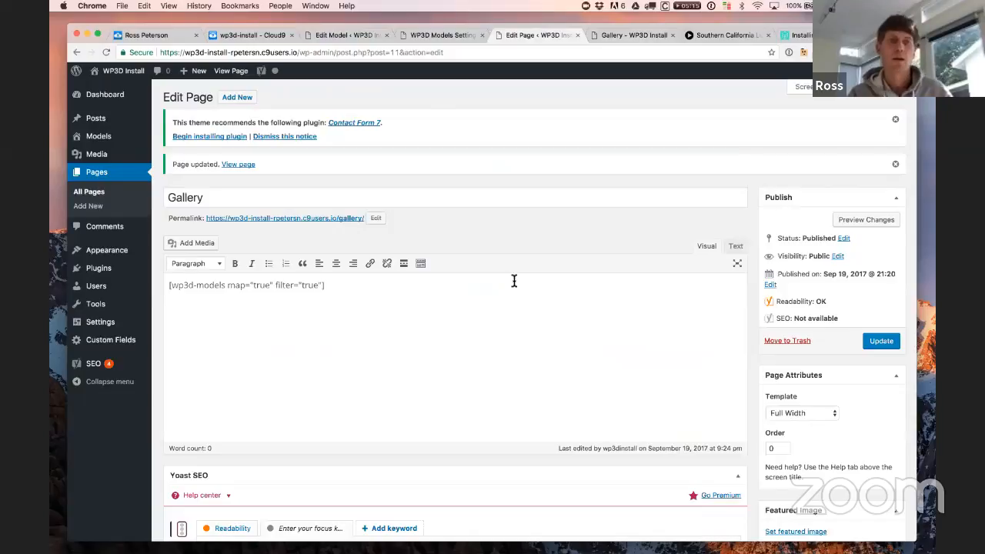
click(105, 197)
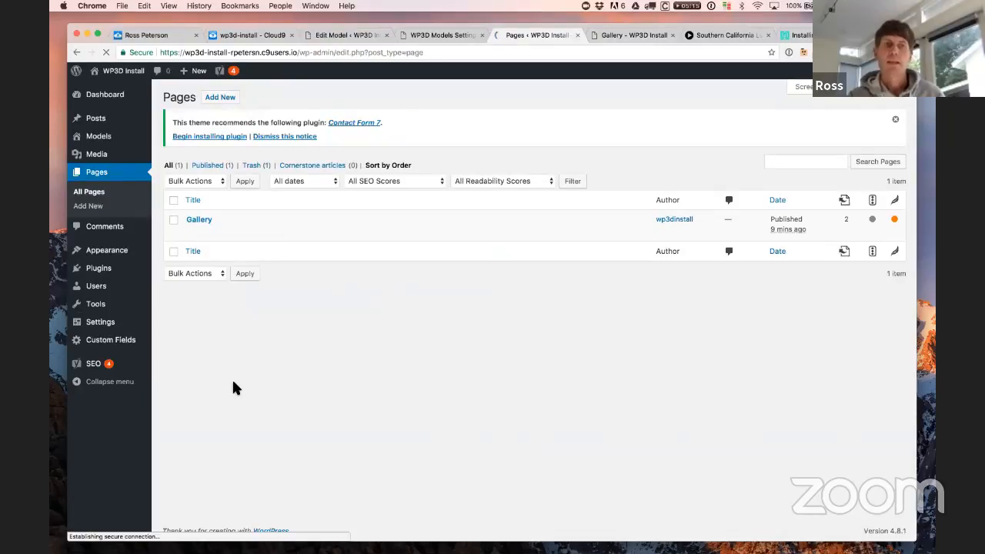
click(116, 137)
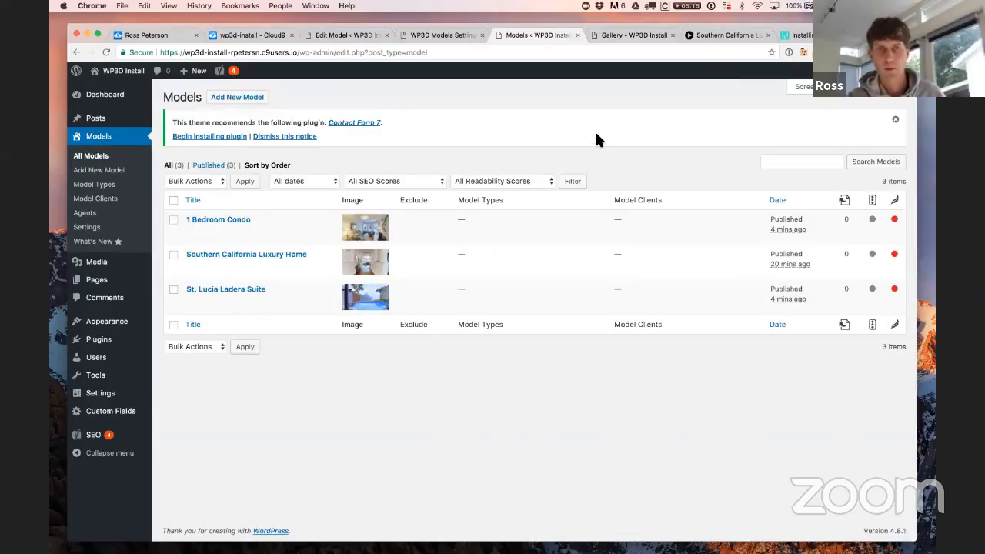
click(801, 35)
click(330, 115)
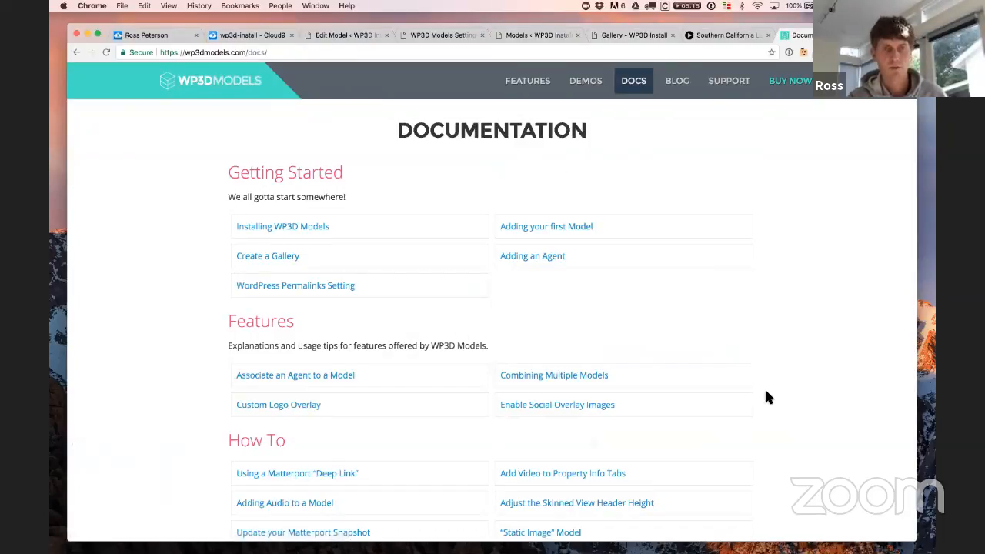
Step: Open the Default Shortcode documentation page and select its [wp3d-models] shortcode box
scroll(766, 399, down, 5)
scroll(764, 399, down, 3)
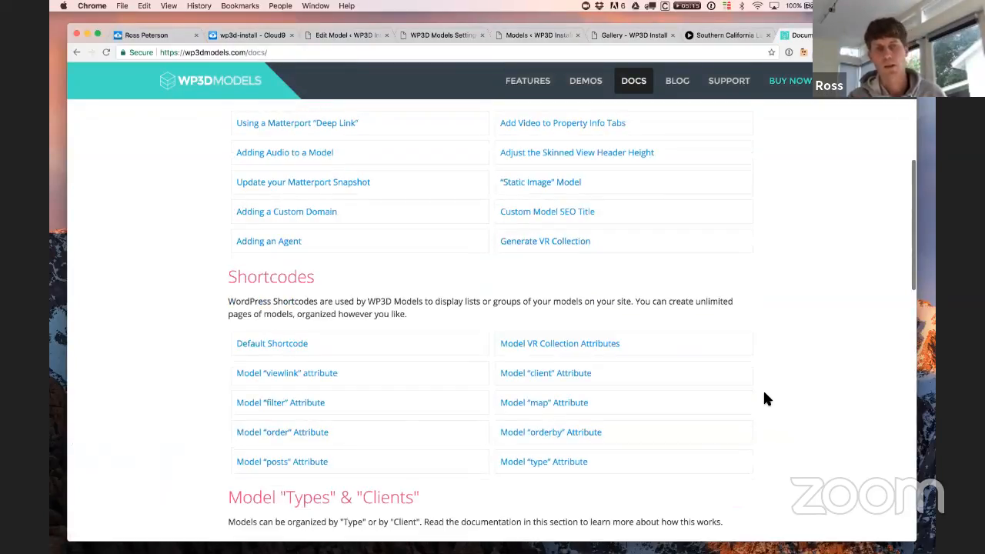
click(266, 347)
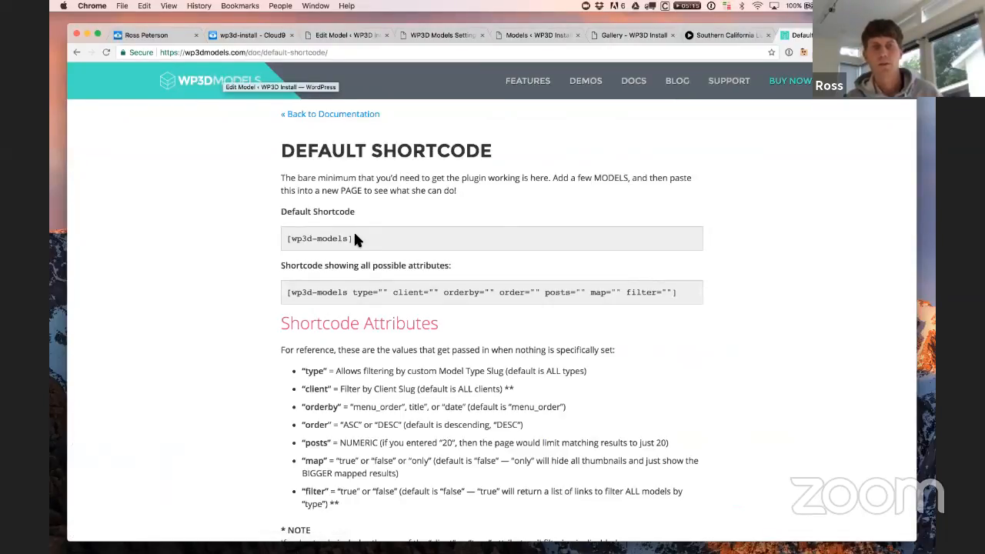
drag(354, 239, 262, 234)
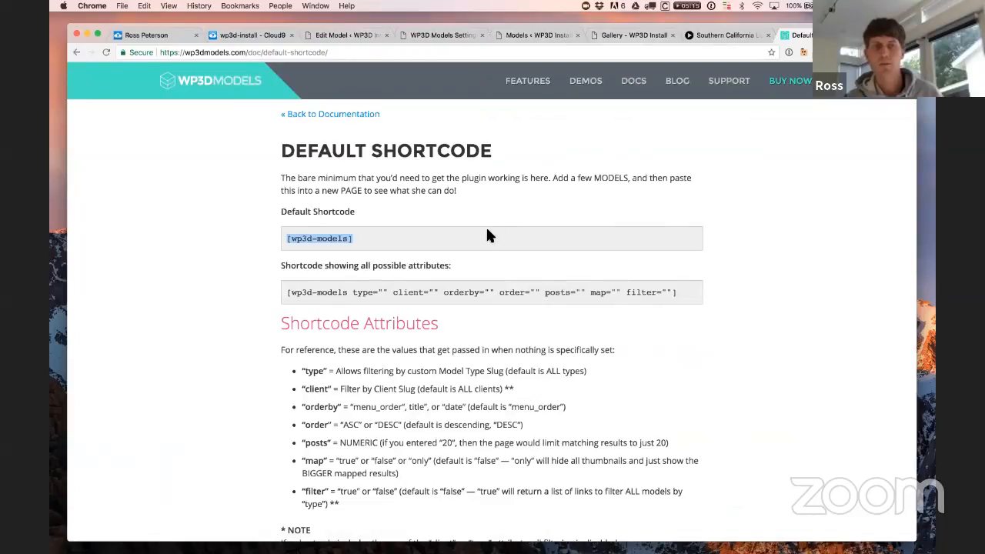
click(384, 237)
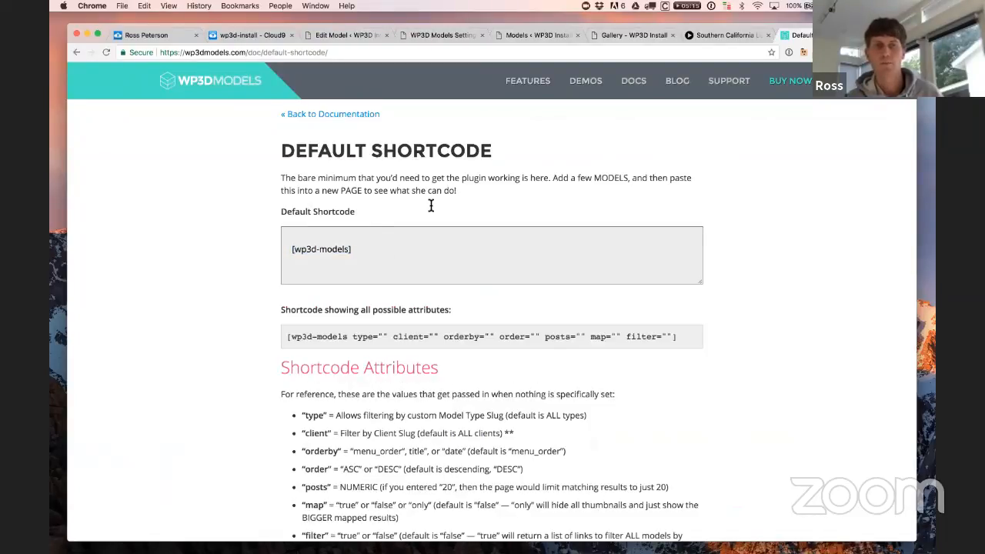
Step: Open the All Pages list in a new tab and start editing the Gallery page
click(605, 35)
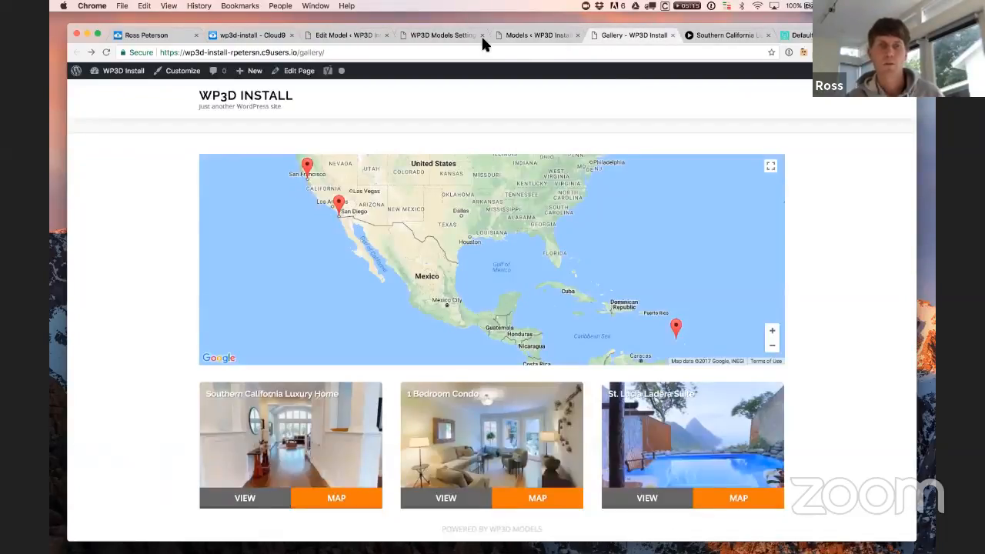
click(346, 34)
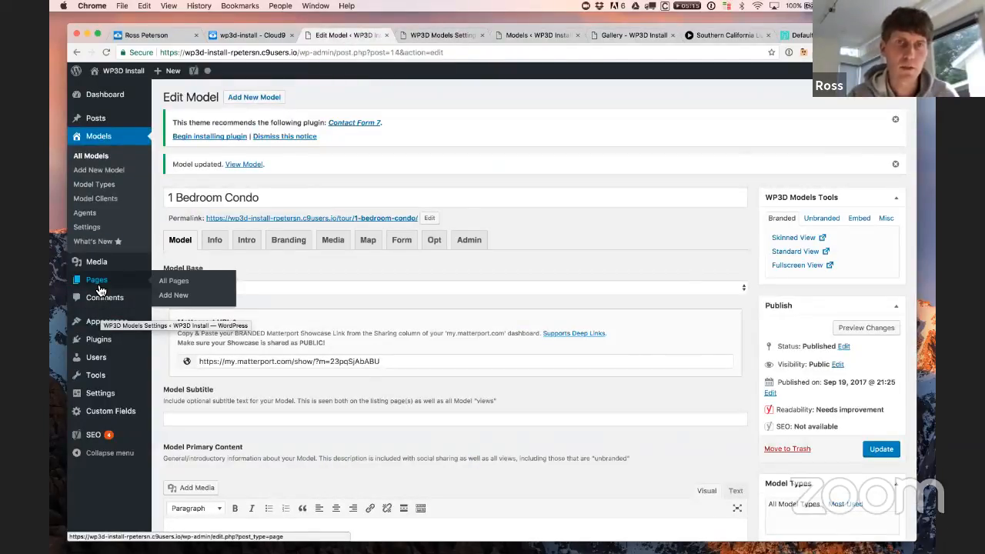
right_click(164, 282)
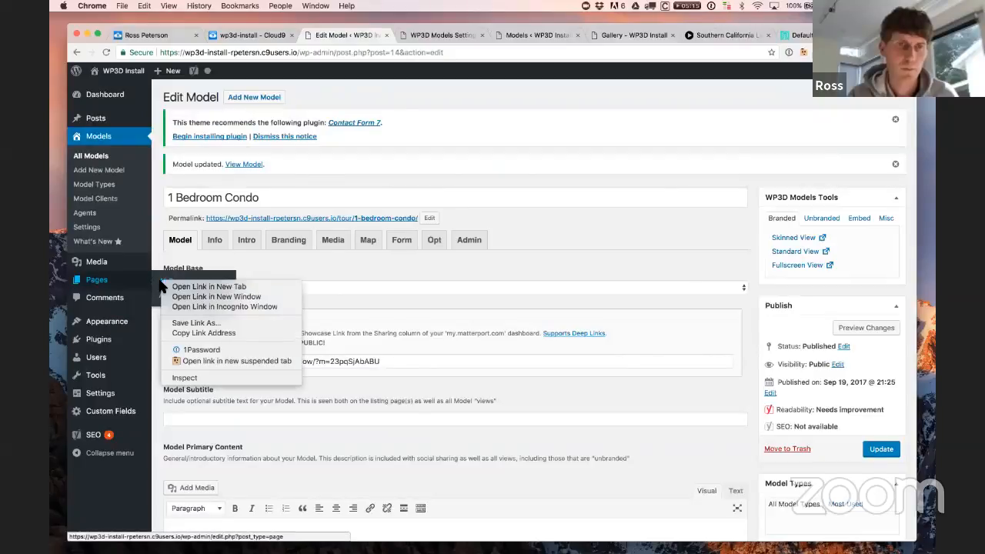
click(185, 286)
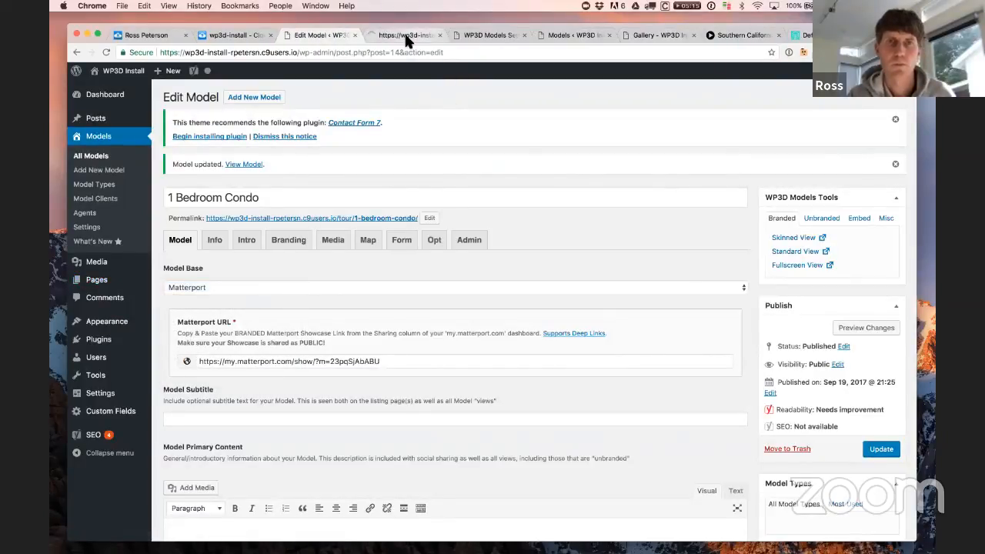
click(395, 36)
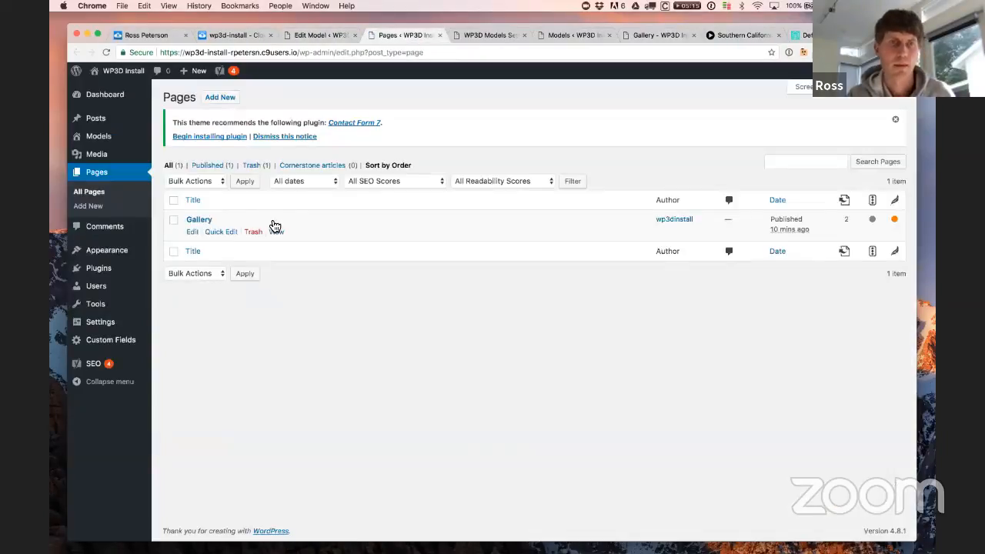
click(194, 231)
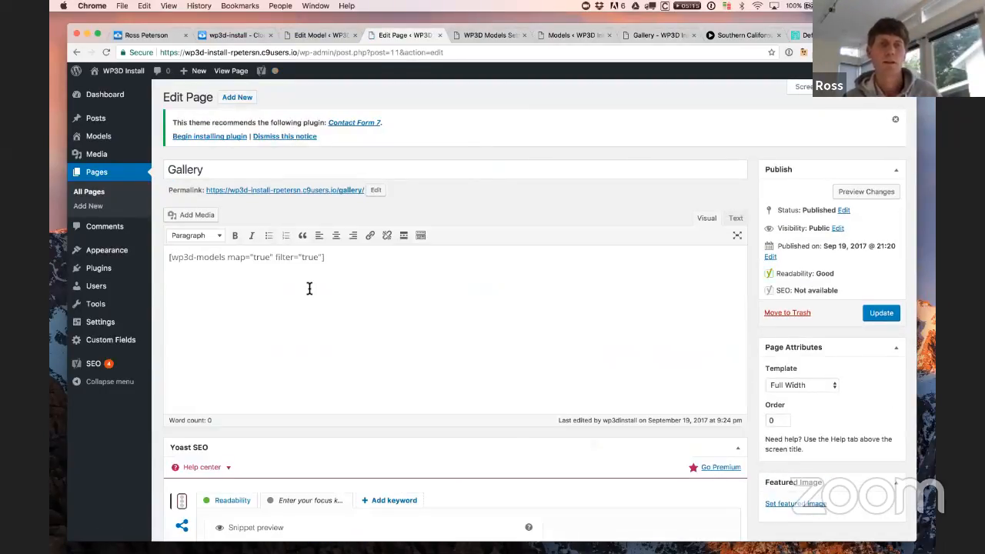
Step: Delete the map and filter attributes from the shortcode, then undo to restore them
drag(227, 260, 320, 260)
key(BackSpace)
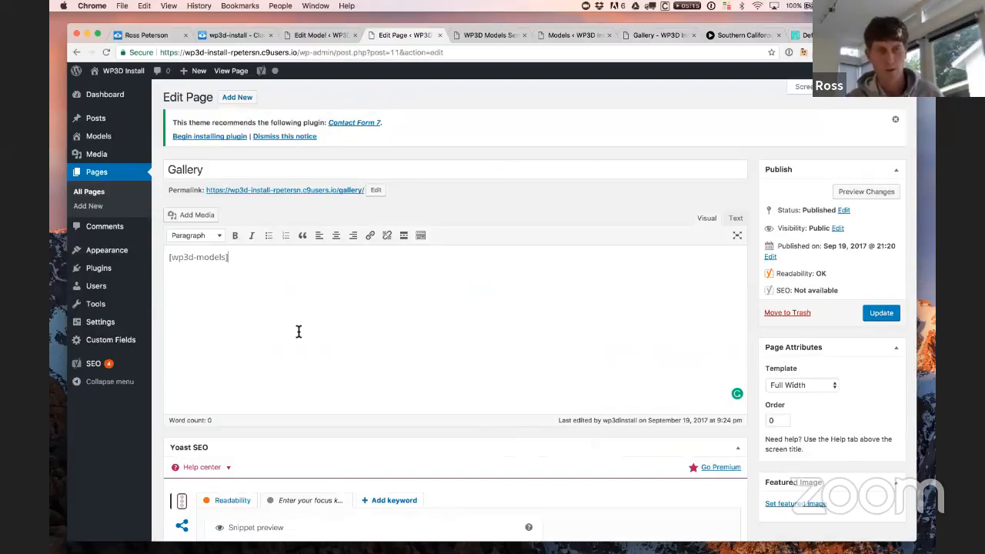
key(super+z)
click(232, 260)
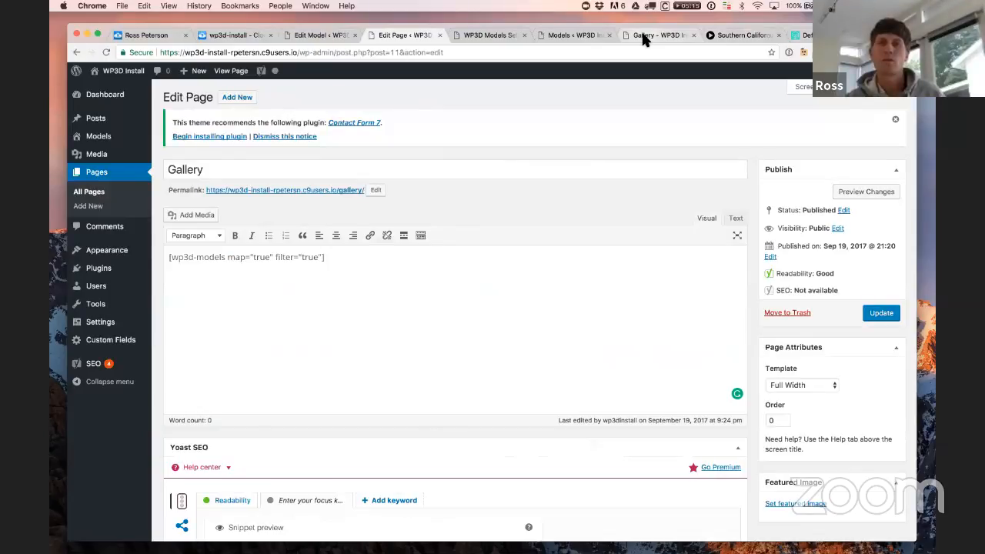
click(800, 34)
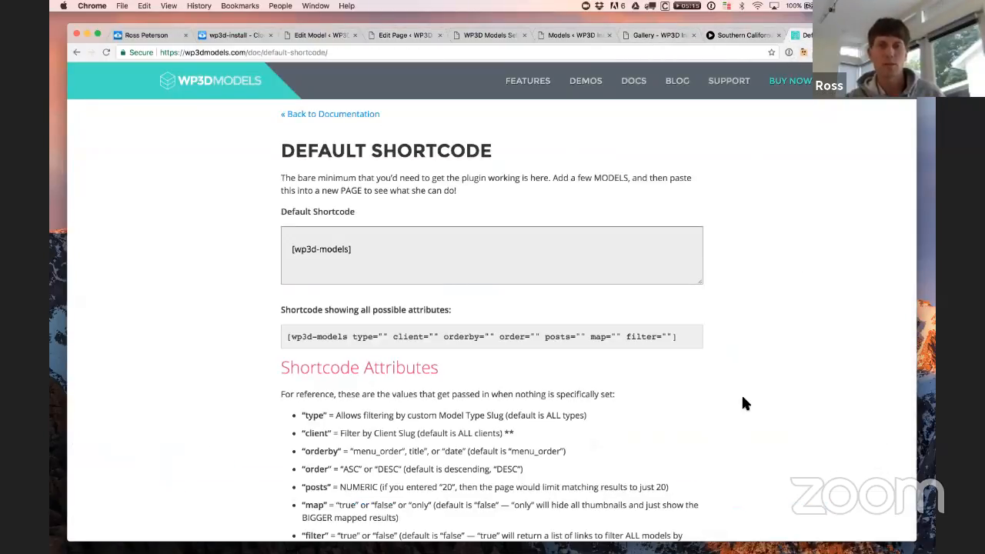
scroll(398, 451, down, 5)
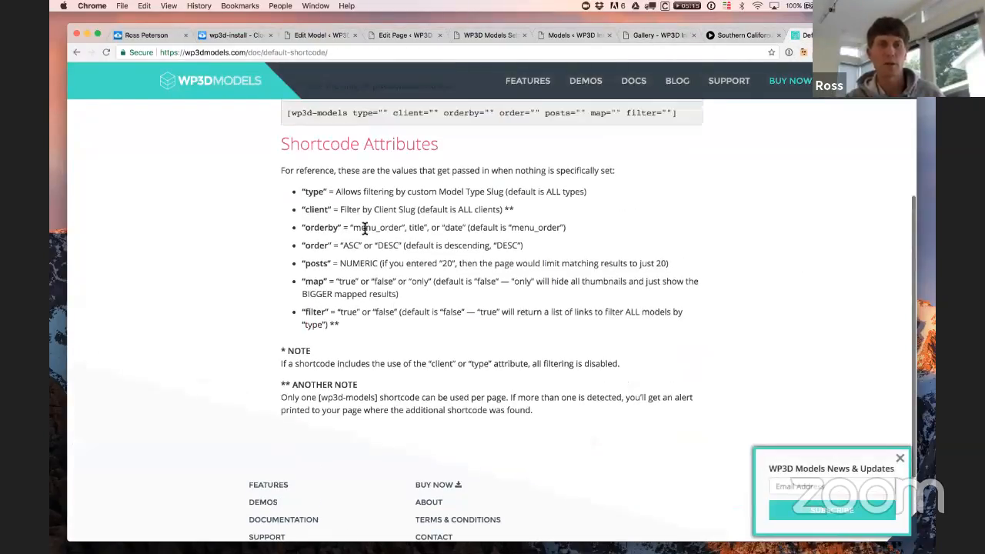
scroll(393, 231, up, 1)
scroll(435, 327, up, 2)
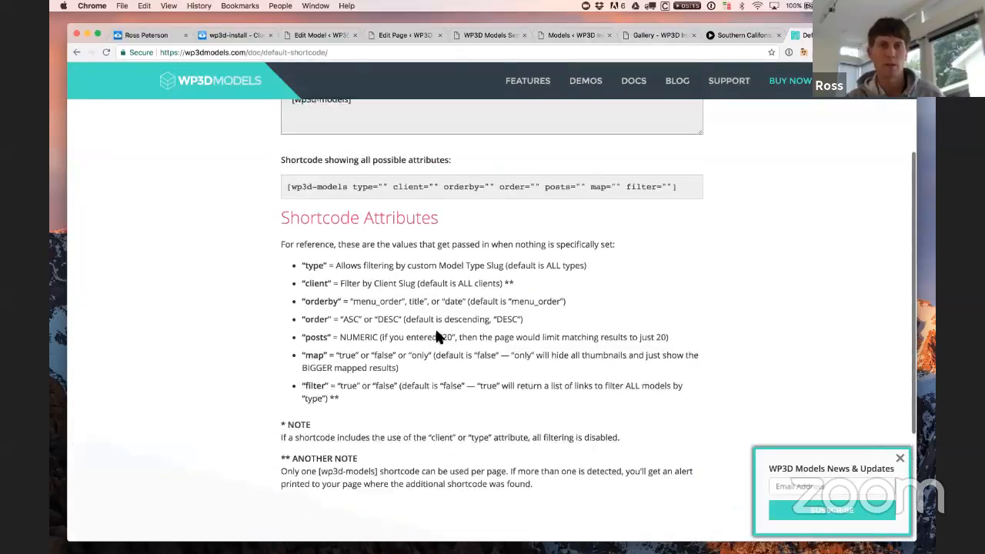
scroll(204, 291, up, 5)
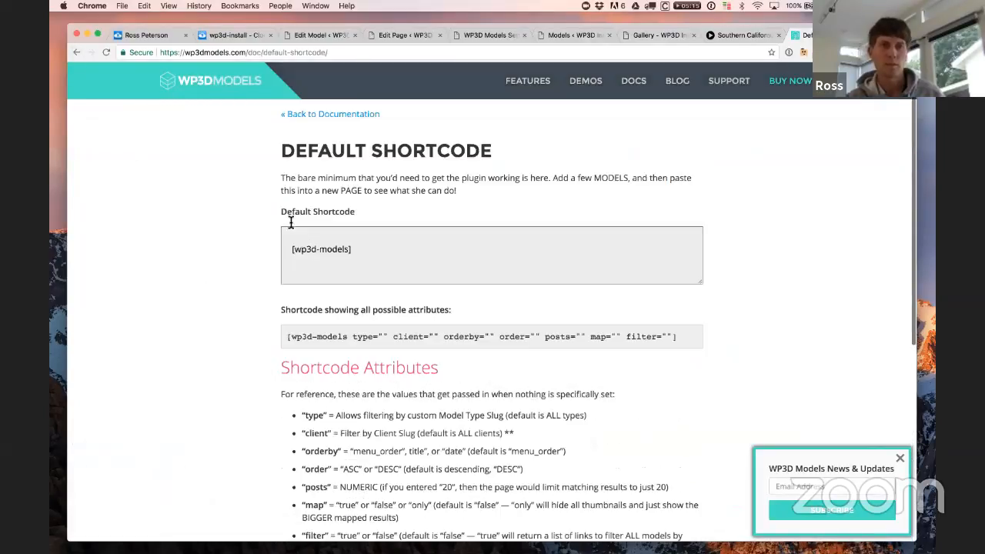
click(340, 113)
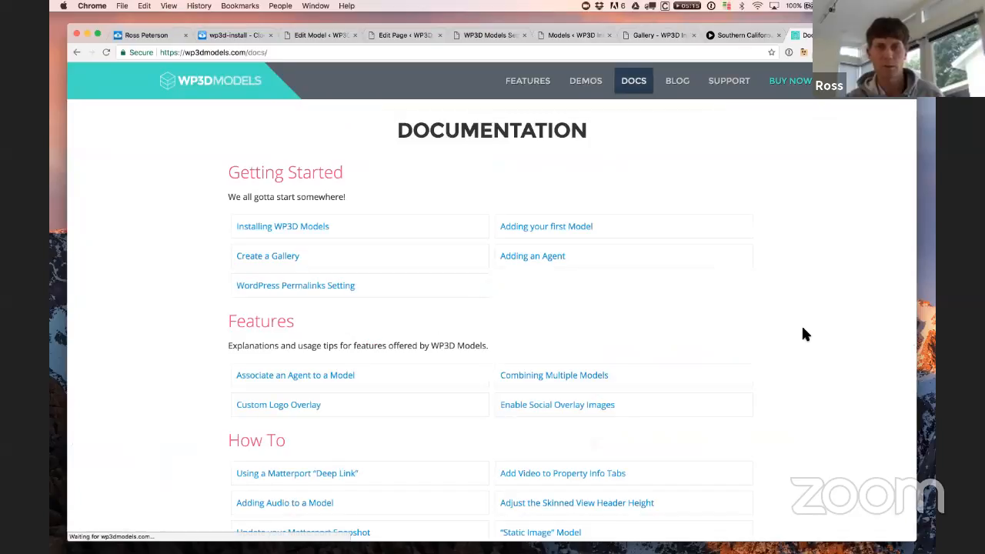
scroll(801, 327, down, 5)
scroll(801, 336, down, 5)
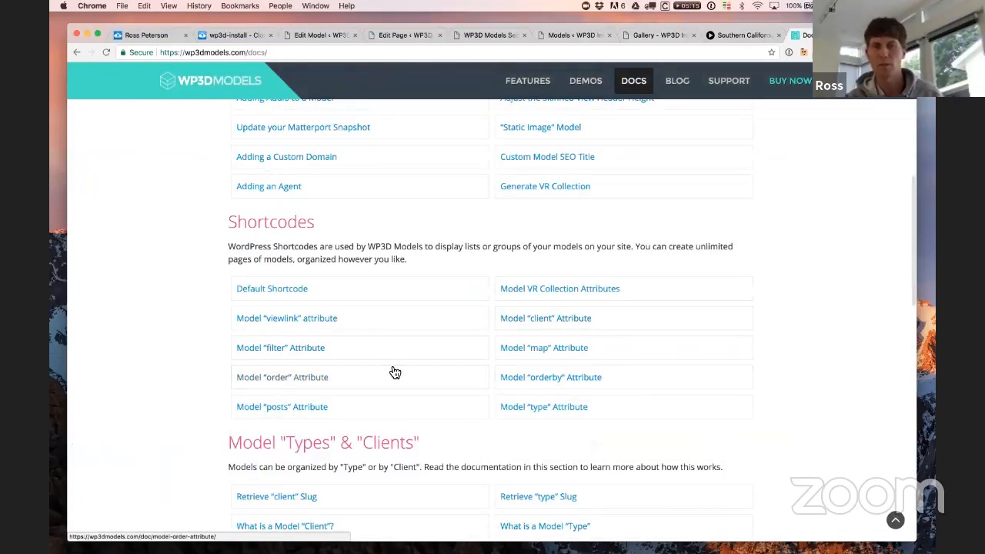
click(579, 354)
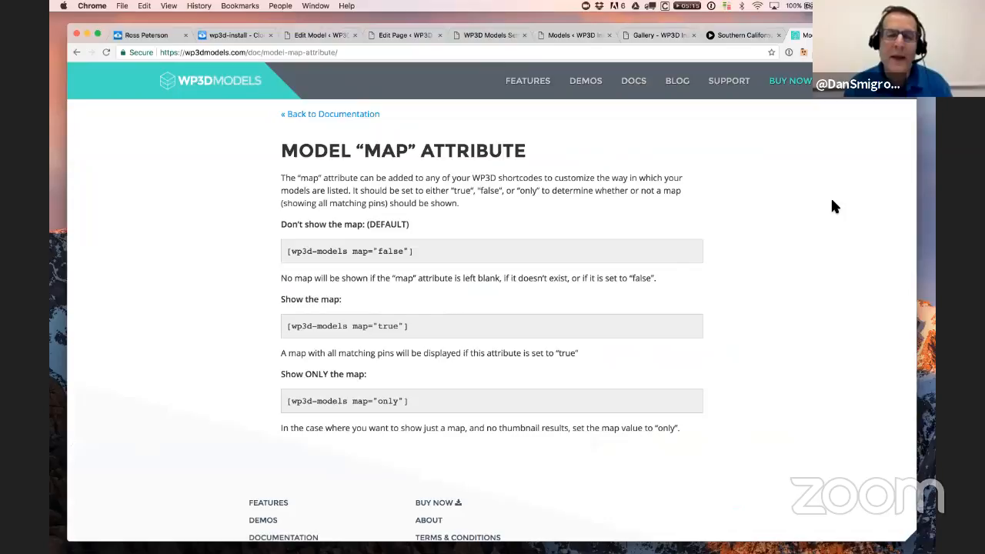
click(369, 116)
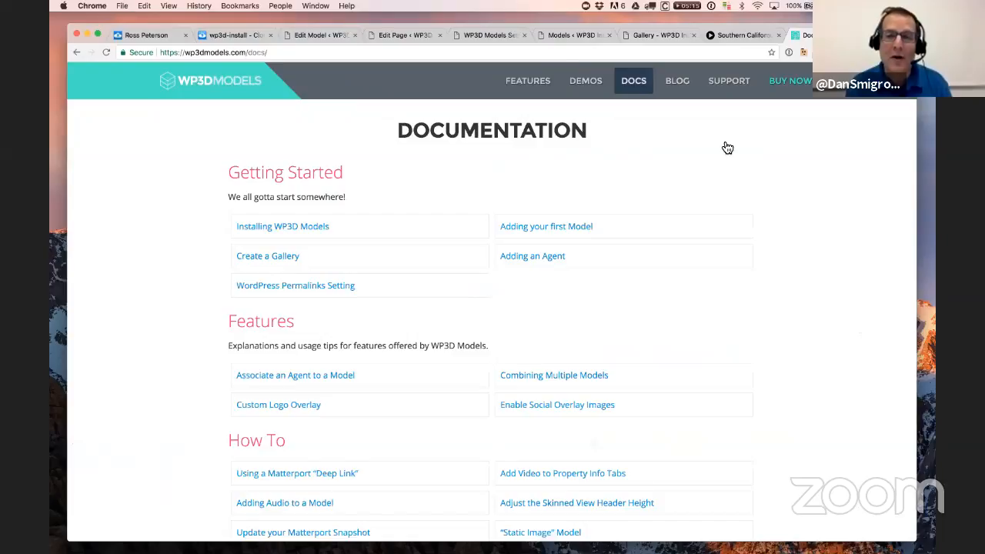
click(403, 36)
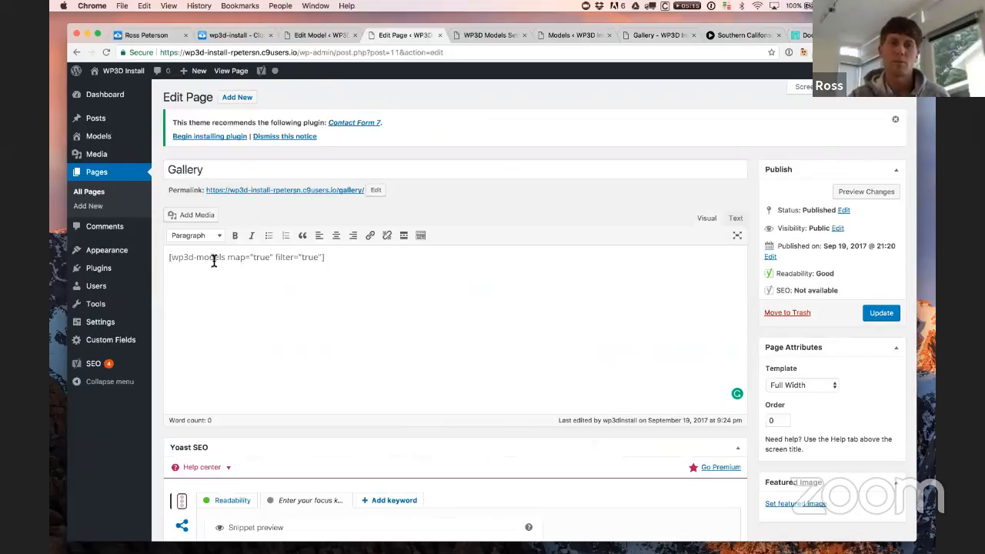
Step: Compare the Gallery shortcode with the live gallery's map and cards, then return to the 1 Bedroom Condo editor
triple_click(177, 260)
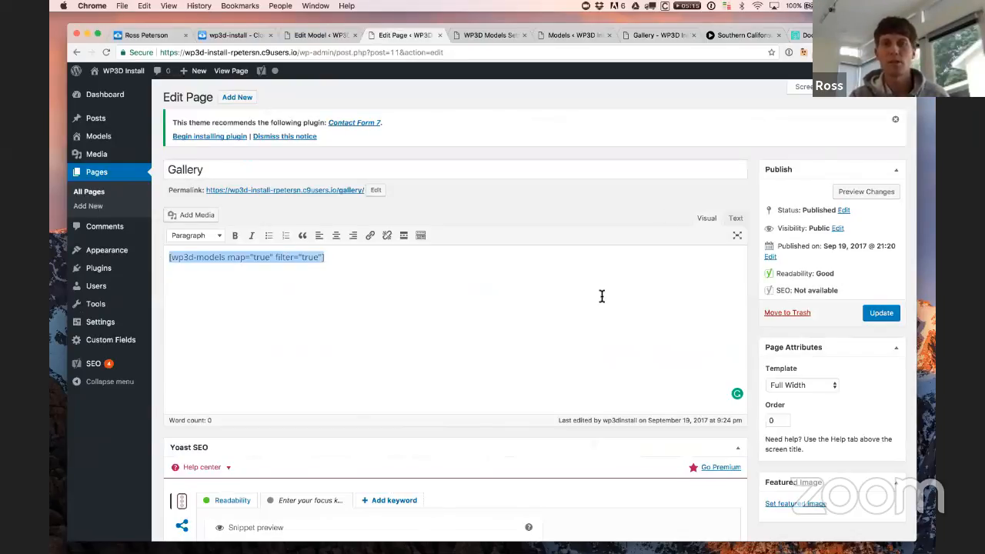
click(640, 36)
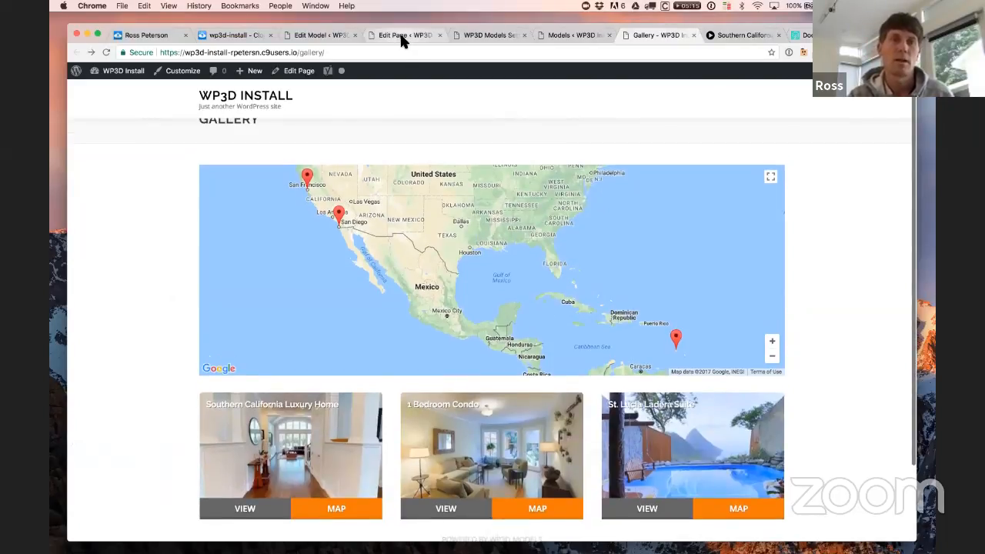
click(405, 37)
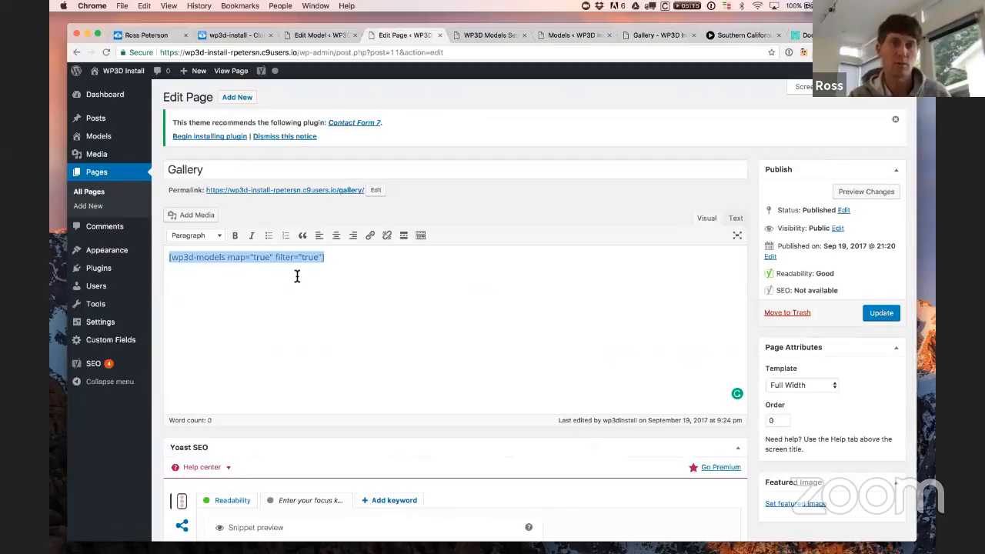
click(309, 34)
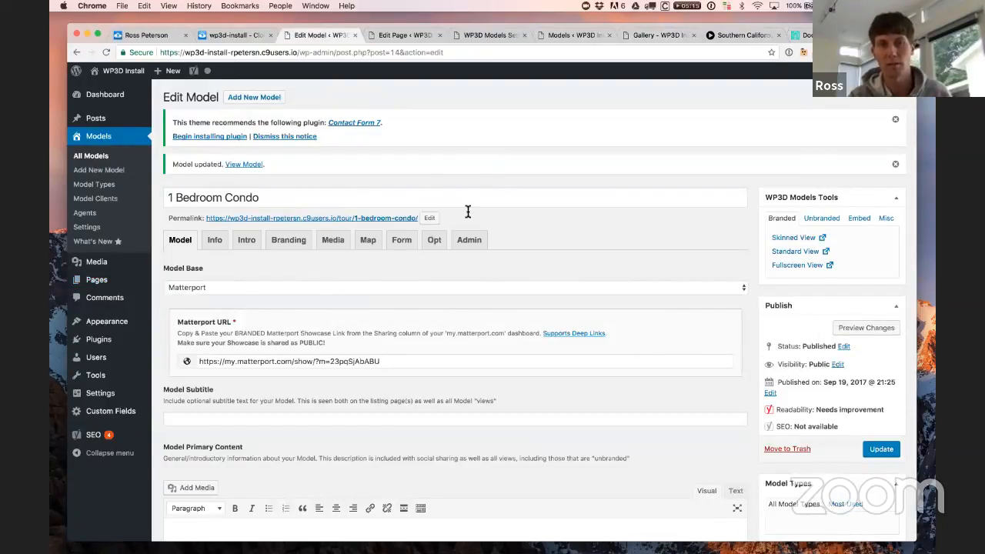
Step: Add Condos and Residential model types to the 1 Bedroom Condo and update it
scroll(716, 383, down, 2)
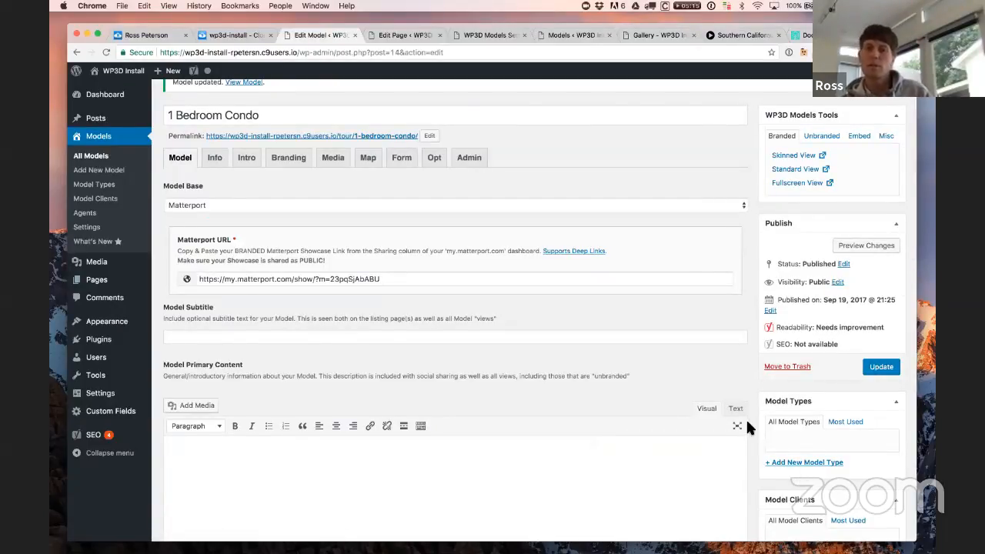
scroll(745, 418, down, 4)
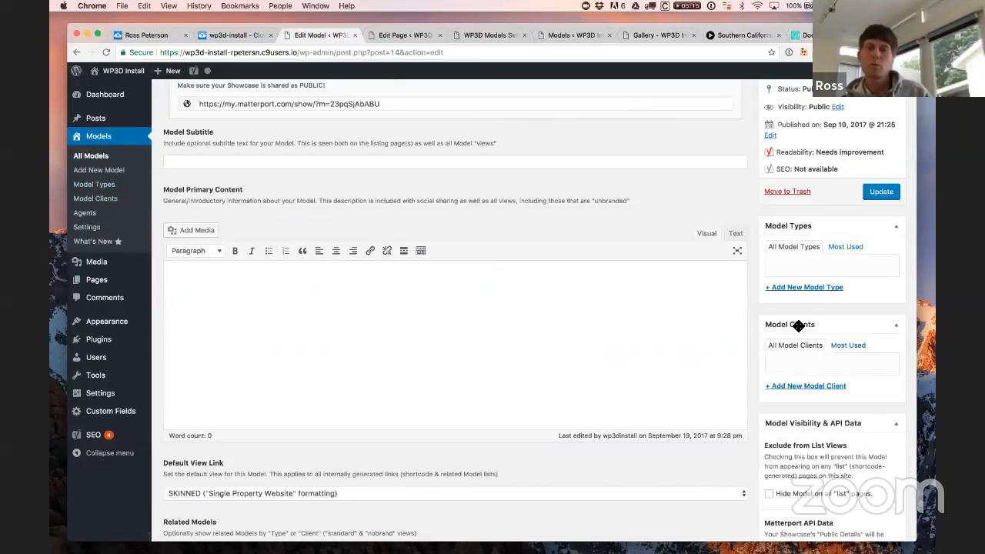
scroll(455, 280, up, 5)
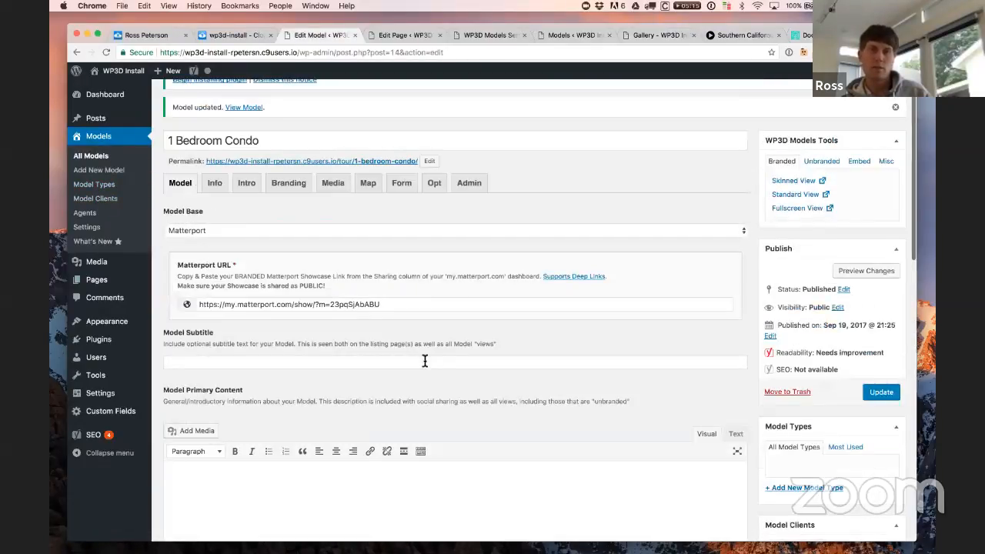
scroll(832, 462, down, 4)
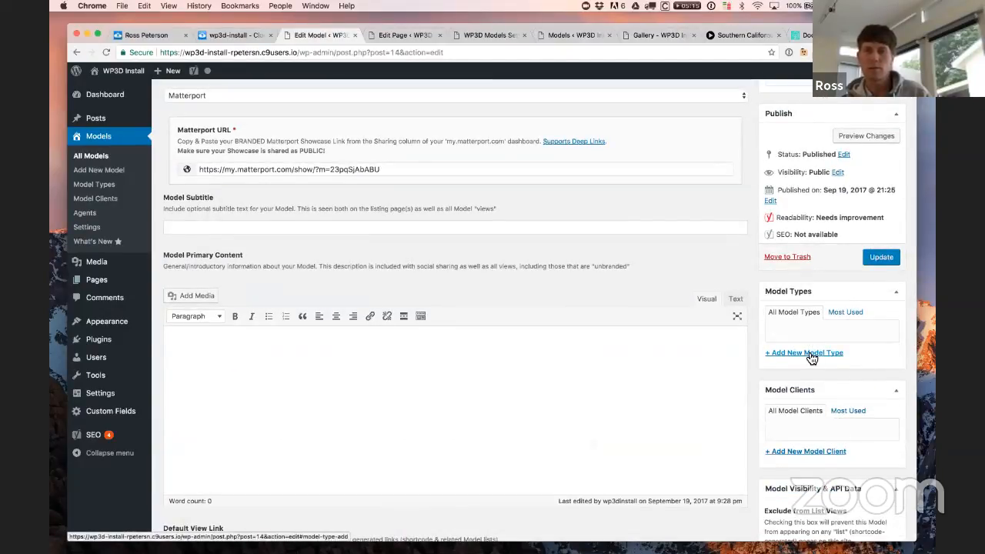
click(812, 354)
text(C)
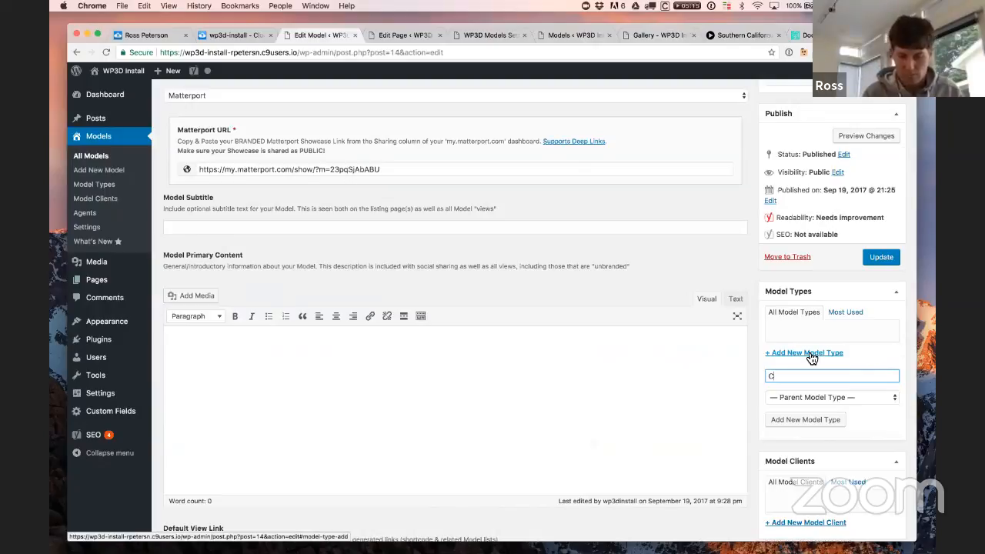
text(ondos)
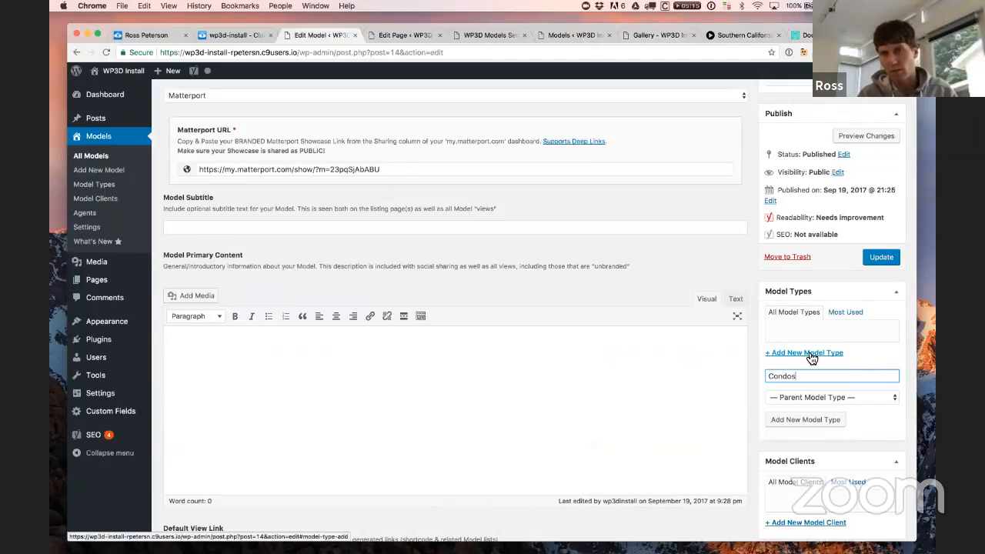
click(818, 420)
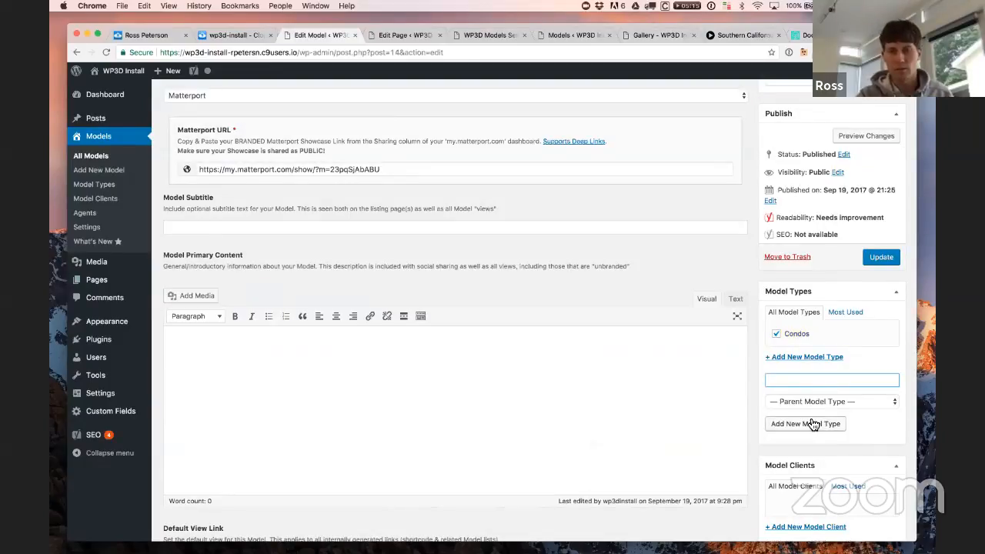
text(Resi)
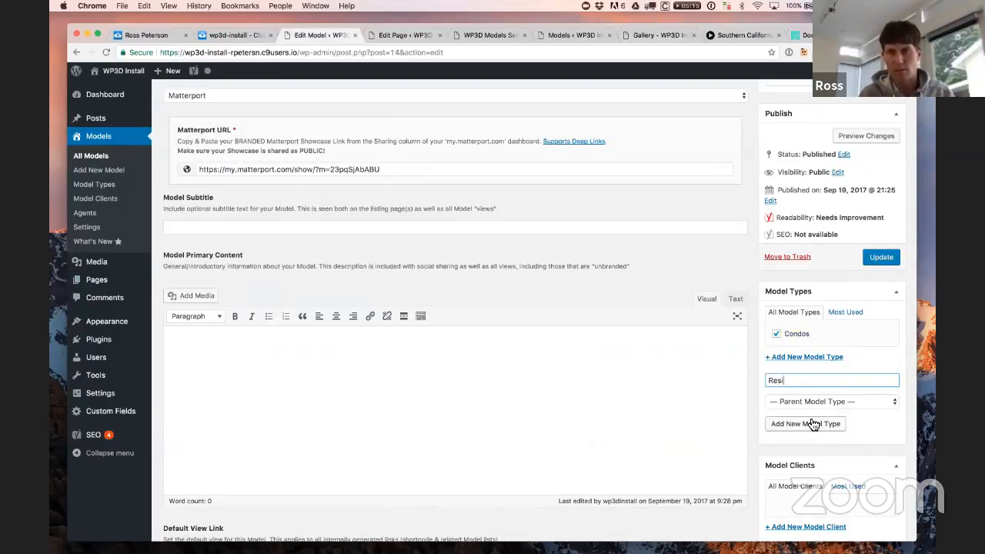
text(dential)
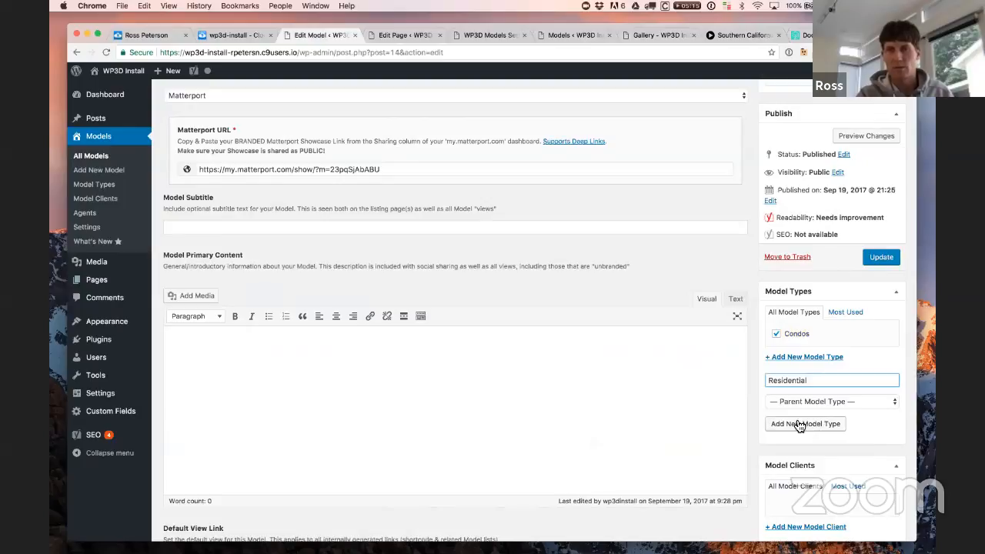
click(815, 425)
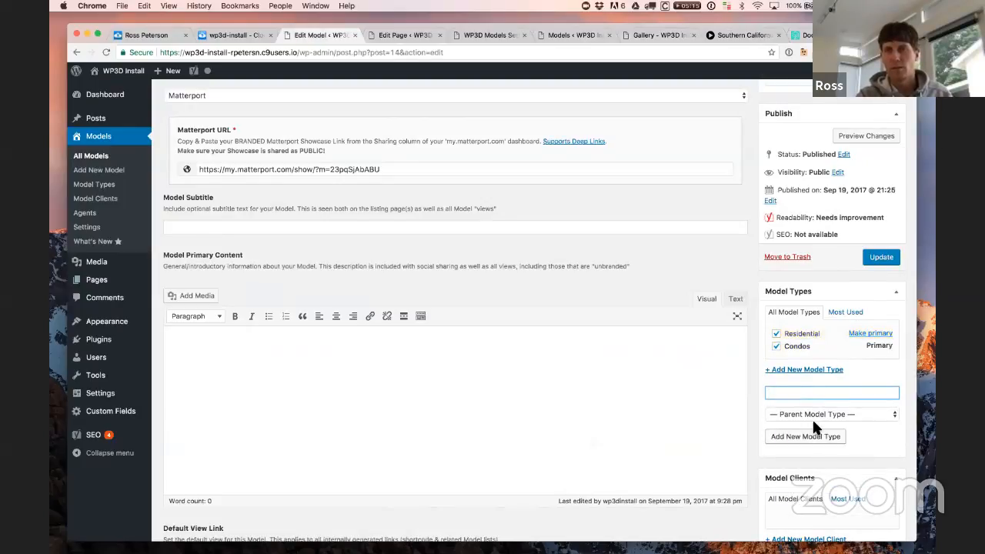
click(897, 259)
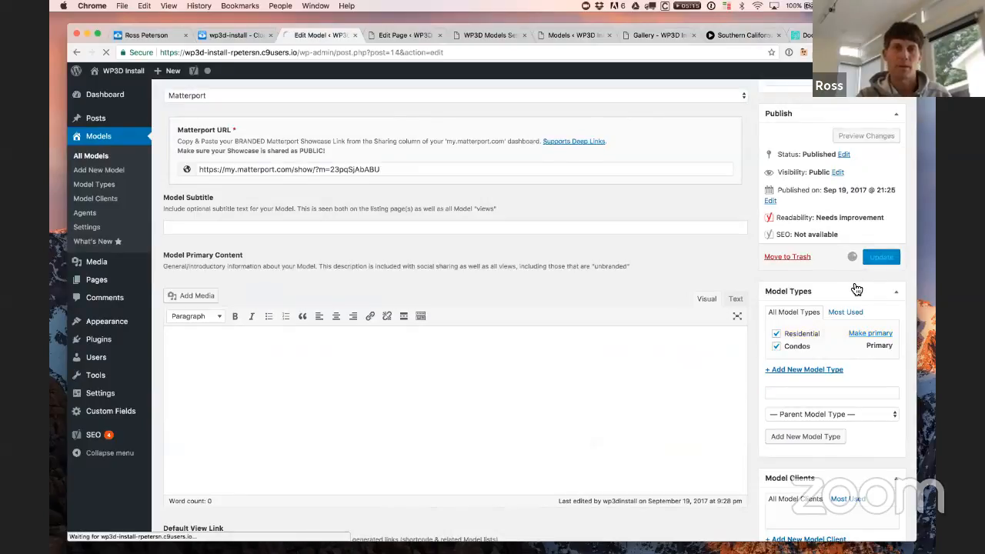
Step: Tag Southern California Luxury Home as Residential plus a new Single Family Home type, and update
click(105, 160)
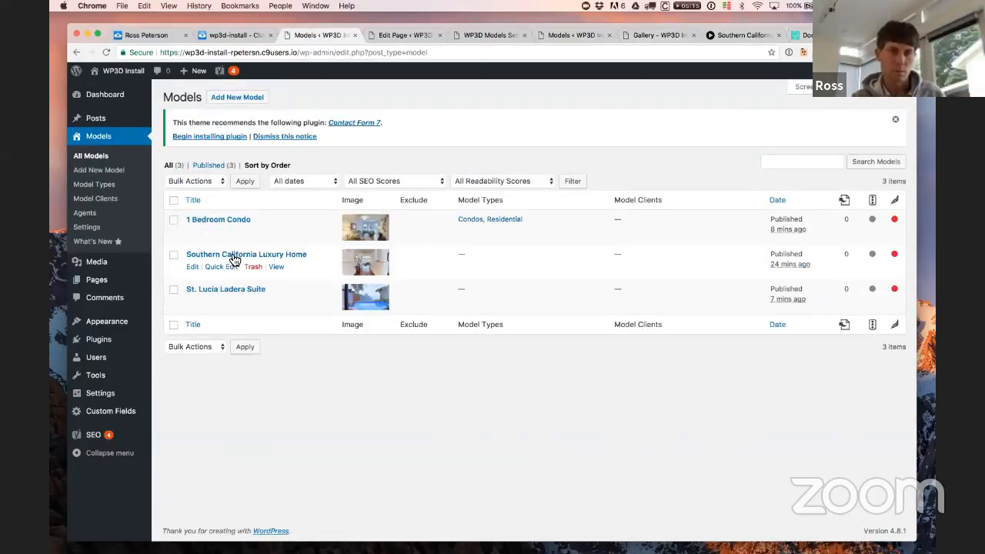
click(233, 256)
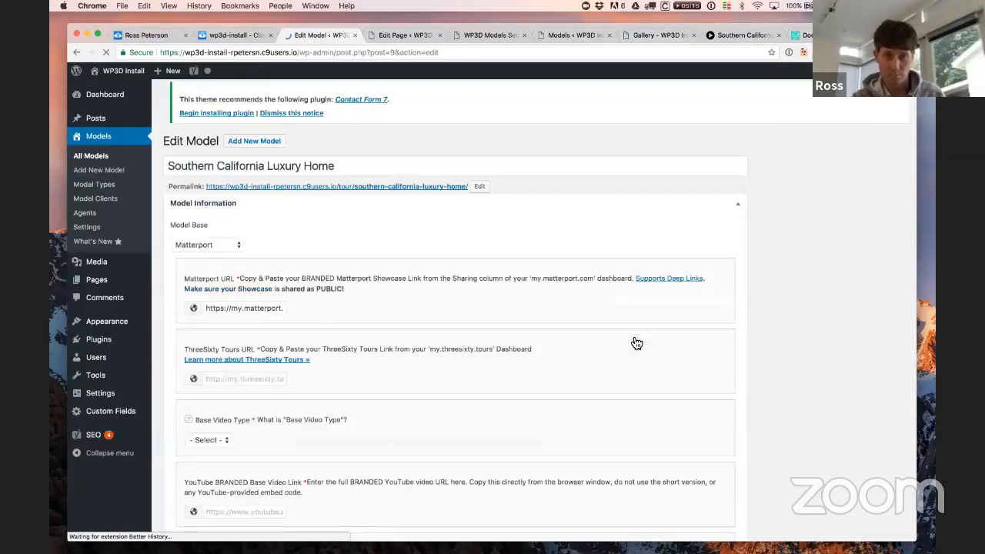
scroll(800, 401, down, 3)
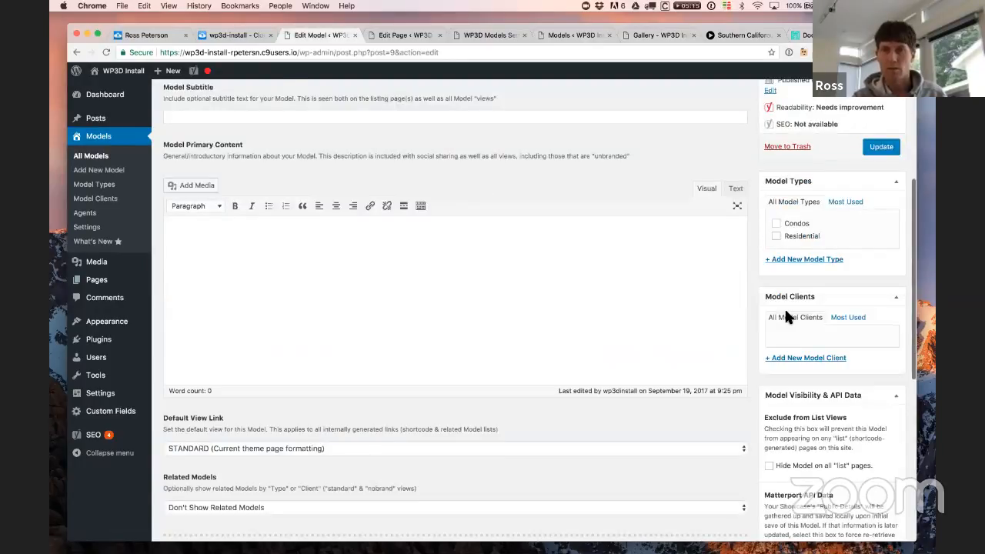
click(776, 236)
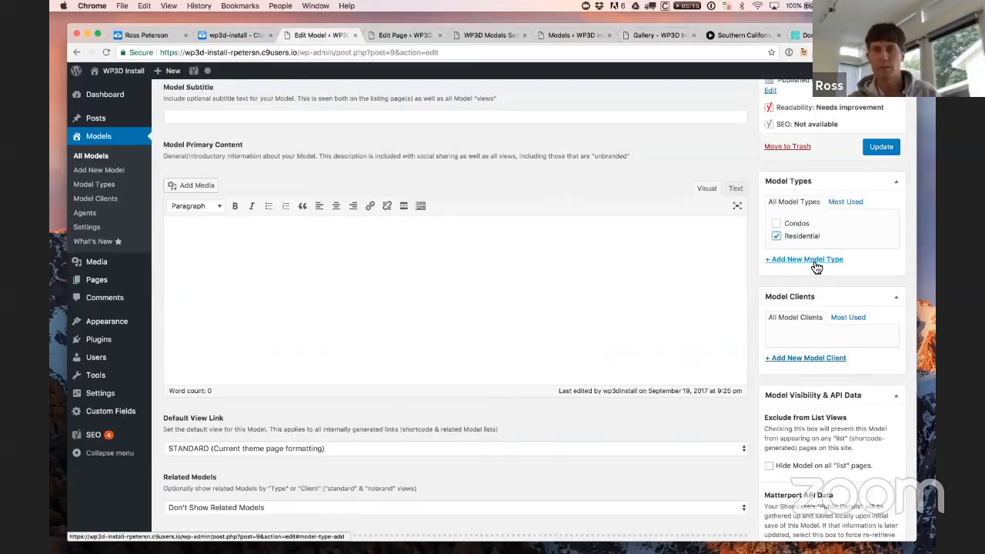
scroll(816, 267, up, 2)
click(822, 333)
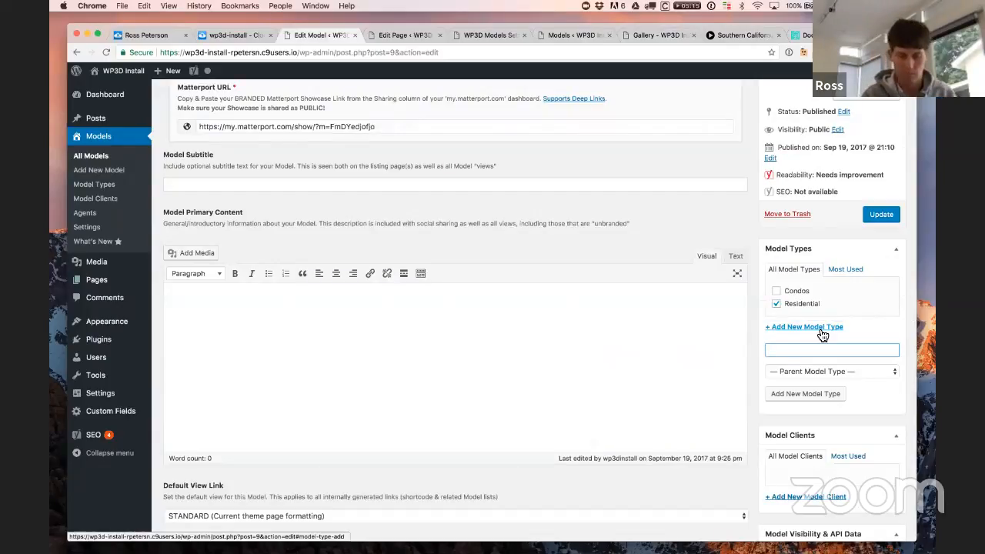
text(Single Family Home)
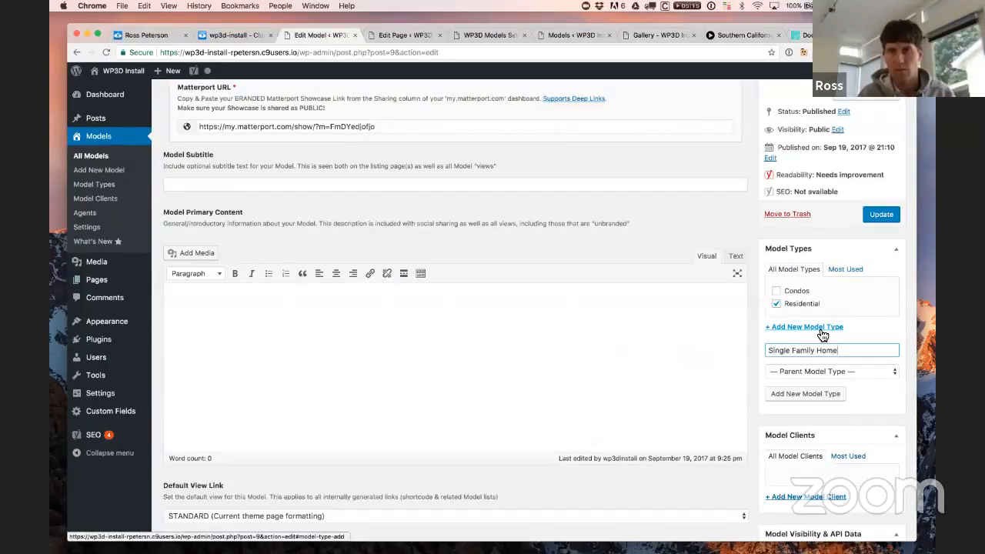
click(814, 398)
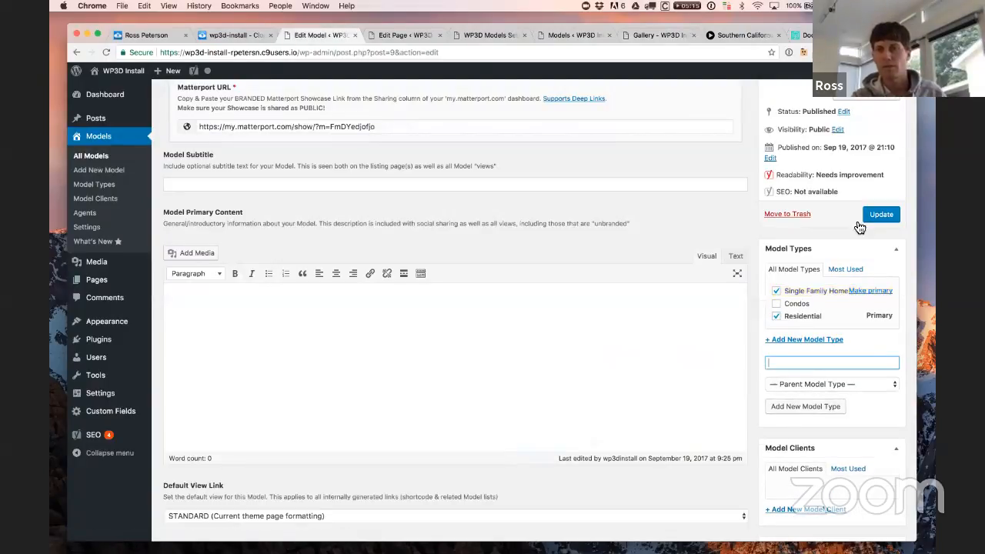
click(882, 216)
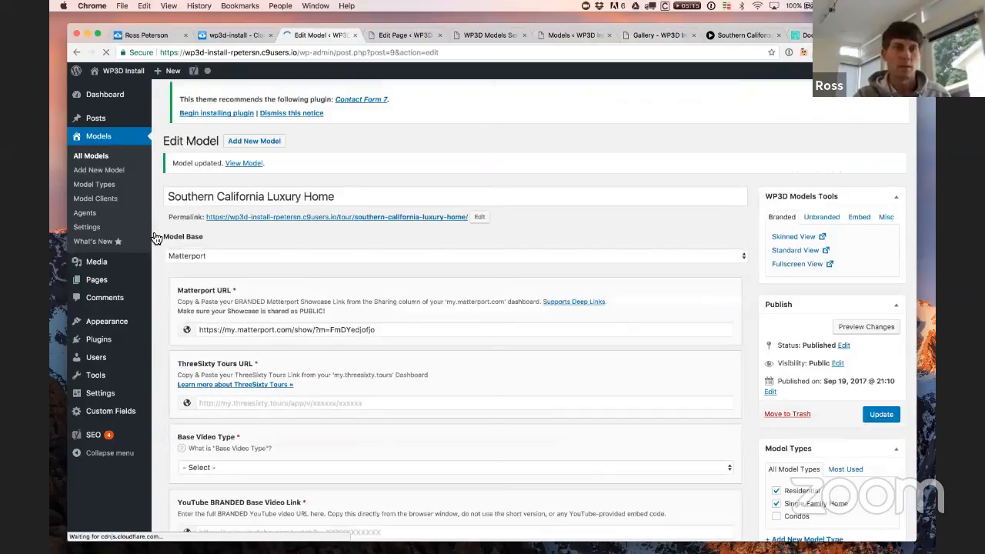
Step: Give St. Lucia Ladera Suite a new Vacation Rental model type and update it
click(100, 159)
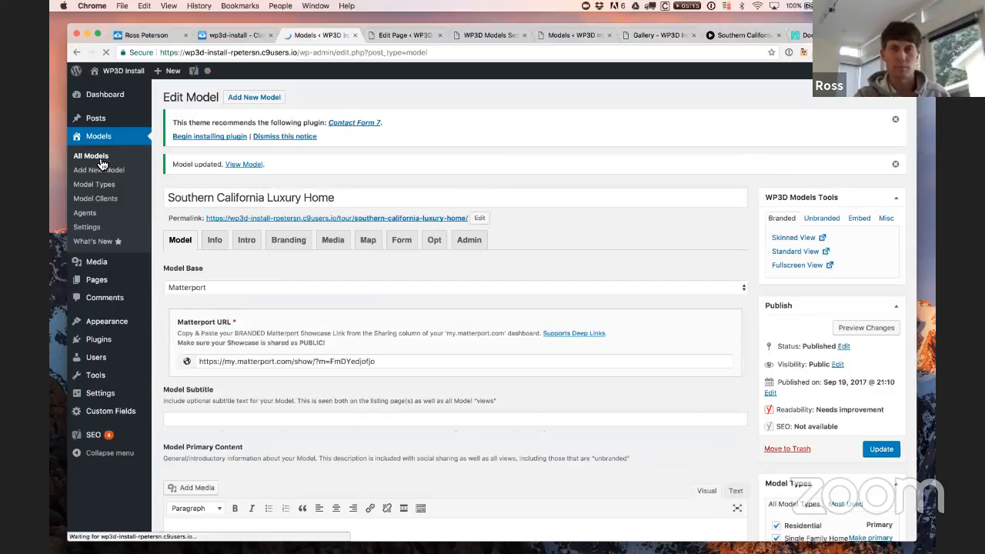
click(216, 293)
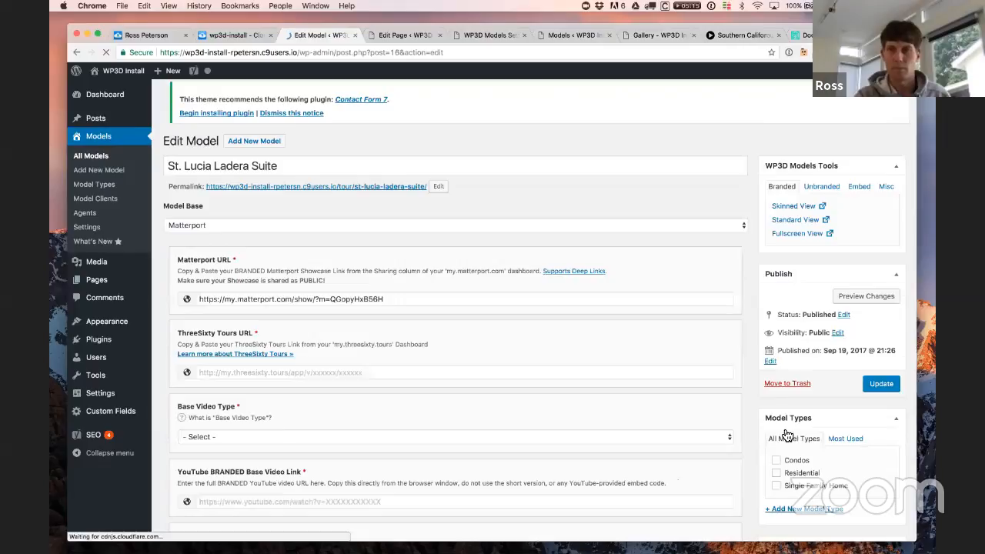
scroll(770, 416, down, 3)
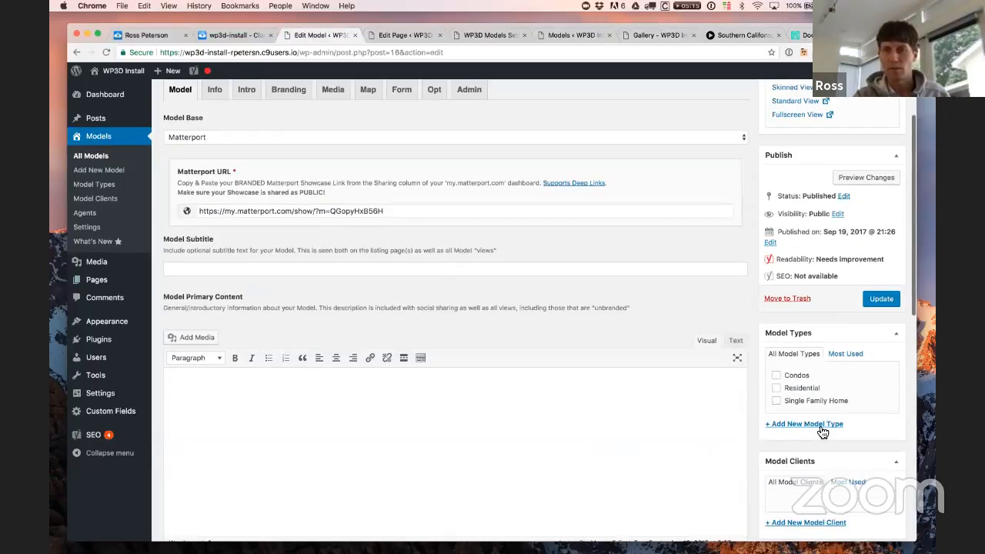
scroll(823, 433, down, 3)
click(801, 297)
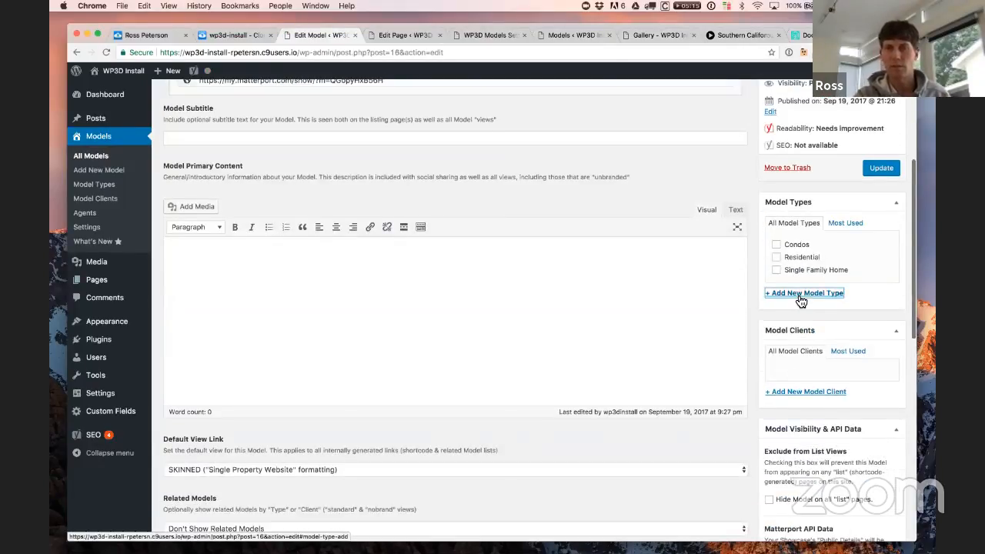
text(Vacation Rental)
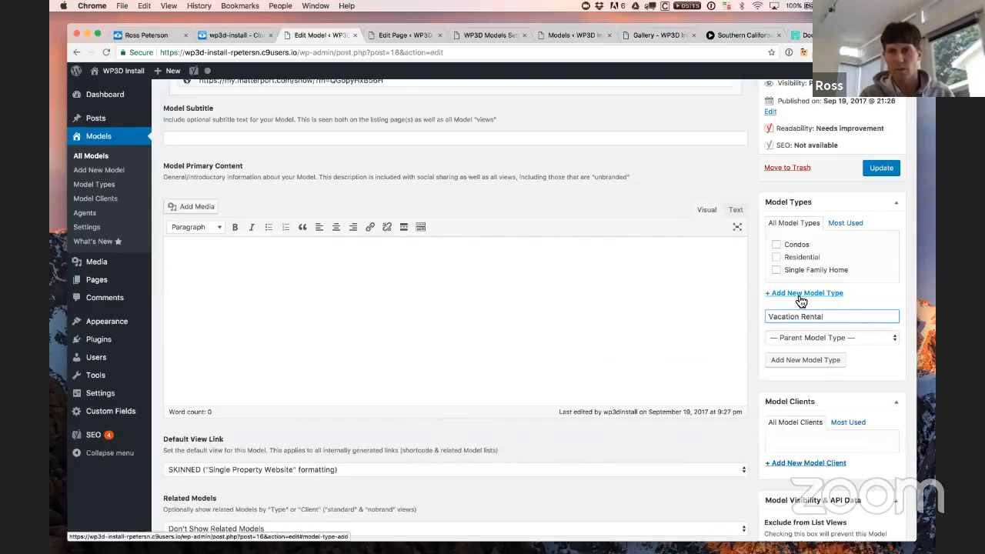
click(823, 352)
click(885, 169)
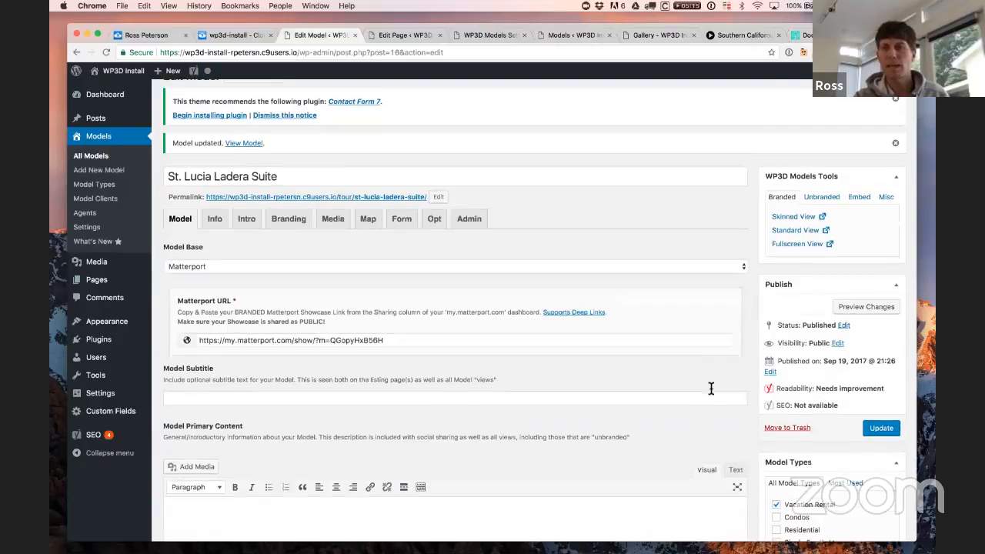
scroll(712, 389, down, 3)
scroll(662, 375, up, 2)
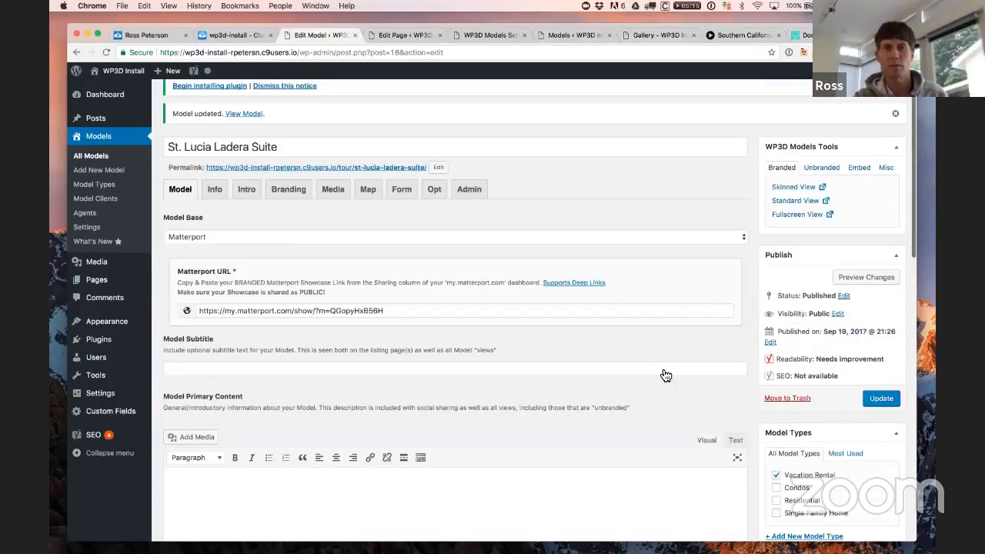
Step: Reload the live Gallery page so it picks up the new model types
click(653, 36)
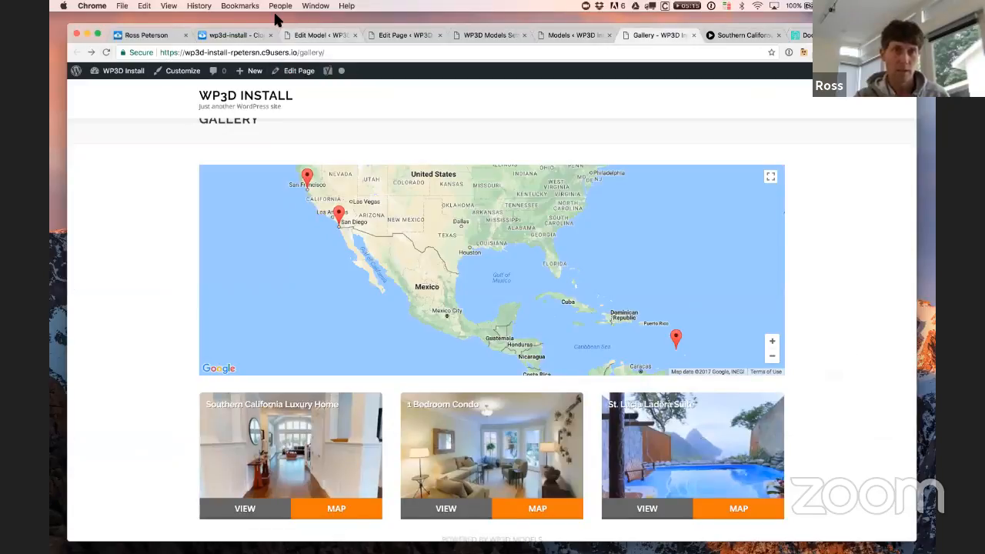
drag(277, 25, 275, 14)
click(102, 42)
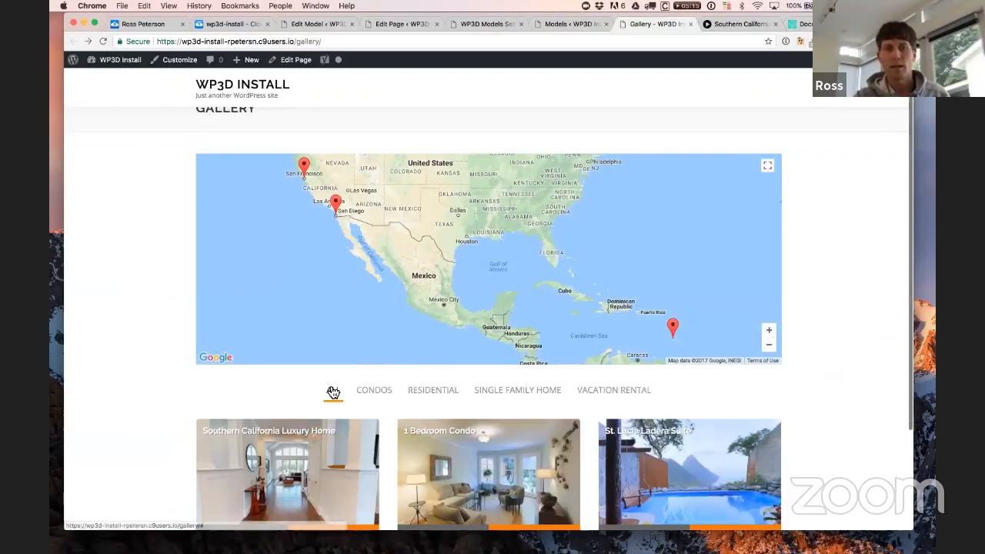
Step: Try the Condos, Residential, Single Family Home and Vacation Rental filters, then return to the page editor
click(382, 395)
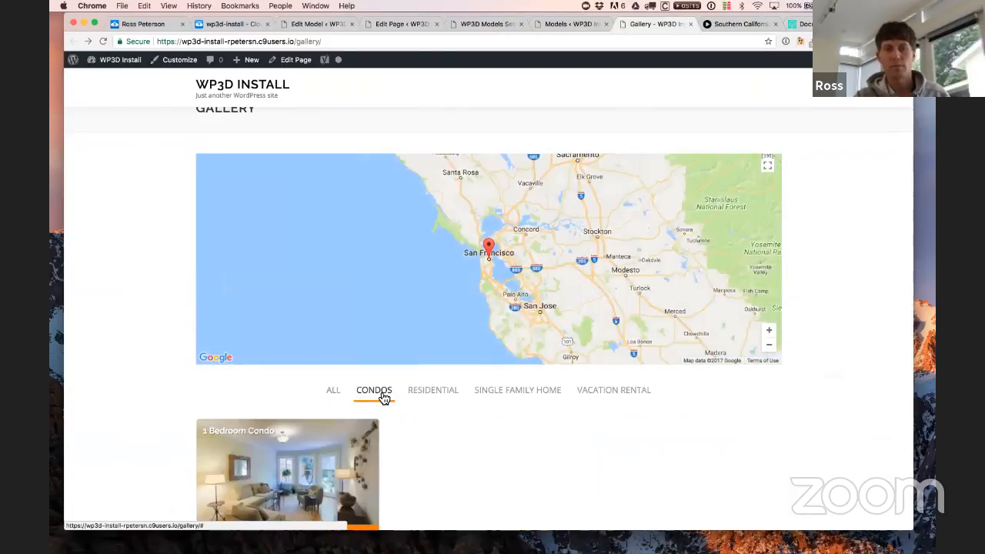
click(433, 391)
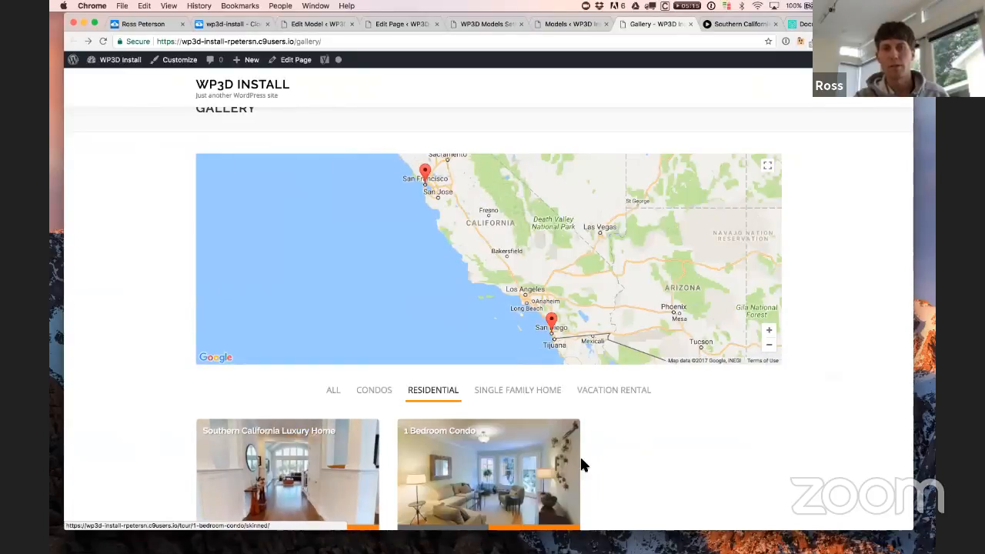
click(542, 393)
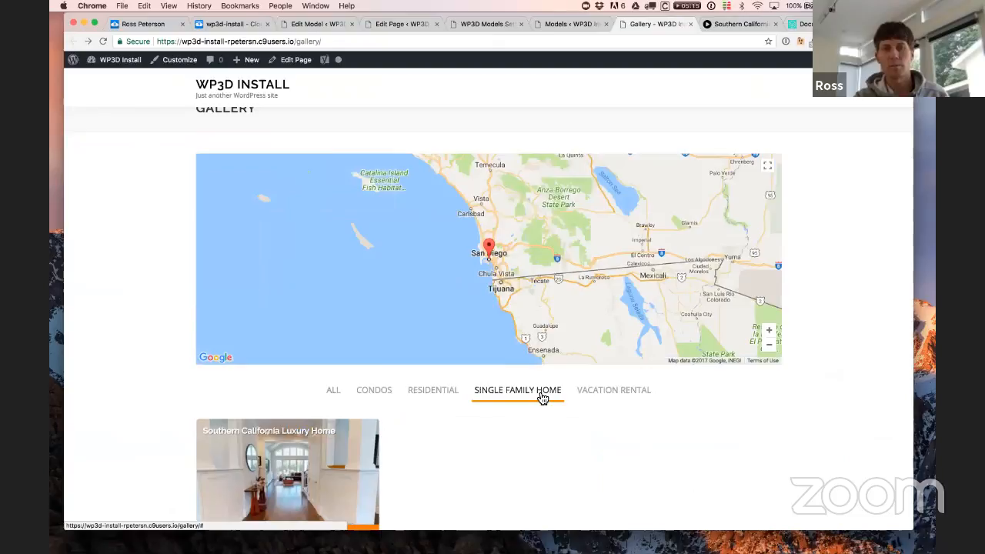
click(638, 392)
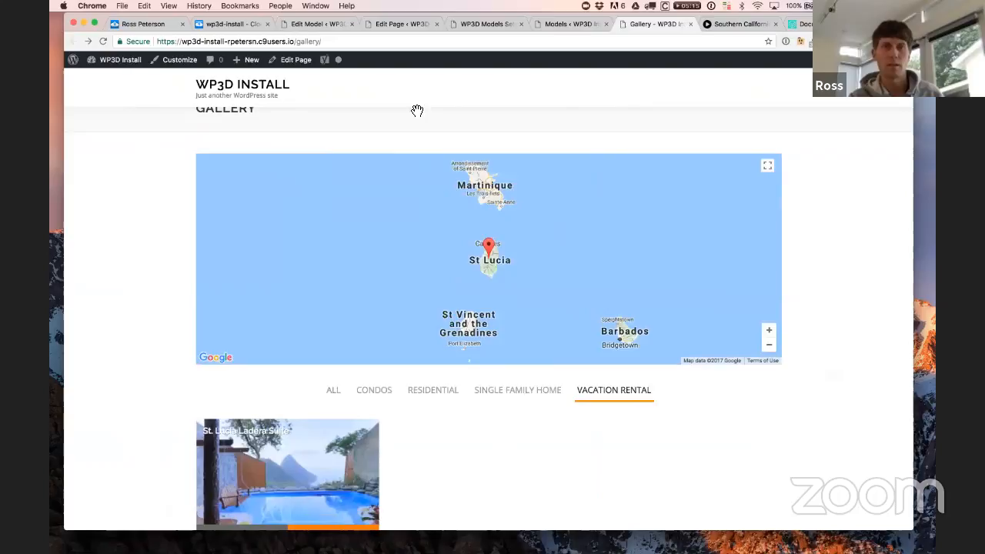
click(397, 24)
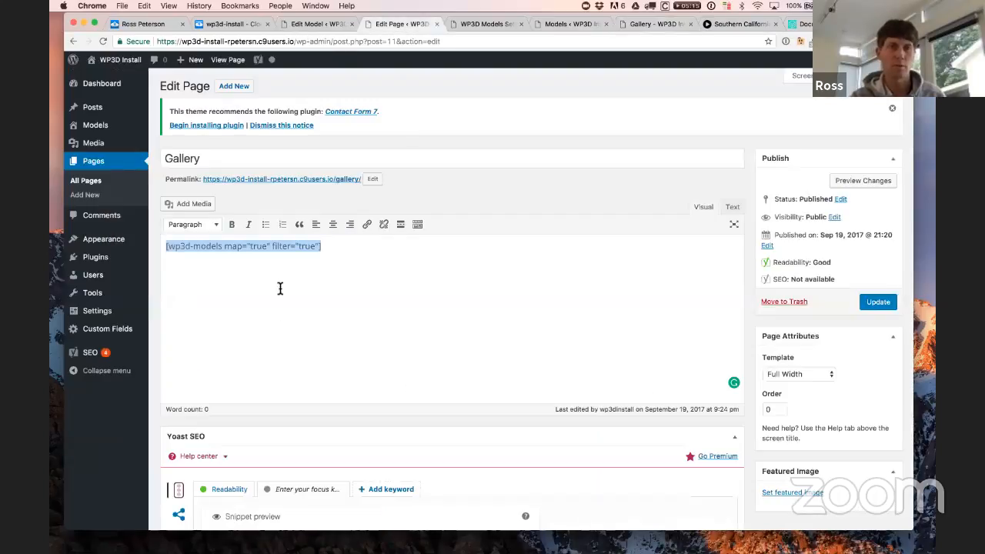
Step: Highlight filter="true" and then the whole shortcode, then go back to the live Gallery page
drag(272, 246, 317, 246)
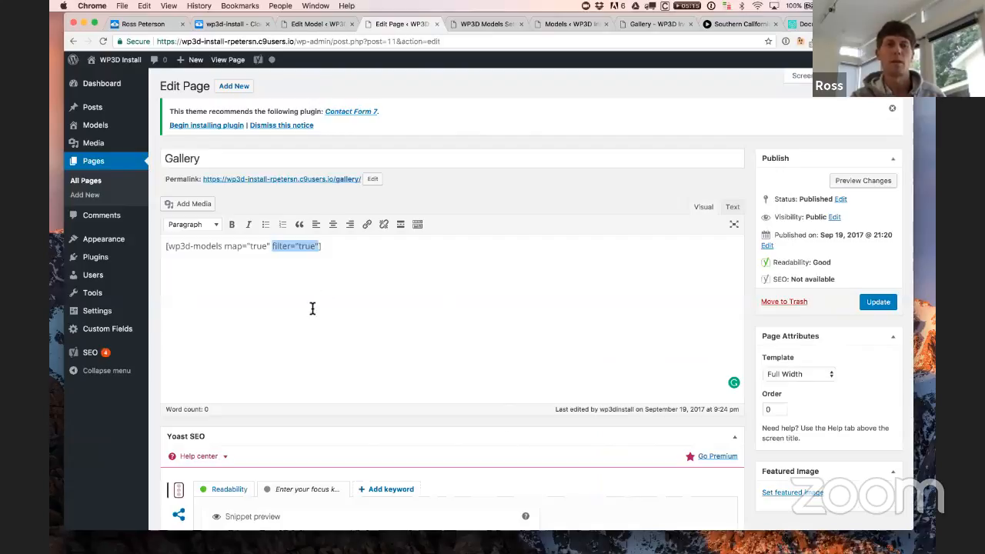
drag(351, 260, 164, 250)
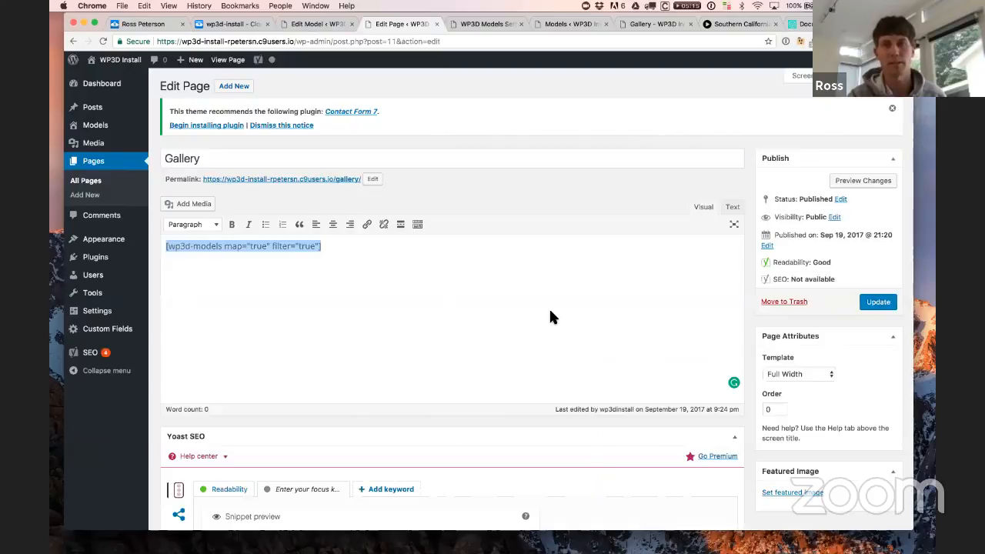
click(649, 24)
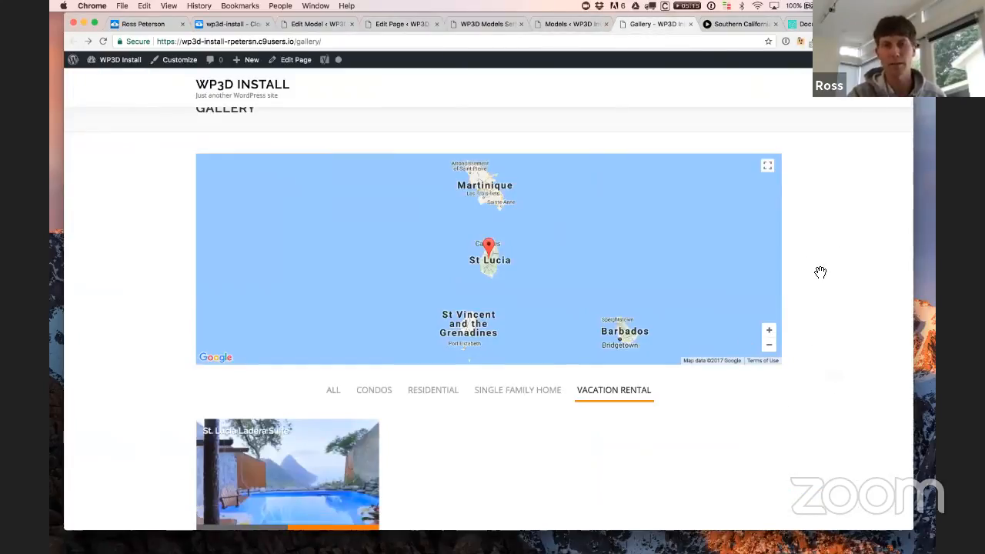
Step: Switch the gallery filter back to All and scroll through the three property cards and footer
click(334, 383)
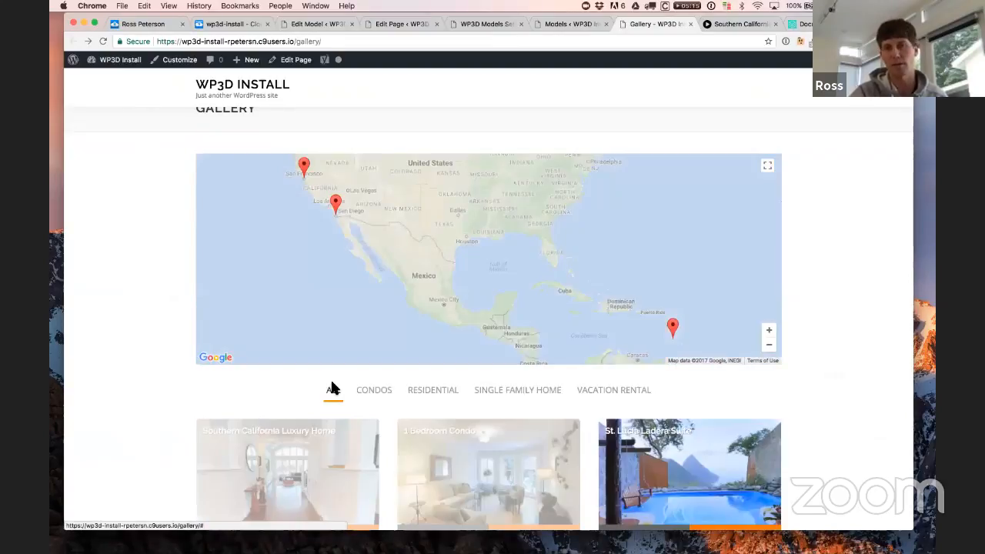
scroll(833, 415, down, 1)
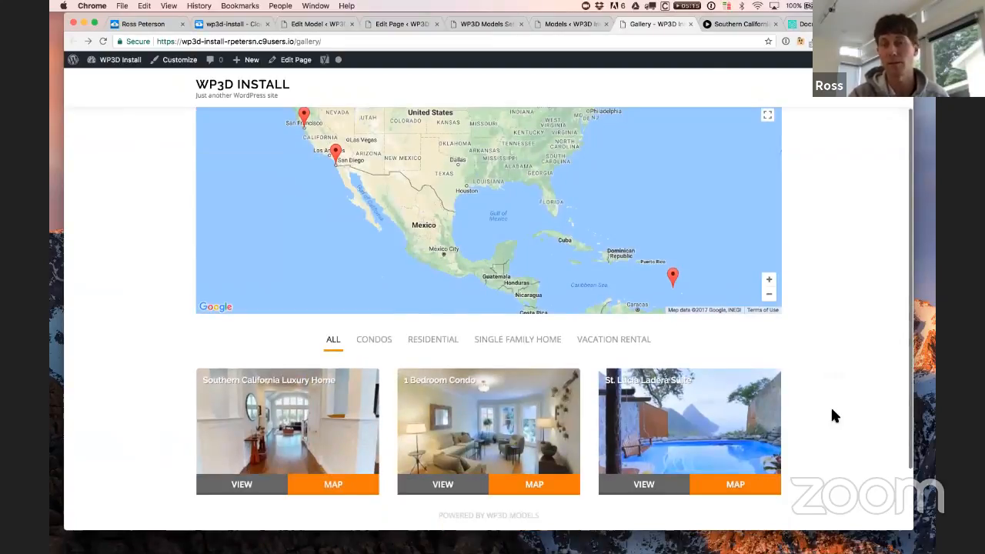
scroll(834, 416, up, 2)
scroll(832, 416, down, 2)
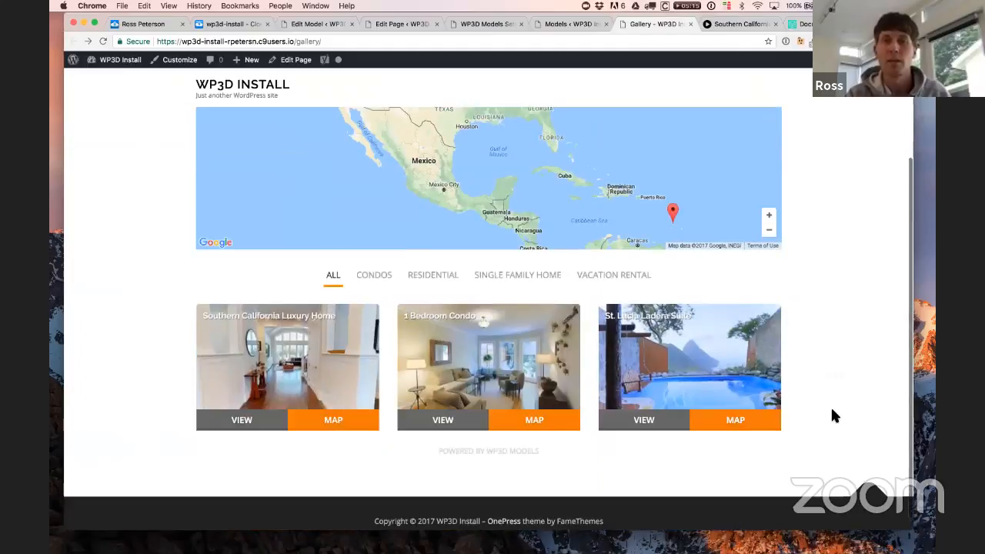
scroll(880, 350, up, 1)
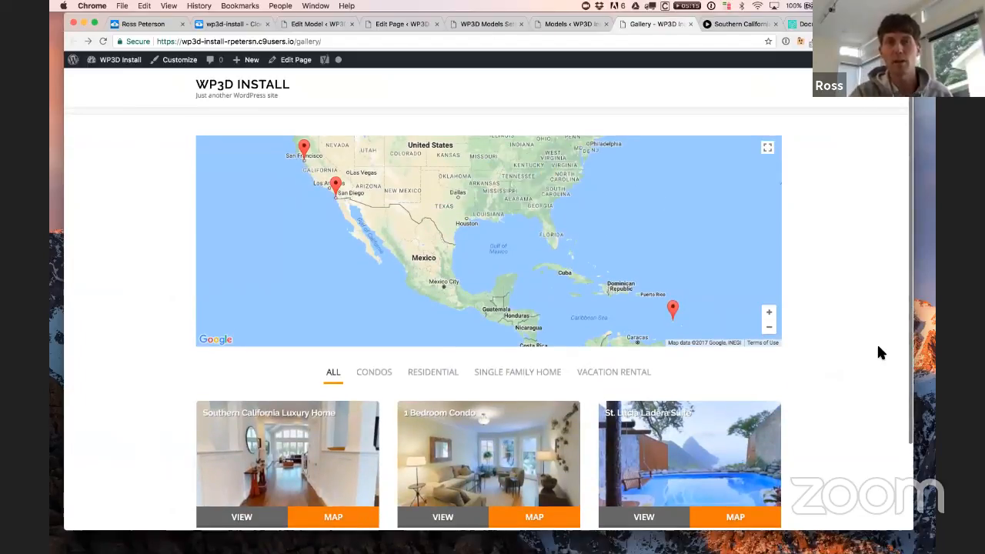
scroll(878, 348, up, 1)
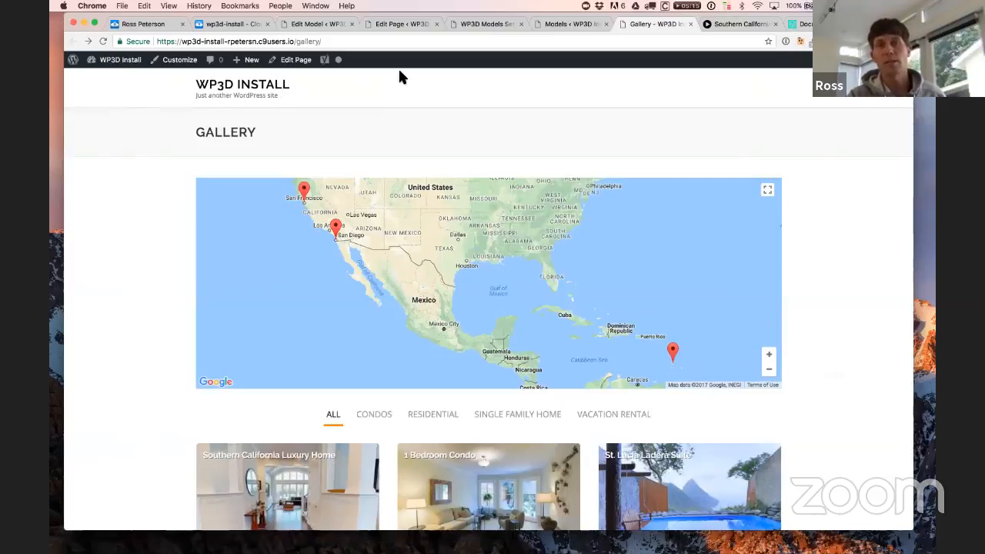
mouse_move(248, 59)
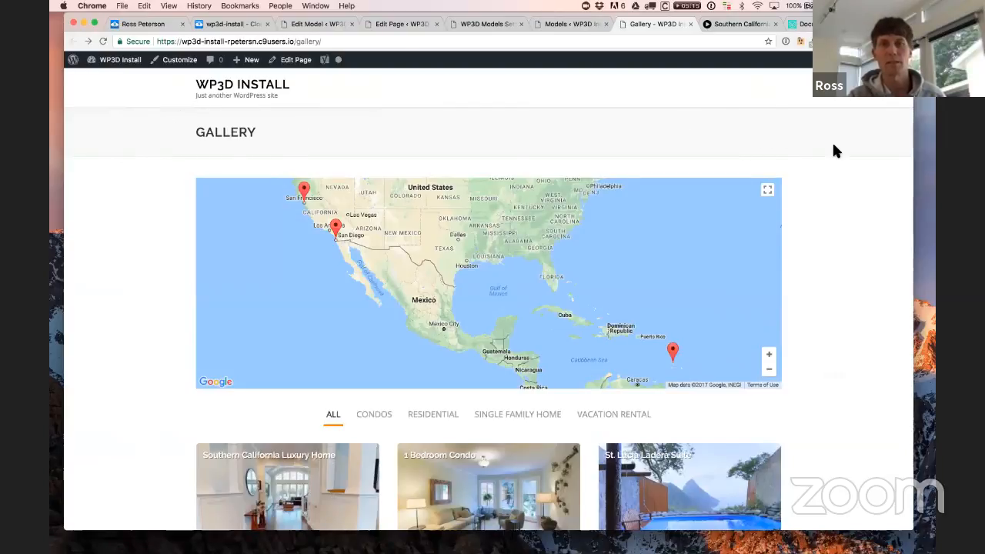
scroll(832, 142, down, 3)
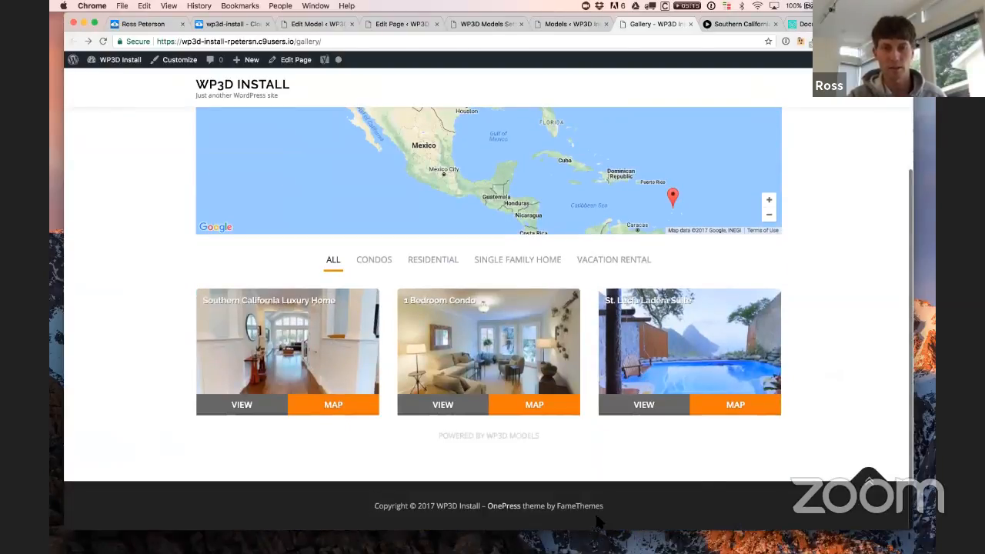
Step: Return to the top of the gallery, then bring up the WP3D Models Settings General options
click(882, 481)
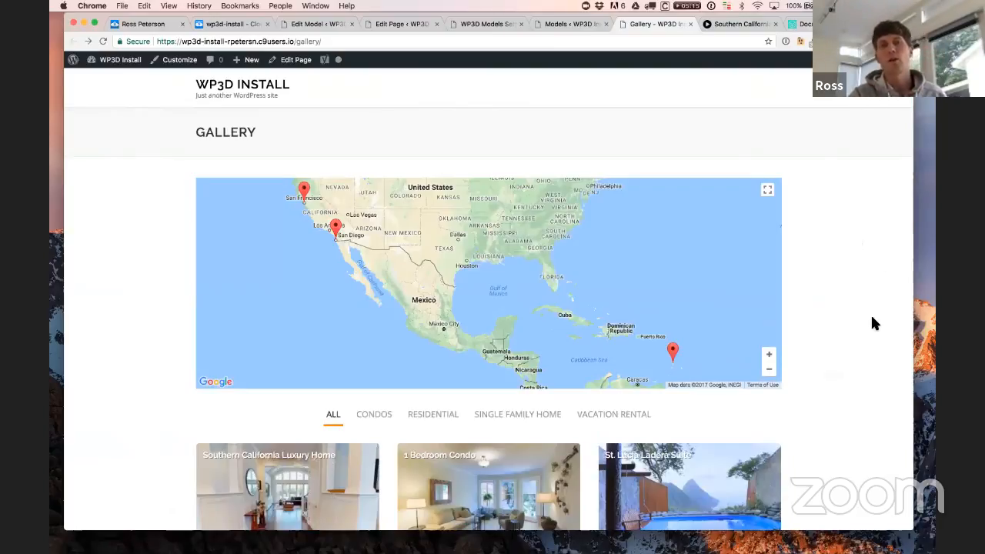
scroll(849, 336, down, 3)
scroll(849, 337, up, 2)
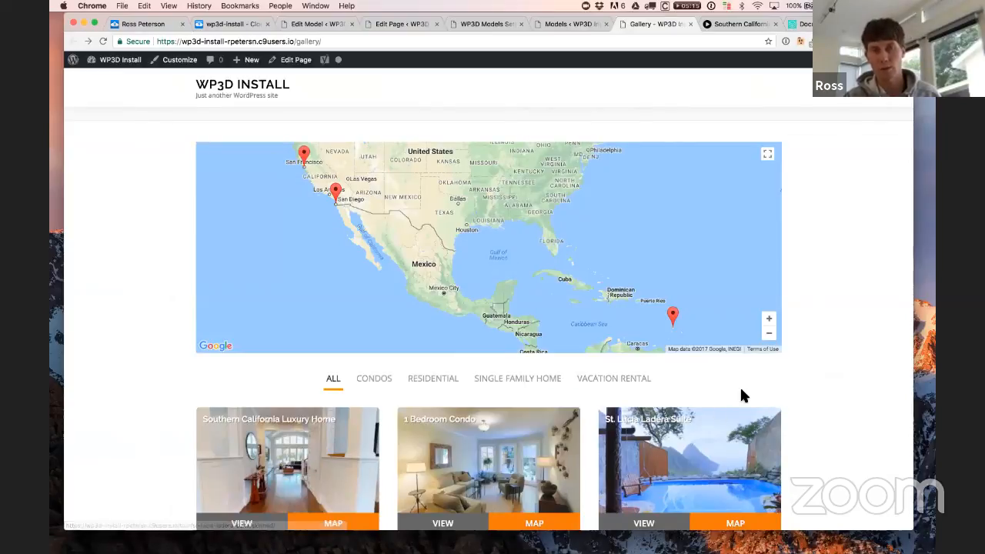
click(493, 24)
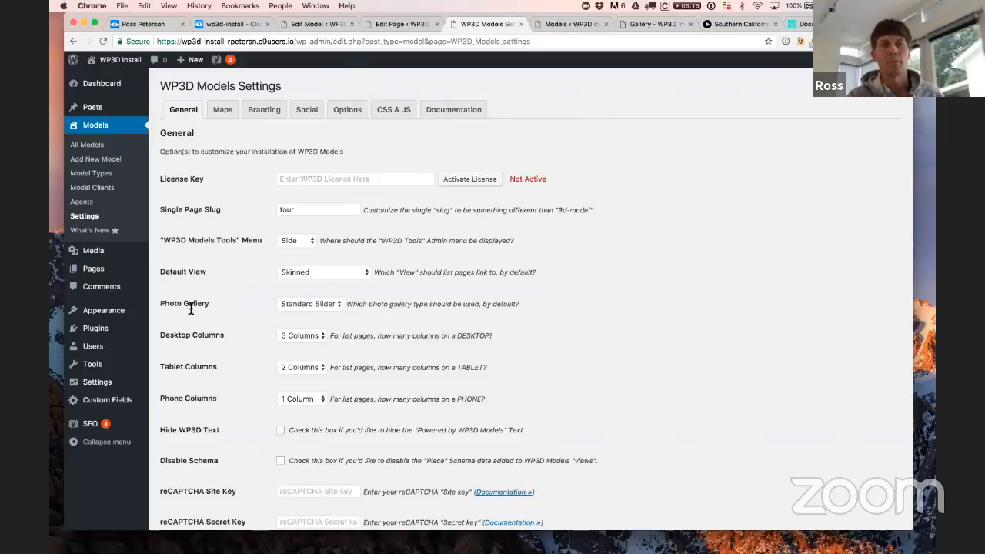
click(322, 306)
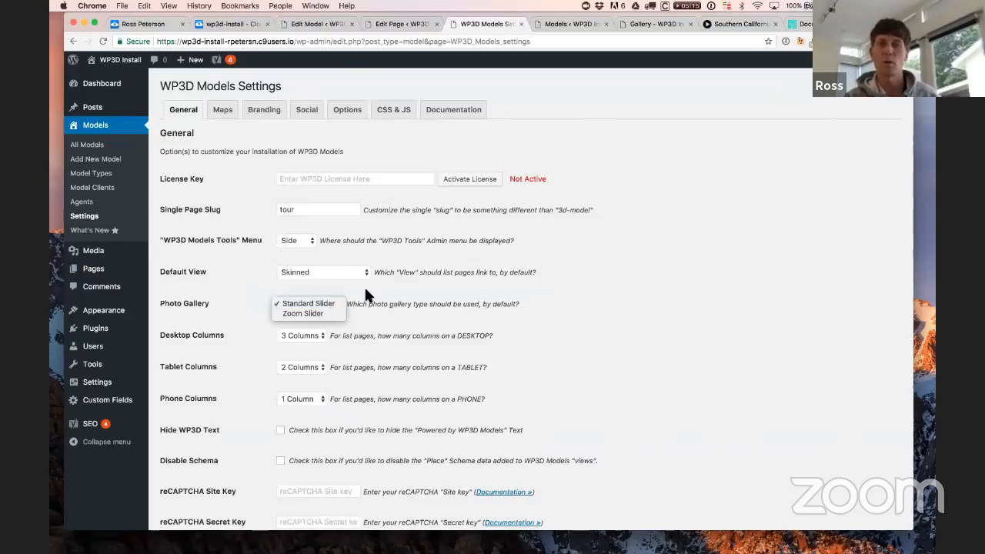
click(365, 291)
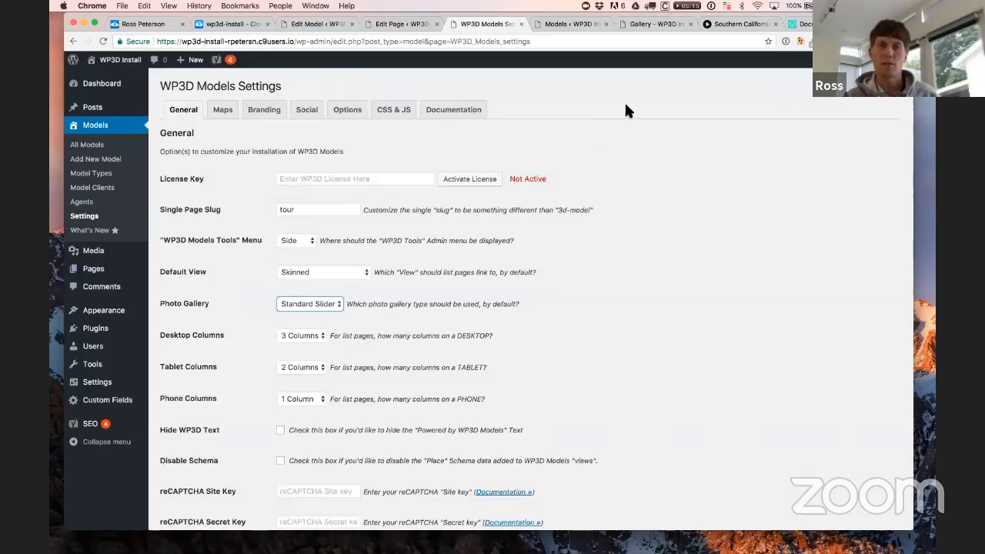
click(659, 24)
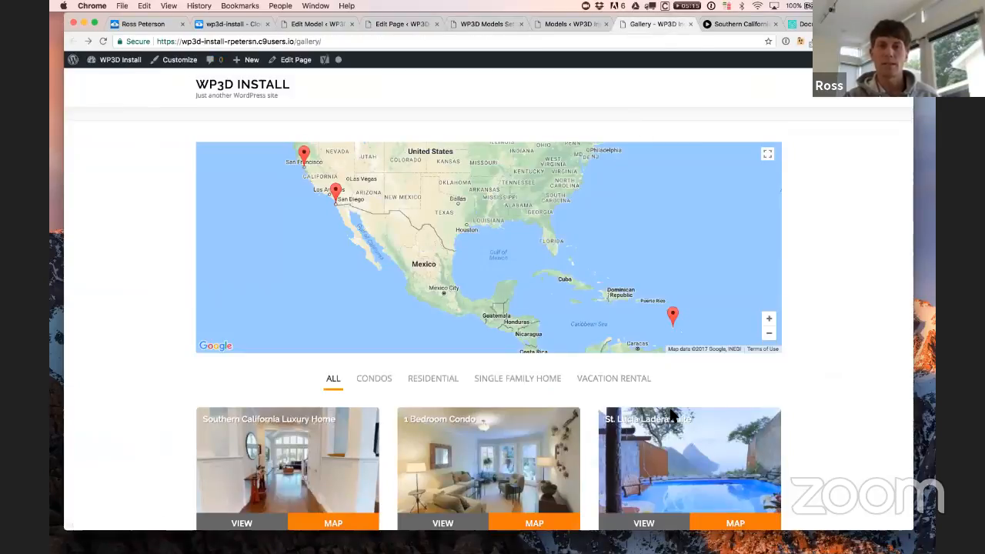
scroll(418, 331, down, 3)
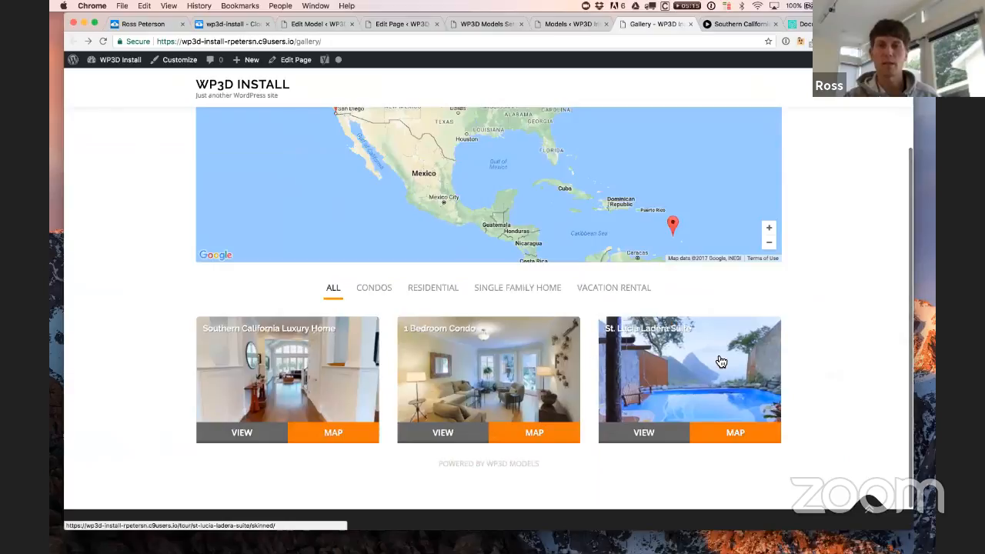
key(super+alt+i)
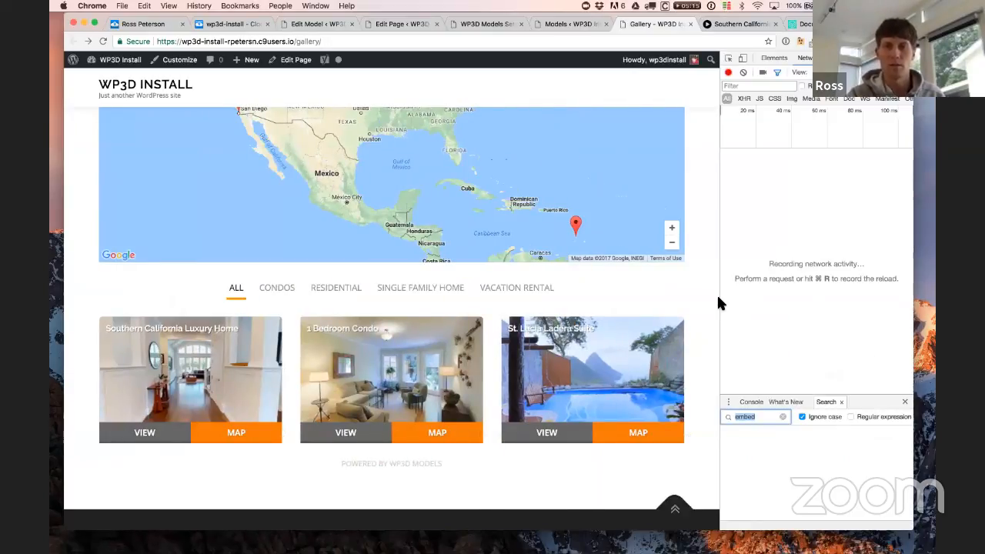
drag(720, 300, 752, 303)
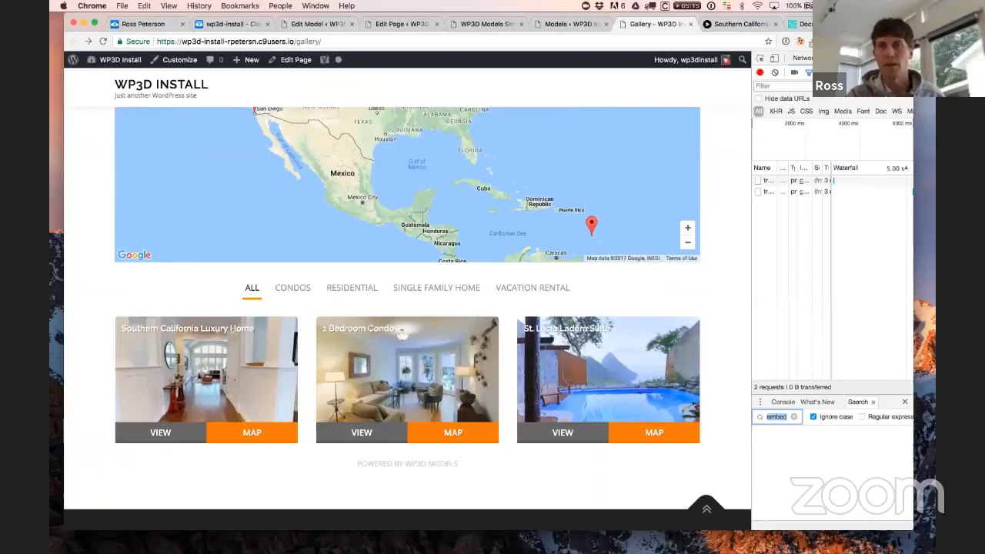
key(super+alt+i)
Step: Keep Desktop Columns at 3 Columns, then view the Southern California tour and select its footer text
click(488, 23)
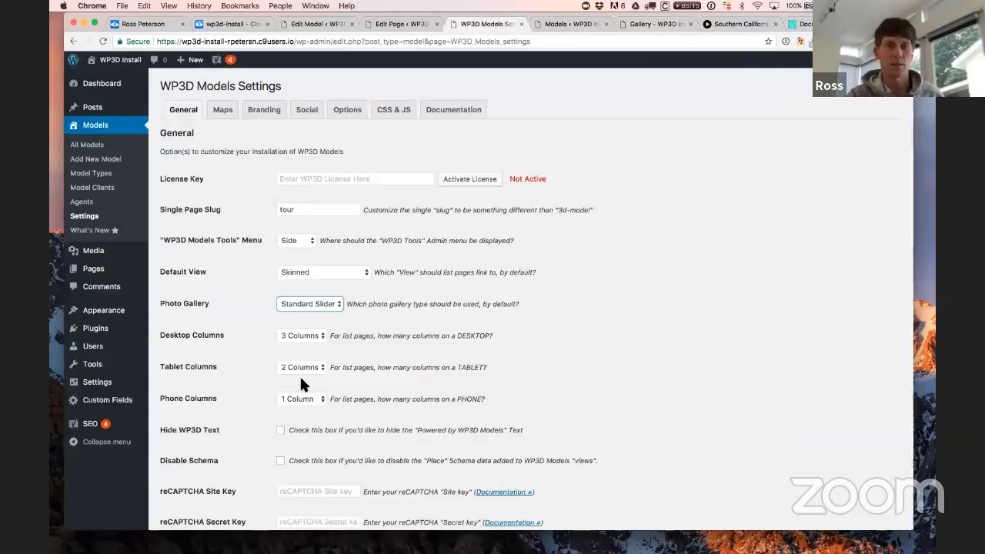
click(295, 334)
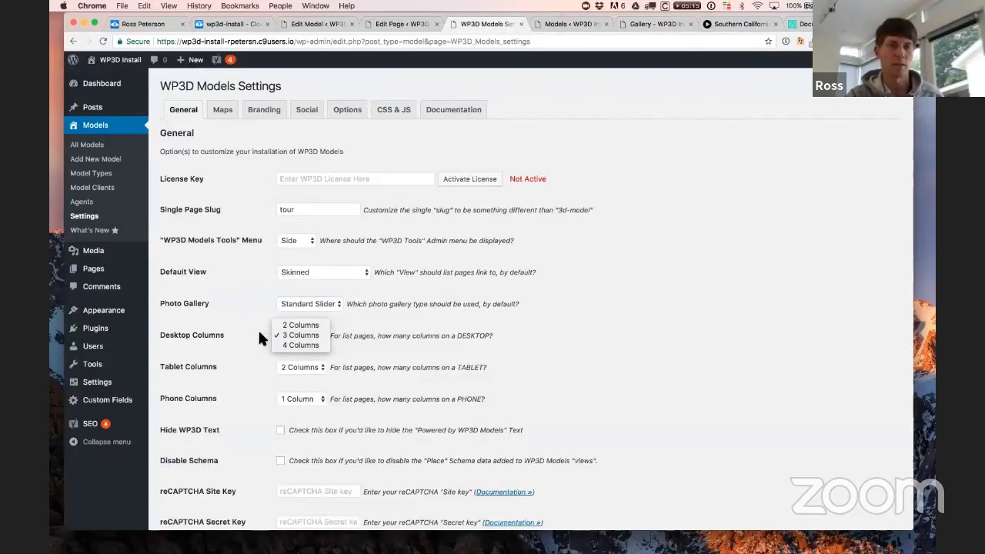
click(259, 337)
scroll(609, 390, down, 1)
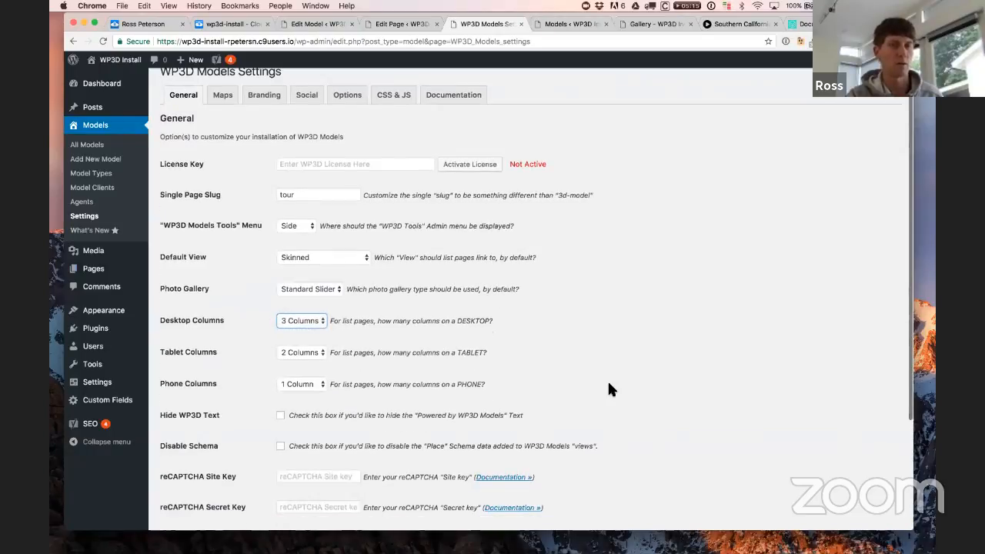
scroll(609, 389, down, 1)
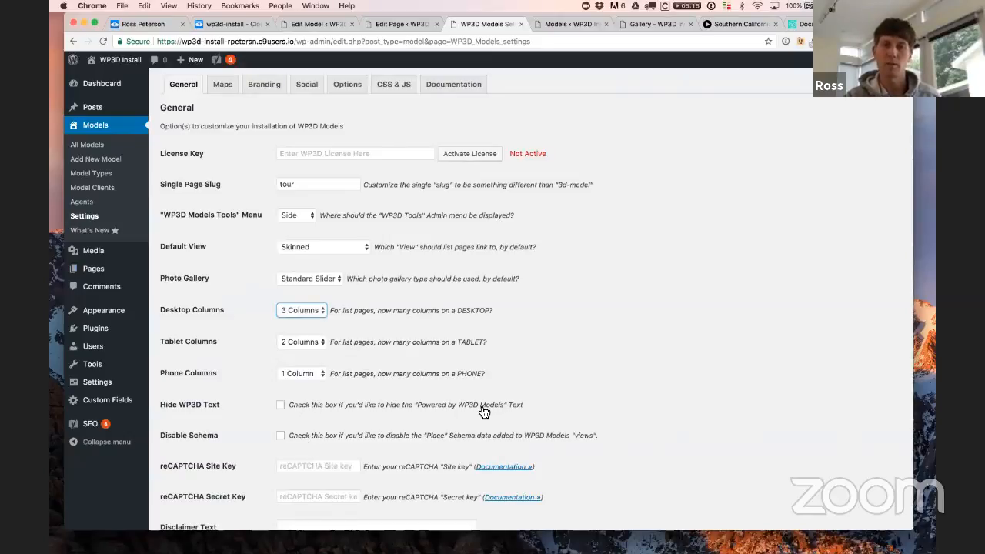
click(739, 24)
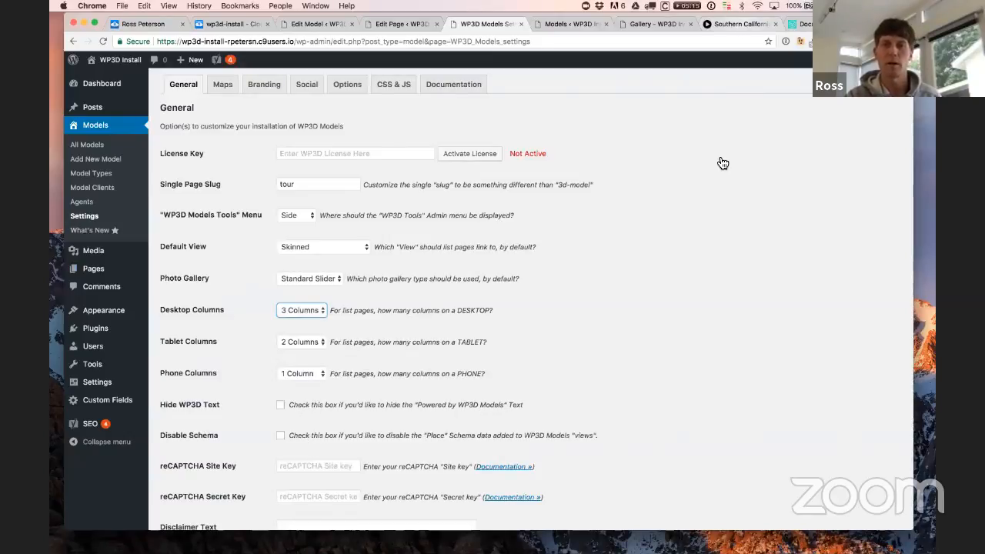
drag(445, 505, 576, 513)
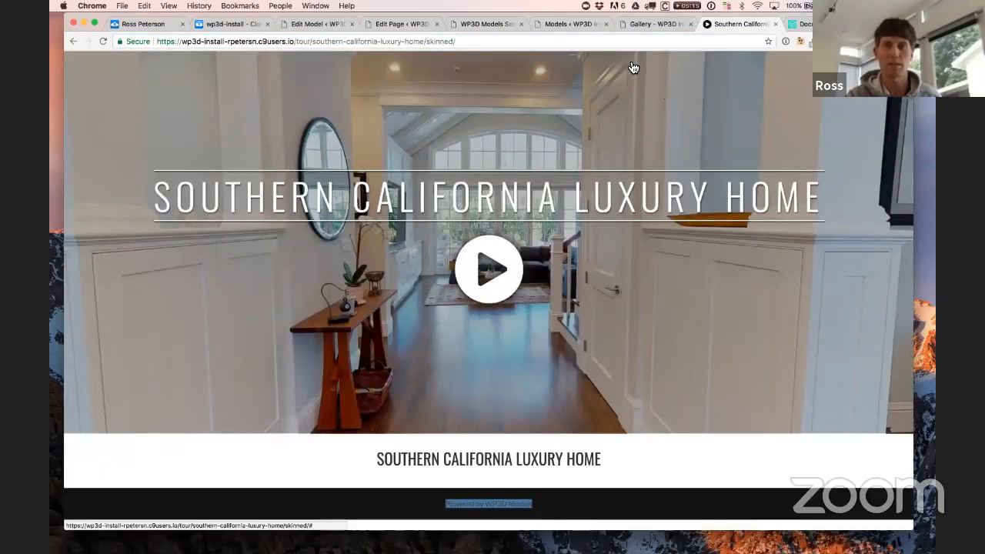
Step: Return to the Southern California Luxury Home tour tab and view its HTML page source
click(644, 26)
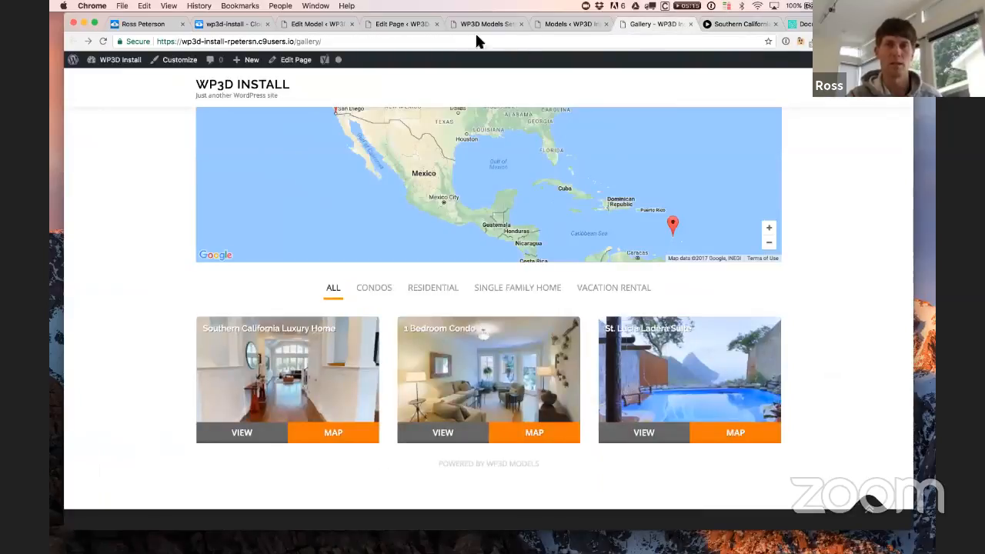
click(484, 28)
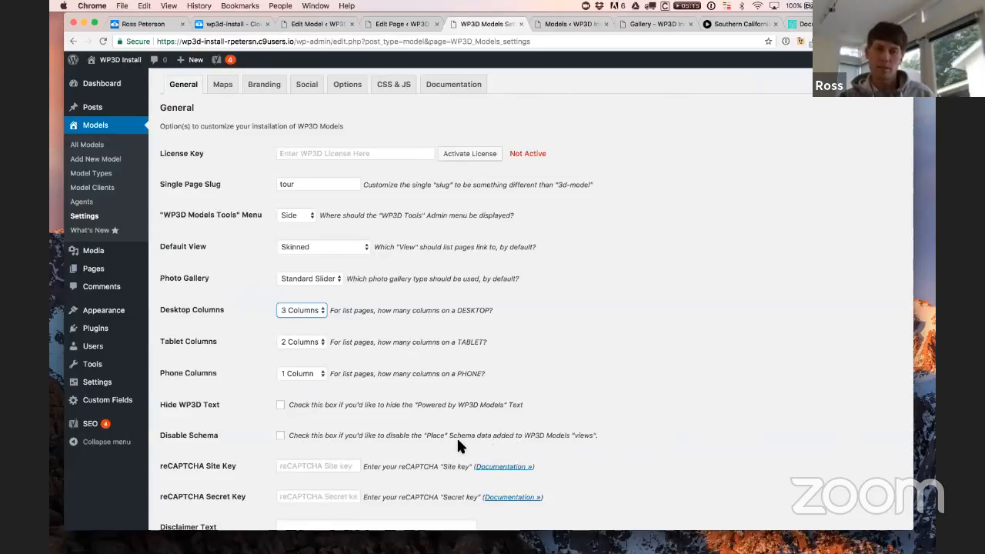
click(735, 24)
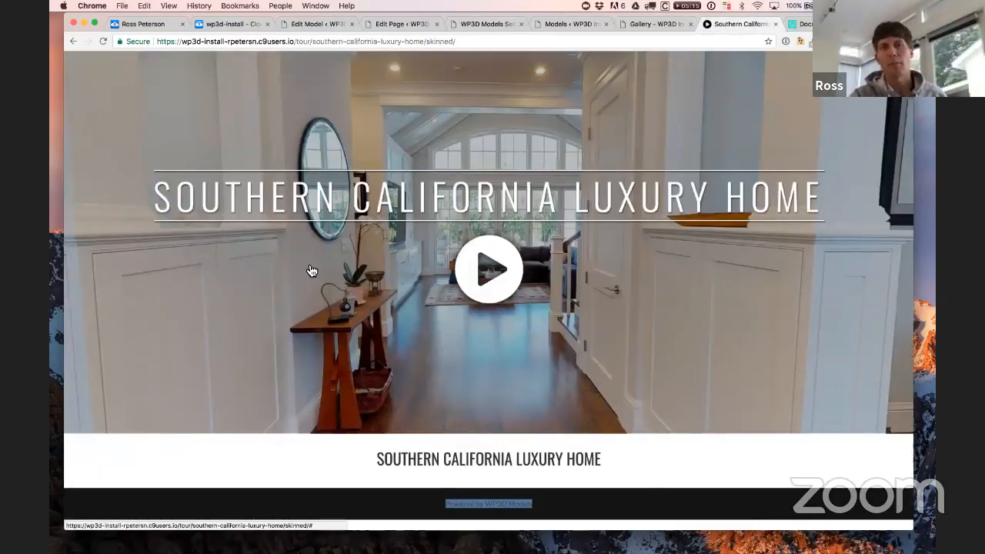
click(697, 468)
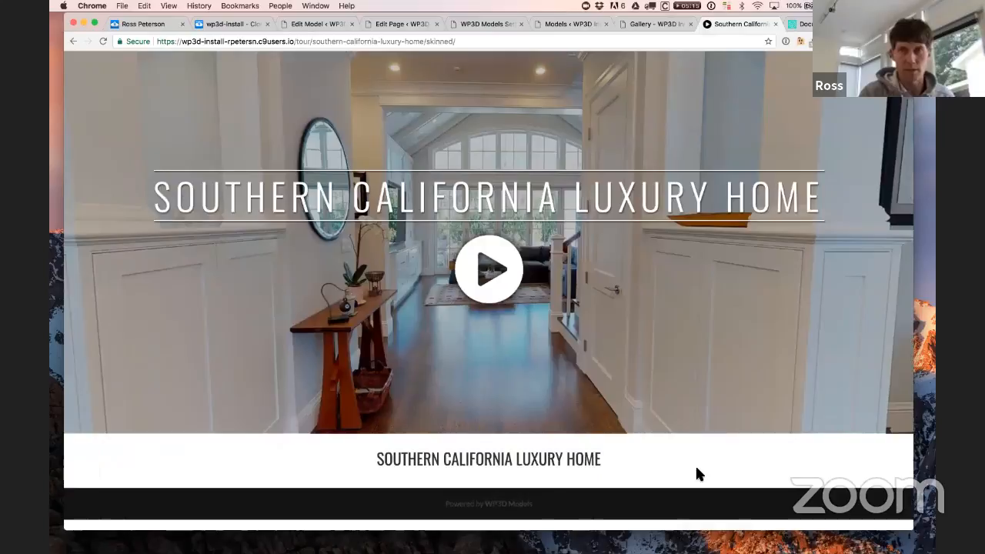
key(super+alt+u)
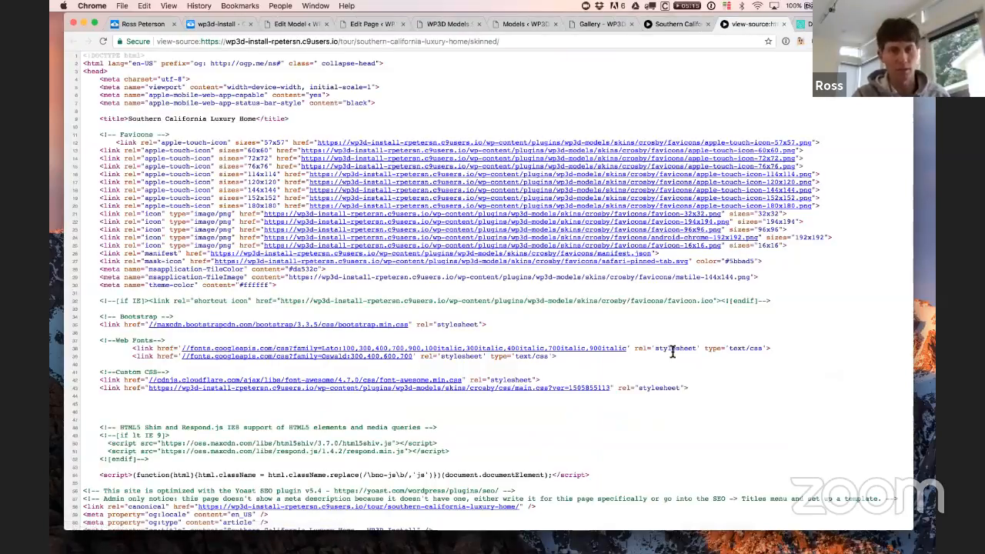
scroll(672, 350, down, 7)
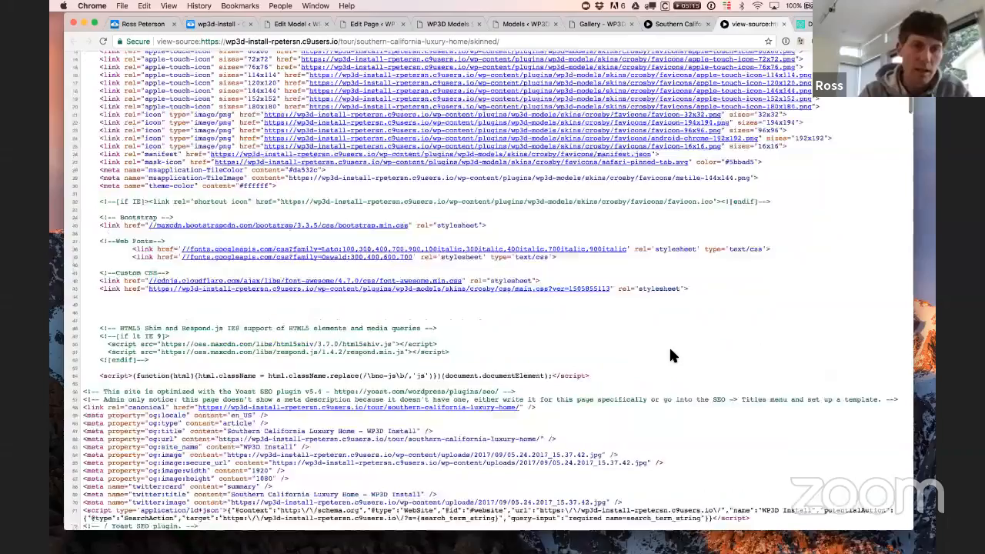
scroll(469, 398, down, 4)
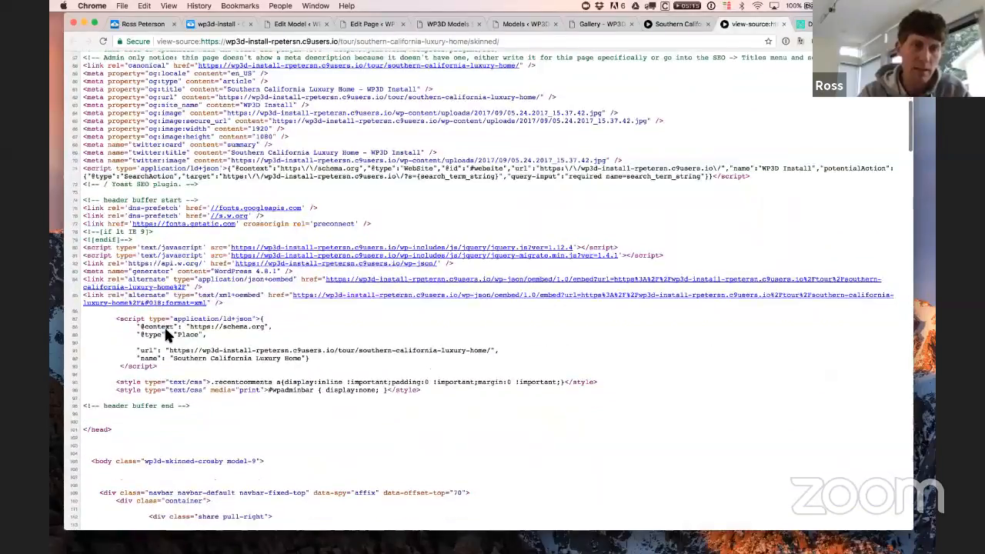
drag(168, 367, 78, 330)
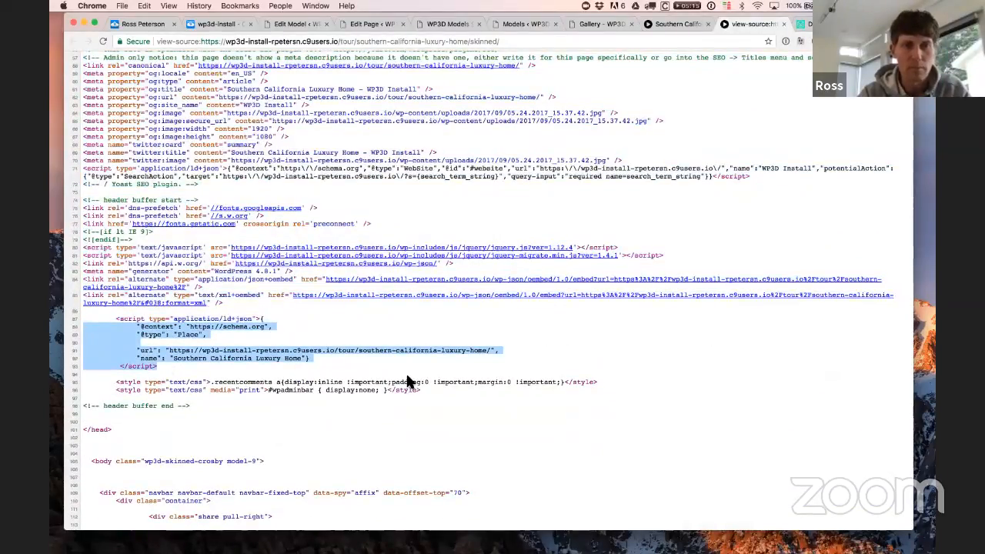
click(403, 377)
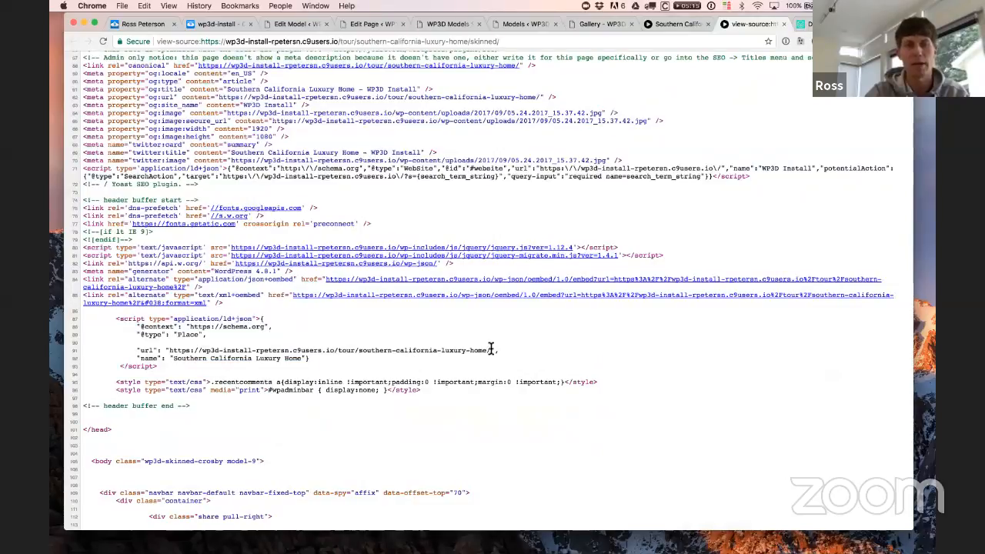
scroll(501, 431, down, 10)
scroll(502, 427, down, 3)
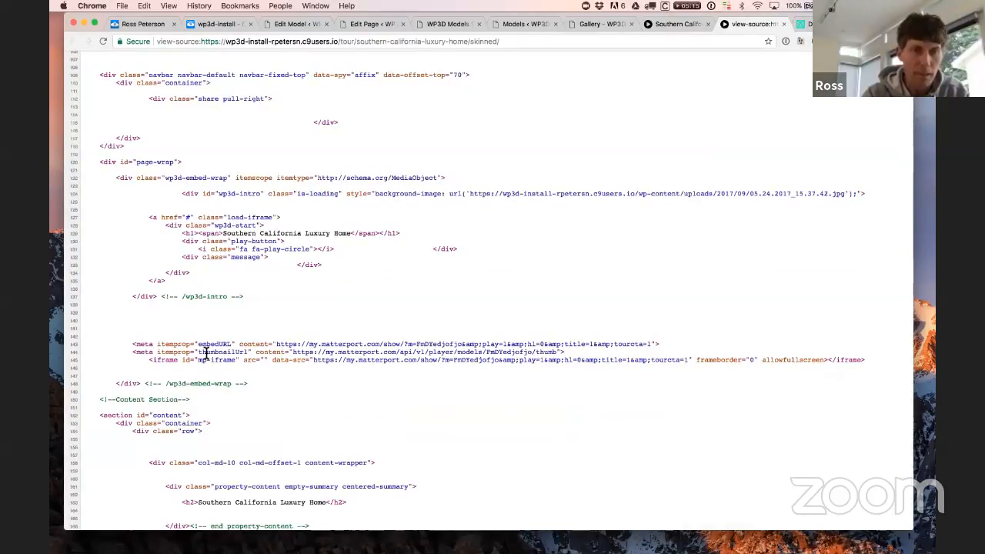
scroll(341, 360, down, 12)
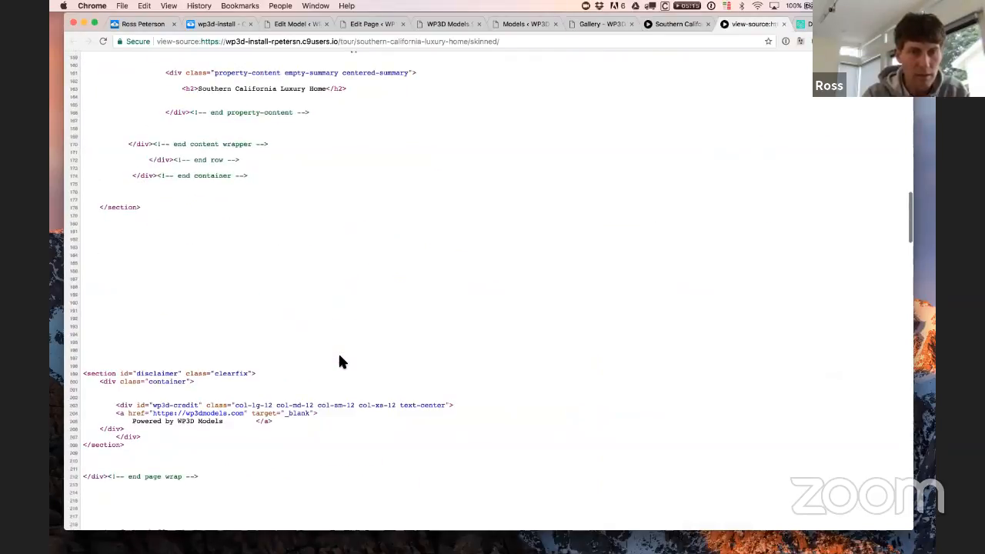
scroll(341, 360, down, 5)
scroll(343, 362, up, 5)
scroll(344, 361, up, 20)
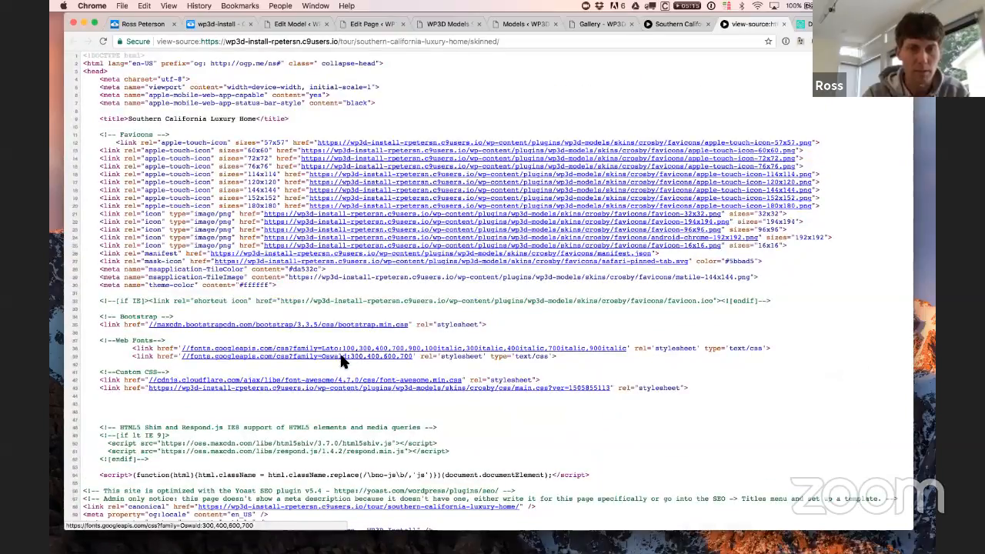
Step: Close the view-source tab and go back to the WP3D Models Settings tab
click(784, 23)
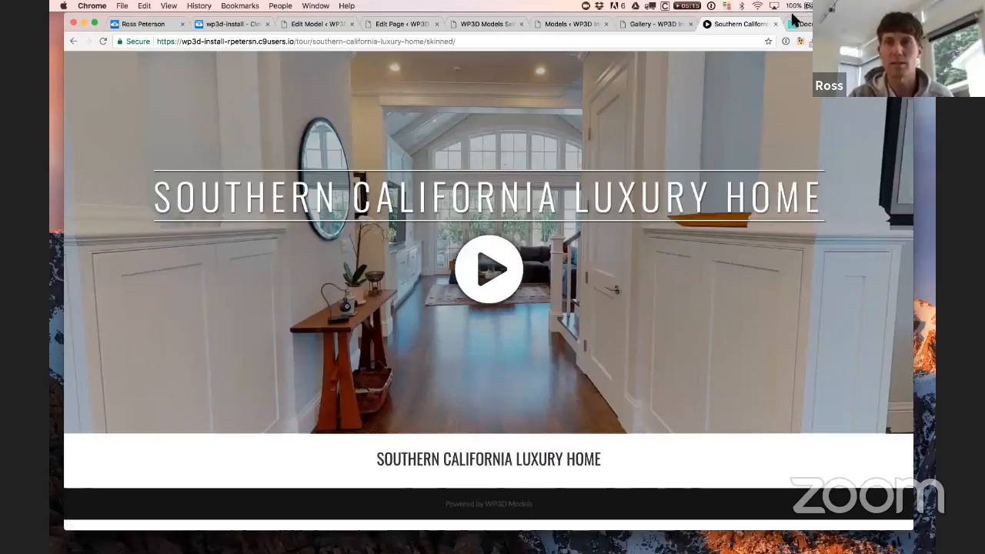
drag(795, 17, 810, 35)
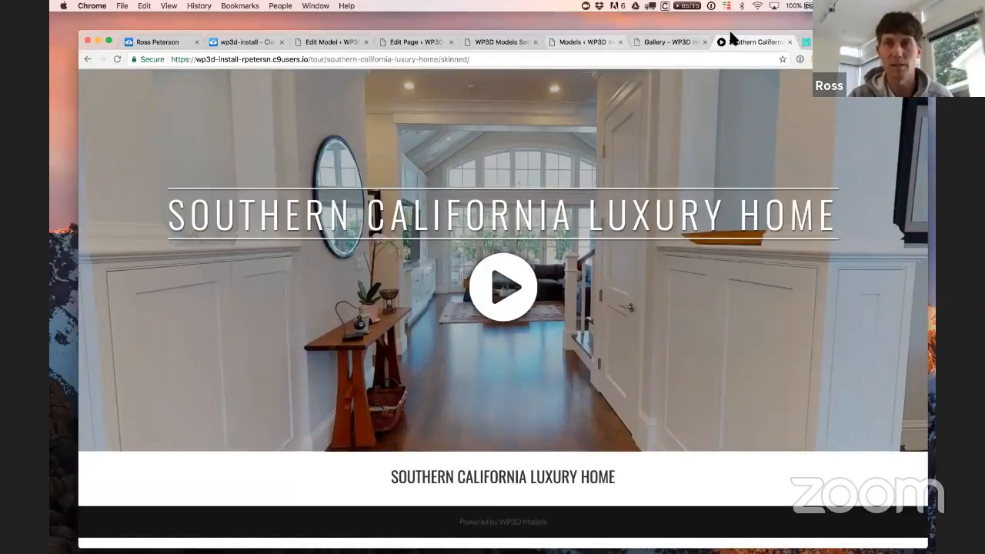
click(502, 41)
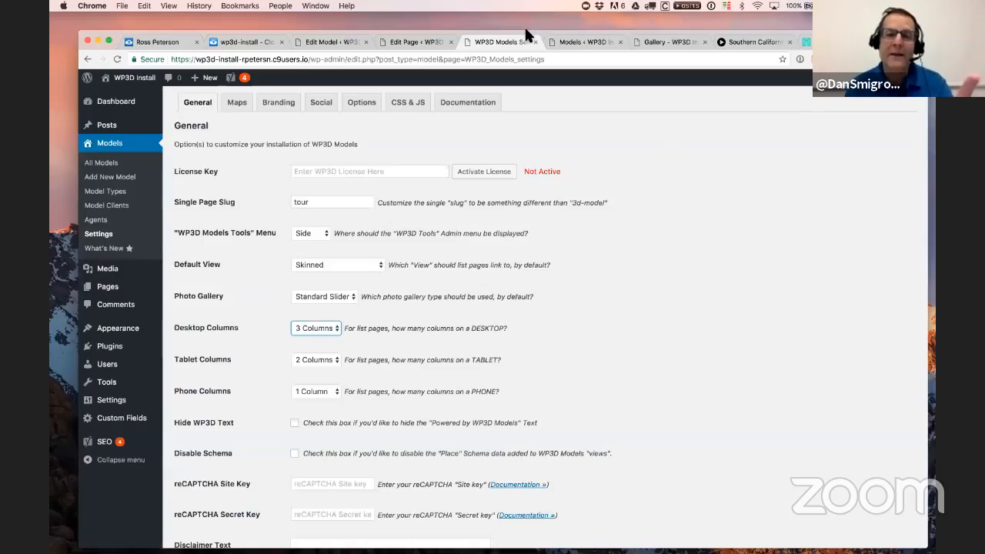
Step: Scroll the settings down to the Disclaimer Text box, then switch to the St. Lucia Ladera Suite editor
drag(525, 31, 512, 27)
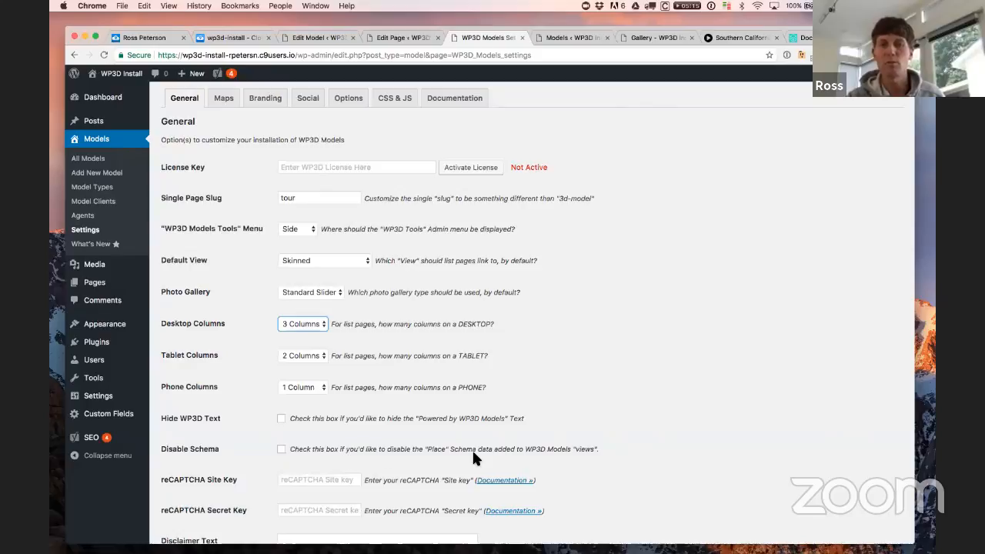
mouse_move(527, 28)
mouse_down()
mouse_move(528, 15)
mouse_move(526, 25)
mouse_up()
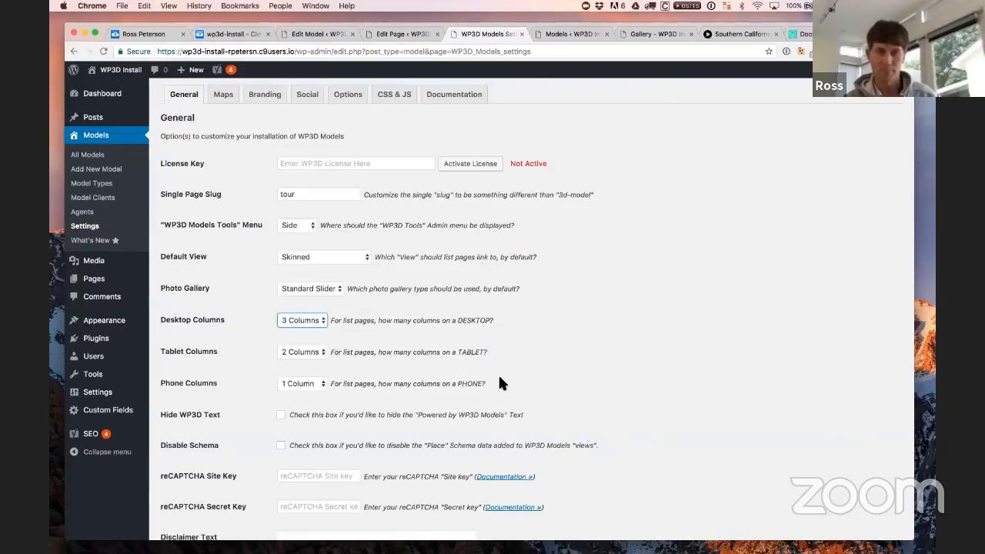
scroll(499, 378, down, 3)
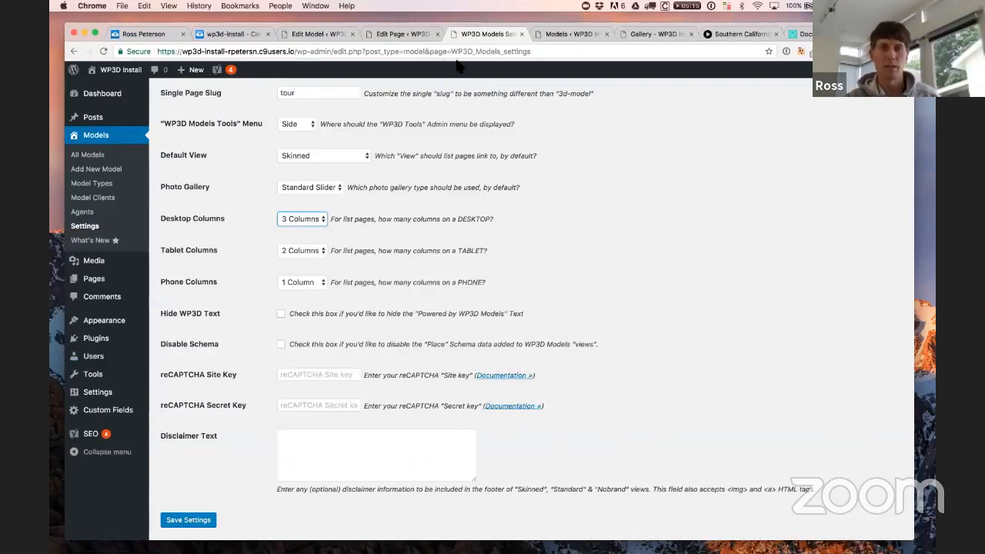
click(308, 35)
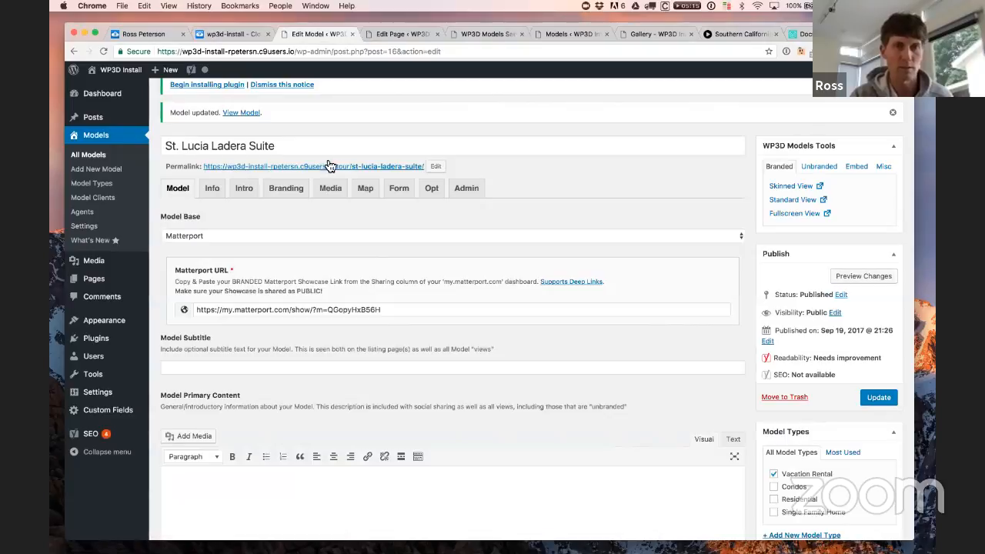
Step: Show the St. Lucia Ladera Suite Form options and check its Skinned View in a new tab
click(401, 191)
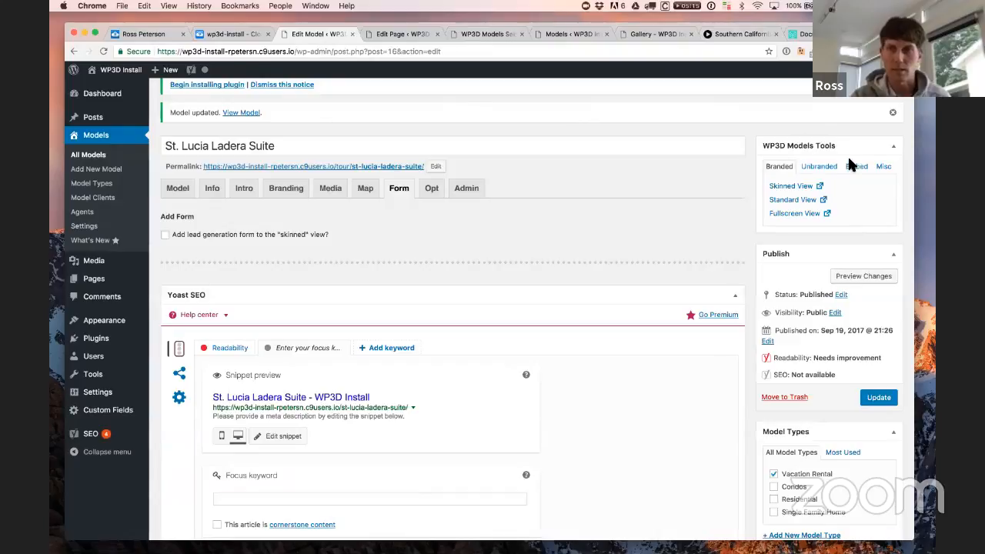
right_click(780, 192)
click(793, 199)
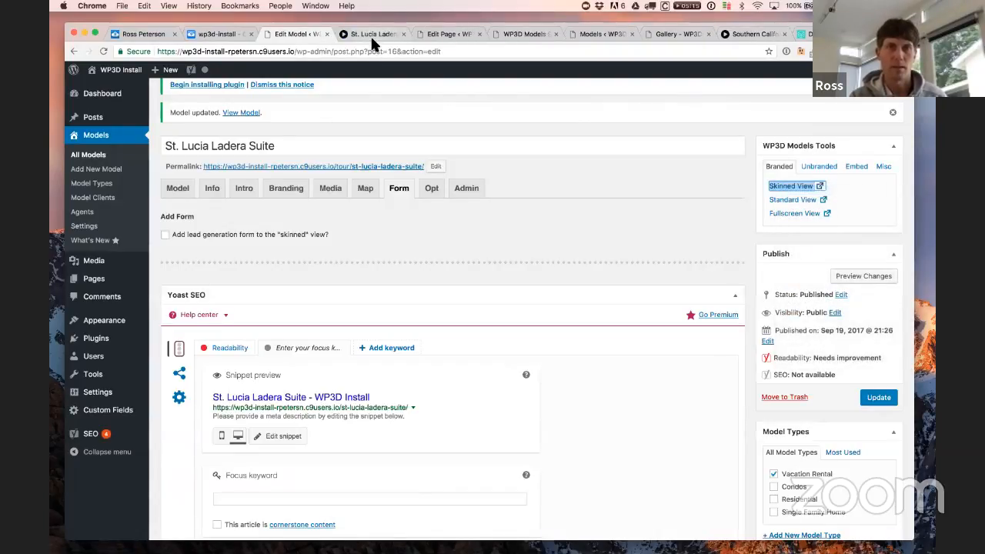
click(370, 34)
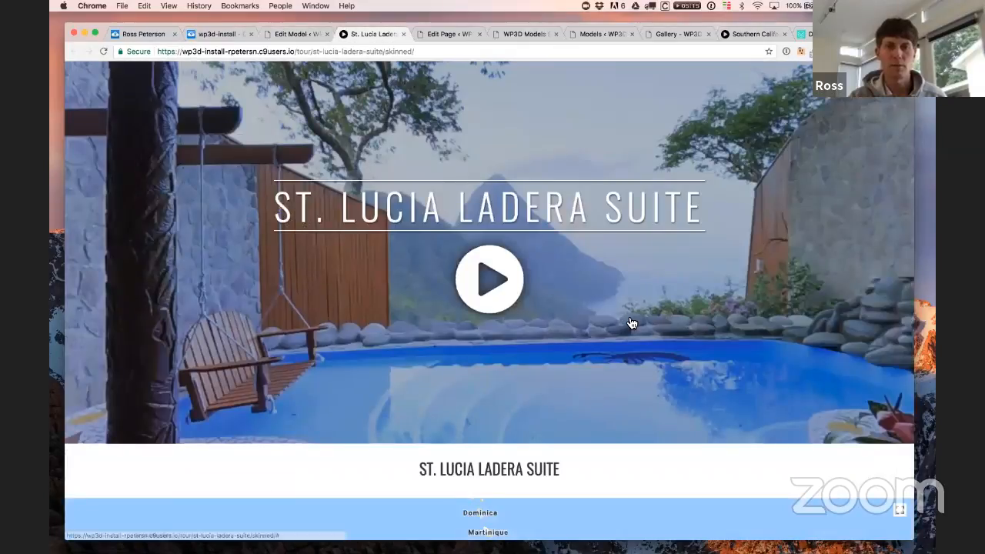
scroll(630, 317, down, 2)
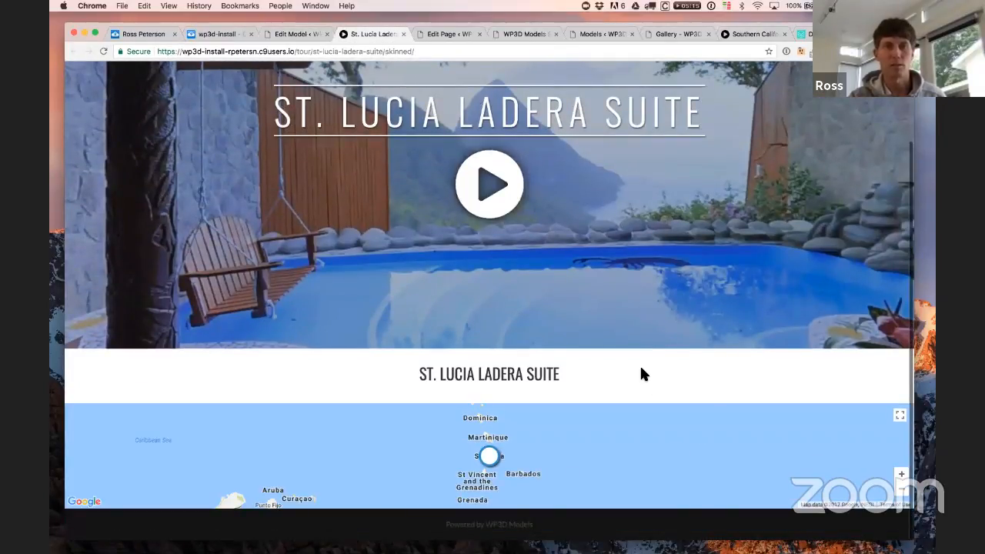
click(291, 34)
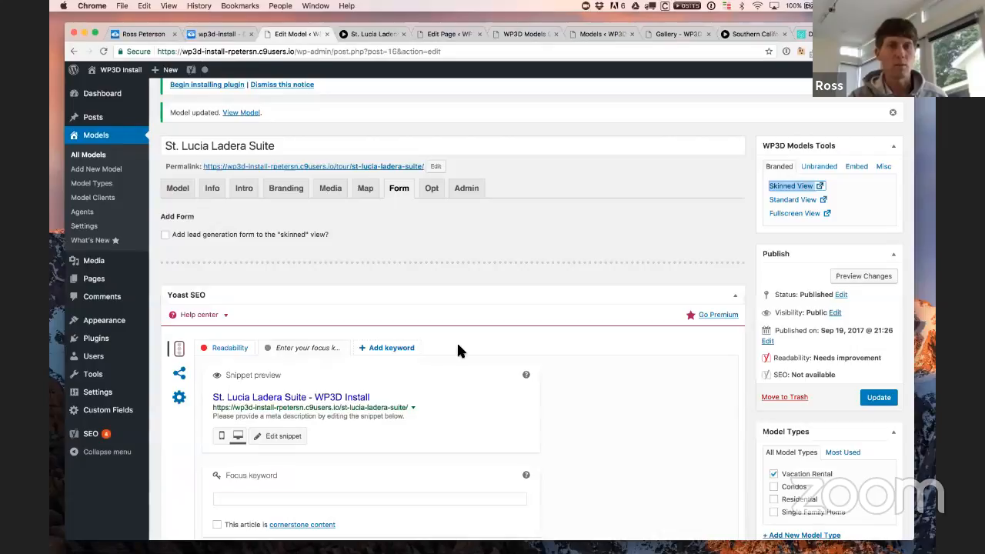
Step: Enable the skinned-view lead form sent to a custom email address, then go to Agents
click(215, 238)
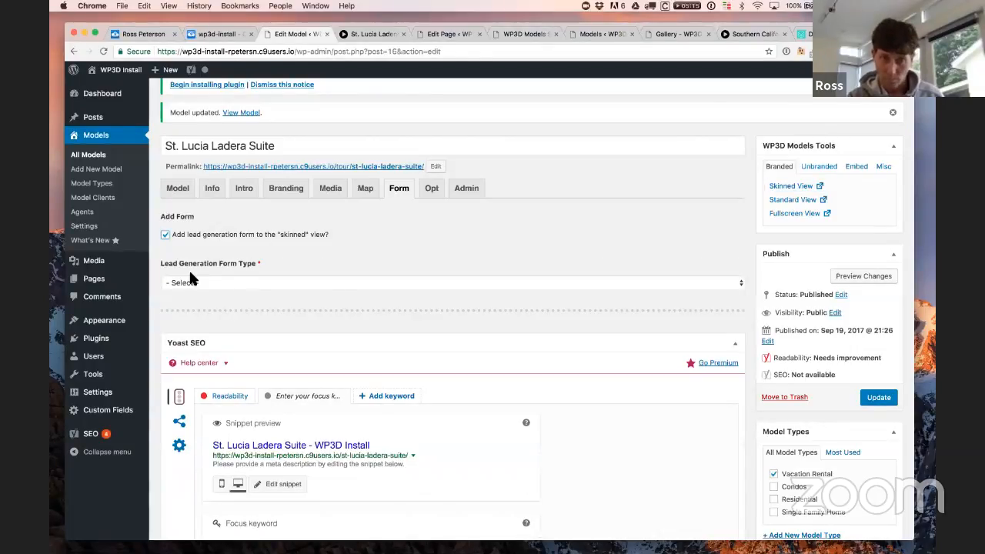
click(225, 282)
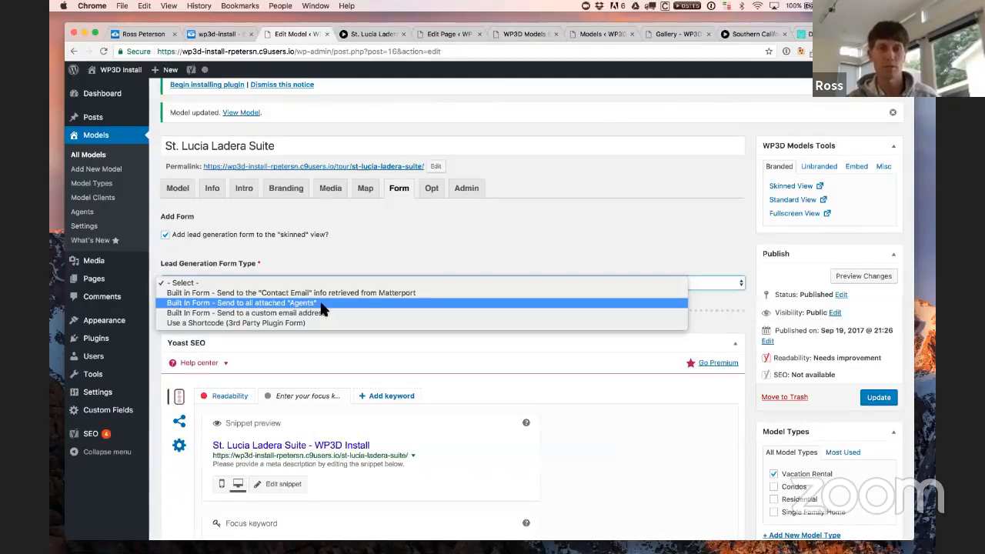
click(277, 318)
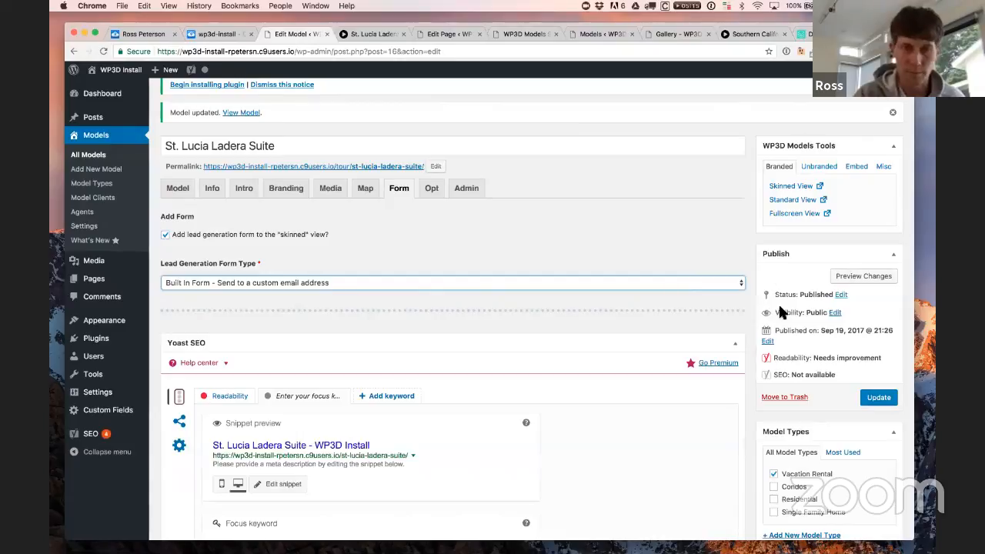
click(708, 285)
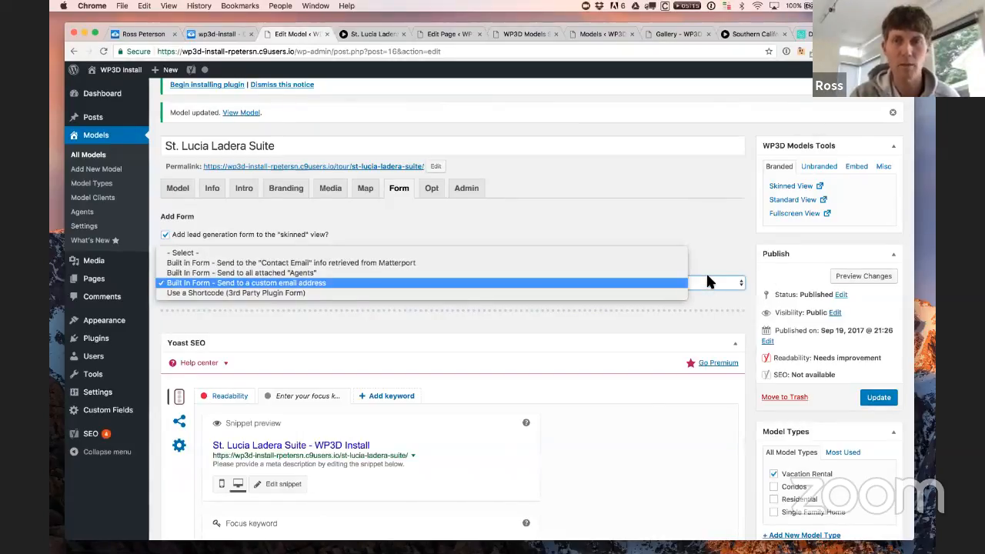
click(658, 229)
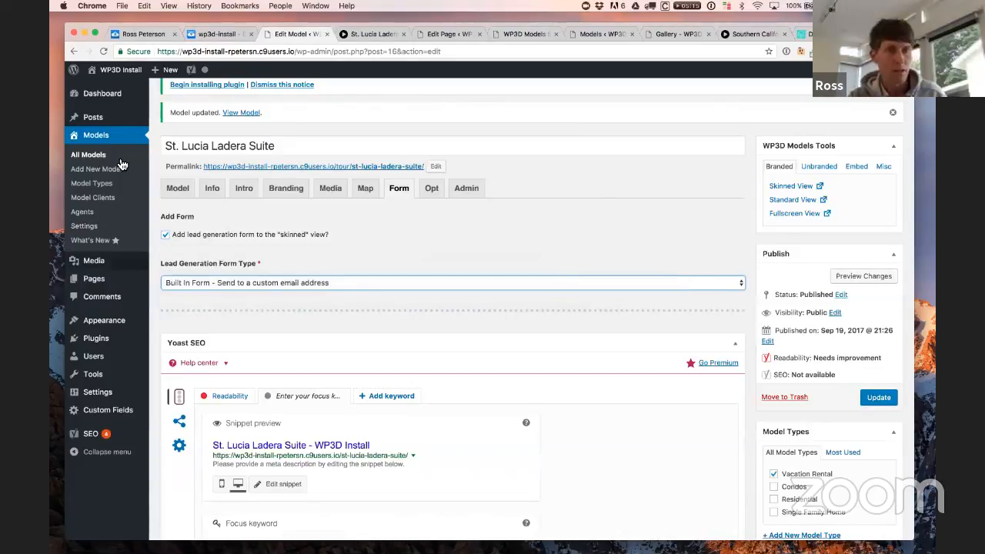
click(89, 215)
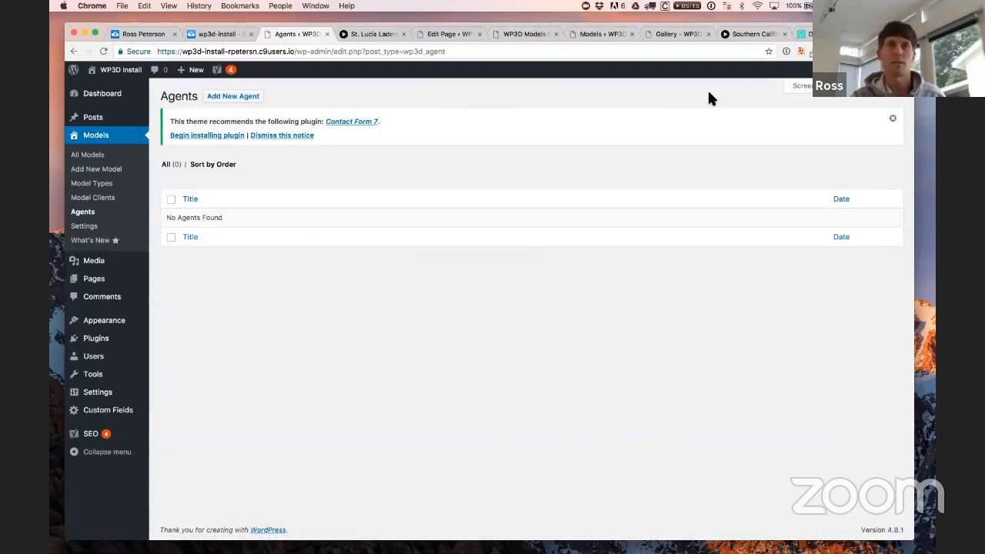
Step: Return to the browser and start a new agent from the empty Agents page
key(super+Tab)
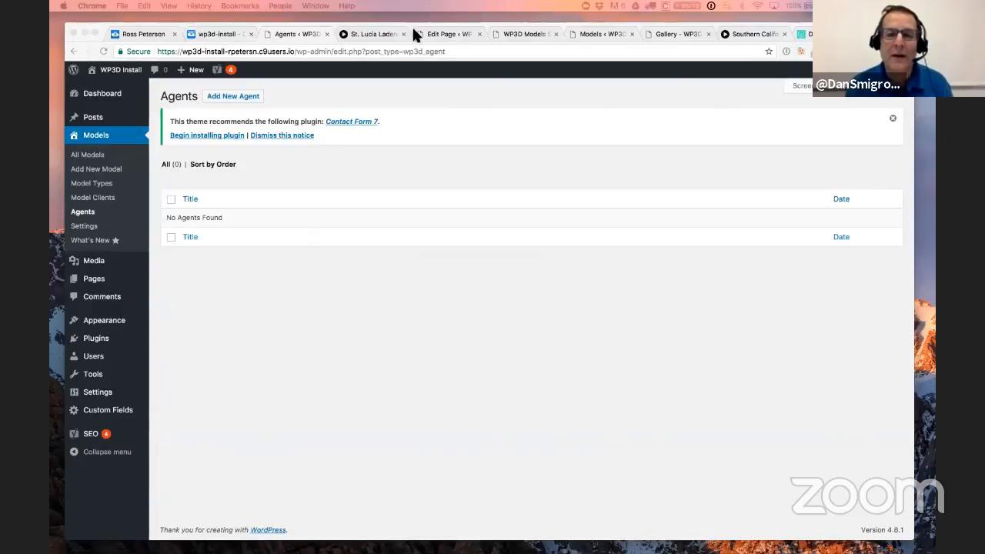
click(344, 177)
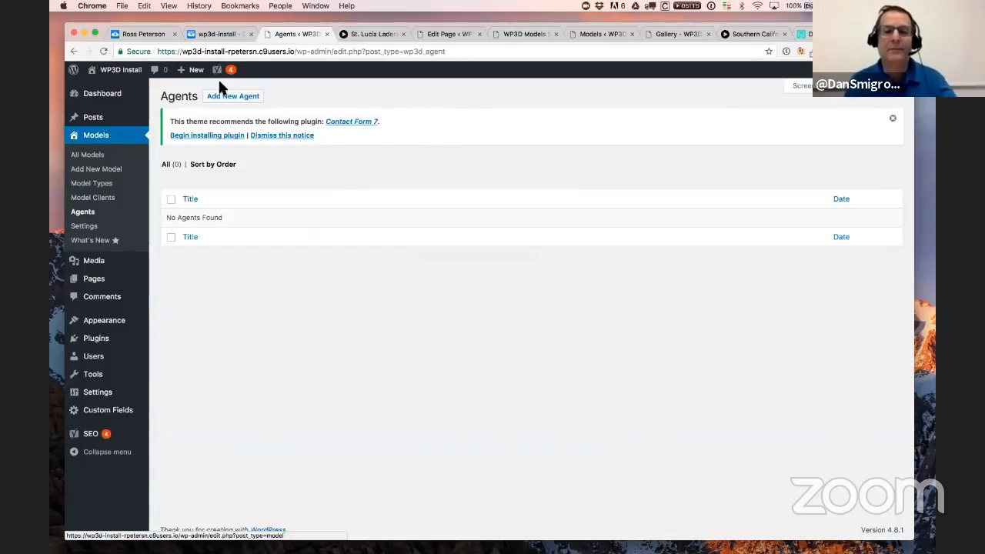
click(255, 107)
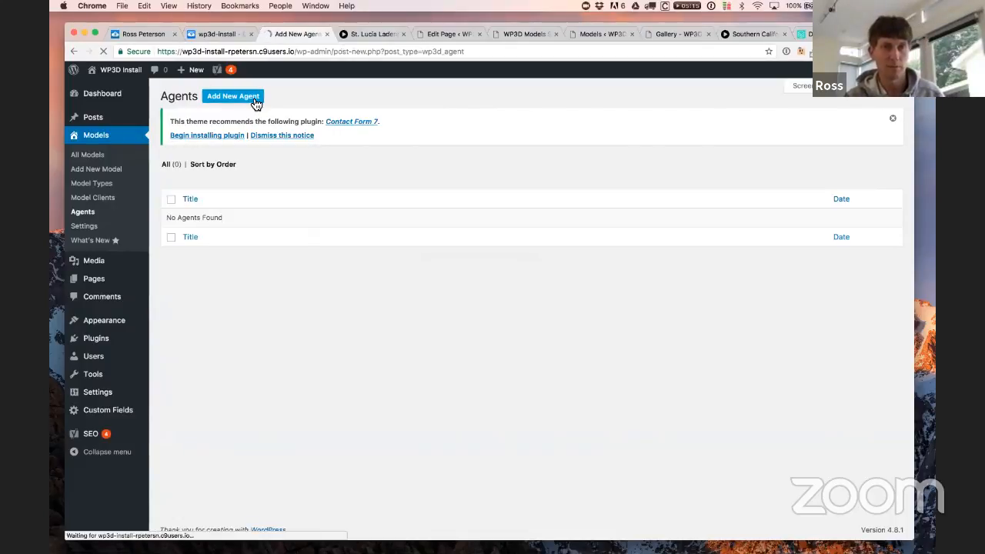
Step: Enter the agent's name as the title and upload a square headshot as the Agent Image
click(267, 167)
text(Steve Jobs)
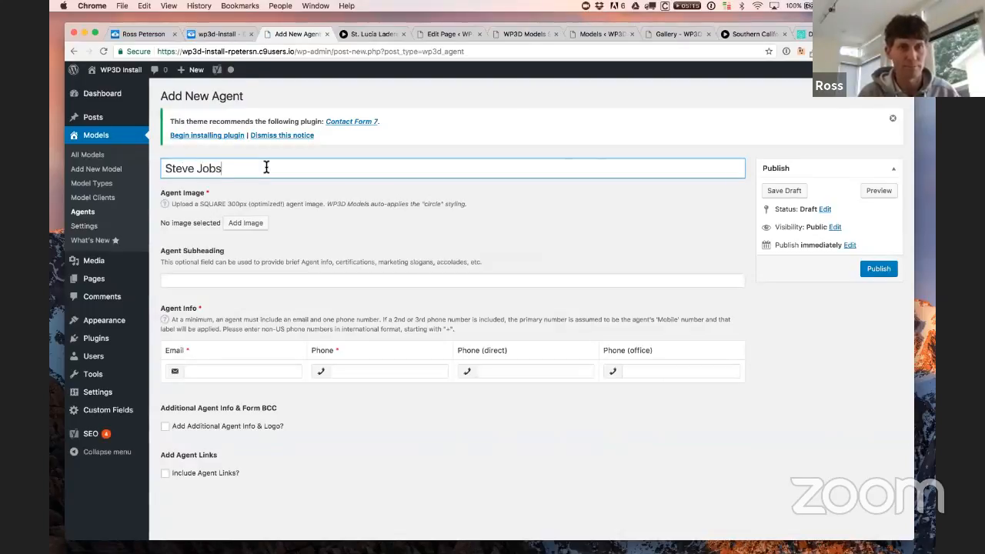
click(246, 223)
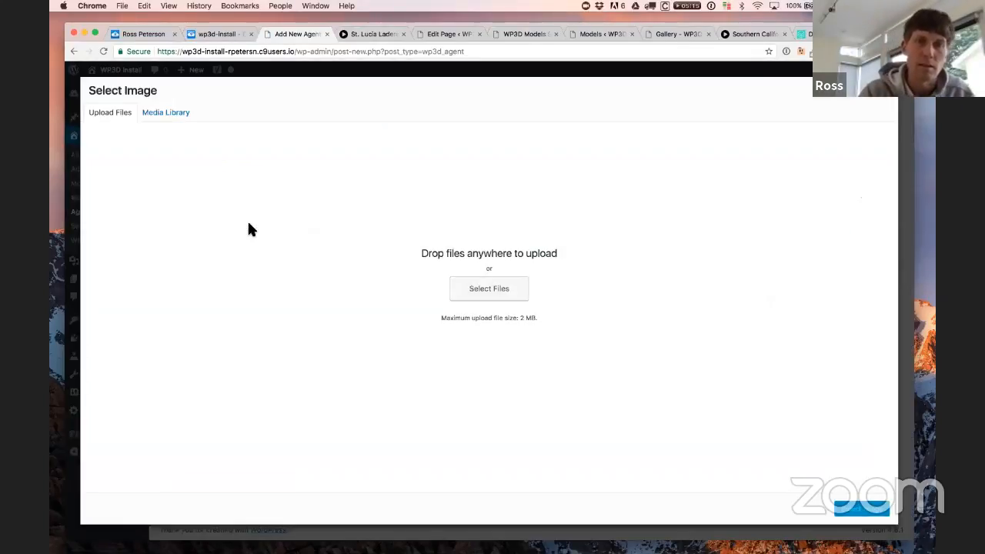
drag(684, 208, 426, 279)
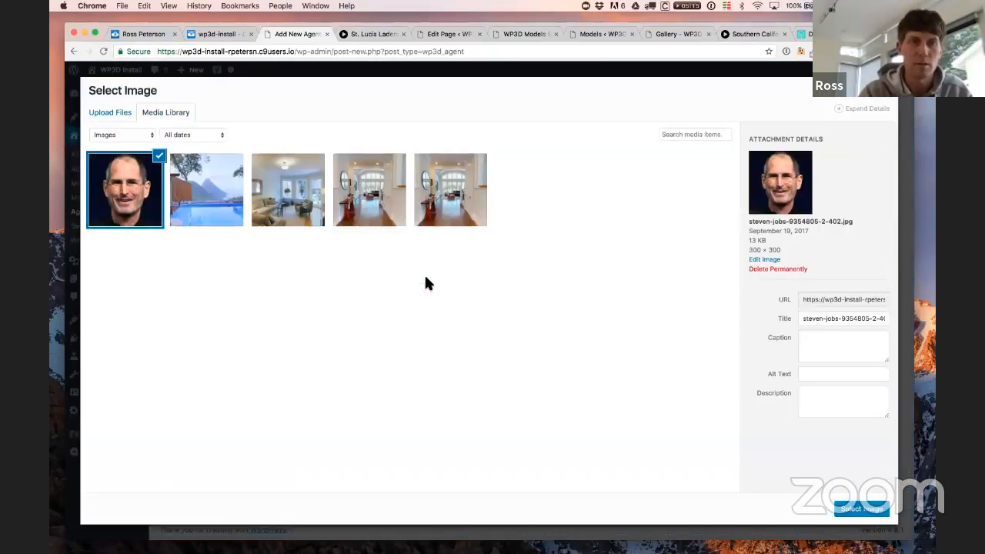
click(866, 516)
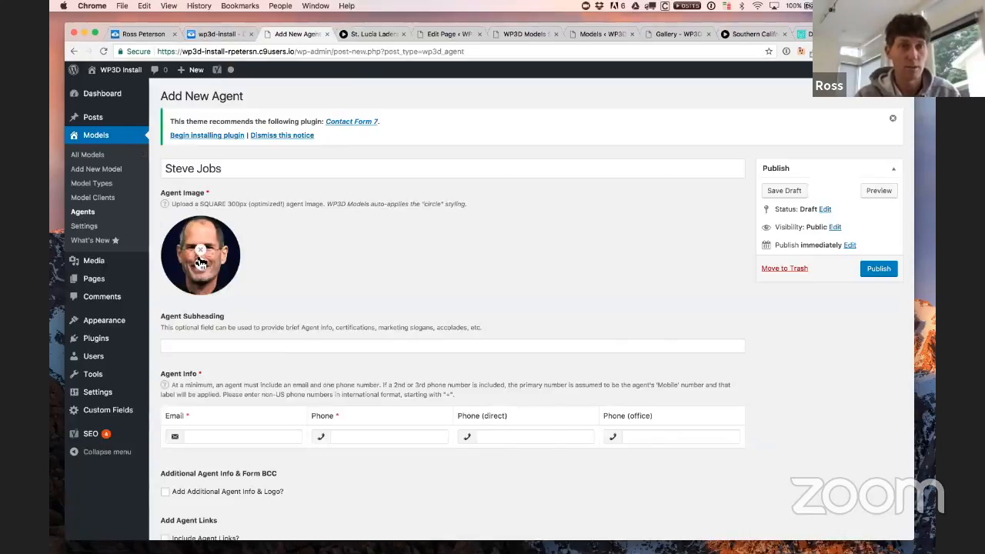
Step: Set the agent subheading to 'Amazing Human' and fill in the agent's e-mail and phone number
click(220, 347)
text(A)
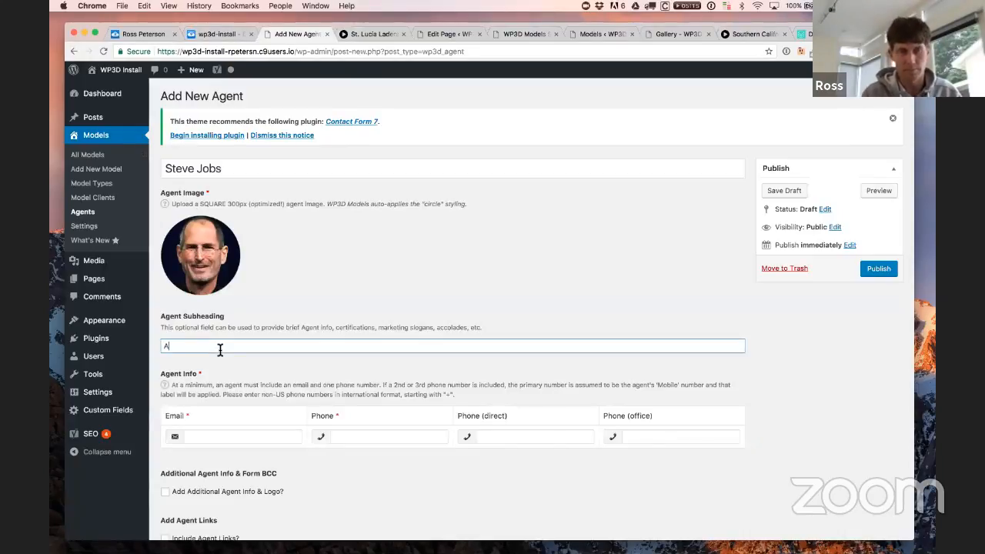
text(mazing )
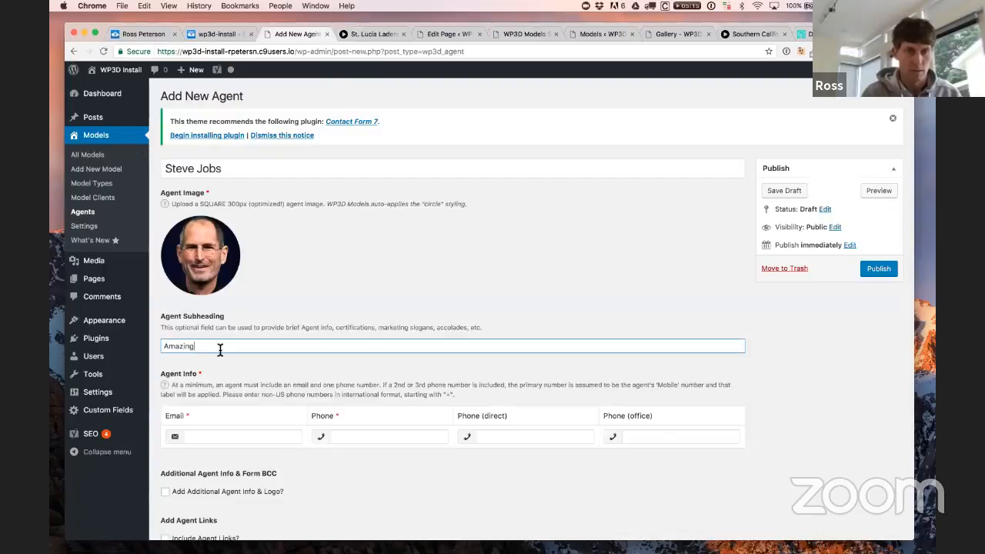
text(Human)
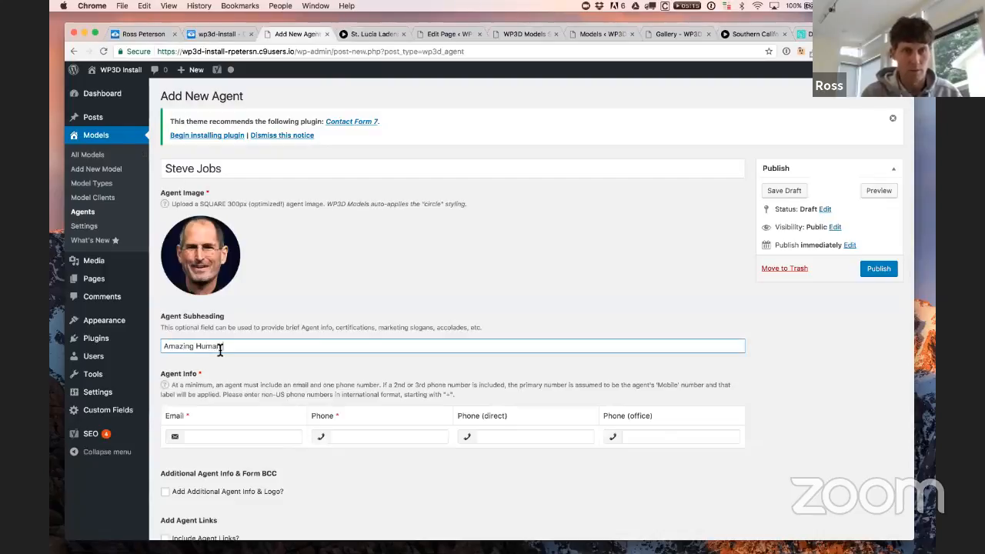
text(B)
key(BackSpace)
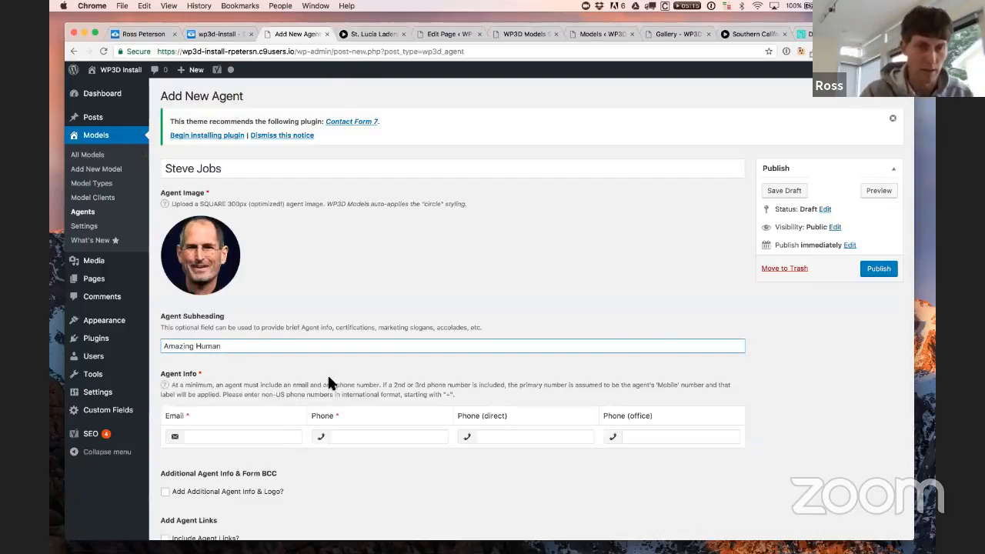
click(271, 436)
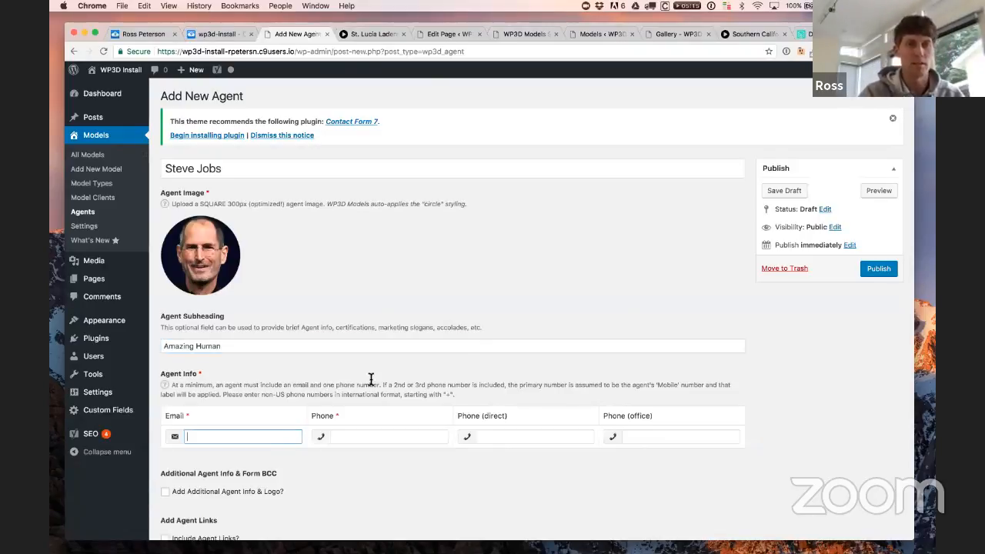
scroll(427, 315, down, 3)
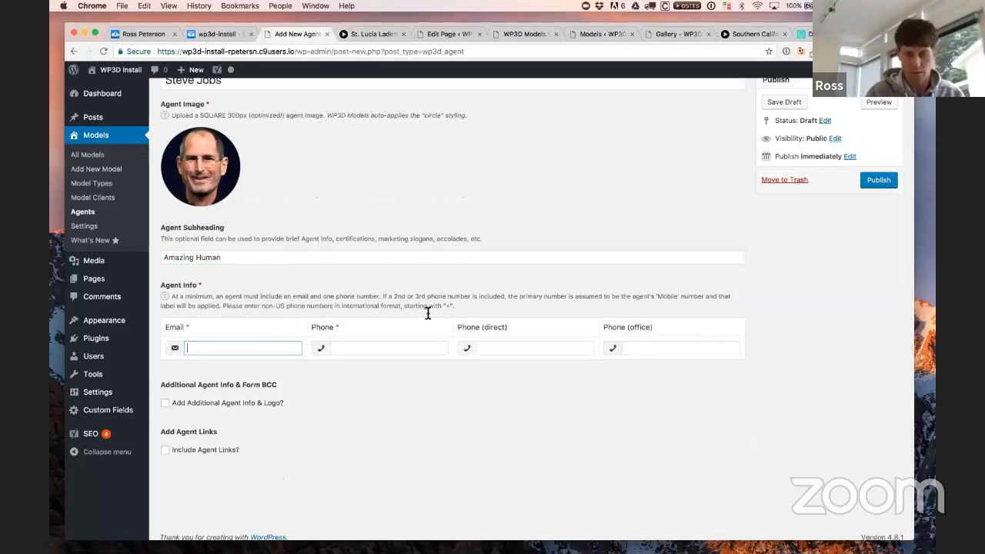
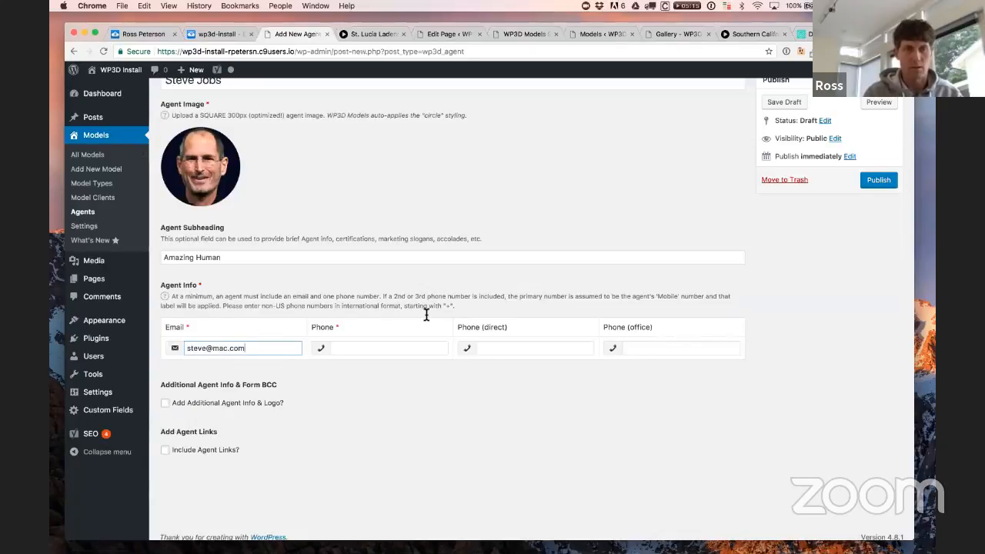
key(Tab)
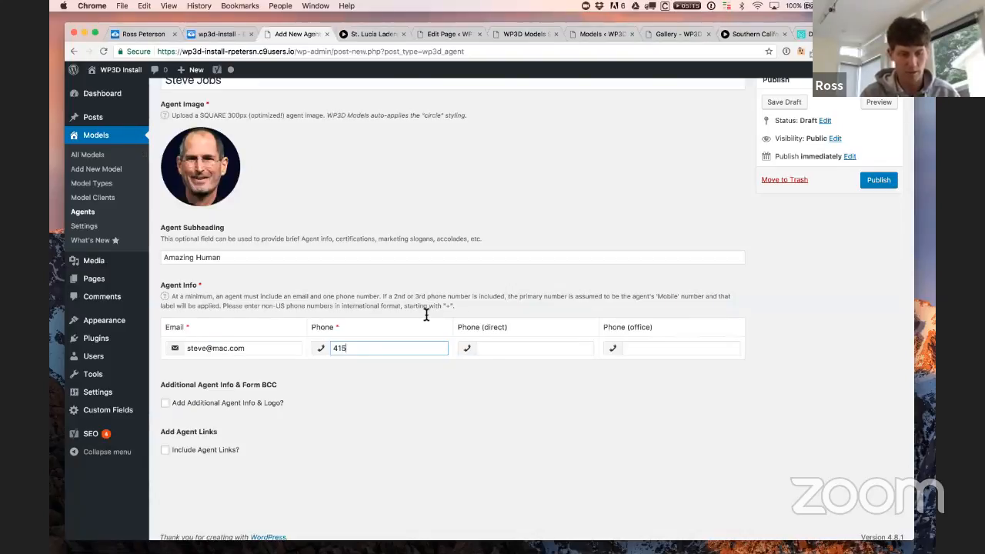
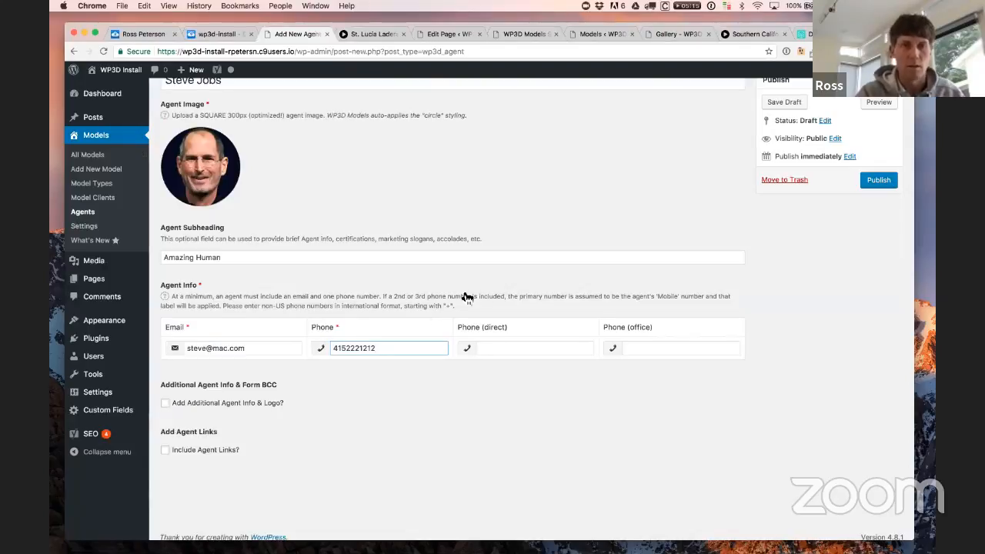
Step: Publish the new agent
scroll(493, 373, up, 2)
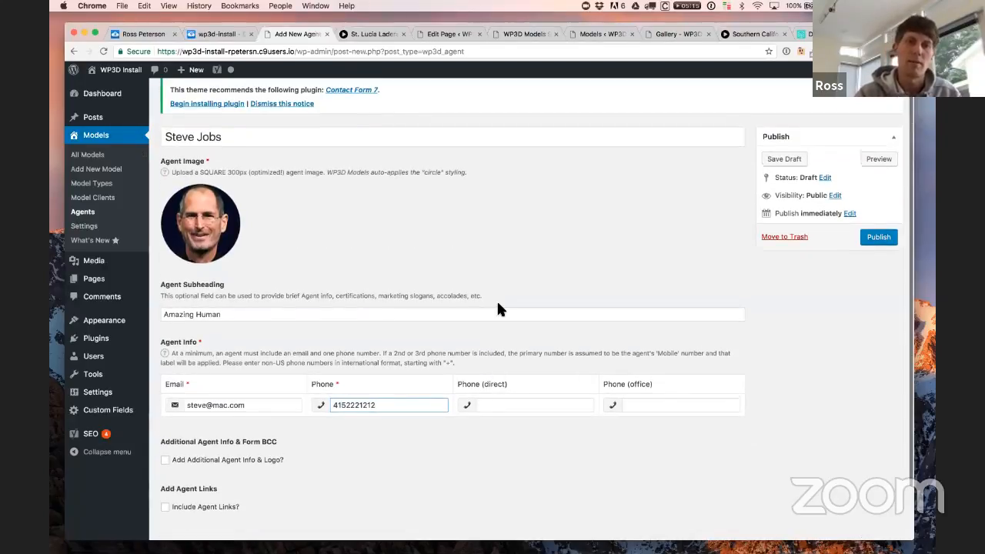
mouse_move(200, 227)
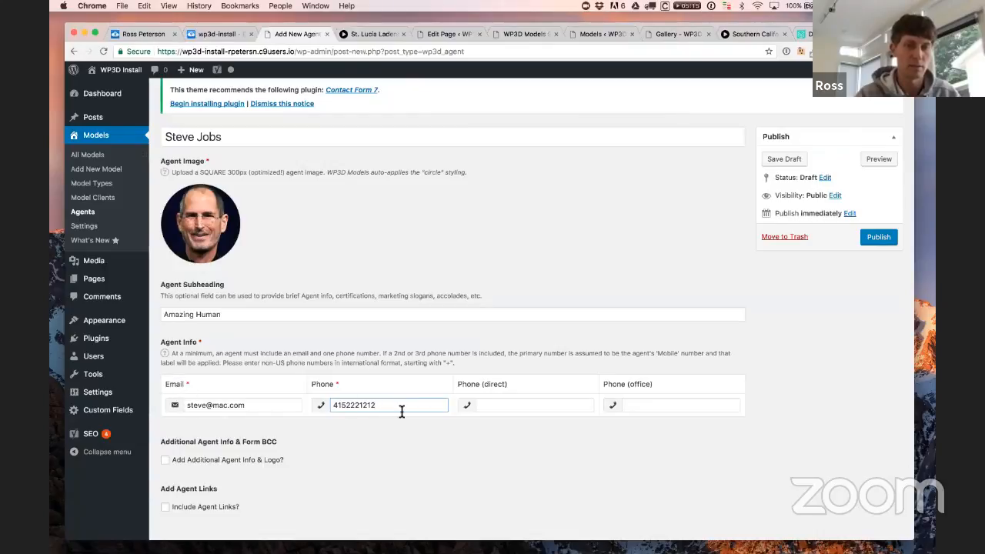
click(870, 237)
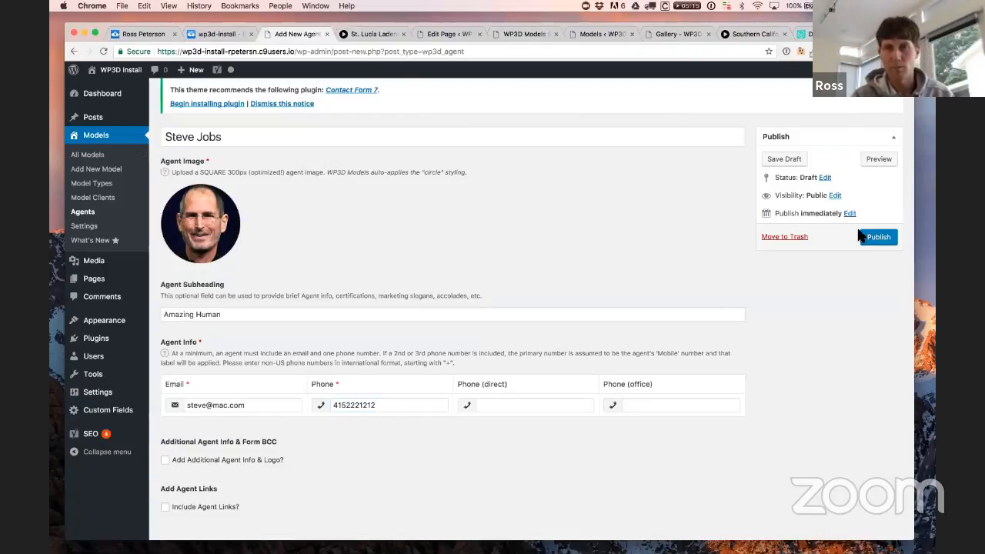
click(882, 243)
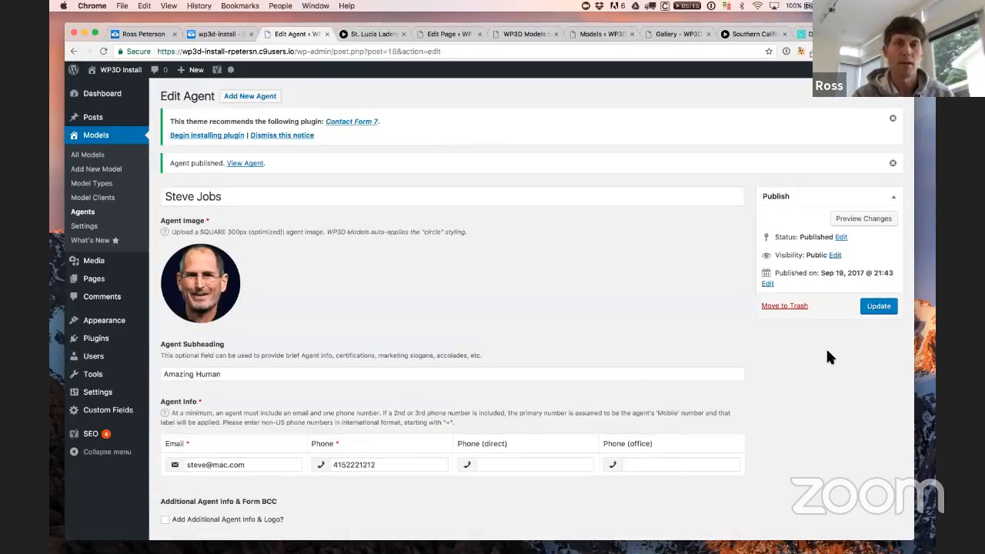
Step: Reopen the St. Lucia Ladera Suite model editor from the All Models list
click(452, 34)
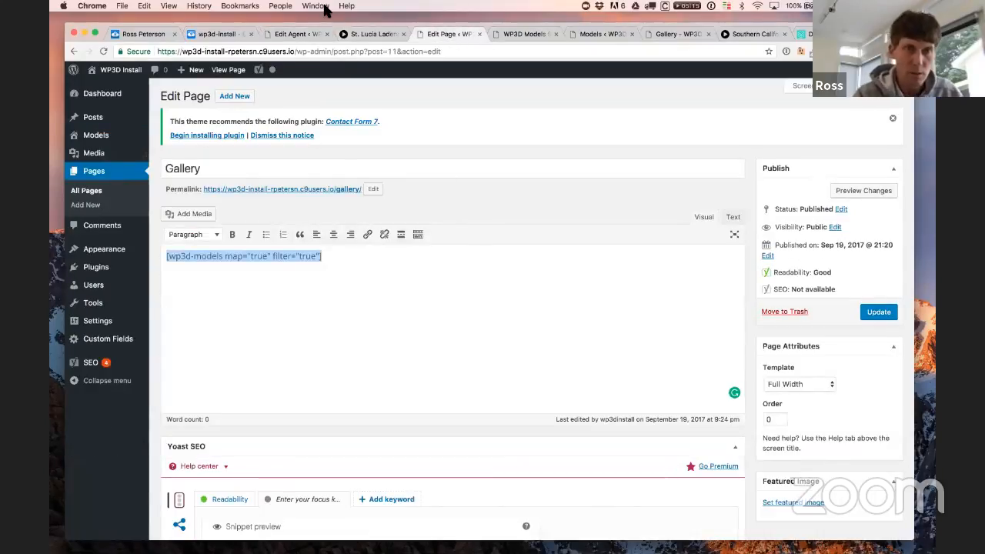
click(553, 34)
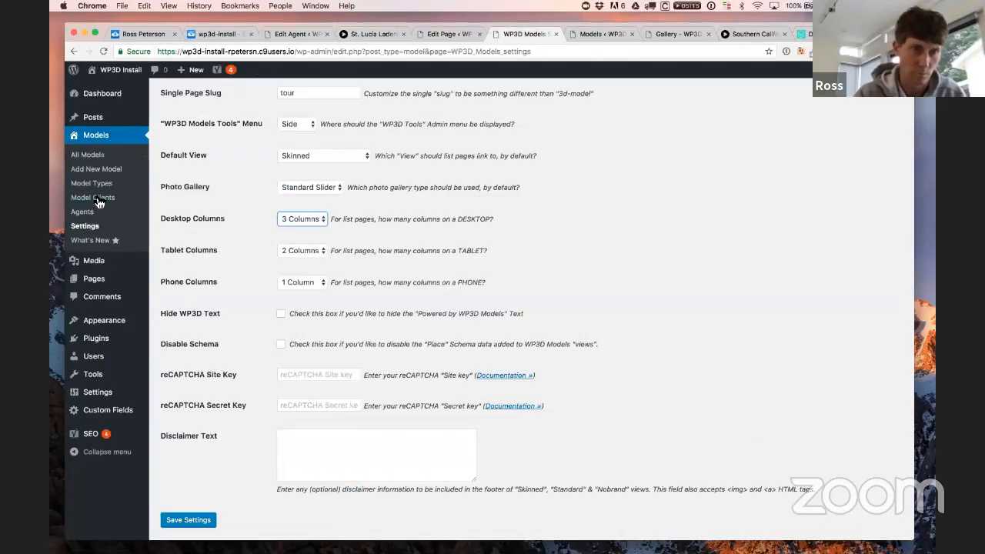
click(89, 155)
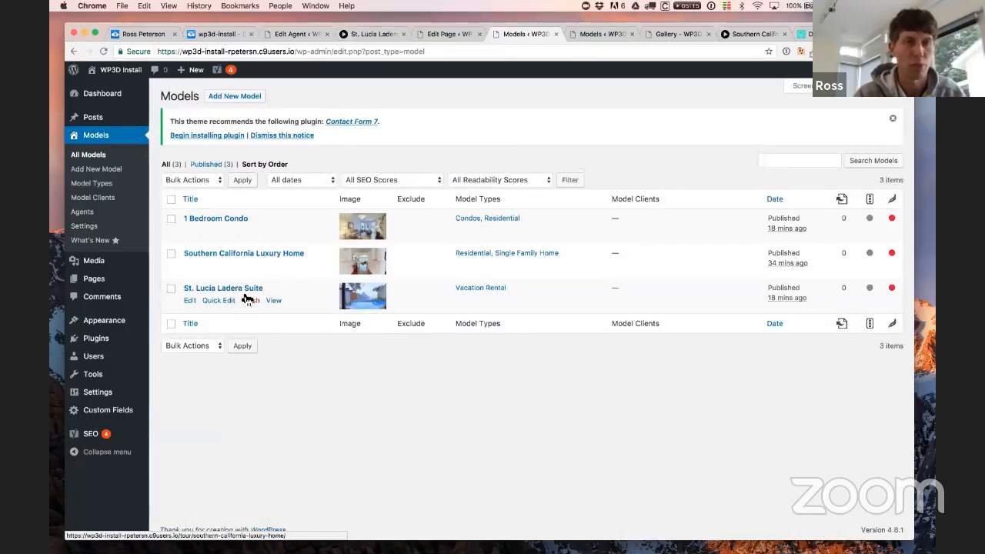
click(230, 289)
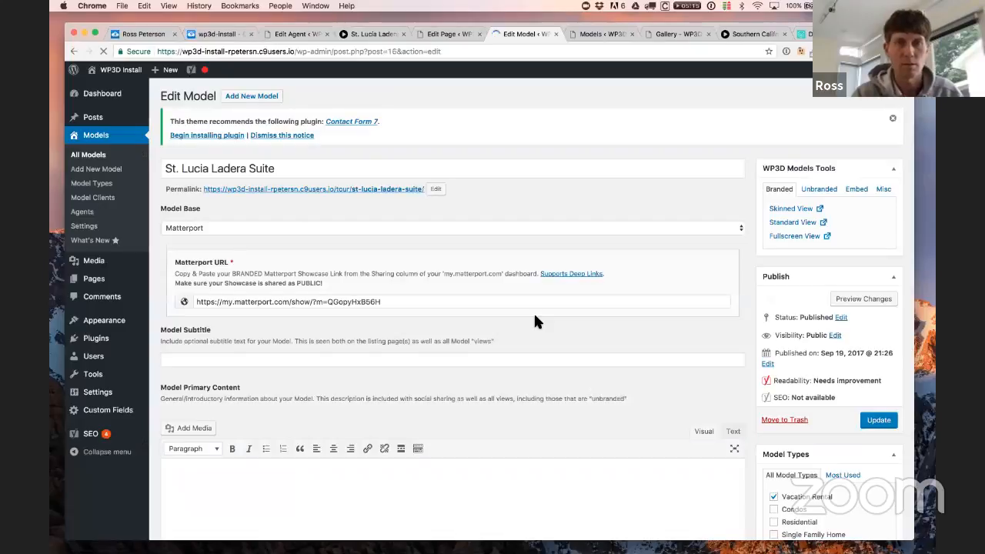
Step: Enable the skinned-view lead form sent to all attached agents and update the model
click(408, 214)
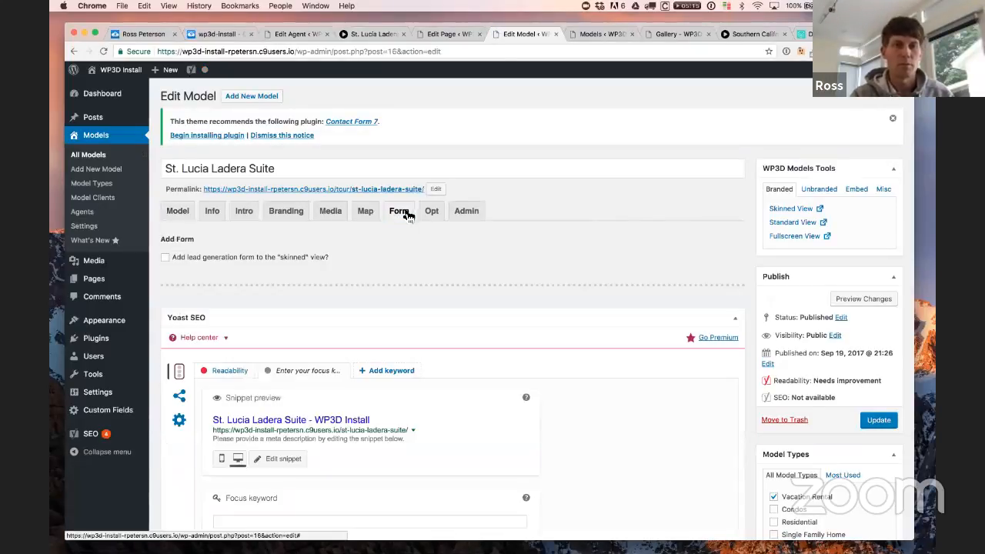
click(282, 257)
click(279, 308)
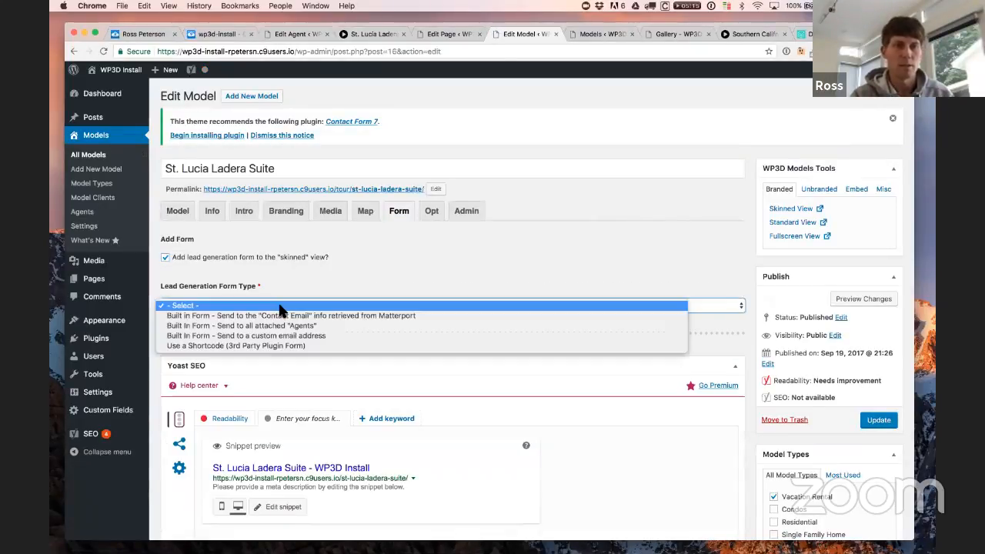
click(286, 326)
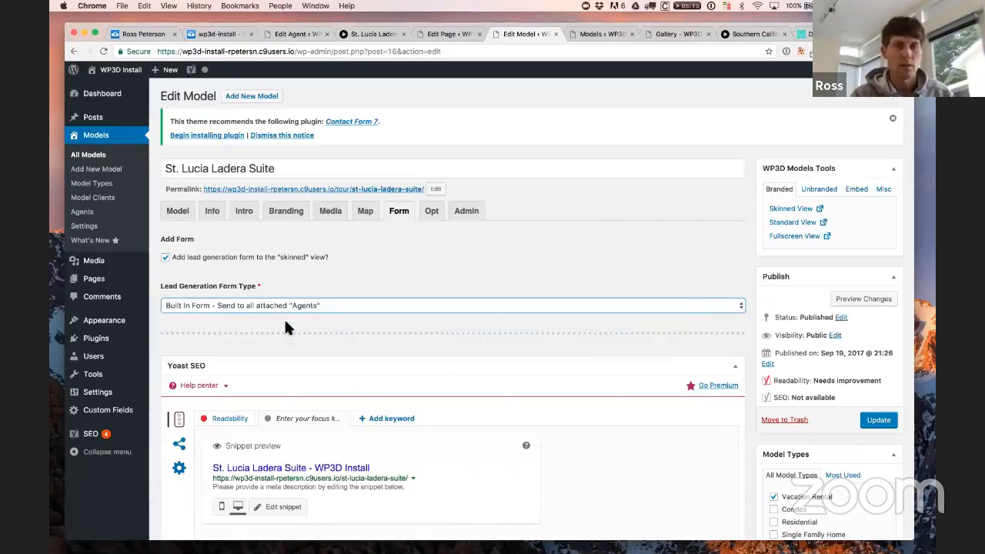
scroll(411, 335, down, 5)
scroll(412, 334, up, 5)
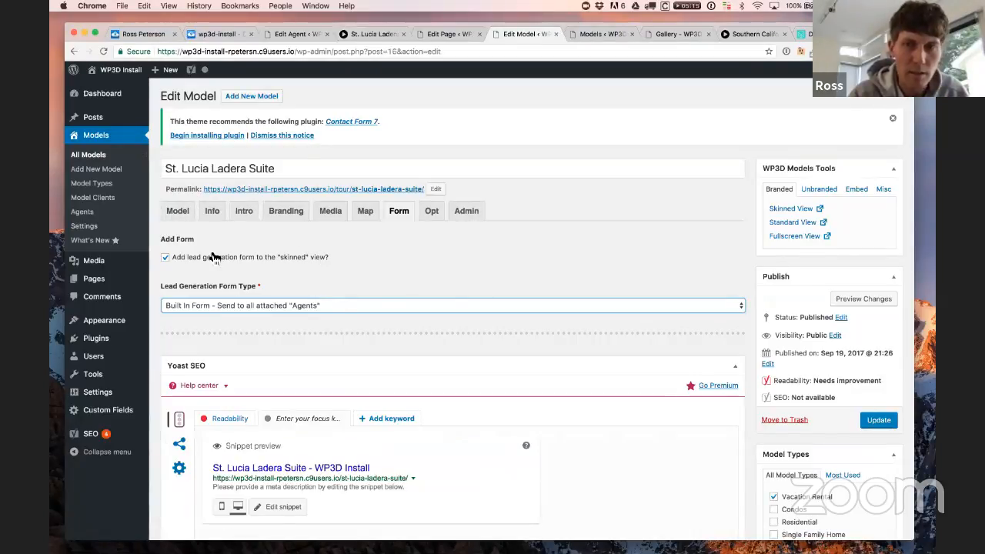
click(868, 421)
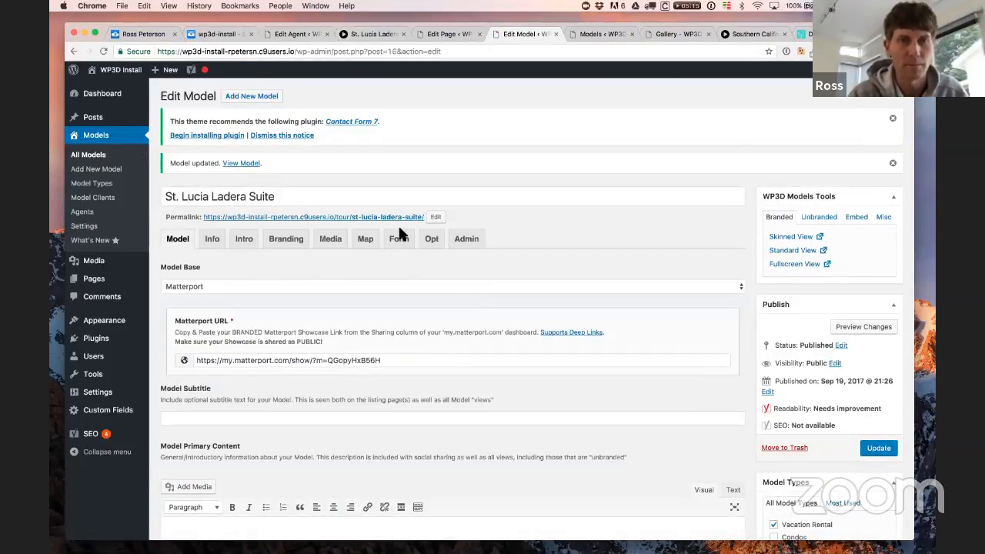
Step: Switch the form type to custom email address and uncheck the skinned-view lead form
click(409, 245)
click(362, 333)
click(361, 344)
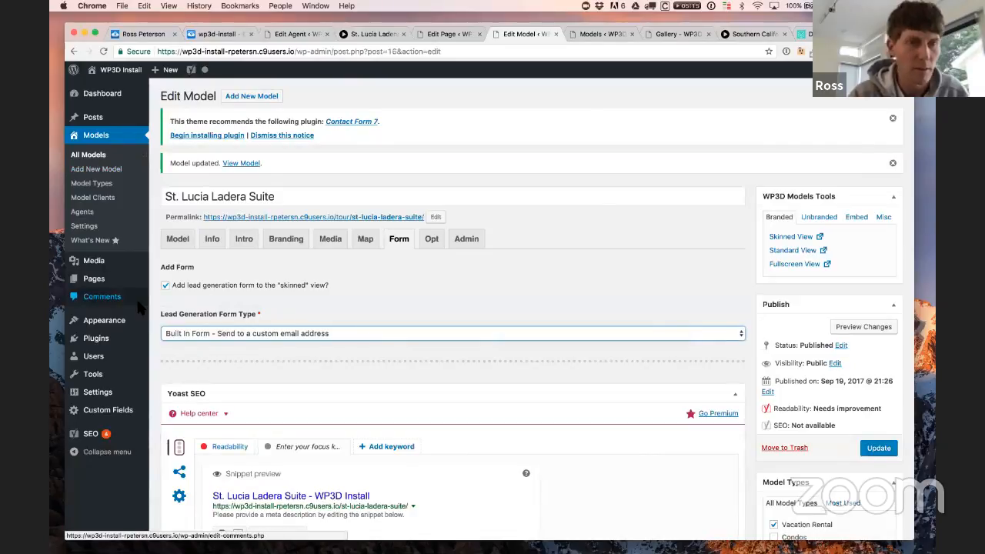
click(221, 287)
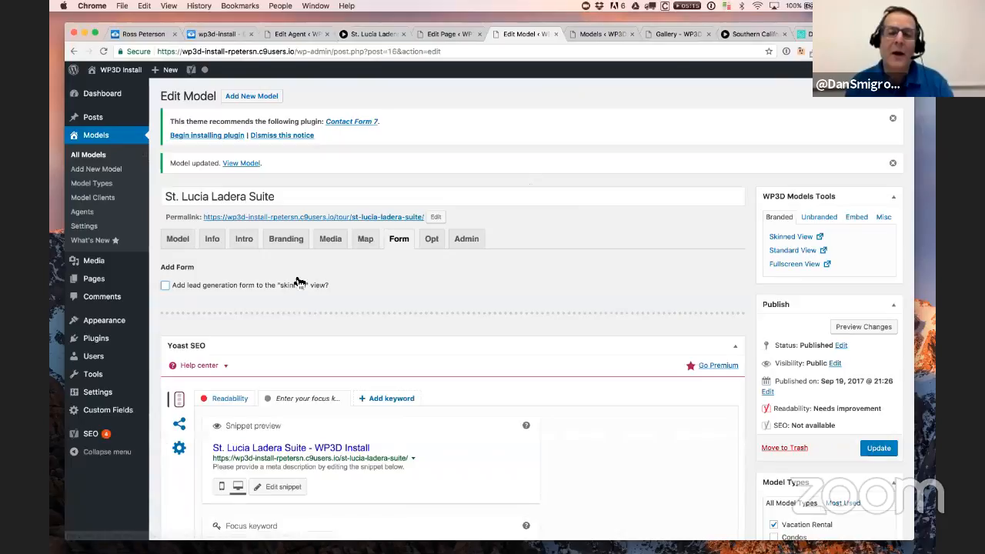
Step: Check the Models tab, go back to the suite editor, then show the Agents list
click(602, 34)
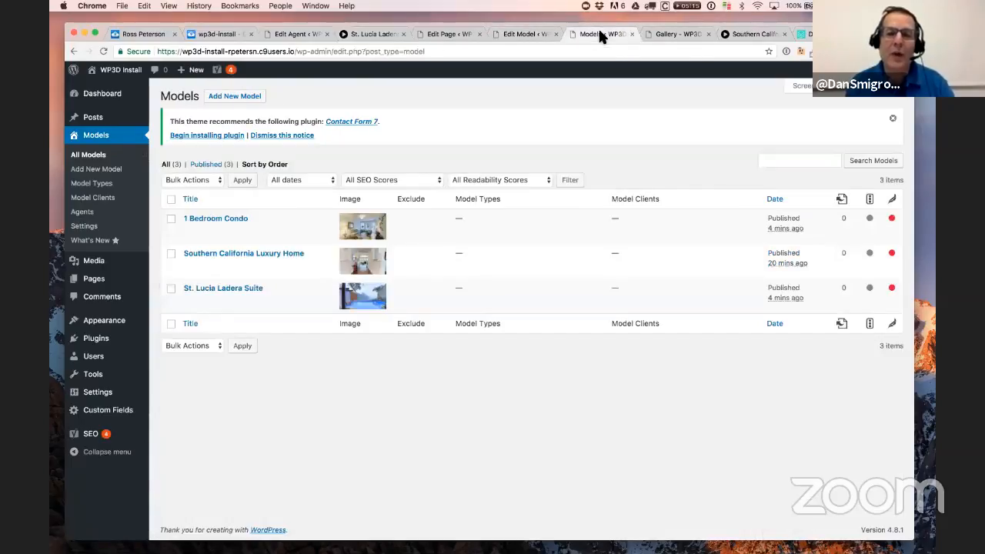
click(532, 33)
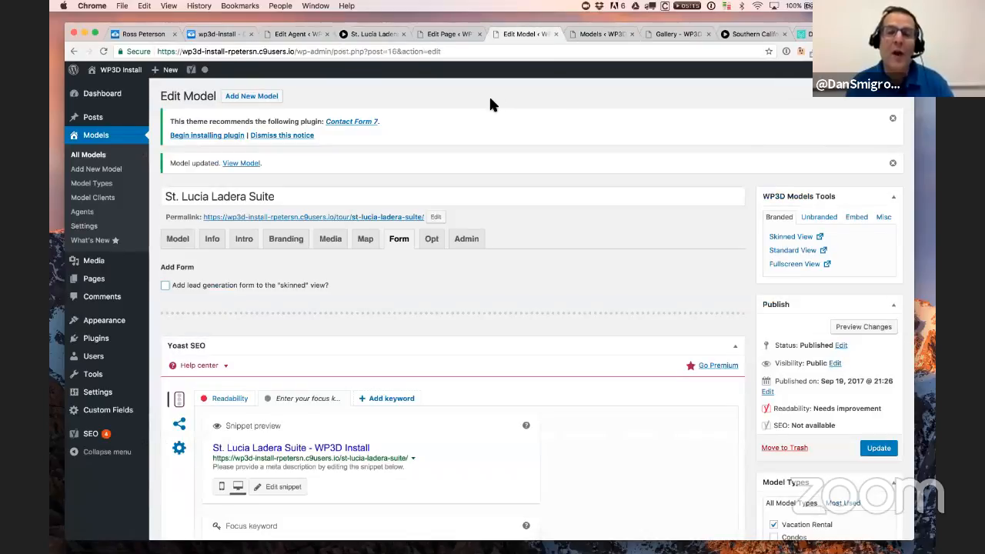
click(95, 214)
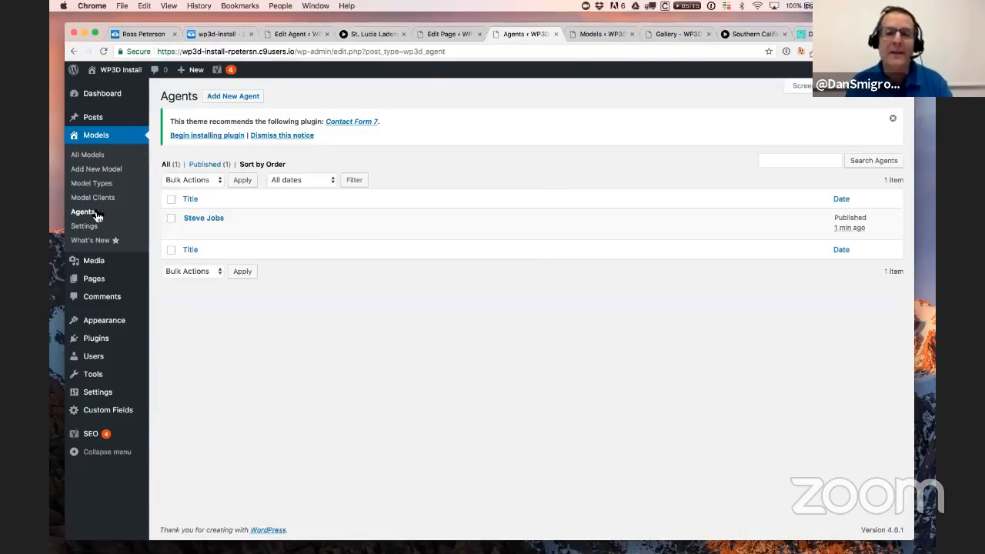
Step: Open Plugins in a separate window, then return and show All Models with its three models
right_click(100, 339)
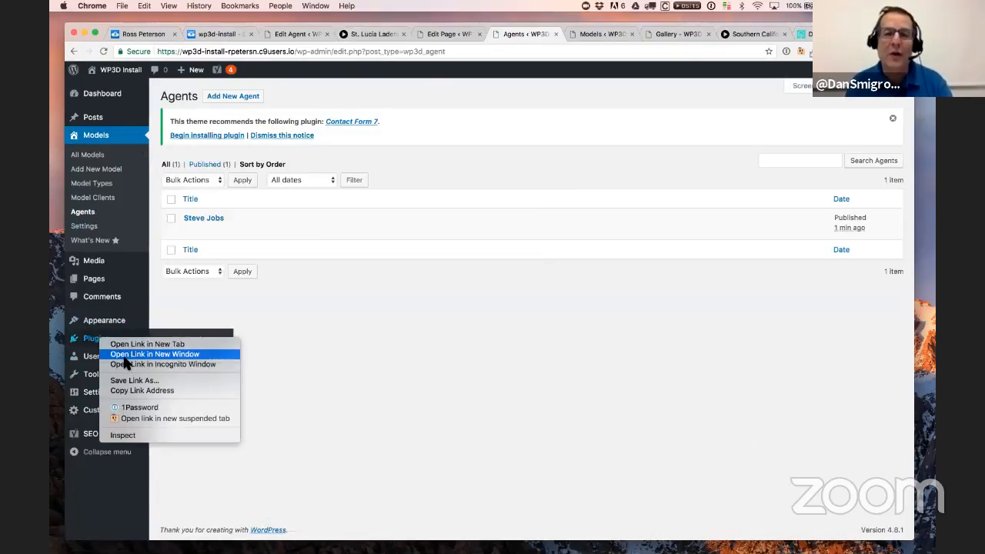
click(123, 355)
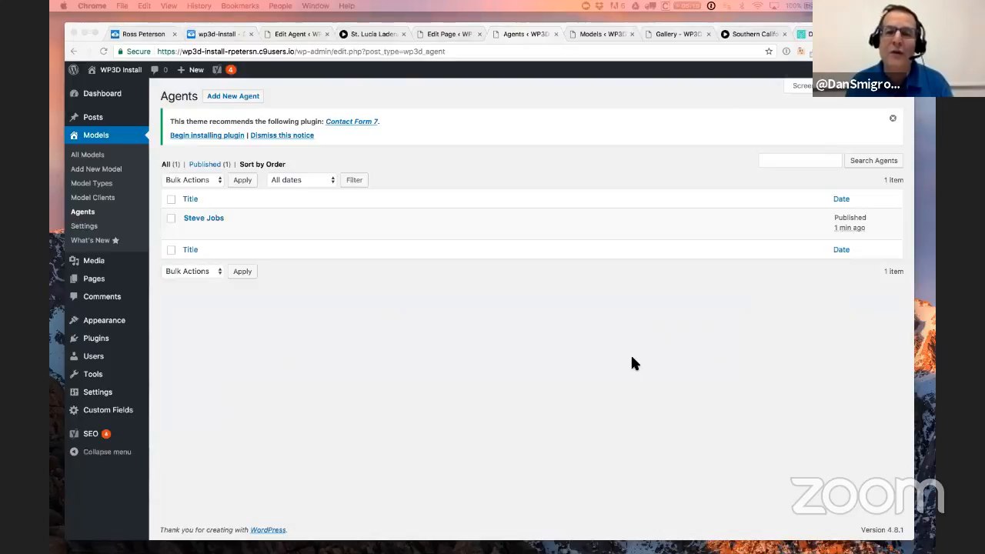
click(653, 362)
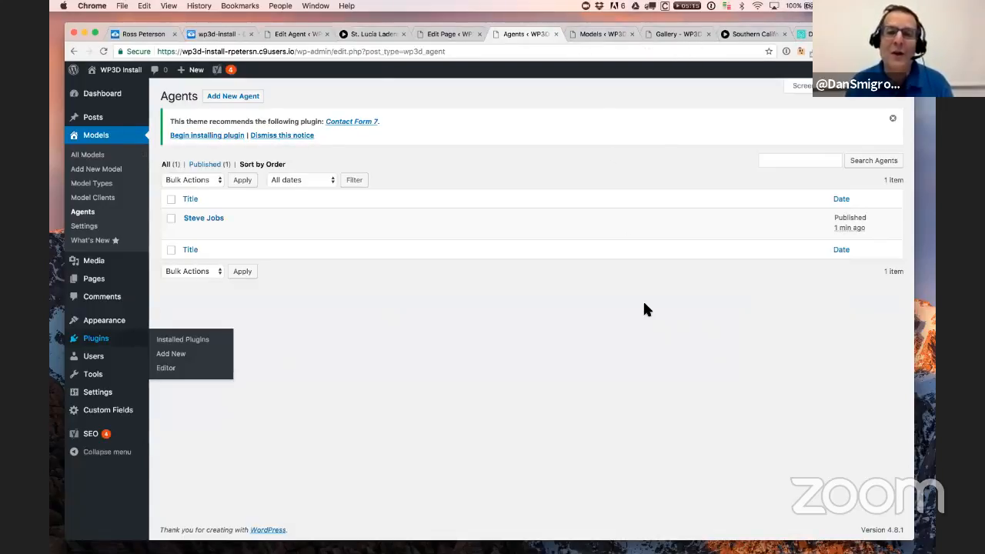
click(101, 160)
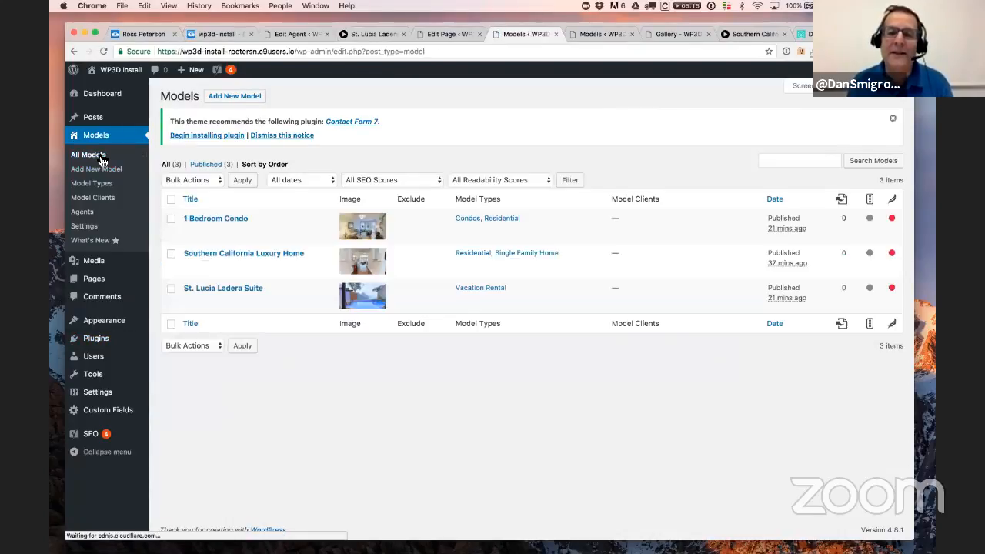
Step: Open the St. Lucia Ladera Suite's Branding tab and expand the Contact/Agent Information dropdown
click(232, 293)
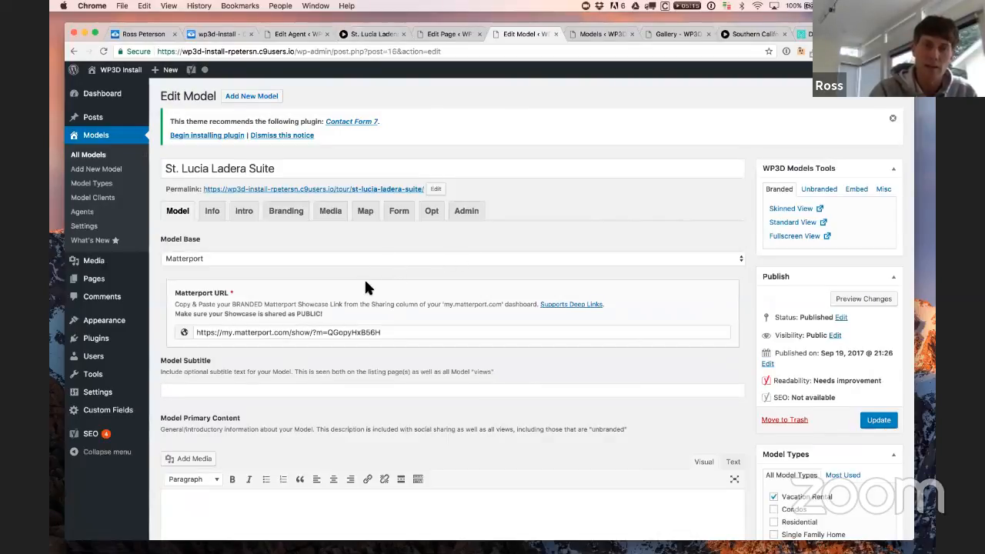
click(294, 218)
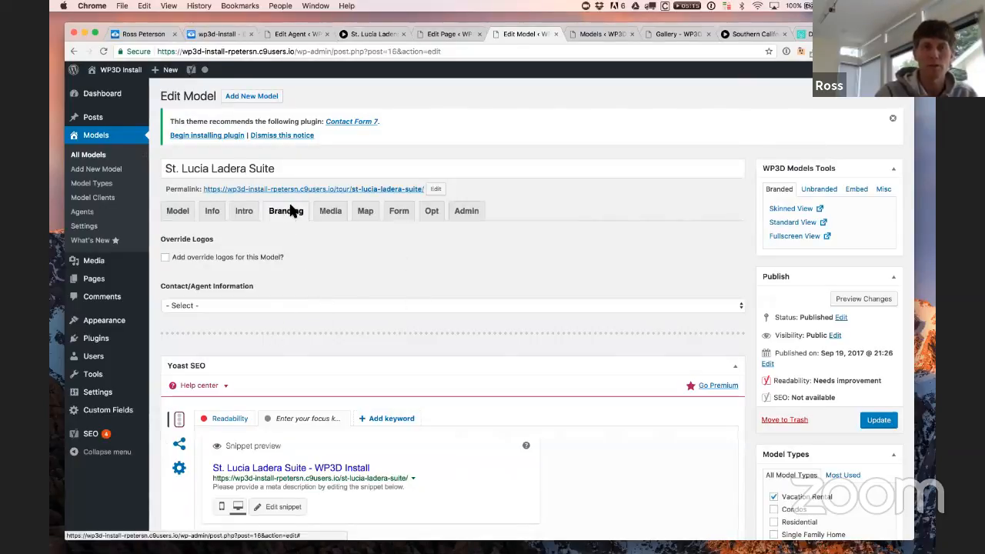
click(248, 306)
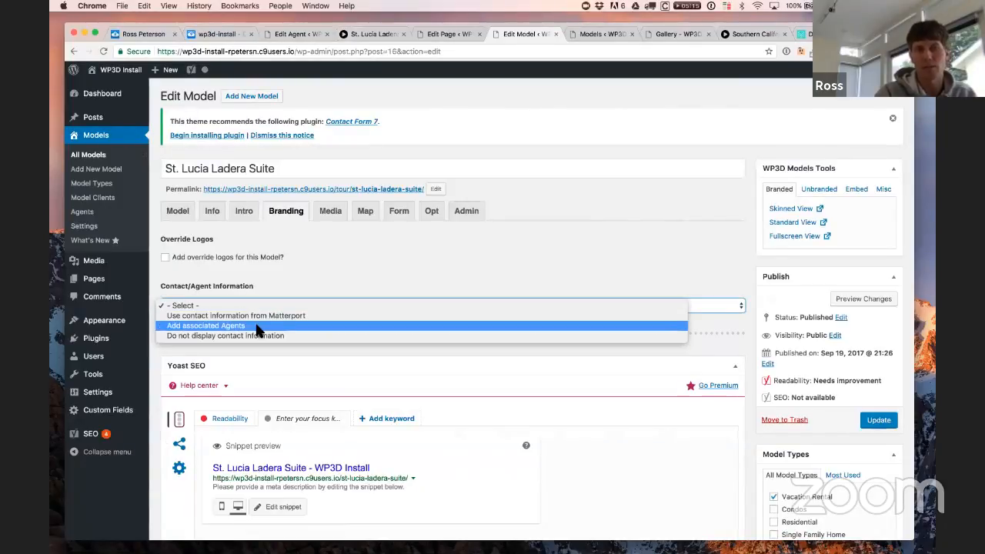
Step: Set Contact/Agent Information to 'Add associated Agents' and open the Agents list in a new tab
click(258, 328)
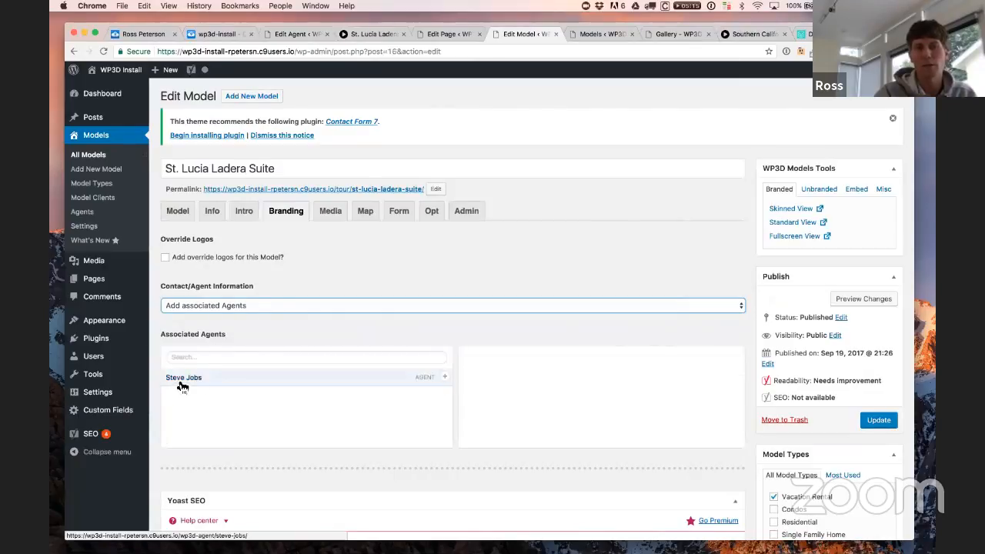
right_click(96, 220)
click(127, 218)
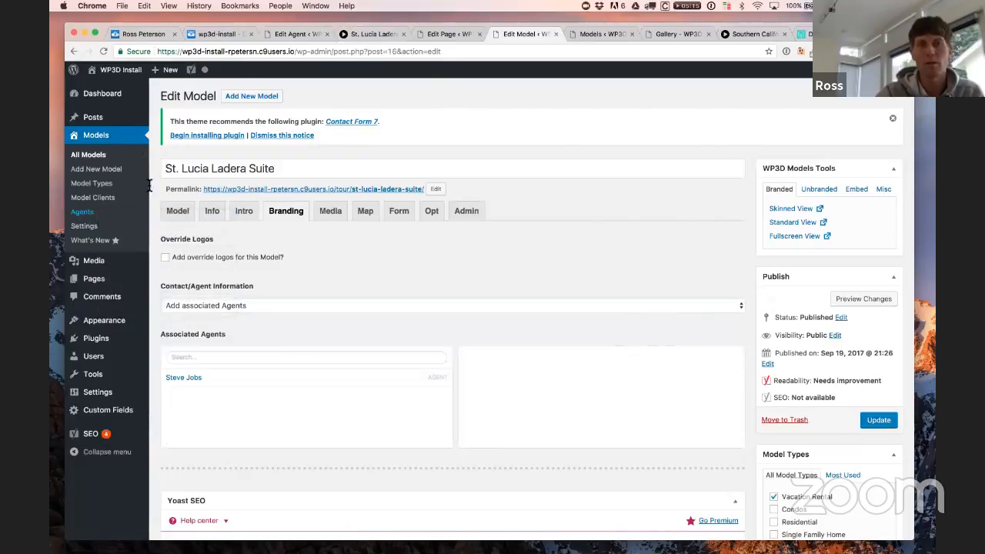
drag(547, 36, 491, 35)
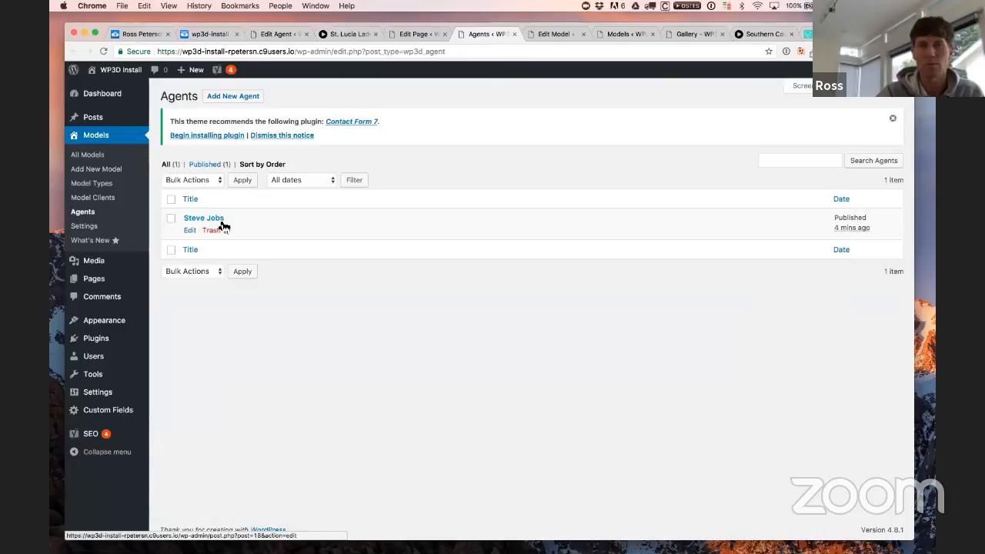
Step: Back in the suite editor, attach the new agent and Update the model
click(552, 35)
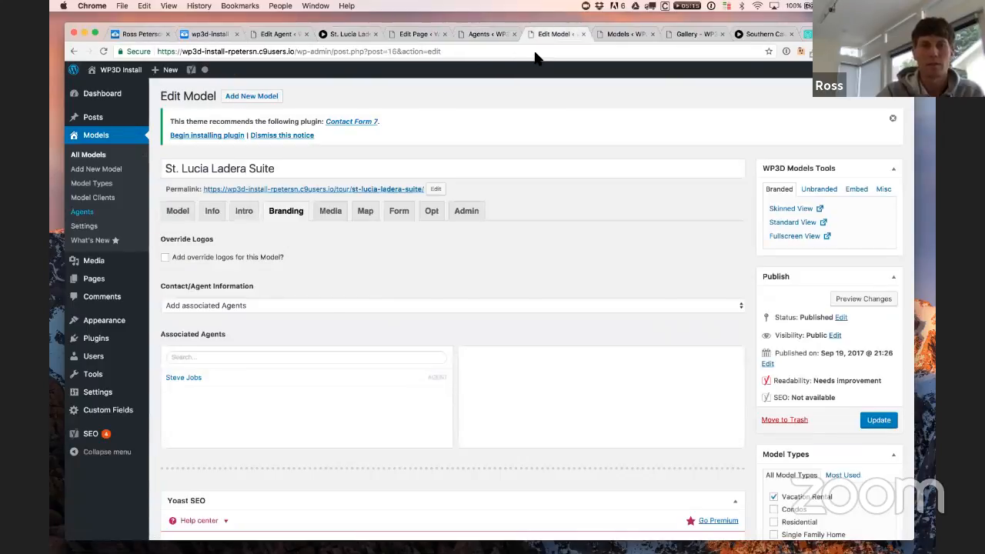
click(199, 379)
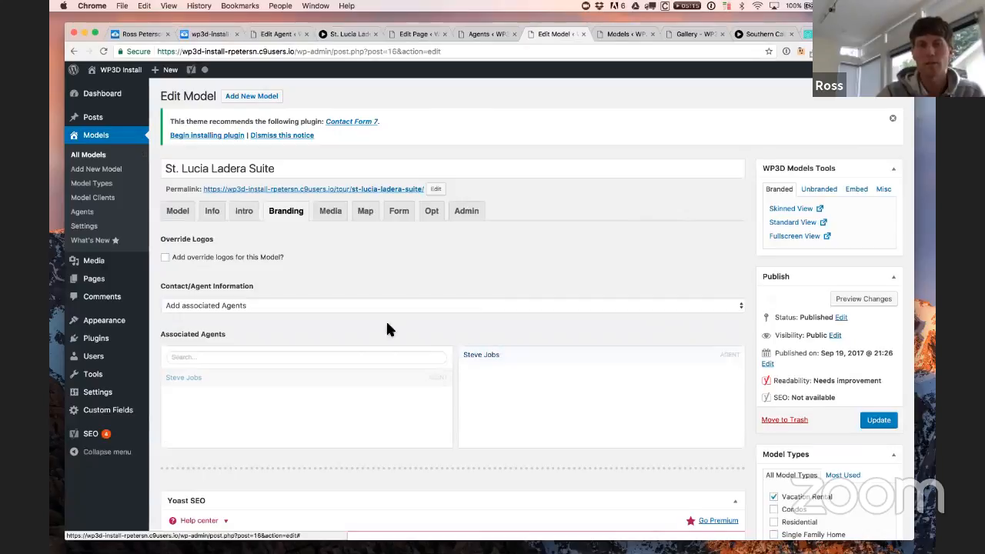
mouse_move(514, 23)
mouse_down()
mouse_move(473, 13)
mouse_move(518, 18)
mouse_up()
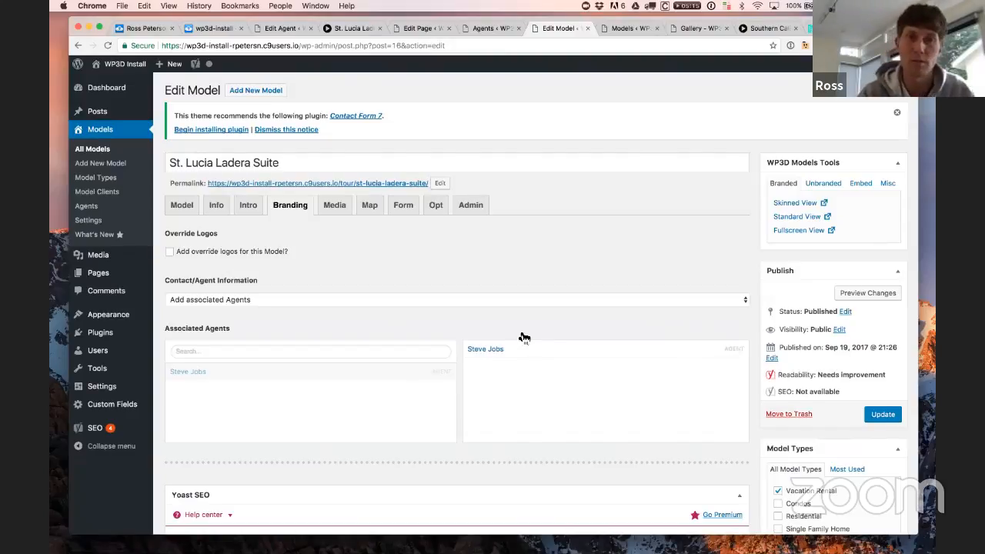
scroll(523, 337, down, 1)
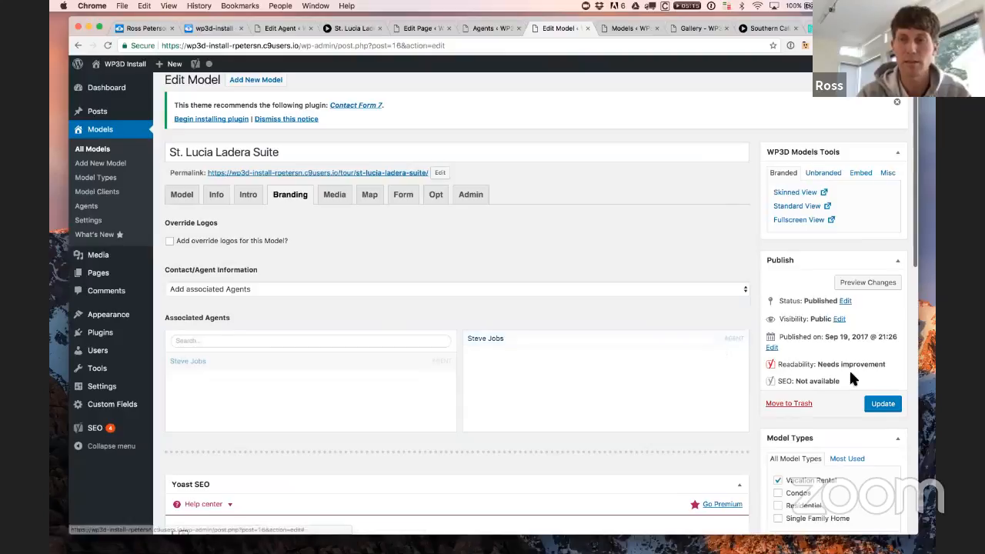
click(875, 398)
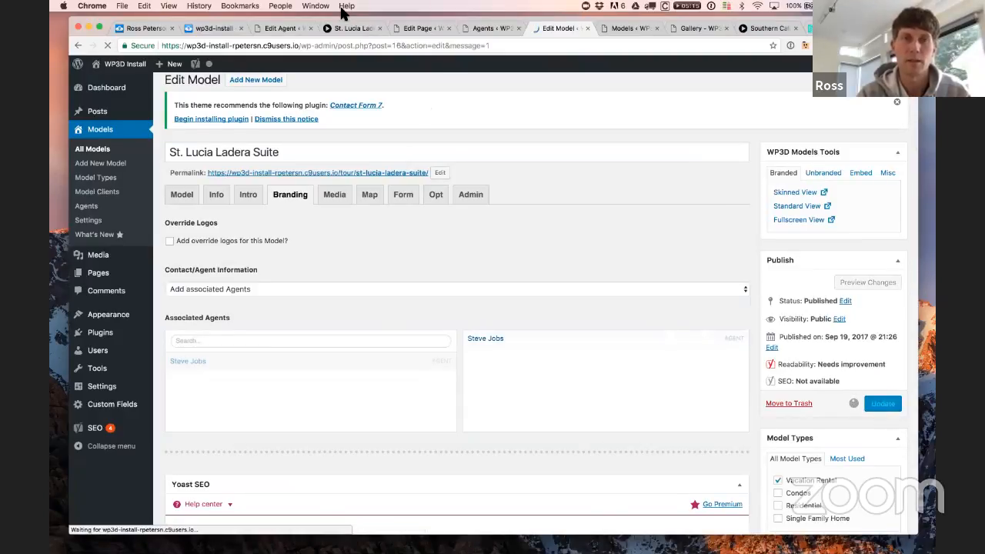
click(354, 29)
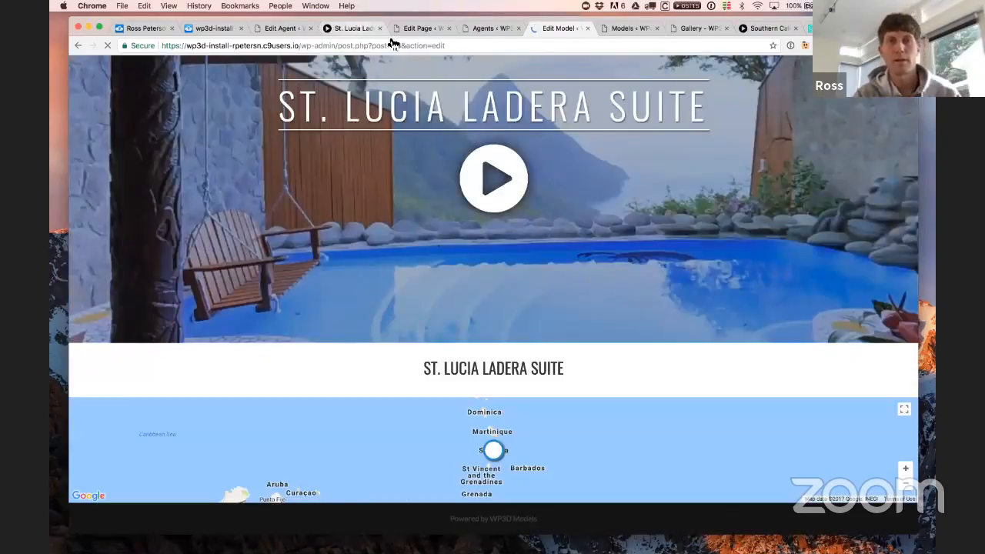
scroll(487, 137, down, 2)
key(super+r)
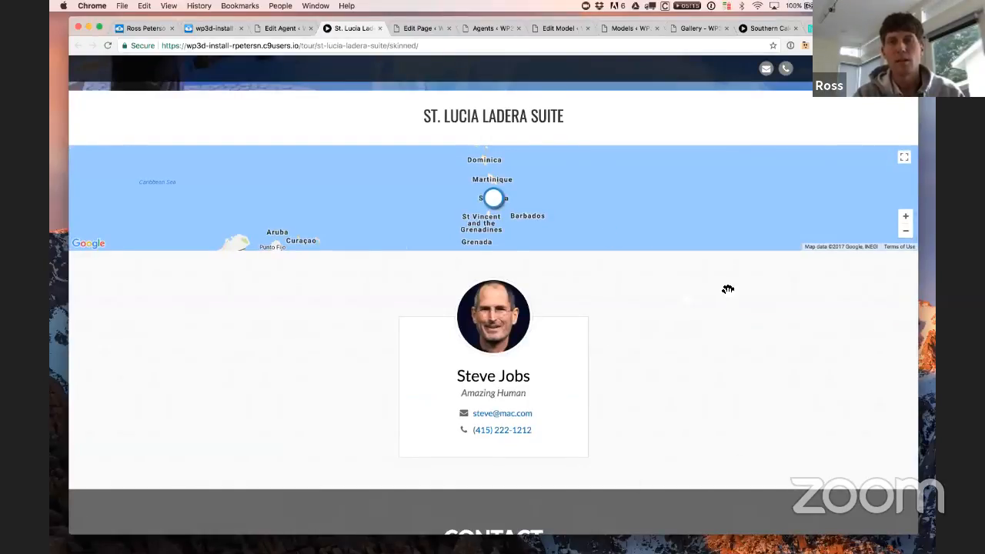
scroll(749, 507, up, 3)
scroll(748, 507, down, 2)
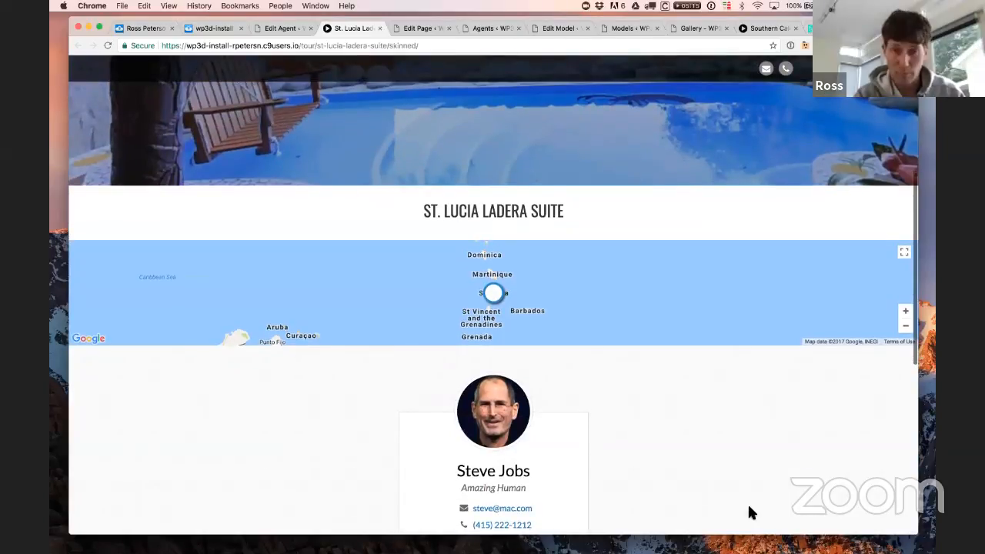
scroll(747, 503, down, 3)
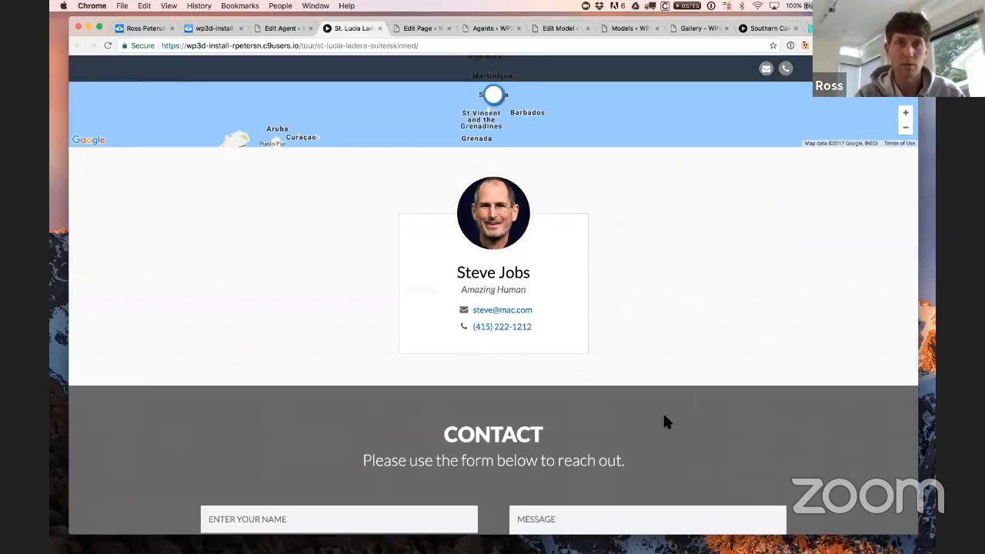
scroll(663, 416, up, 2)
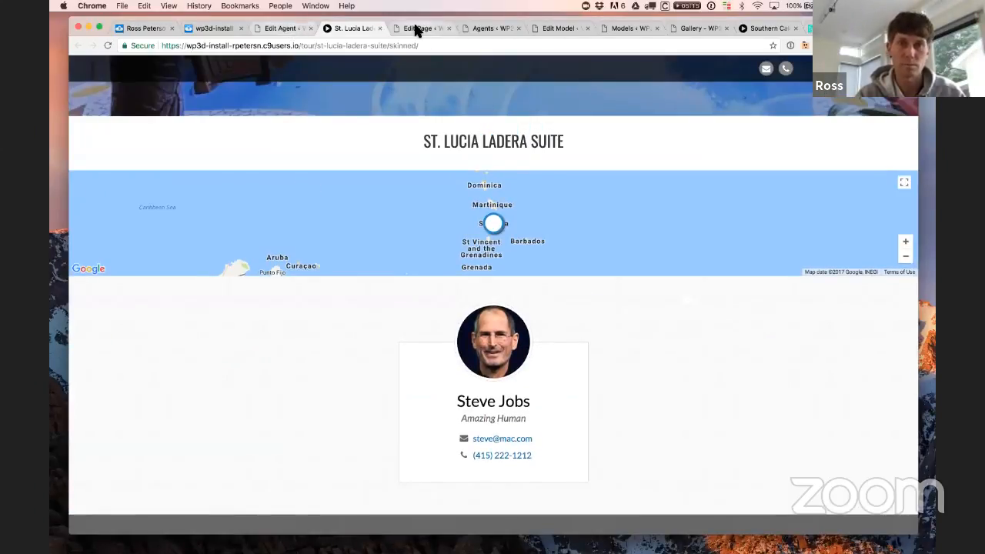
click(557, 30)
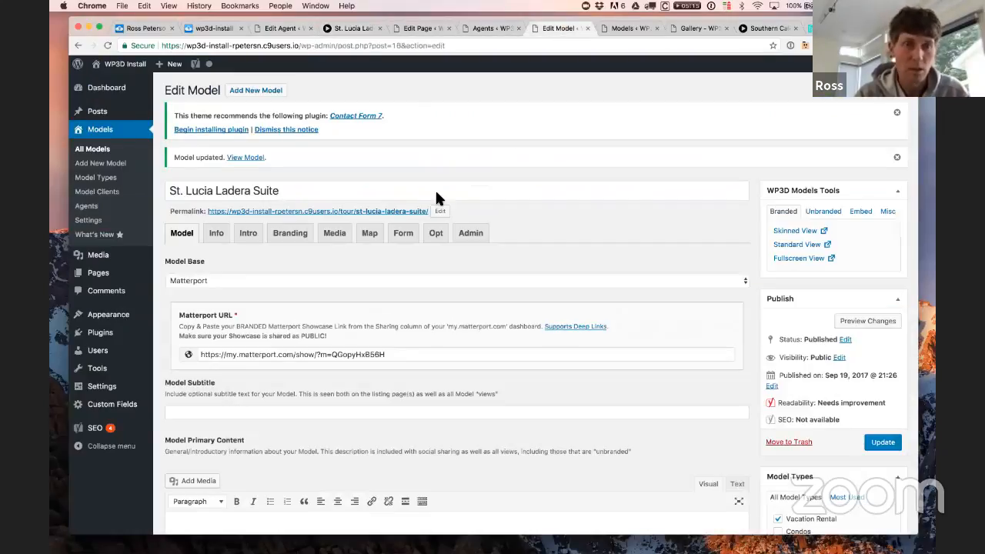
click(306, 45)
key(Return)
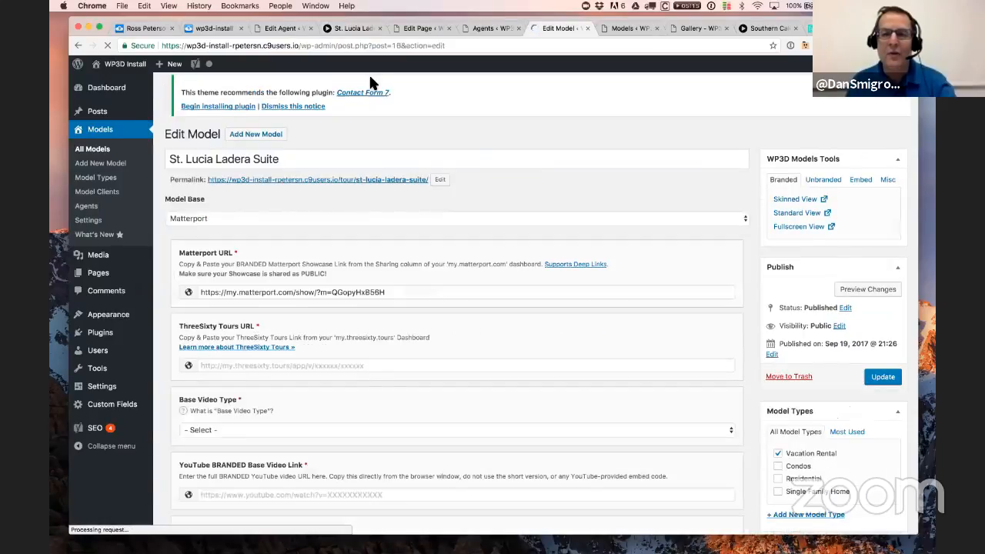
click(354, 29)
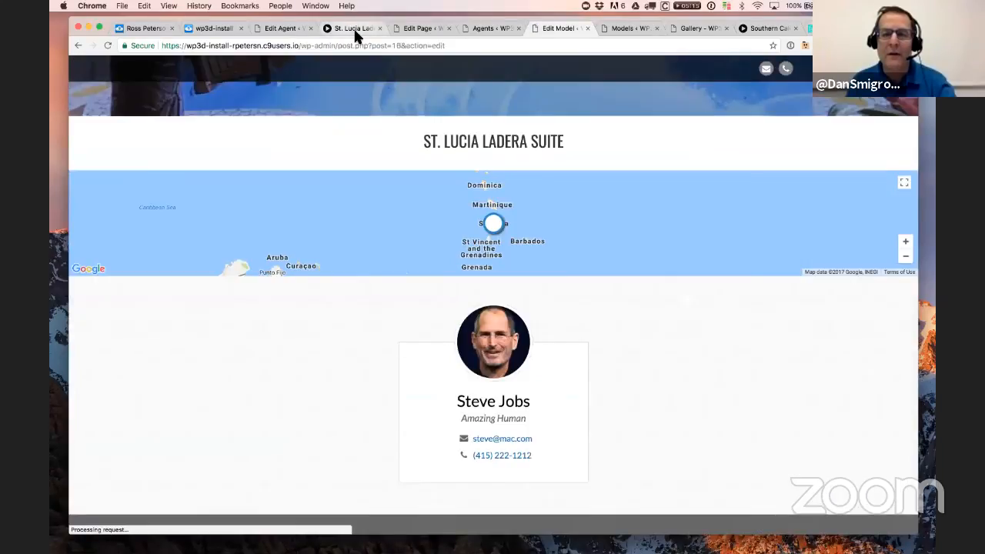
scroll(578, 325, down, 3)
scroll(583, 327, up, 10)
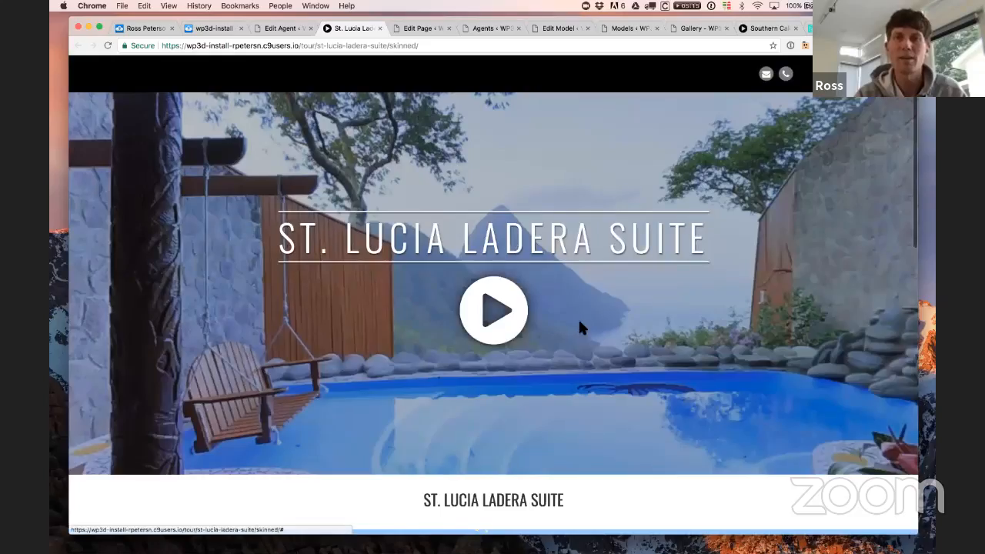
click(570, 29)
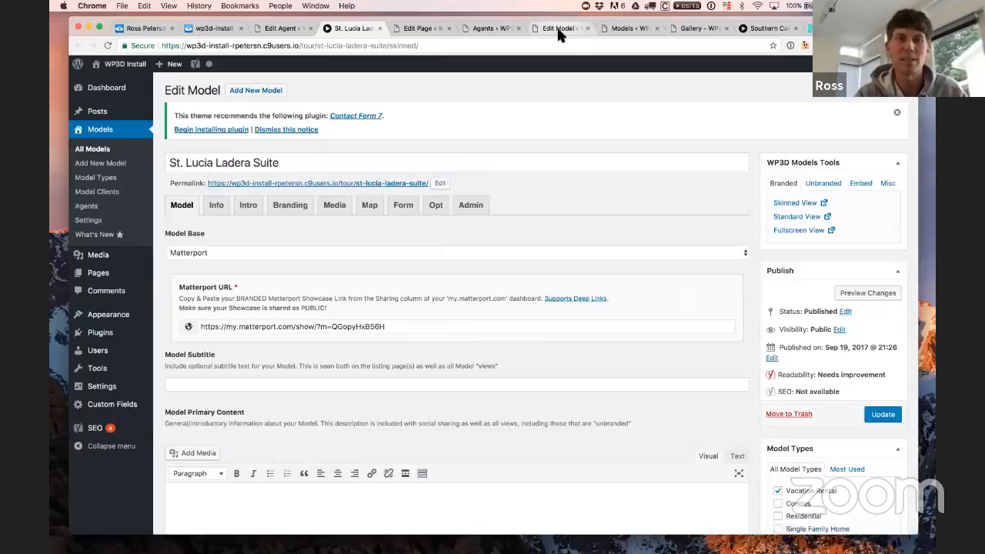
Step: Turn off 'Add lead generation form', update the model, and reload the live tour to check
click(404, 207)
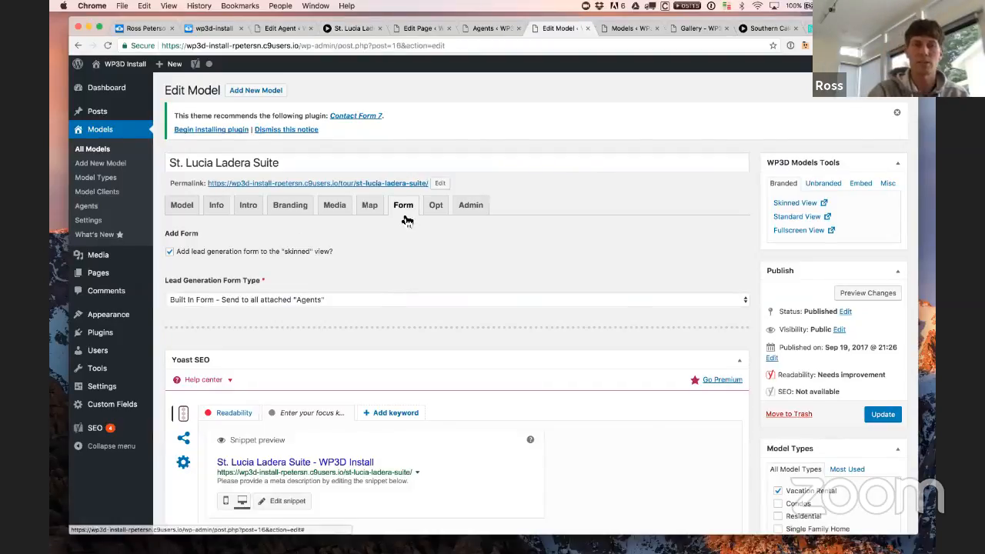
click(225, 253)
click(886, 414)
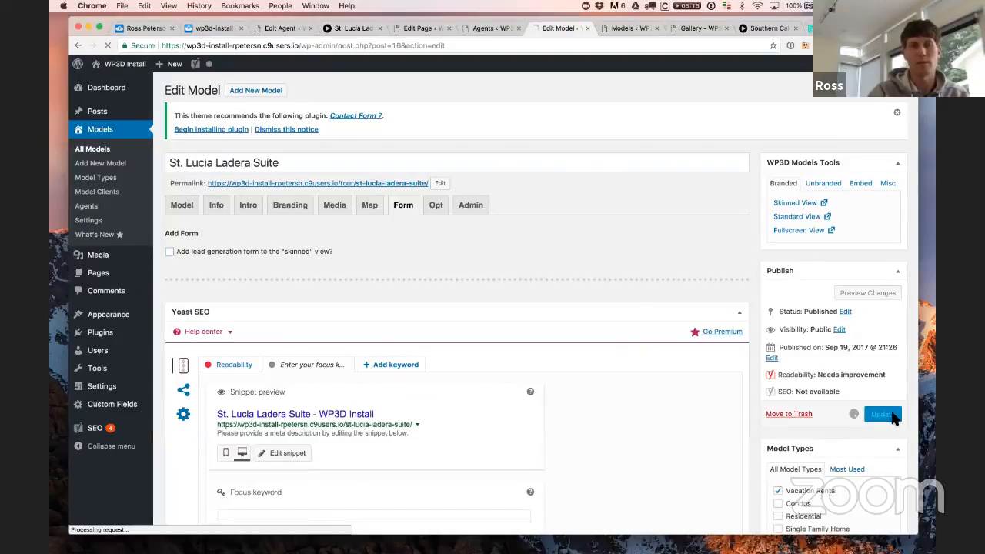
click(344, 23)
key(super+r)
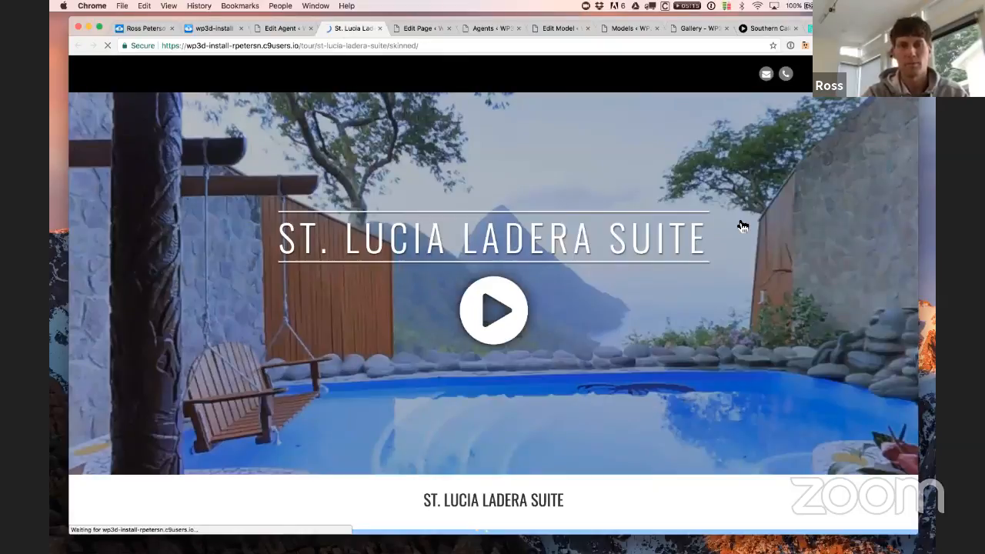
scroll(730, 335, down, 1)
scroll(729, 339, down, 5)
scroll(592, 387, up, 1)
scroll(593, 386, down, 1)
scroll(594, 386, up, 6)
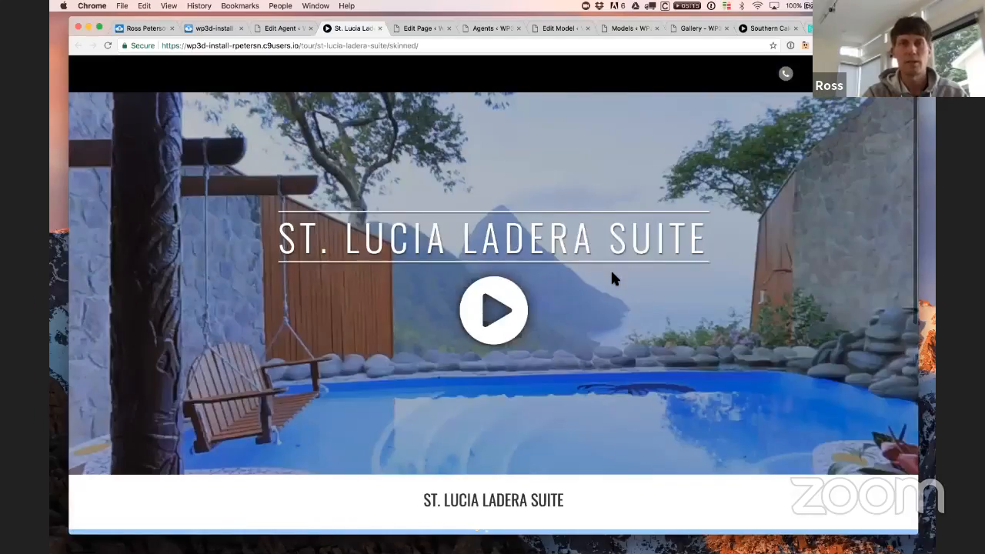
Step: Re-enable the lead generation form, update, and confirm the Contact form appears below the agent card
click(549, 31)
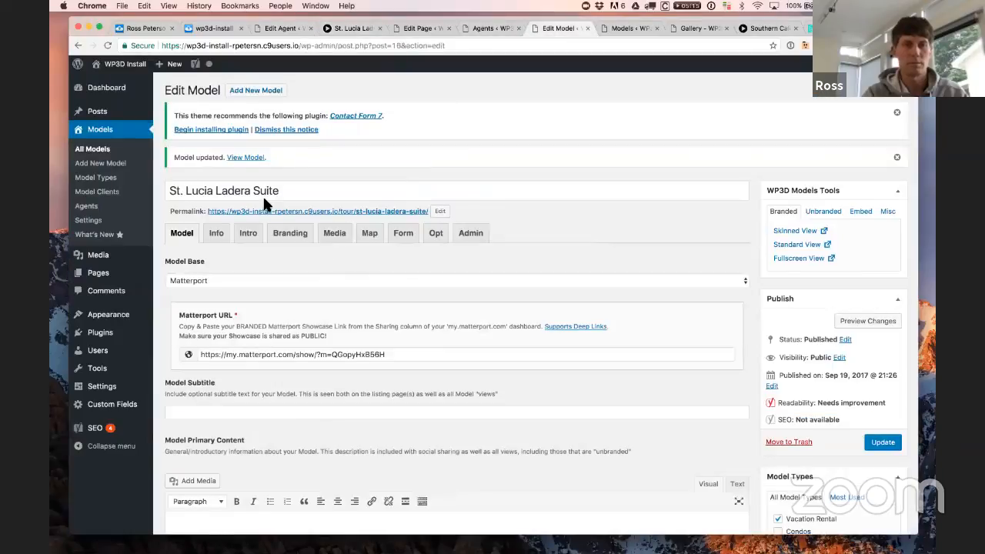
click(404, 239)
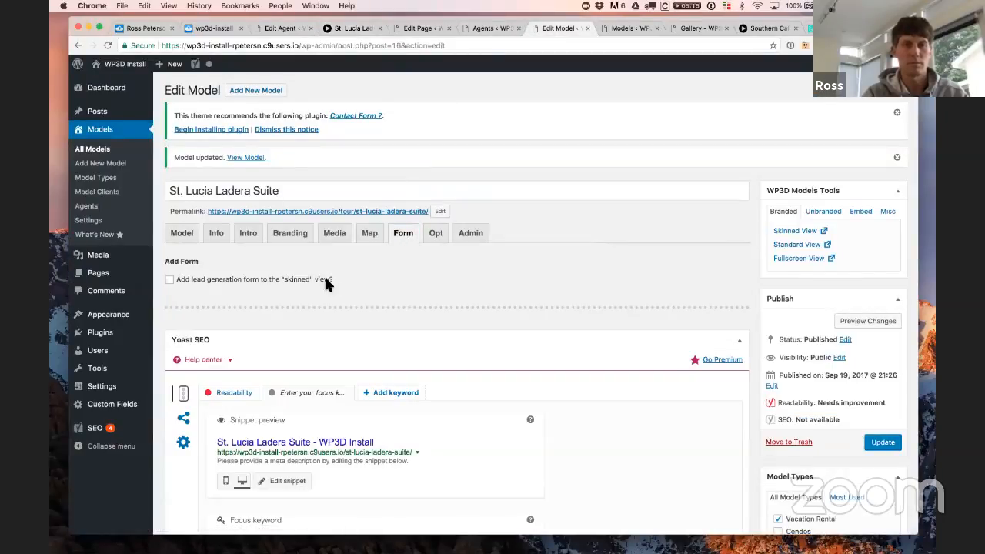
click(324, 279)
click(882, 443)
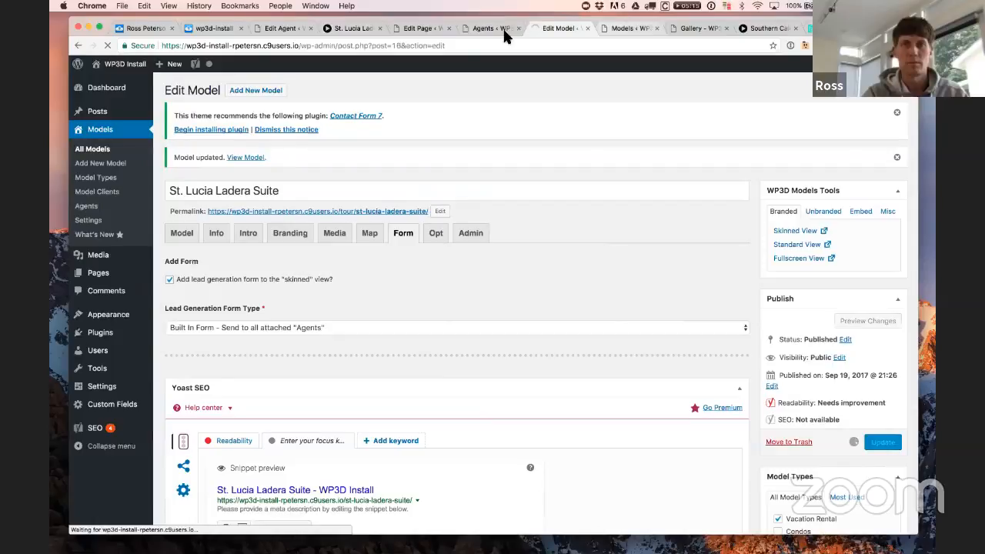
click(339, 29)
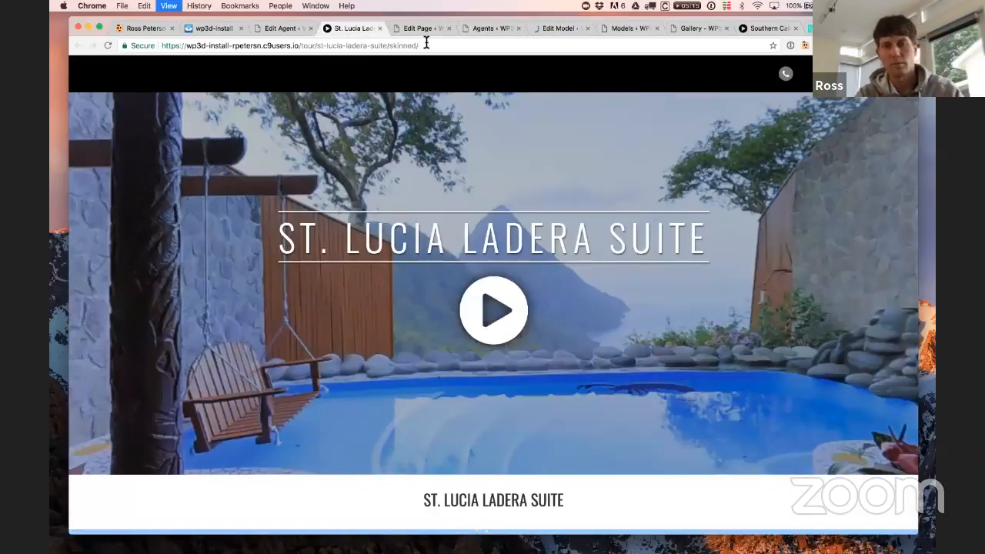
scroll(654, 239, down, 10)
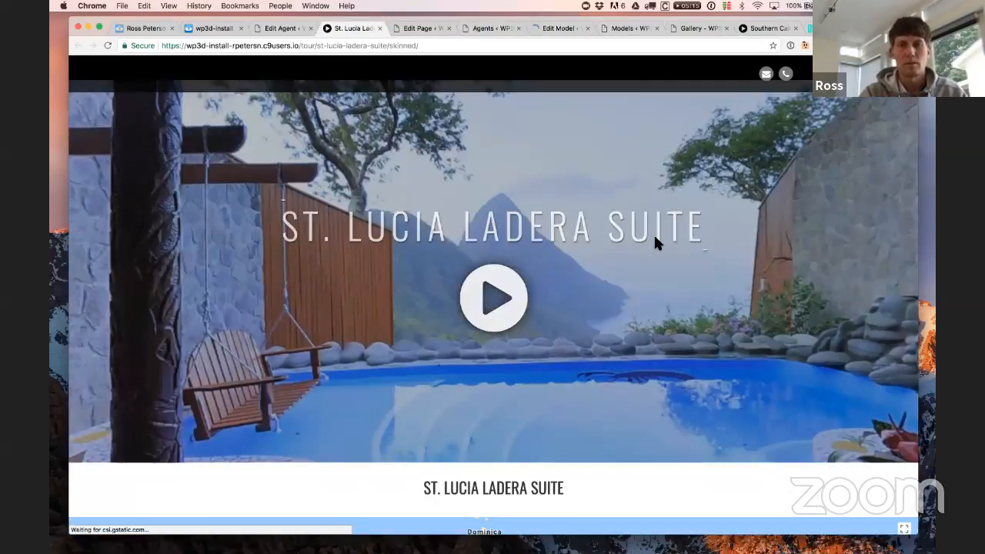
scroll(654, 245, down, 2)
scroll(653, 244, up, 6)
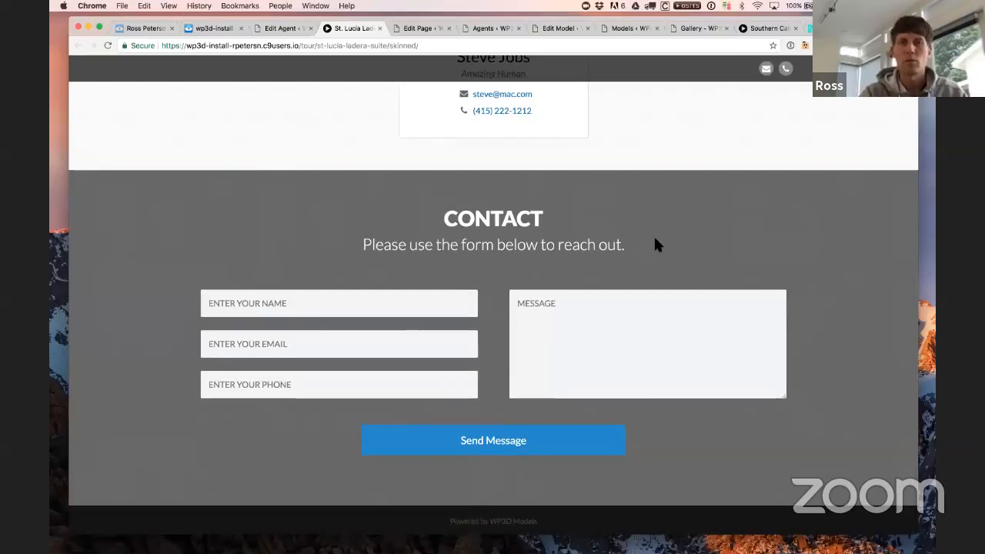
scroll(655, 243, down, 5)
scroll(654, 241, up, 1)
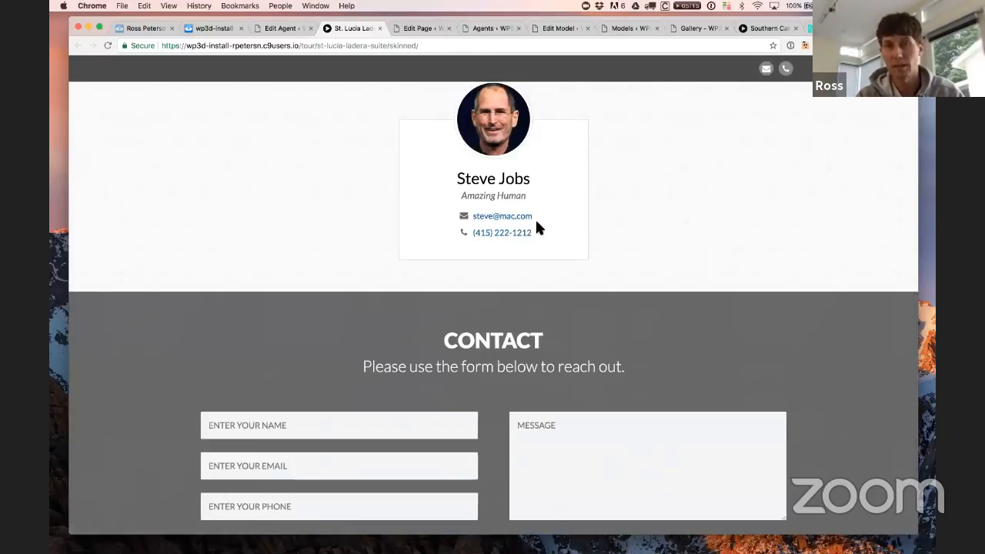
scroll(592, 231, up, 3)
scroll(590, 233, up, 5)
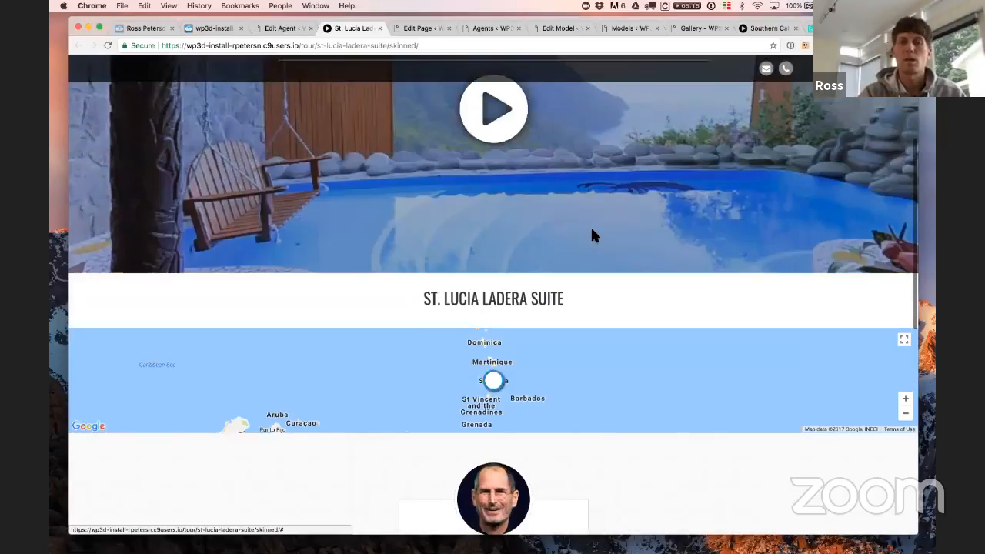
scroll(603, 249, down, 6)
scroll(658, 367, down, 3)
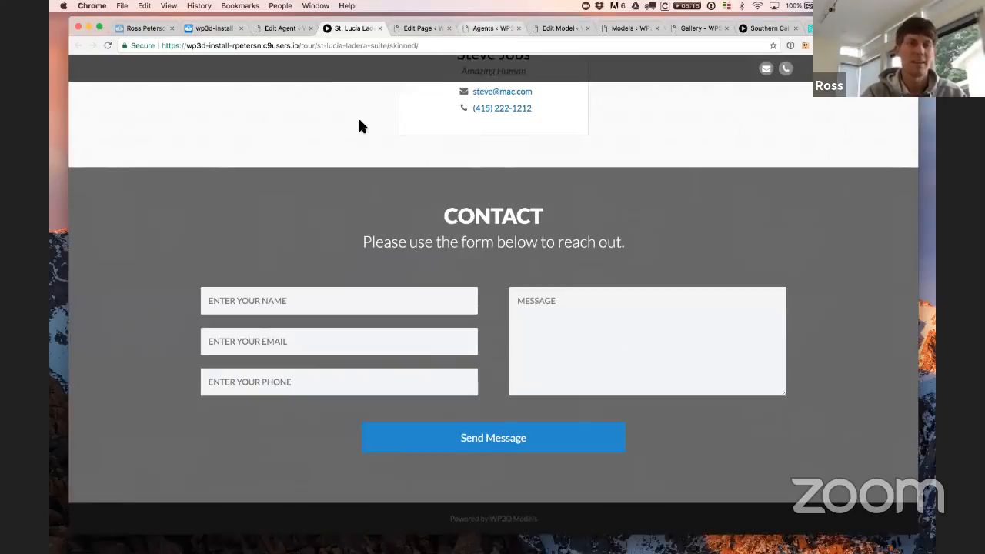
click(491, 28)
Step: Go to Models > Settings and open the reCAPTCHA 'Documentation »' link in a new tab
click(100, 221)
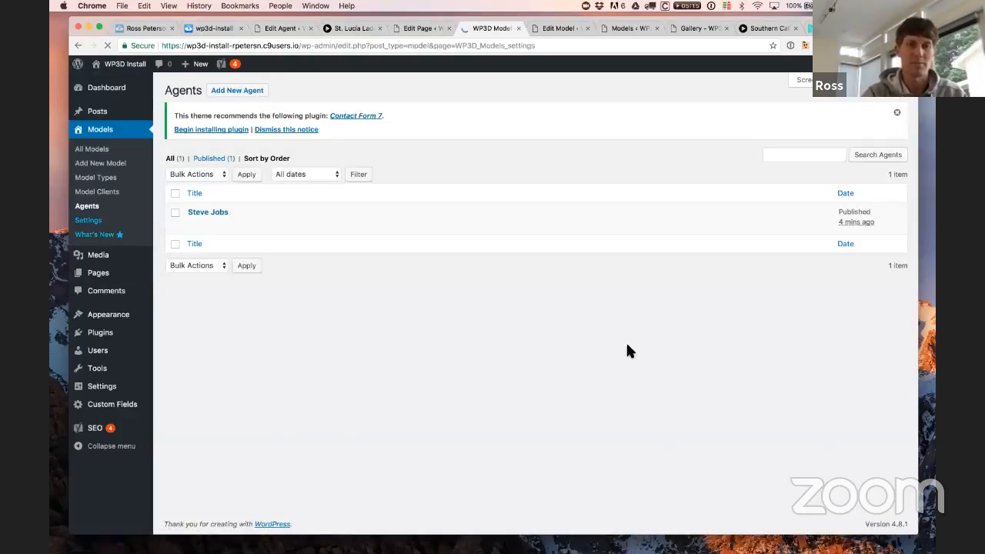
scroll(625, 347, down, 3)
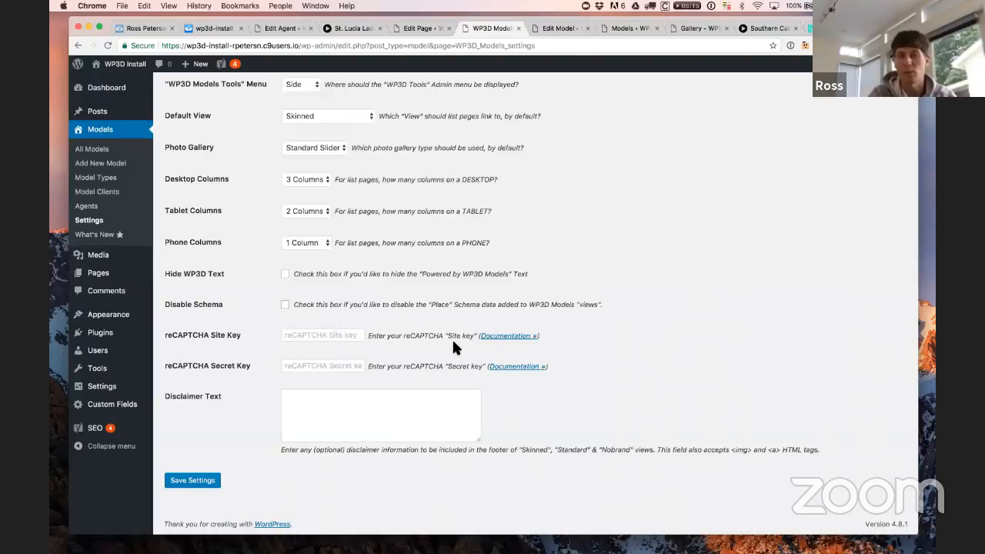
right_click(502, 337)
click(507, 340)
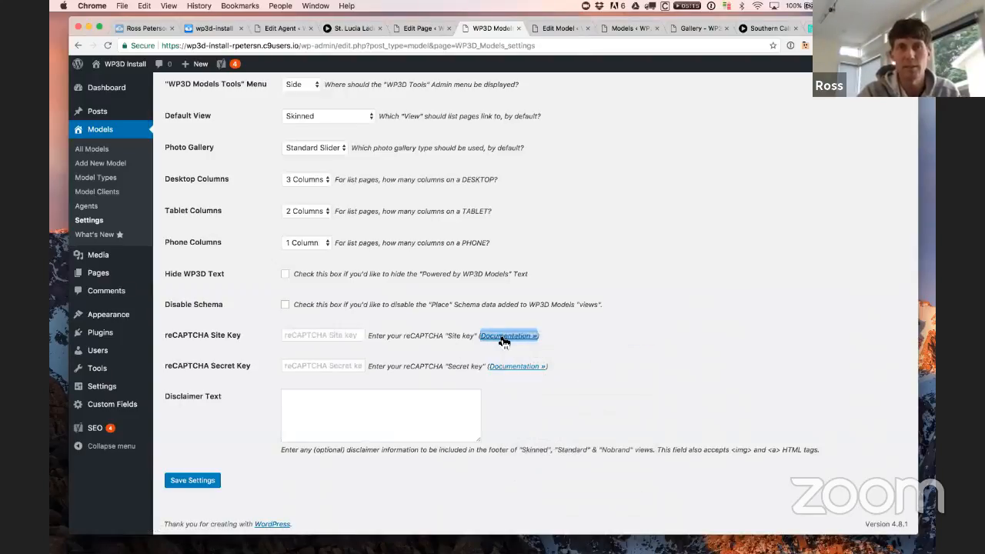
Step: Read the 'Adding reCAPTCHA API Keys' guide, then return to the WP3D Models settings
click(513, 26)
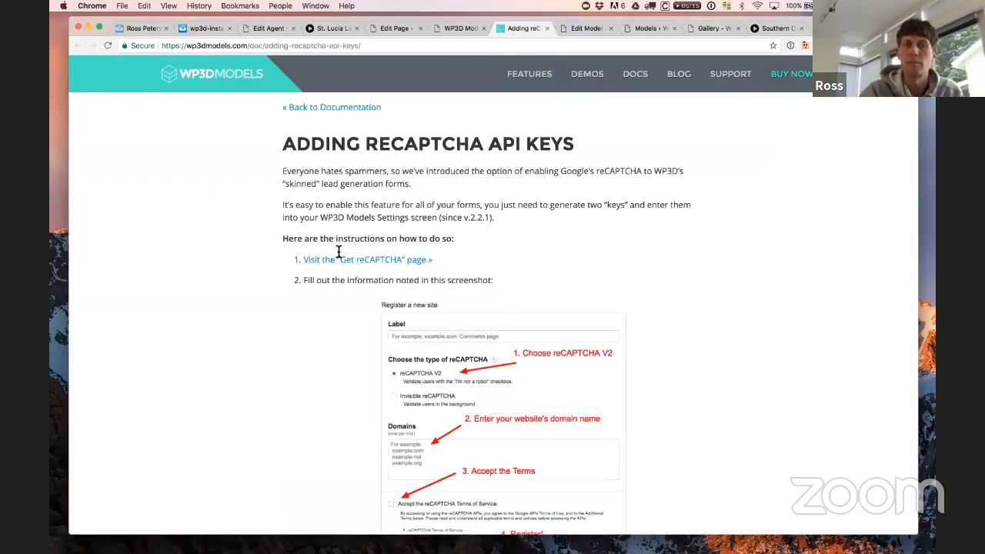
scroll(581, 275, down, 5)
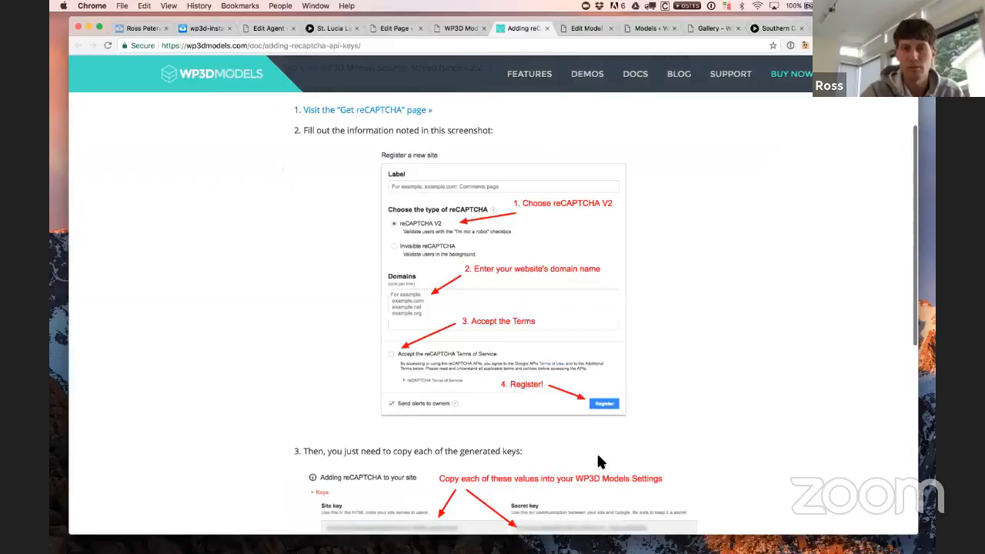
scroll(613, 445, down, 3)
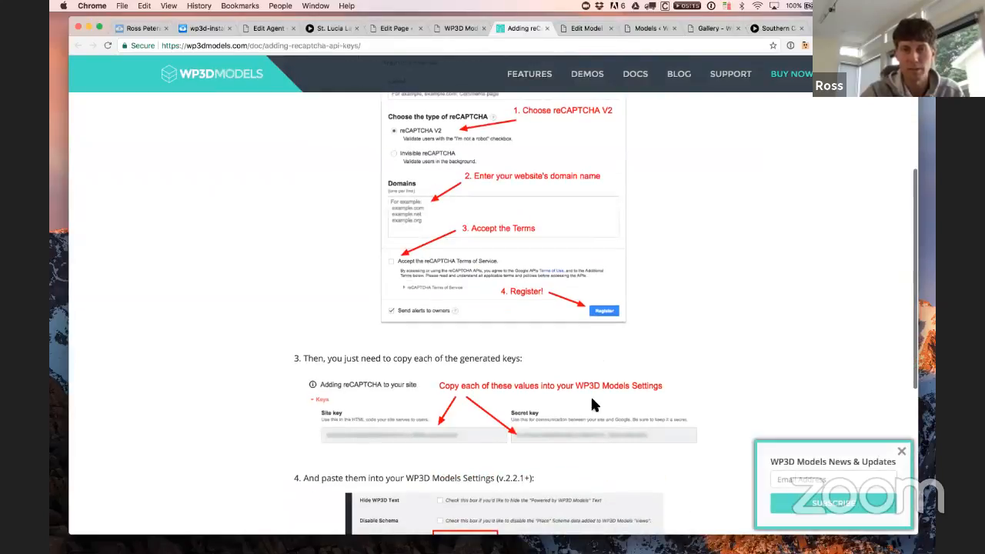
scroll(610, 400, down, 5)
scroll(611, 401, up, 10)
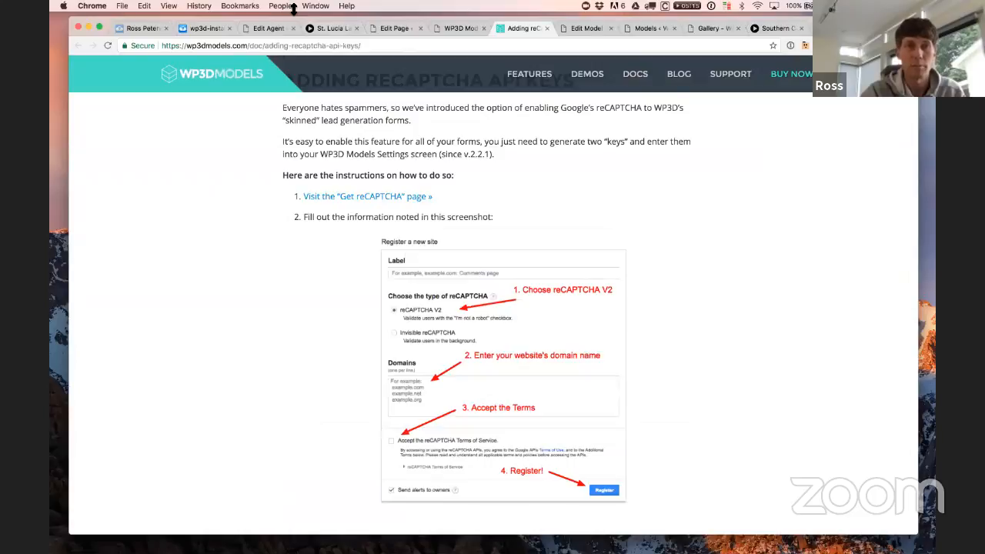
drag(284, 19, 437, 59)
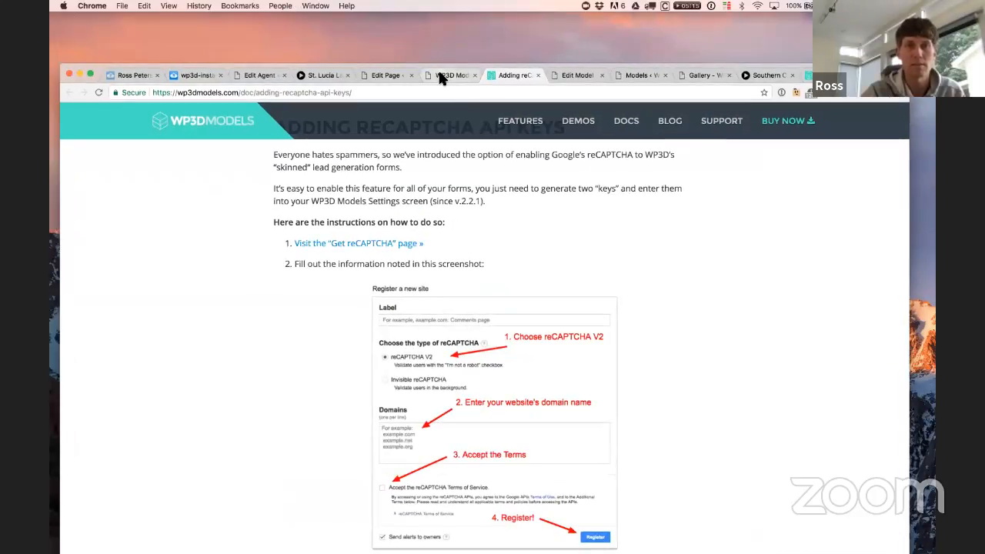
click(453, 76)
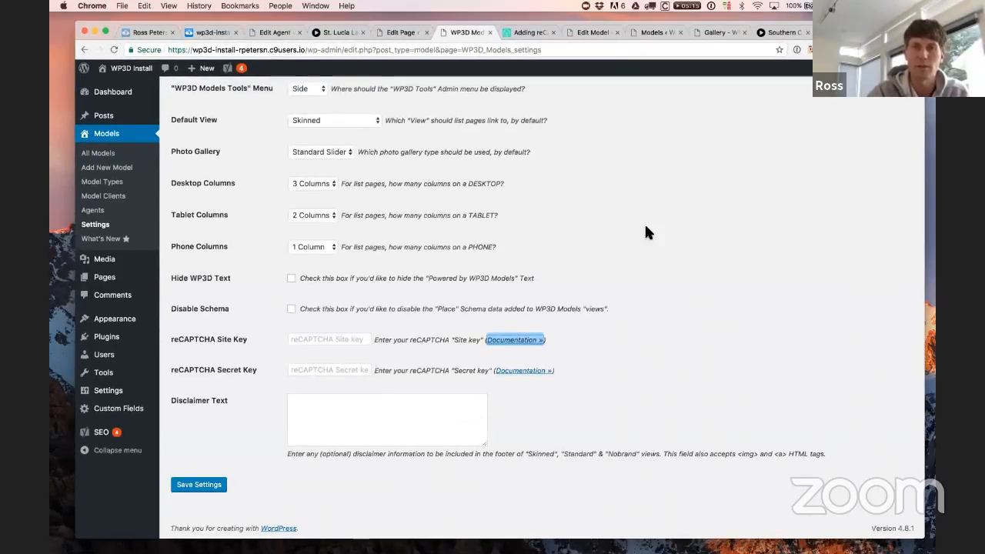
click(344, 29)
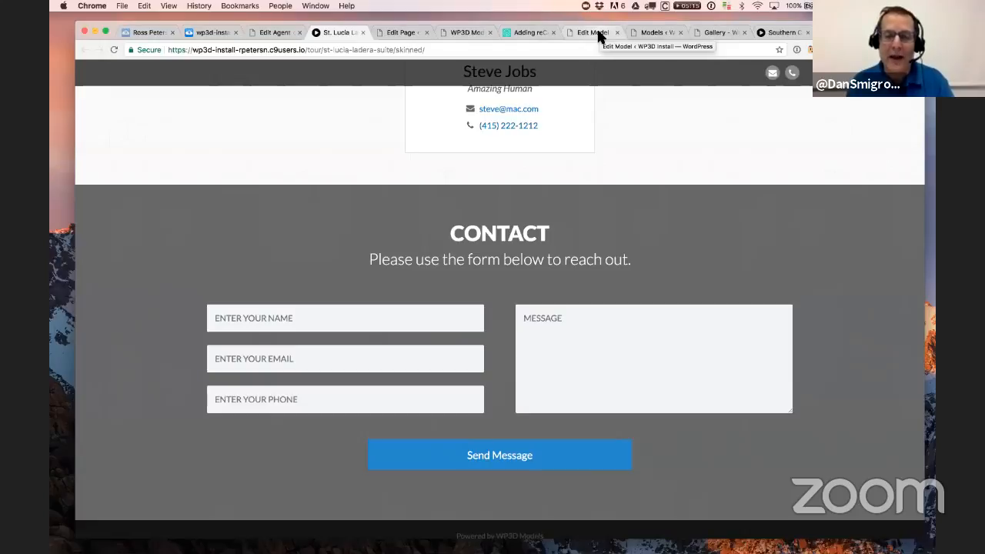
click(457, 32)
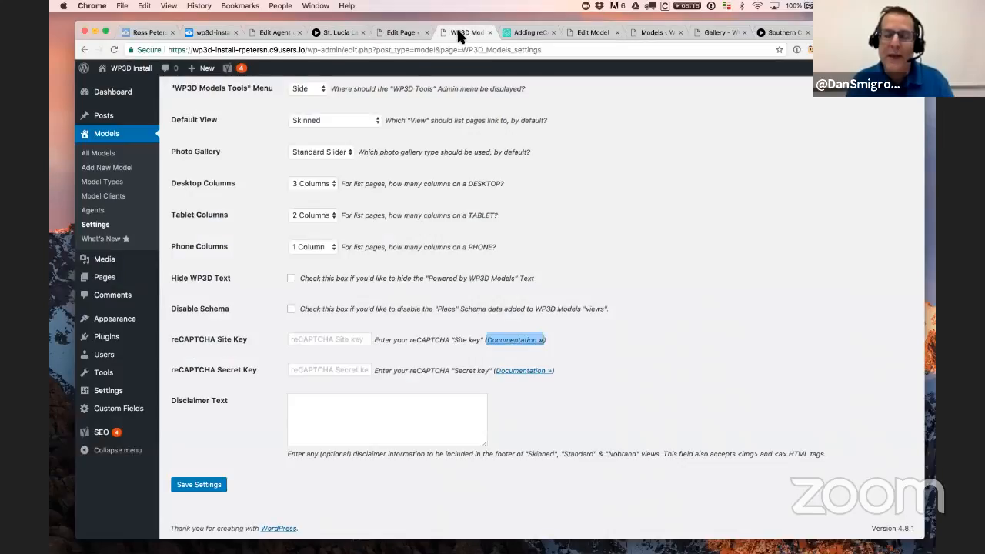
click(692, 321)
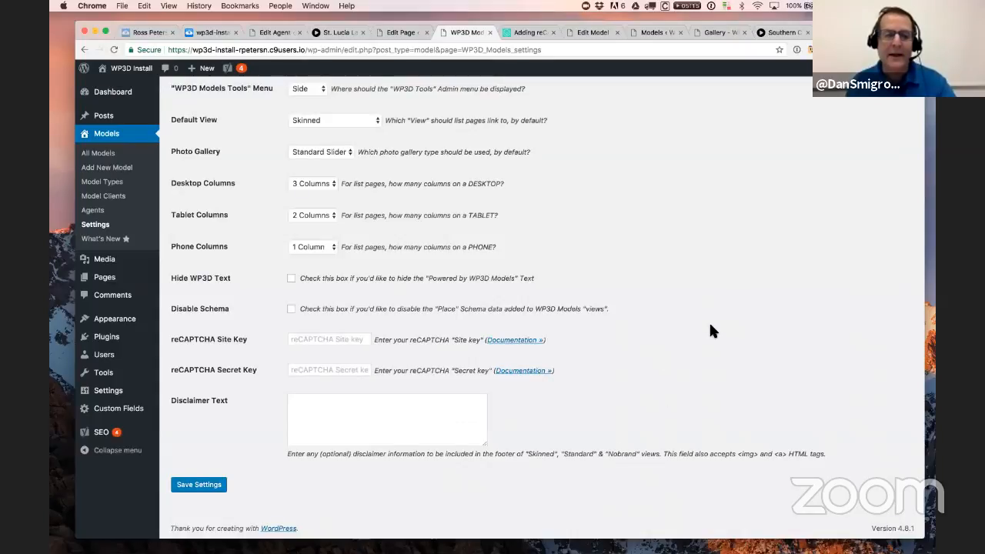
scroll(709, 329, up, 1)
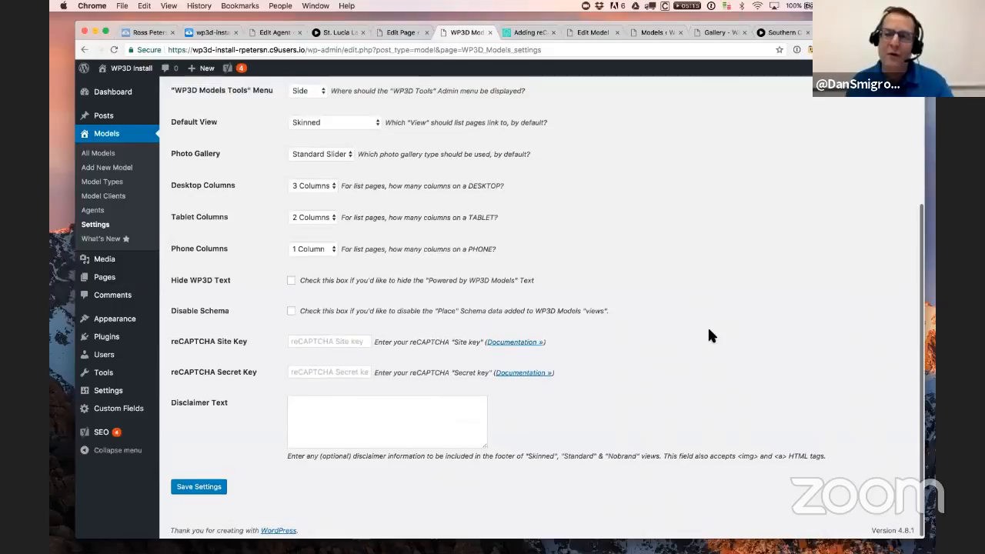
scroll(709, 329, up, 1)
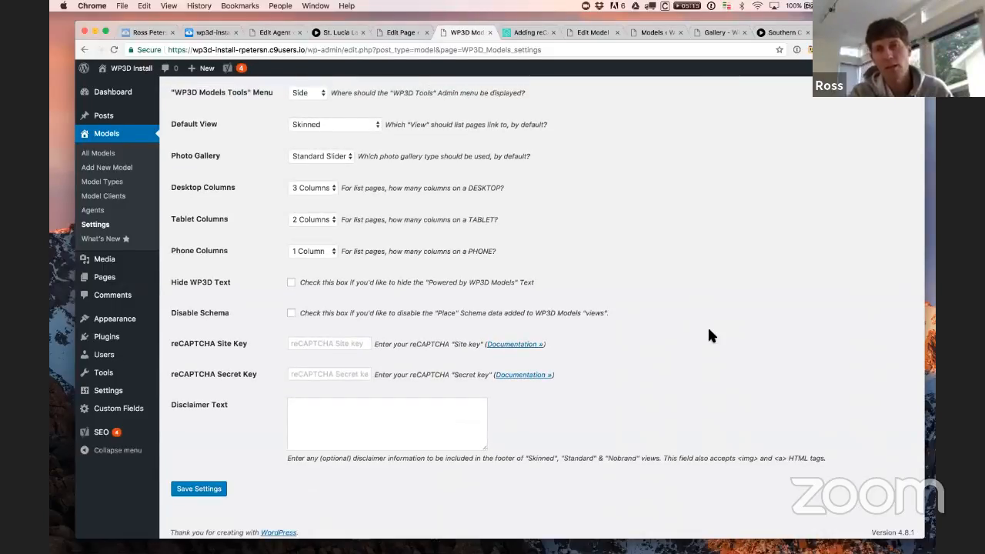
scroll(667, 292, down, 1)
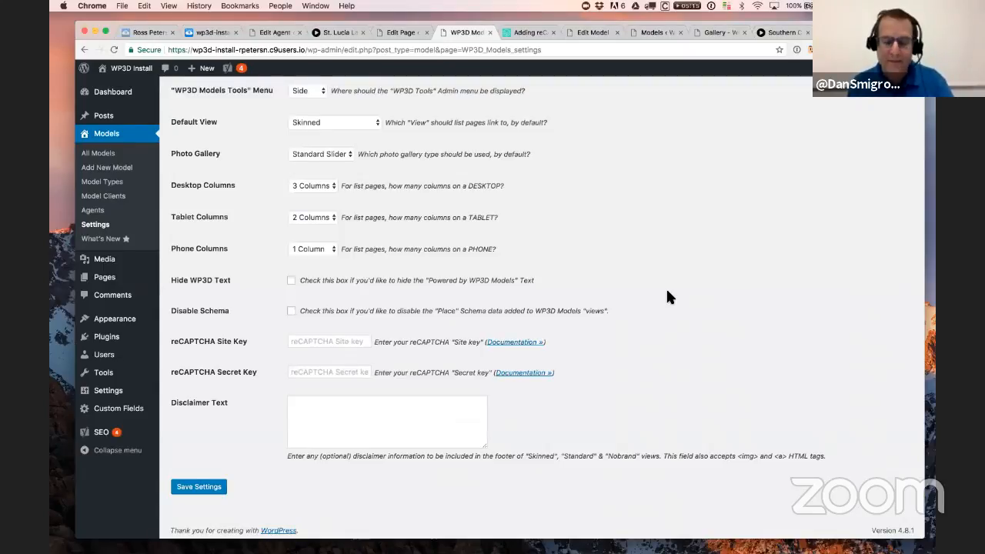
scroll(668, 297, up, 1)
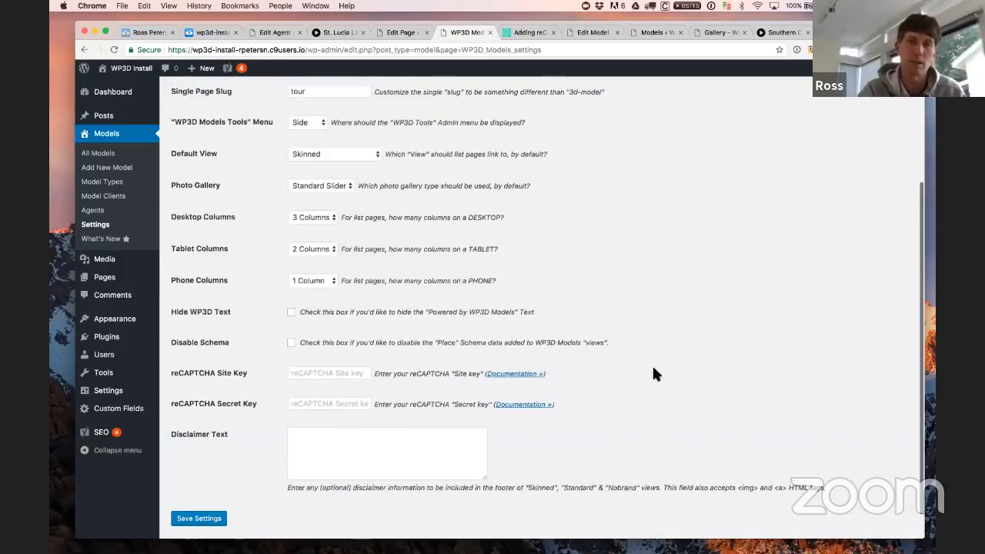
scroll(652, 374, up, 1)
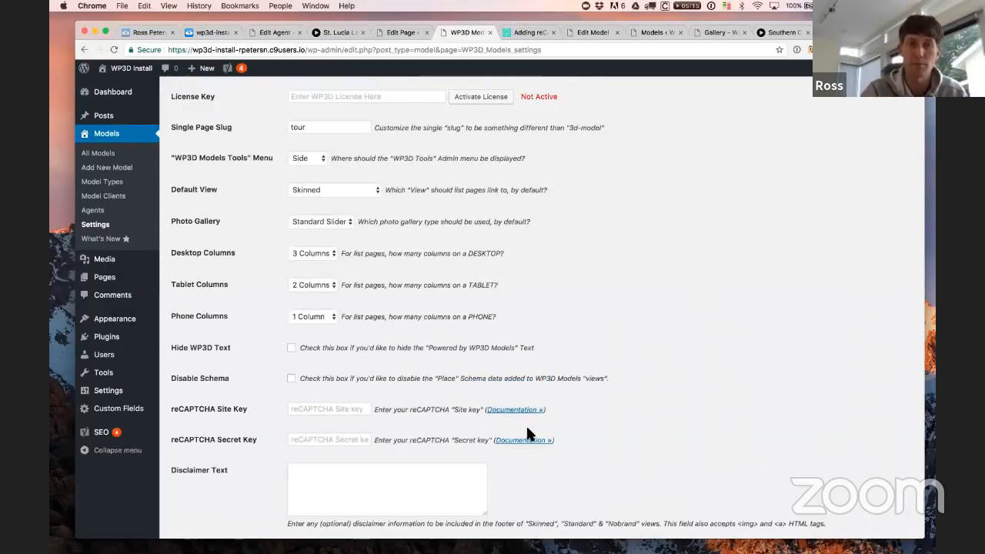
click(378, 474)
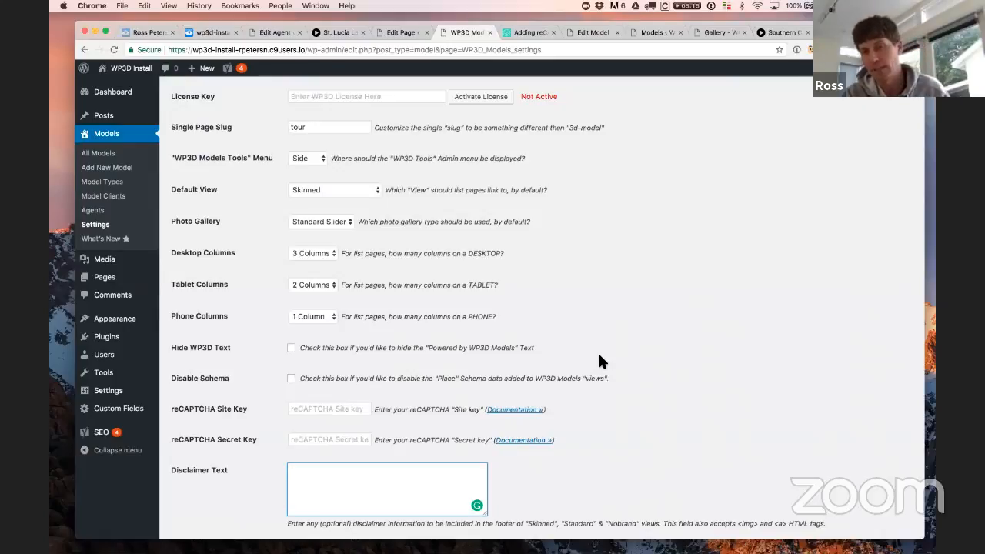
scroll(642, 350, down, 3)
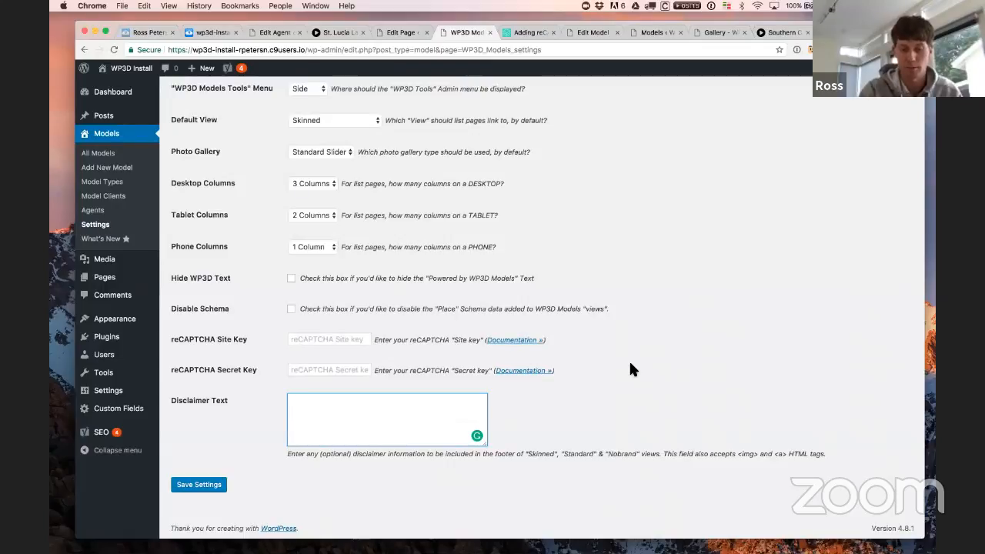
text(Disclaimer text here.)
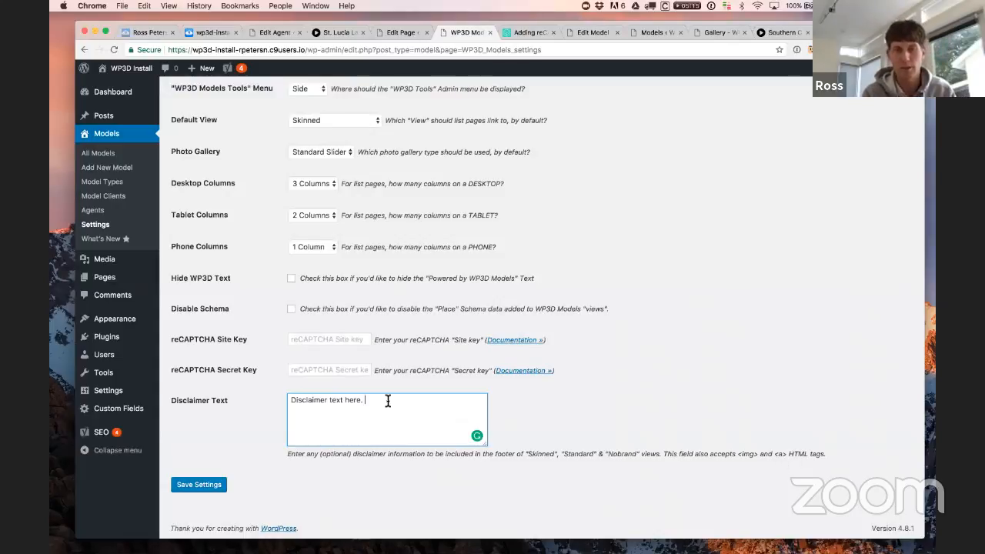
text(<a href=)
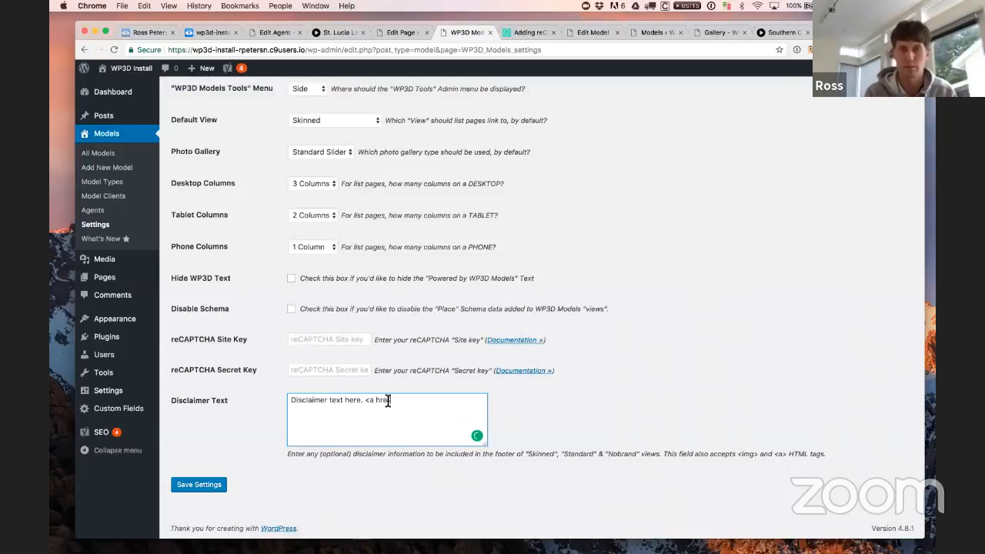
text("">)
key(Left)
text(http://you)
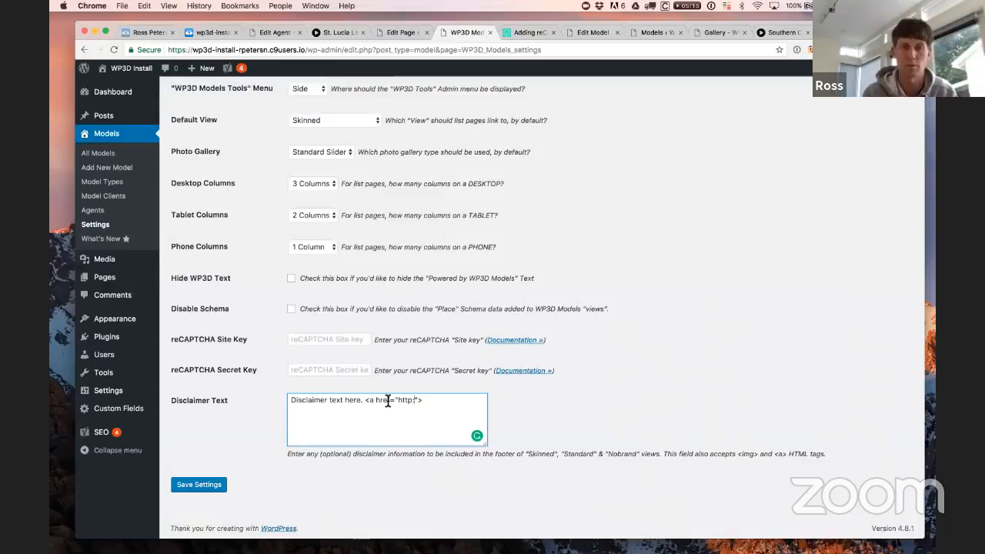
text(rwebsite)
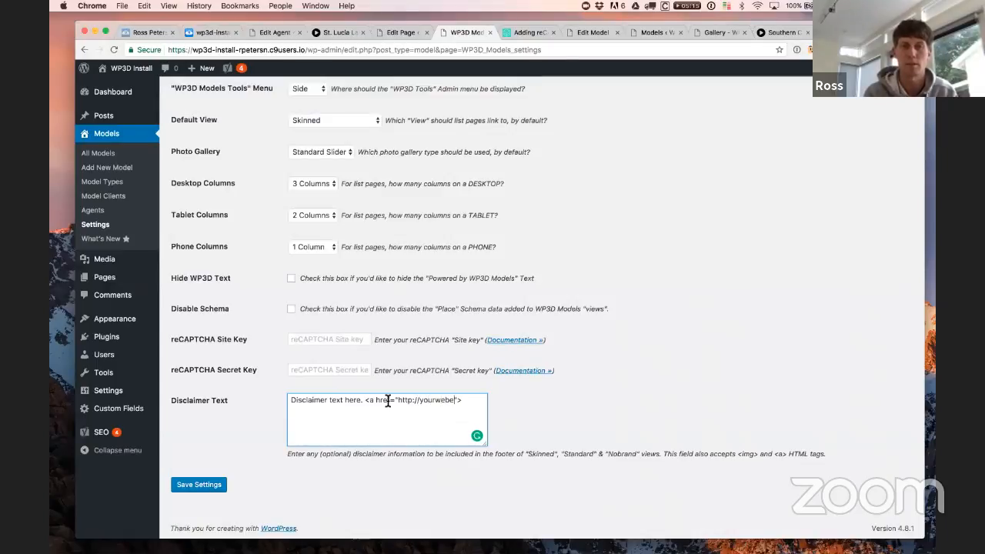
text(here.com)
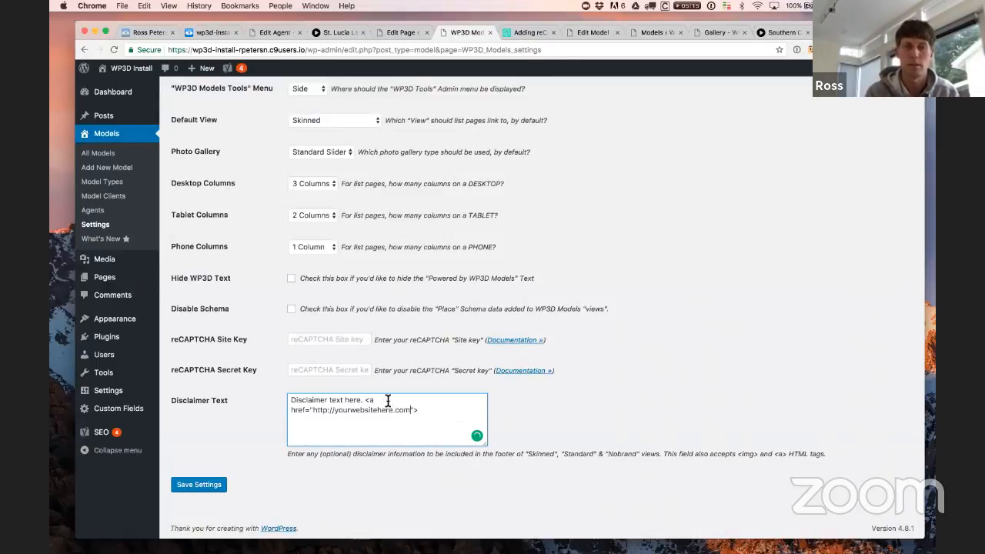
key(Right)
key(Right)
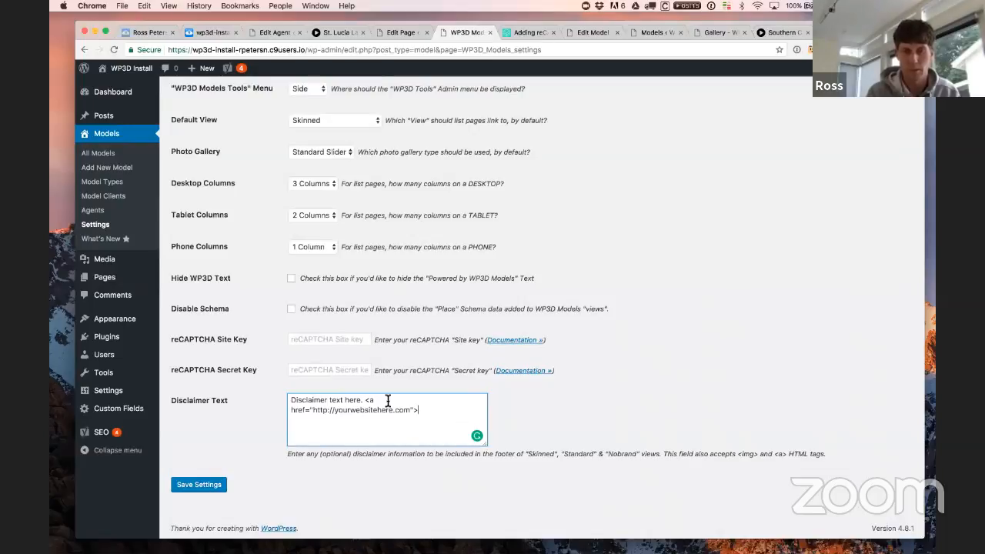
text(My Website</a>)
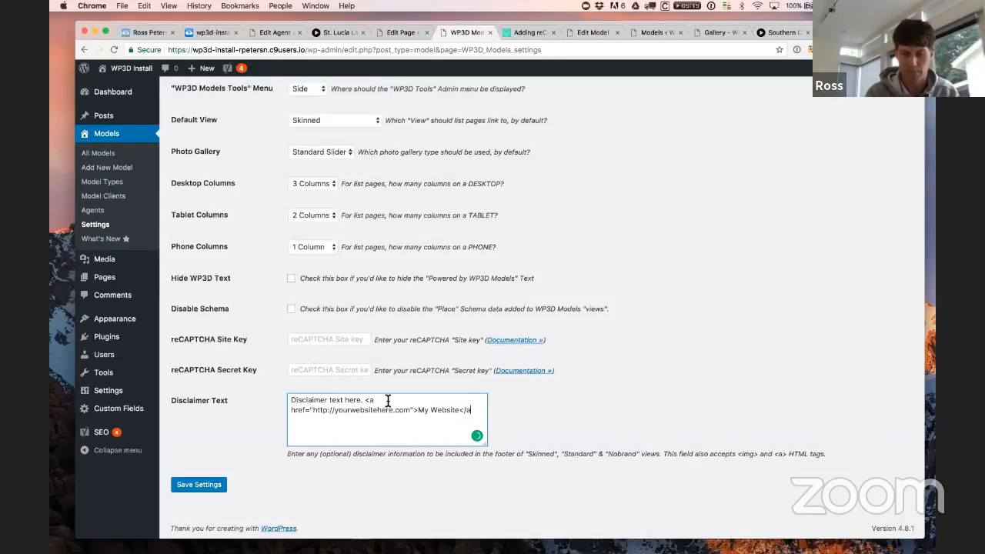
text(.)
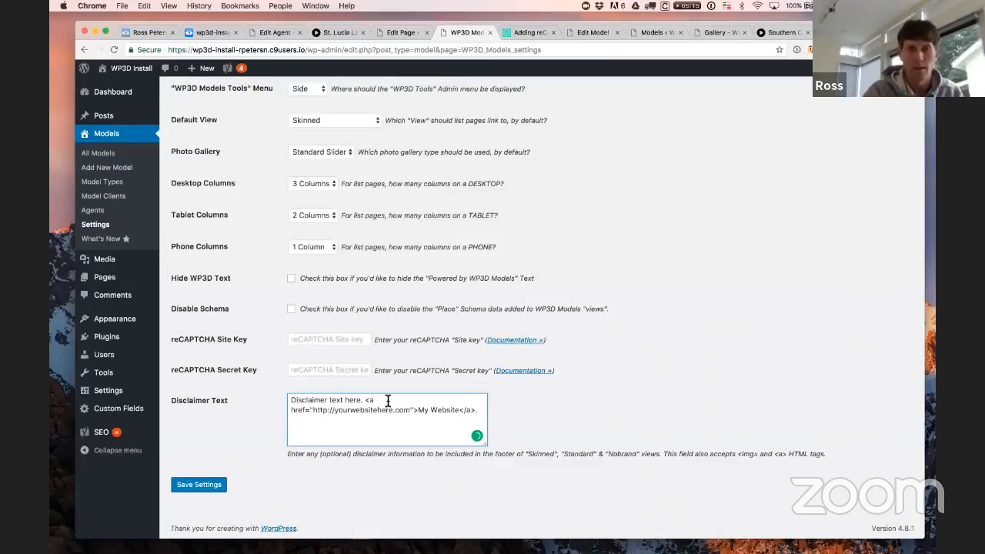
click(204, 486)
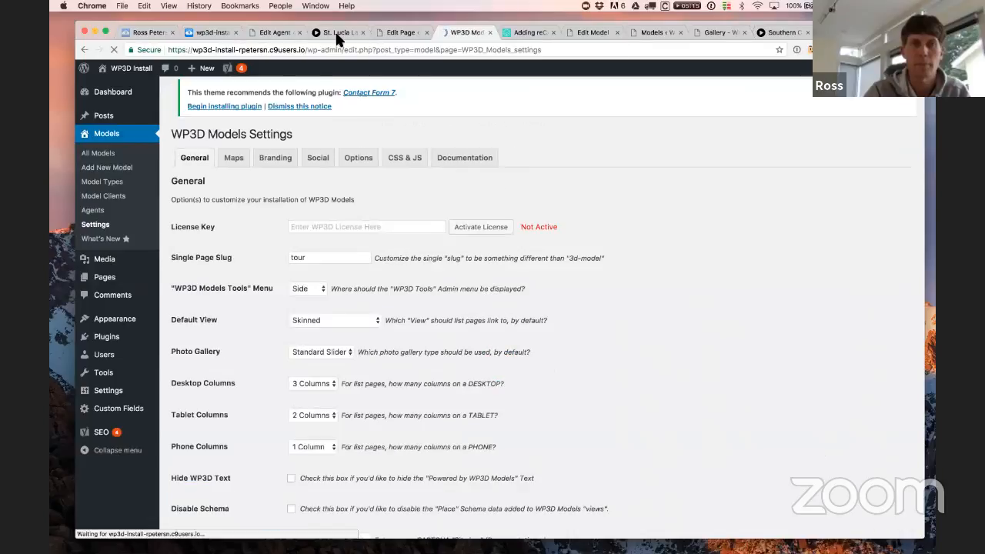
Step: Reload the St. Lucia Ladera Suite tour and check its footer for the disclaimer and My Website link
click(334, 31)
click(385, 49)
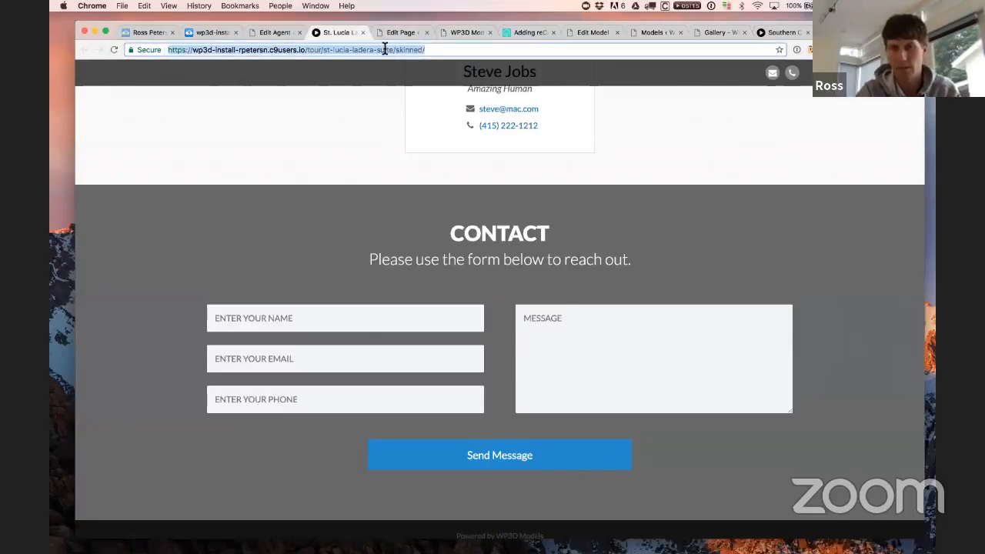
key(Return)
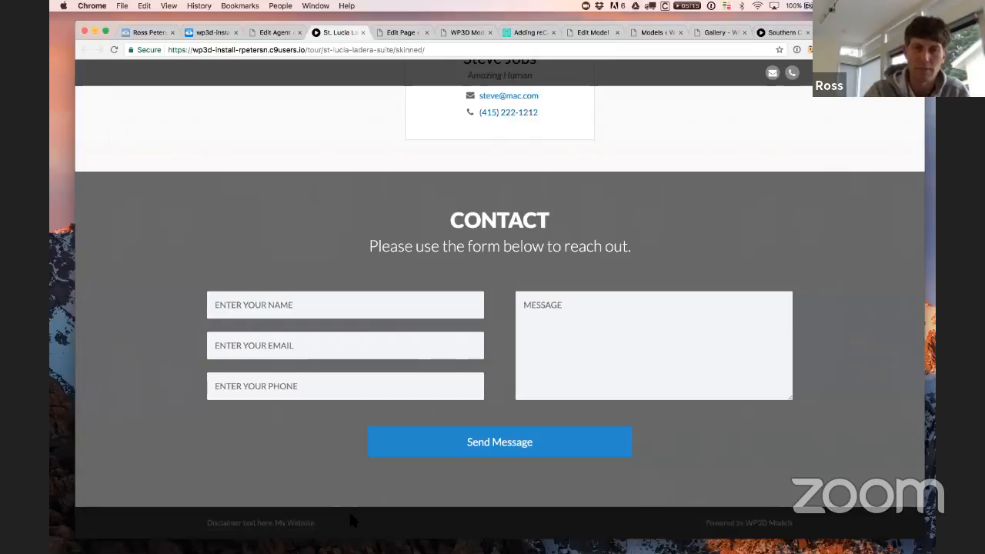
scroll(668, 378, up, 2)
scroll(668, 378, up, 15)
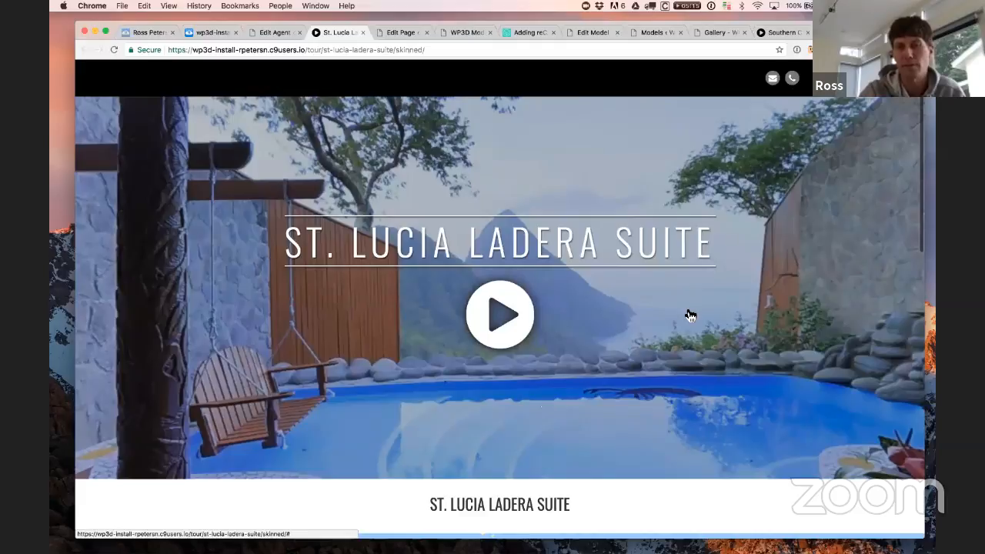
scroll(690, 315, down, 15)
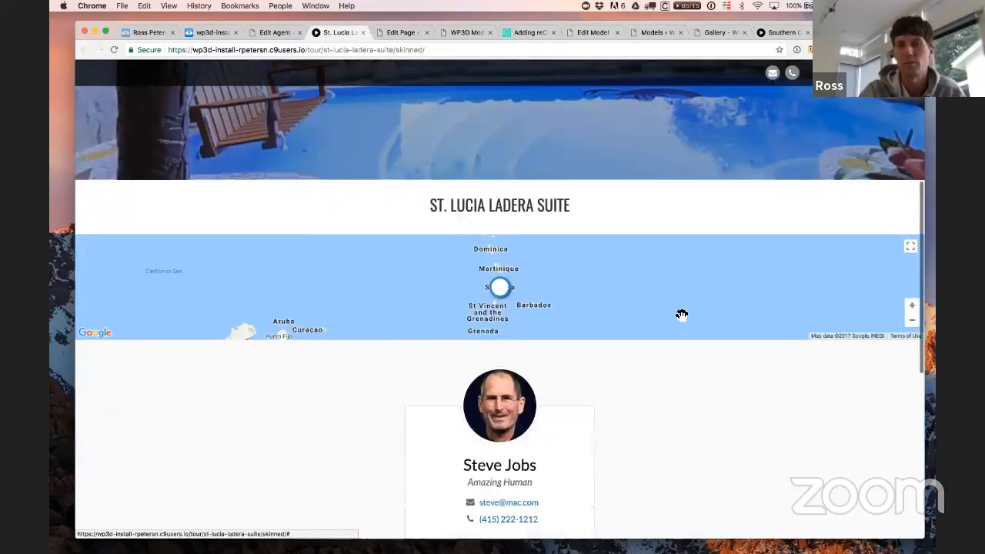
scroll(675, 329, up, 2)
scroll(675, 329, down, 2)
scroll(677, 307, up, 3)
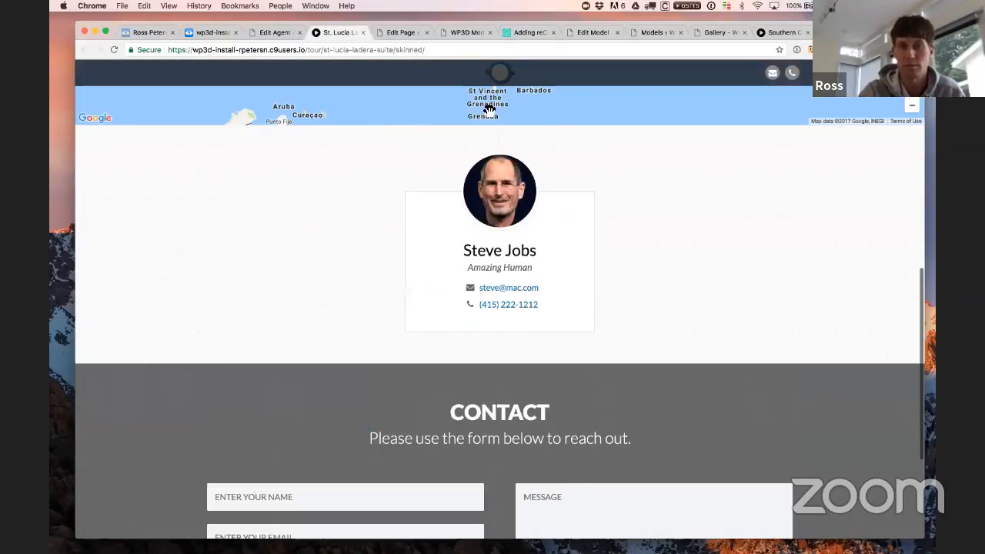
scroll(752, 308, down, 3)
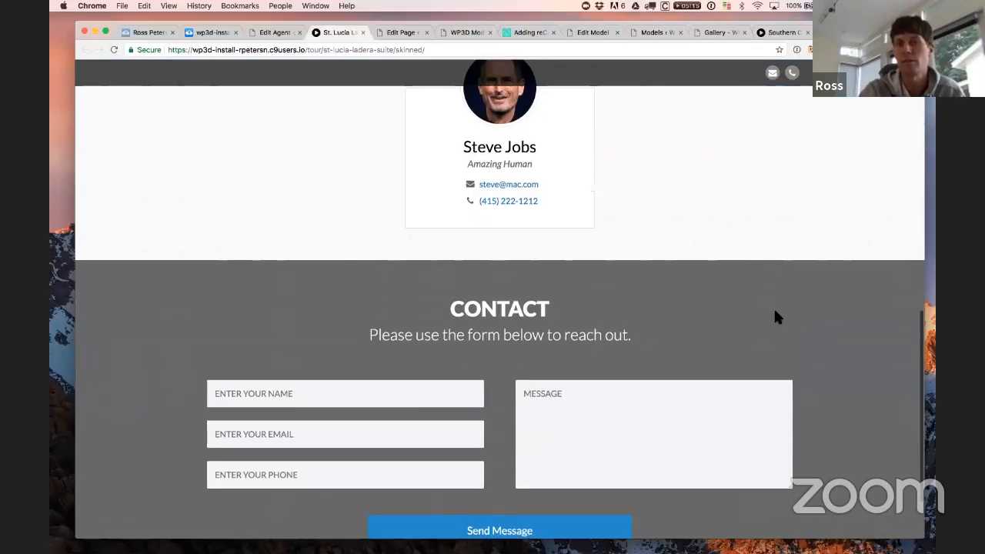
scroll(739, 233, down, 3)
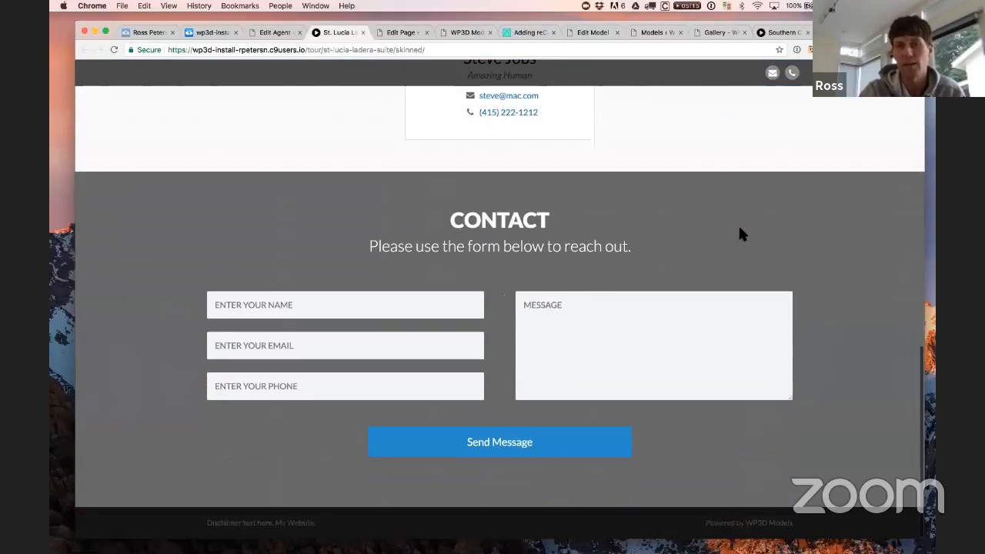
scroll(778, 268, up, 15)
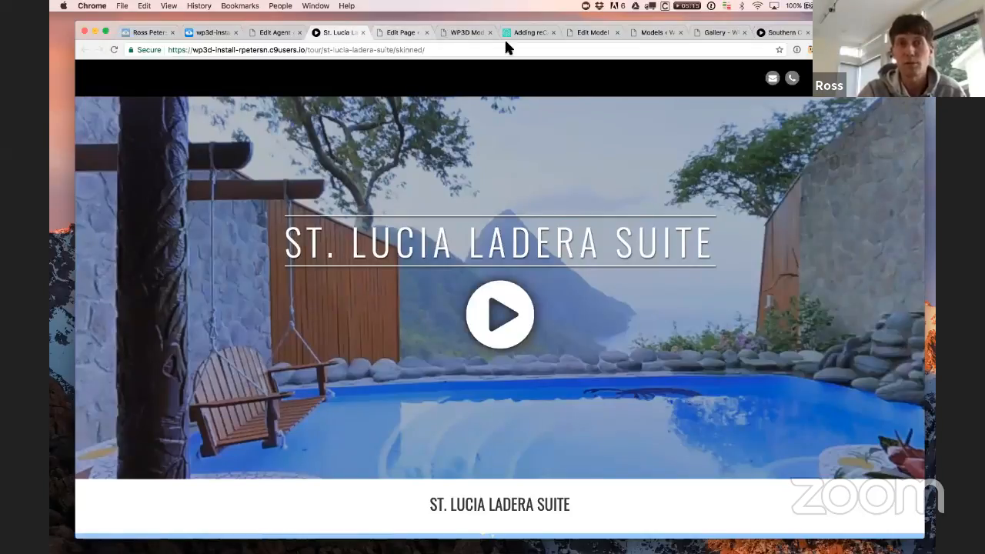
click(472, 33)
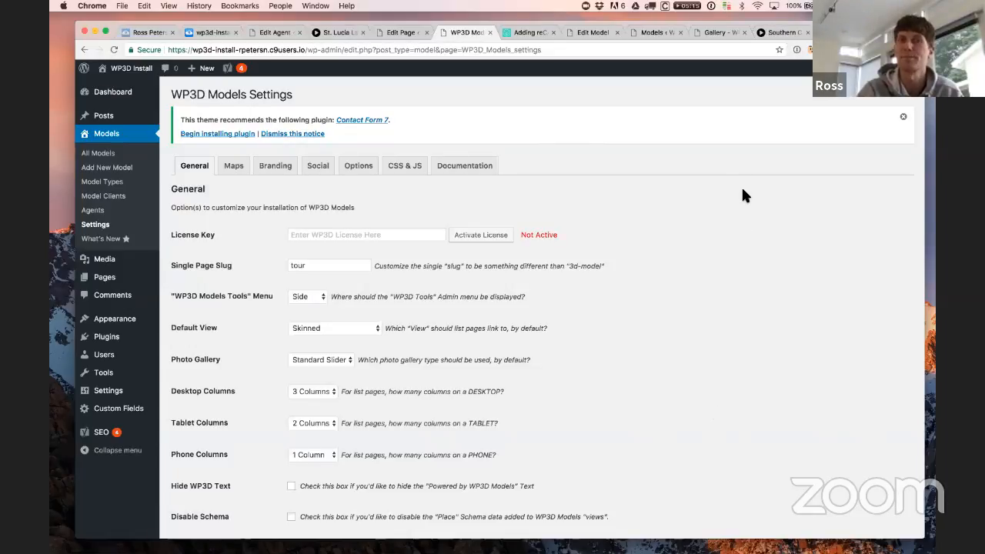
Step: Switch back to the Gallery page editor tab
click(396, 31)
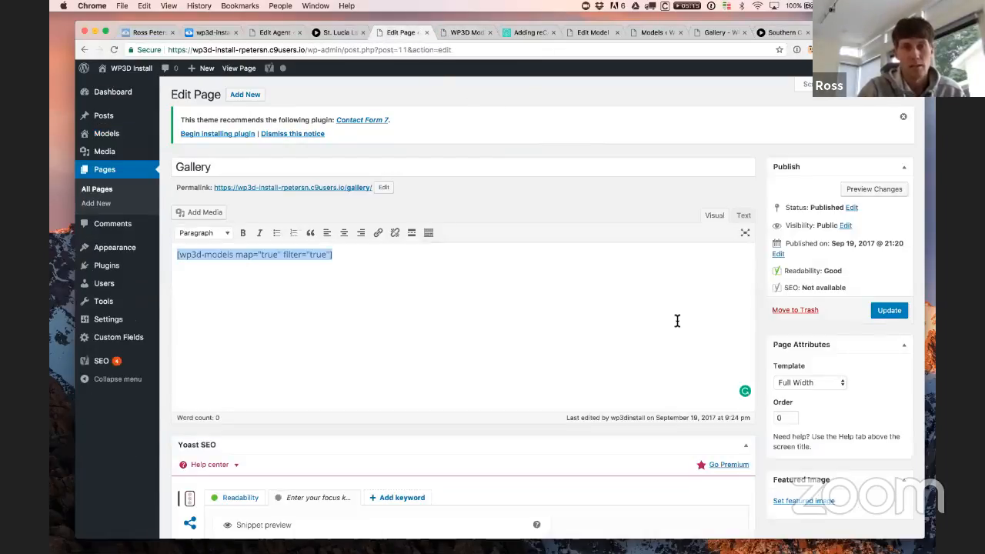